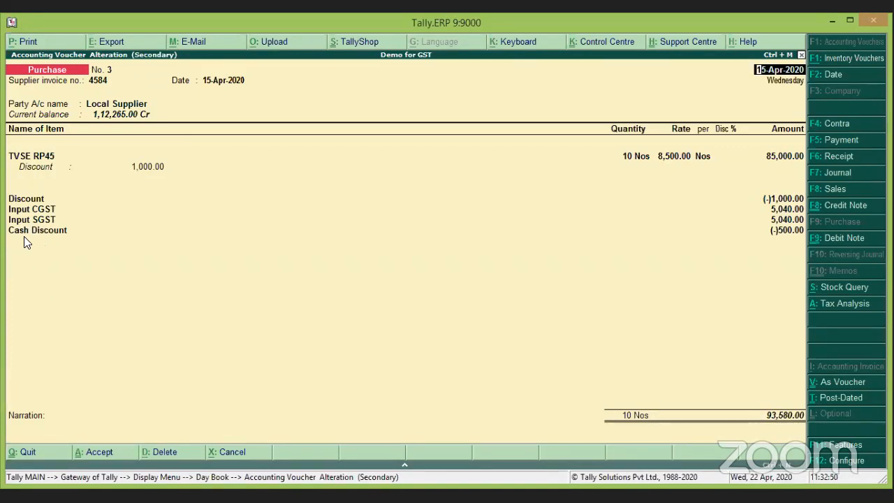
# Quit purchase voucher No. 3 and open Local Supplier voucher No. 4 (4,525.00) from the Day Book.
pyautogui.press('Escape')
pyautogui.press('Return')
pyautogui.press('Down')
pyautogui.click(125, 241)
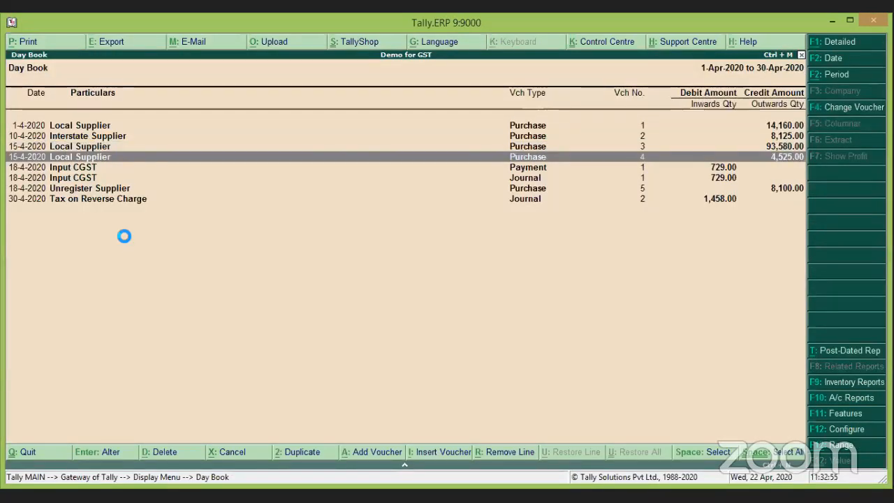
pyautogui.press('Return')
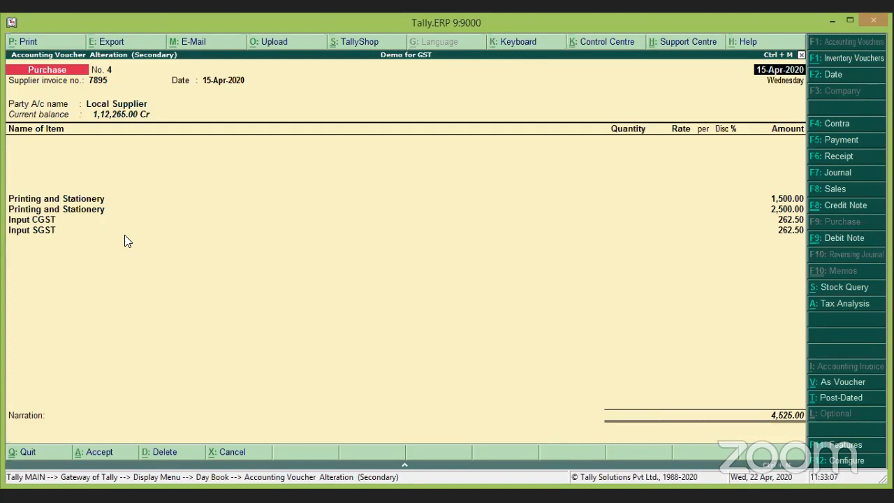
pyautogui.press('Return')
pyautogui.press('Return')
pyautogui.press('Return')
pyautogui.press('Return')
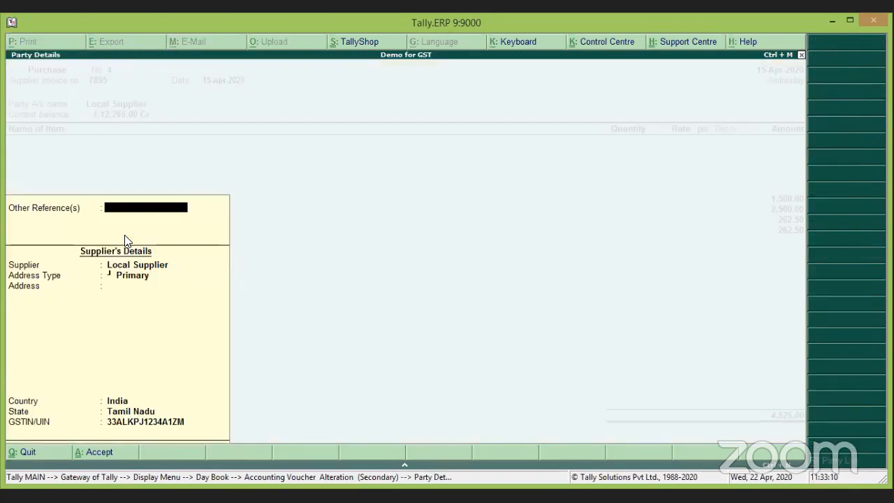
pyautogui.press('Return')
pyautogui.press('Return')
pyautogui.press('Return')
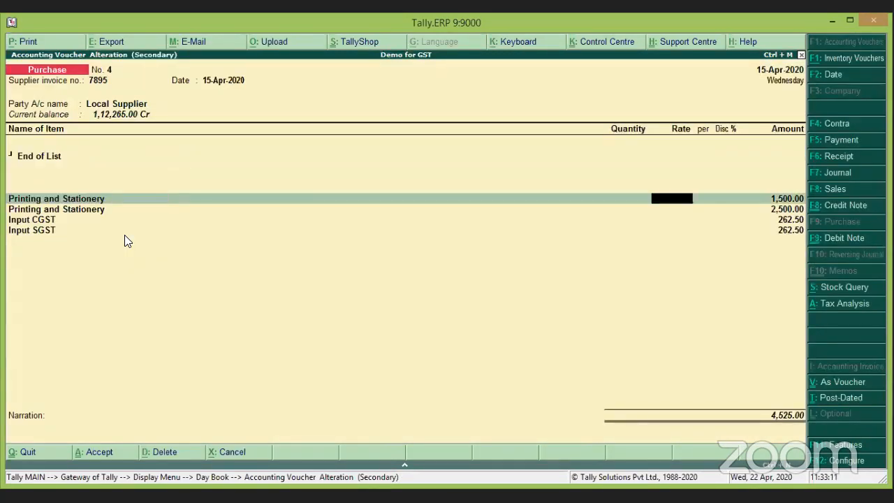
pyautogui.press('Return')
pyautogui.press('Return')
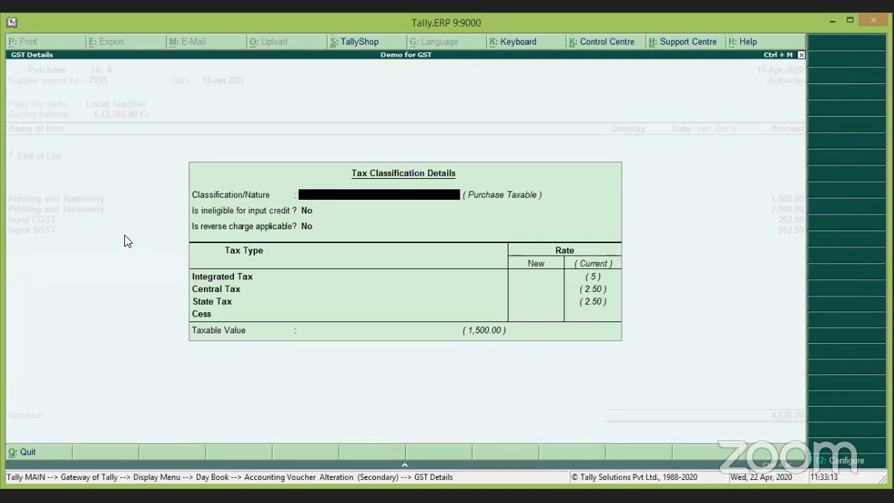
pyautogui.press('Return')
pyautogui.press('Return')
pyautogui.press('Return')
pyautogui.press('Return')
pyautogui.press('Return')
pyautogui.press('Return')
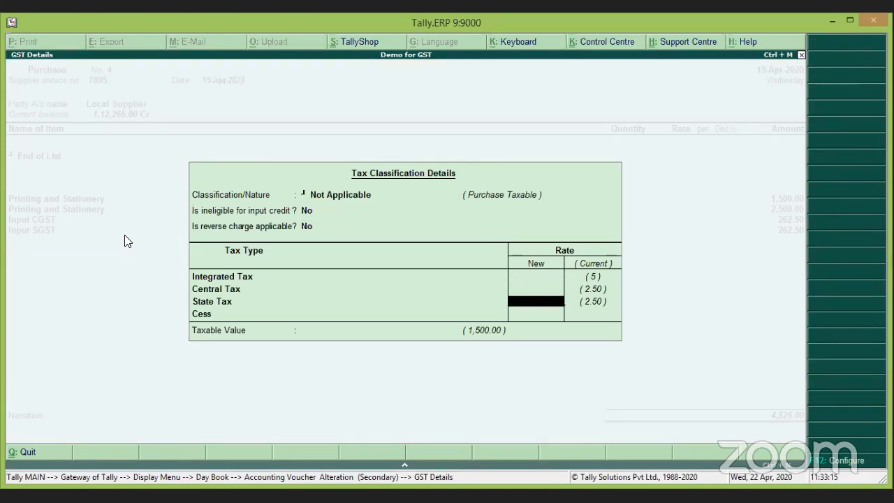
pyautogui.press('Return')
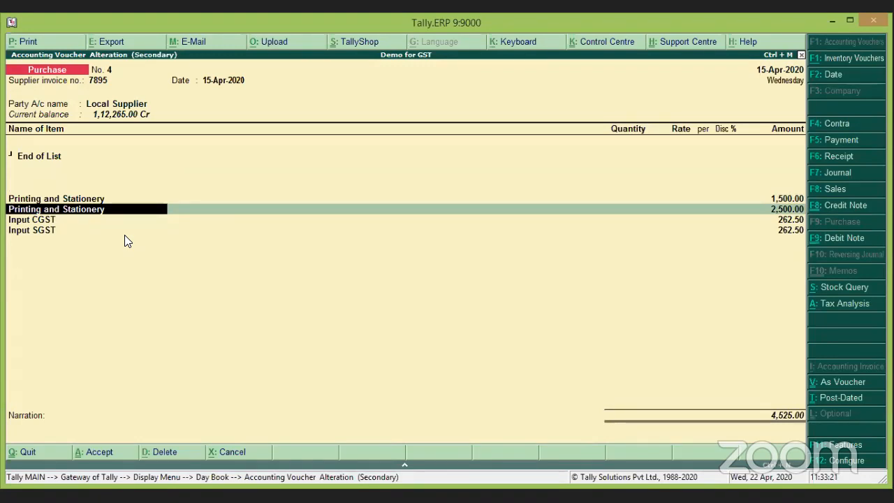
pyautogui.hotkey('ctrl', 'Return')
pyautogui.press('Return')
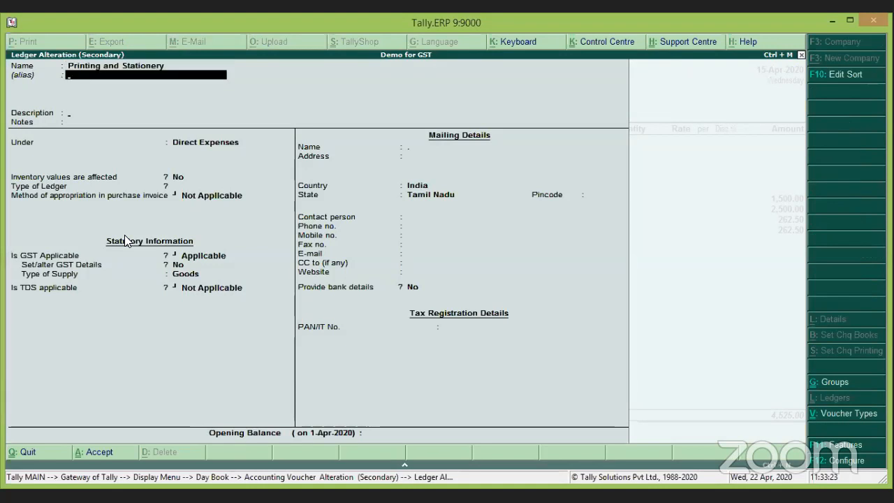
pyautogui.press('Return')
pyautogui.press('Return')
pyautogui.press('Return')
pyautogui.press('Return')
pyautogui.press('Return')
pyautogui.press('Return')
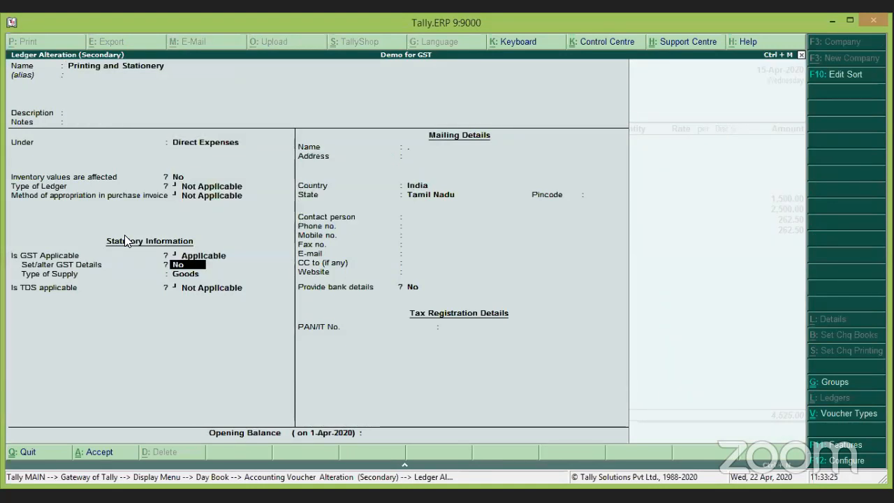
pyautogui.press('y')
pyautogui.press('Return')
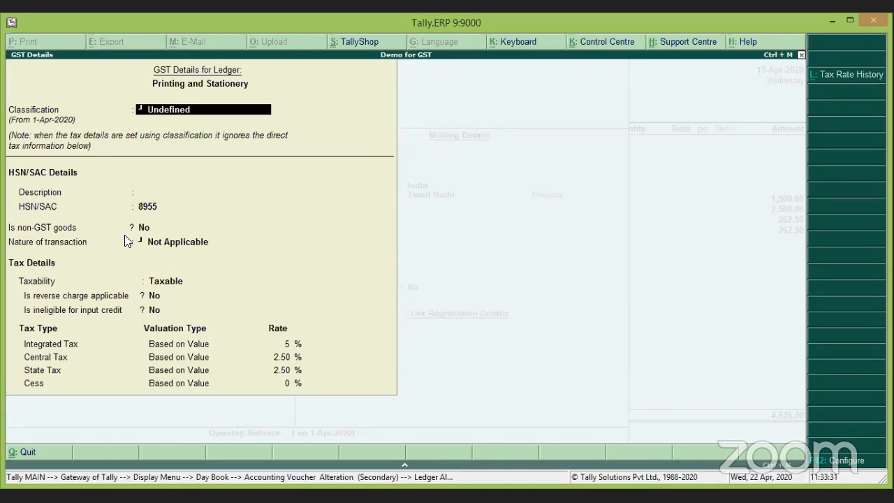
pyautogui.press('Escape')
pyautogui.press('Escape')
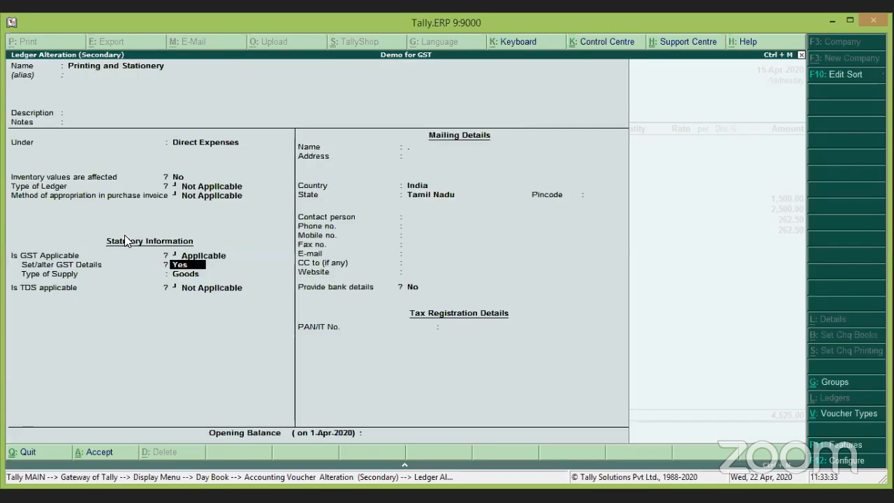
pyautogui.press('Escape')
pyautogui.press('y')
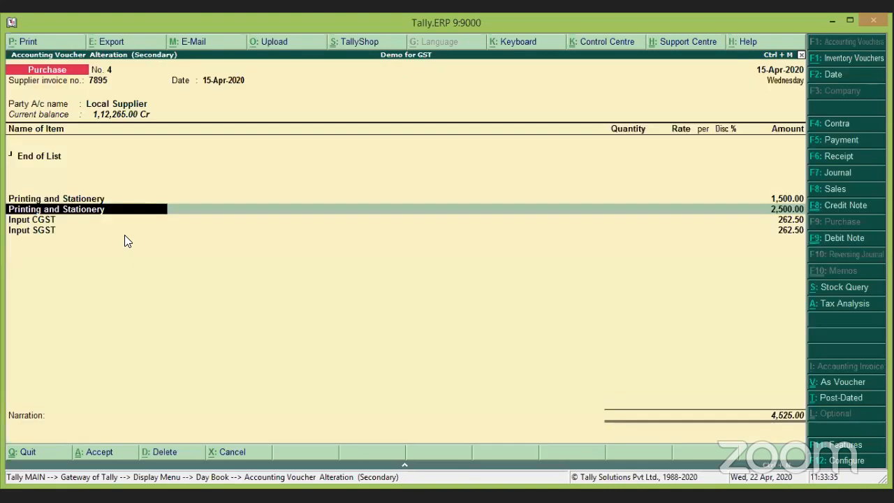
pyautogui.press('Return')
pyautogui.press('Return')
pyautogui.press('Return')
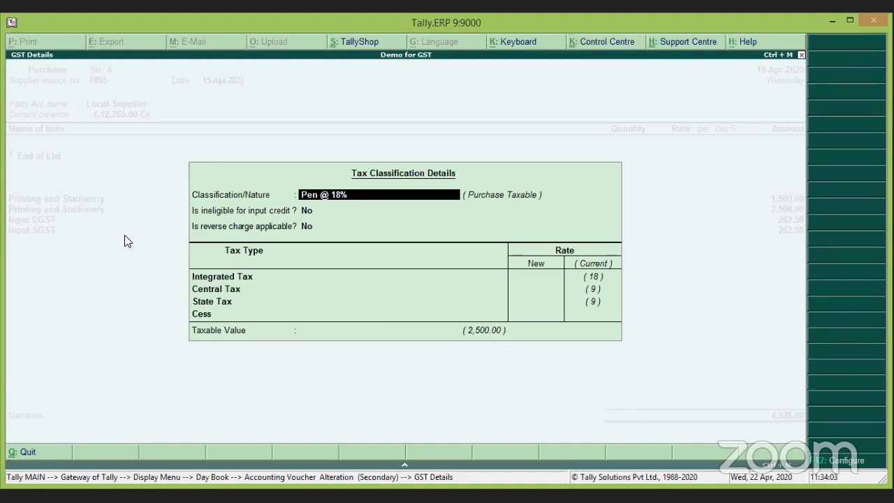
# Create GST classification 'Pencil 12%' with HSN 8745, Taxable, and 12% integrated tax.
pyautogui.hotkey('alt', 'c')
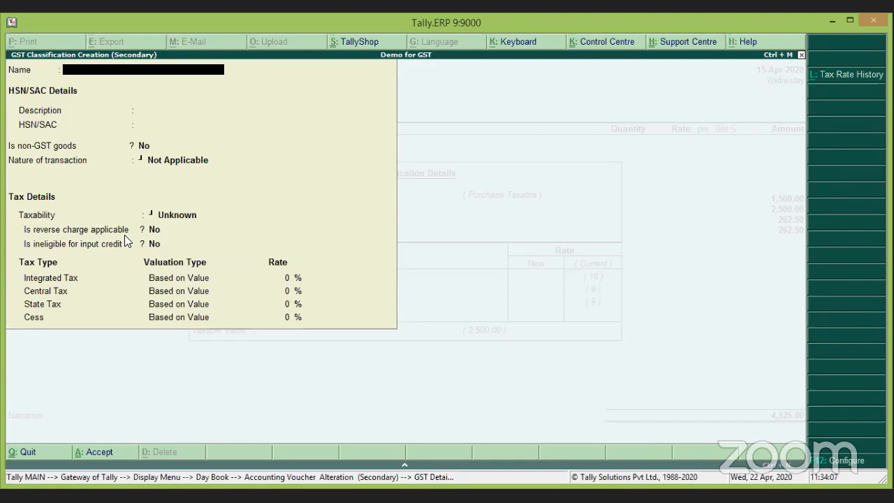
pyautogui.write('Pencil 12%')
pyautogui.press('Return')
pyautogui.press('Return')
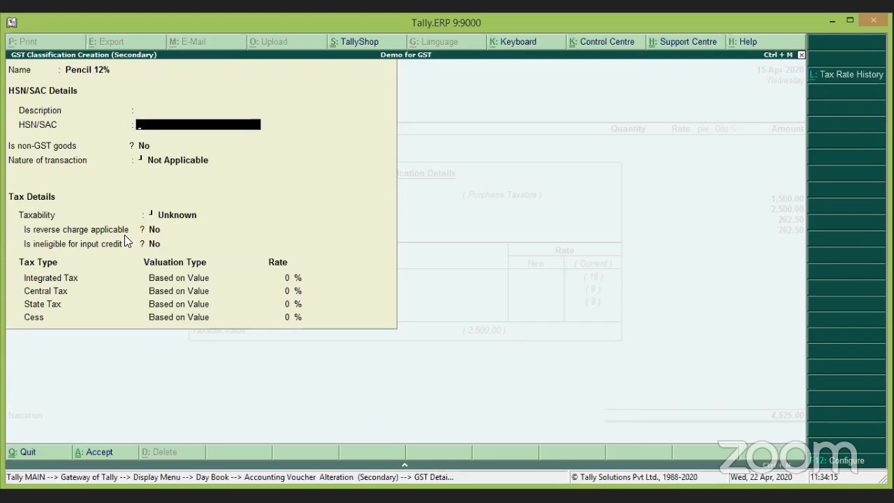
pyautogui.write('8745')
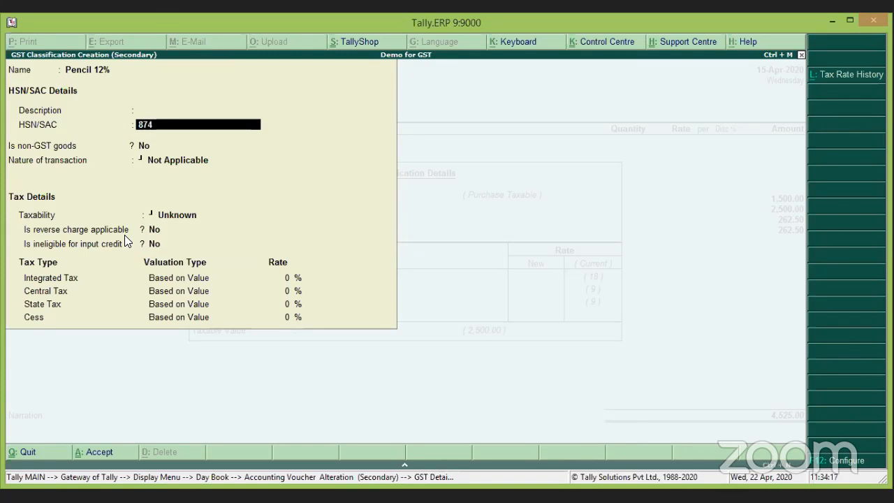
pyautogui.press('Return')
pyautogui.press('Return')
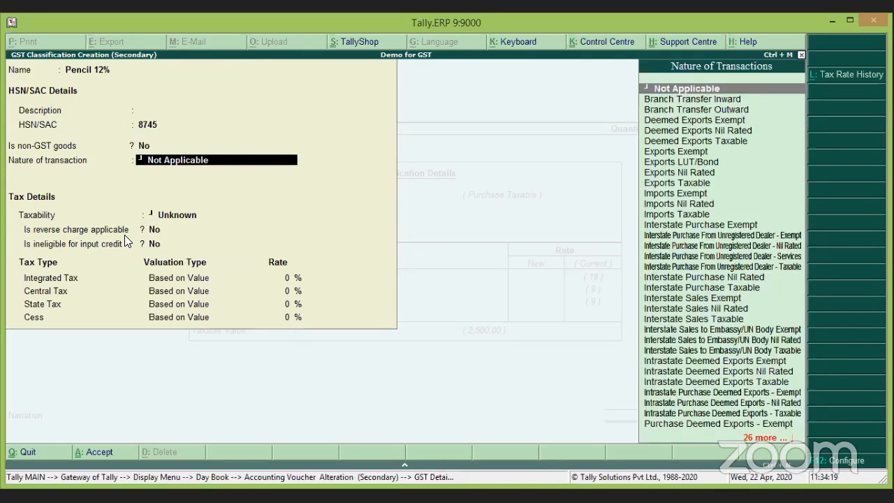
pyautogui.press('Return')
pyautogui.press('Down')
pyautogui.press('Down')
pyautogui.press('Down')
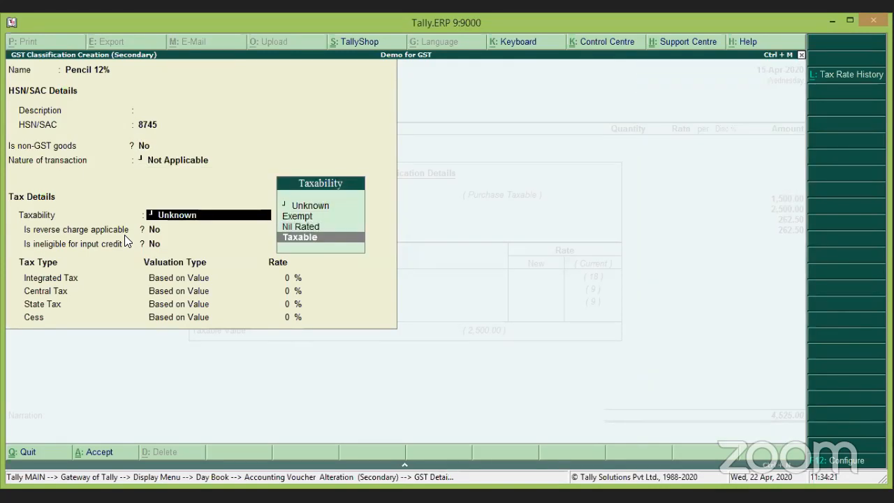
pyautogui.press('Return')
pyautogui.press('Return')
pyautogui.press('Return')
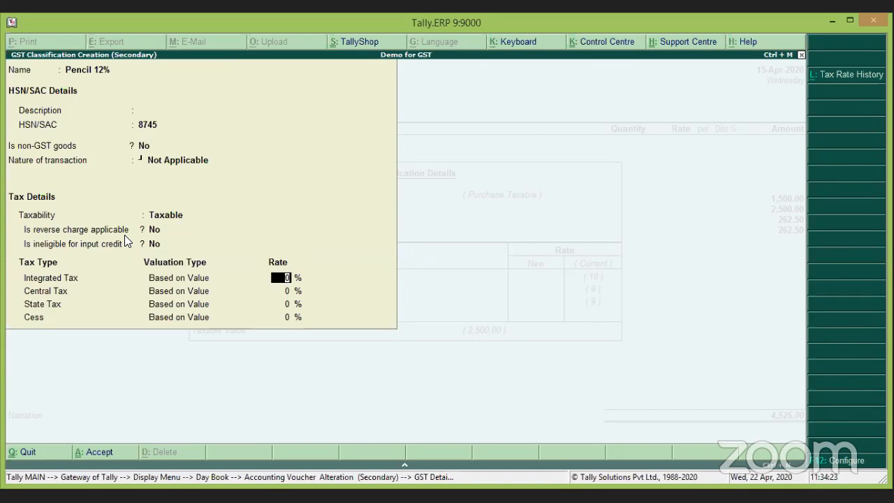
pyautogui.write('12')
pyautogui.press('Return')
pyautogui.press('Return')
pyautogui.press('Return')
pyautogui.press('Return')
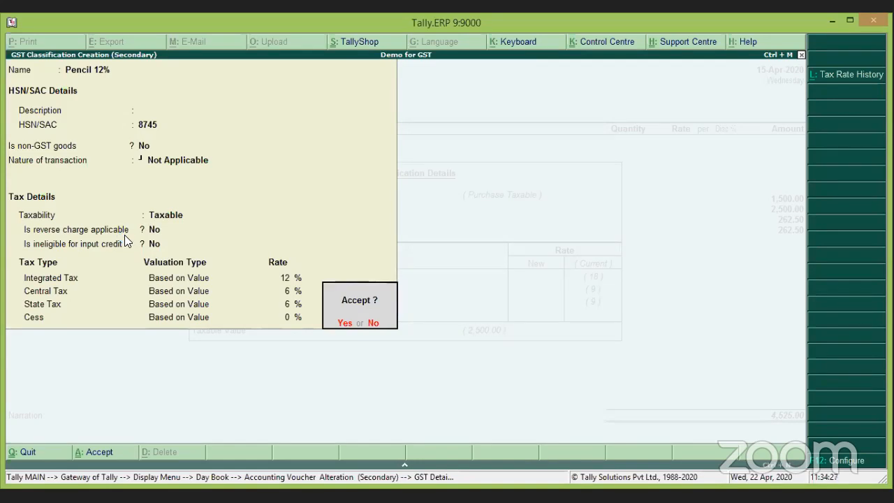
pyautogui.press('Return')
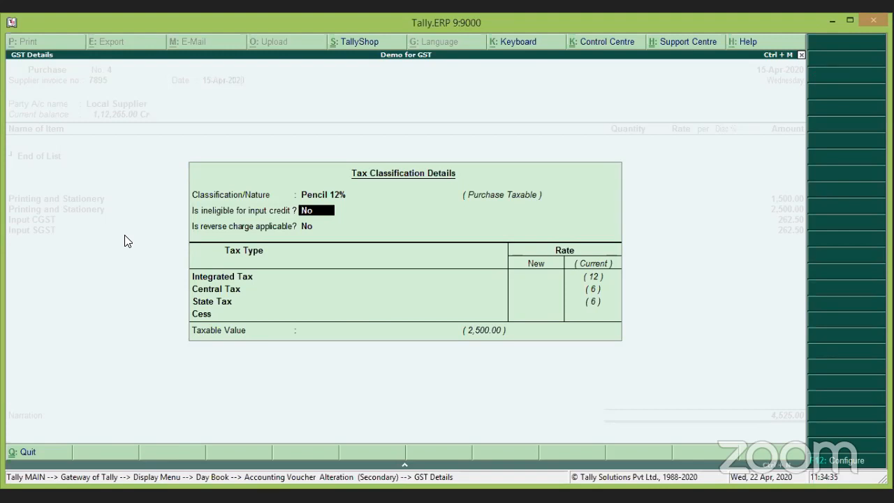
# Accept Pencil 12%, check CGST and SGST of 187.50, and quit to the Day Book.
pyautogui.press('Return')
pyautogui.press('Return')
pyautogui.press('Return')
pyautogui.press('Return')
pyautogui.press('Return')
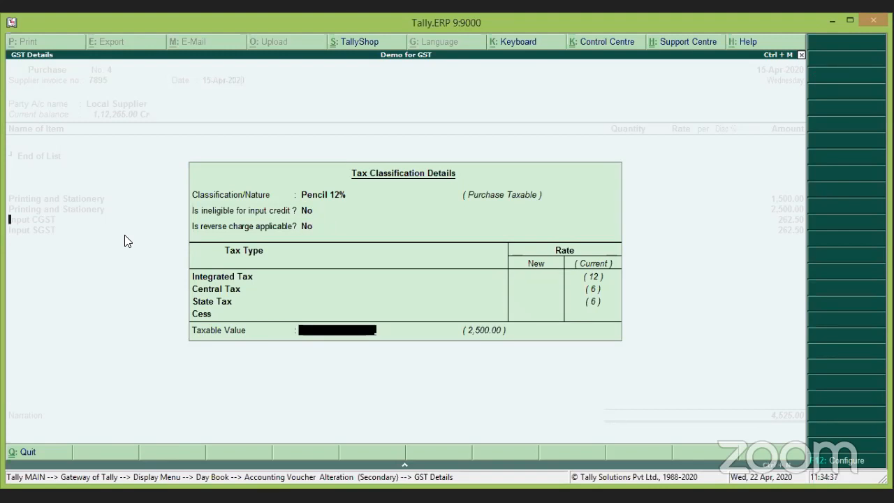
pyautogui.press('Return')
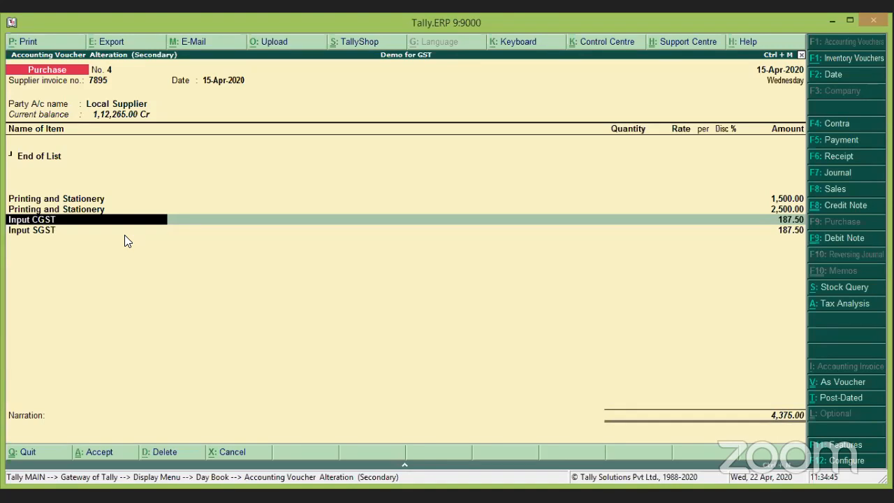
pyautogui.press('Escape')
pyautogui.press('y')
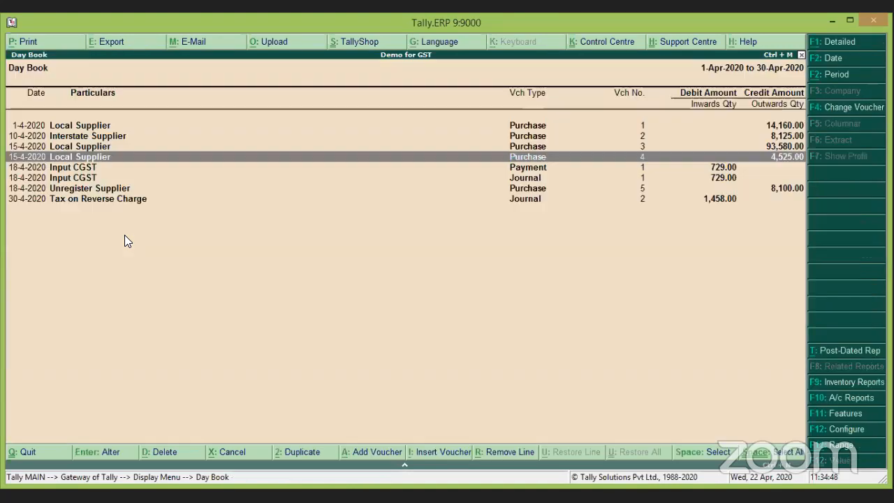
pyautogui.press('Down')
pyautogui.press('Down')
pyautogui.press('Down')
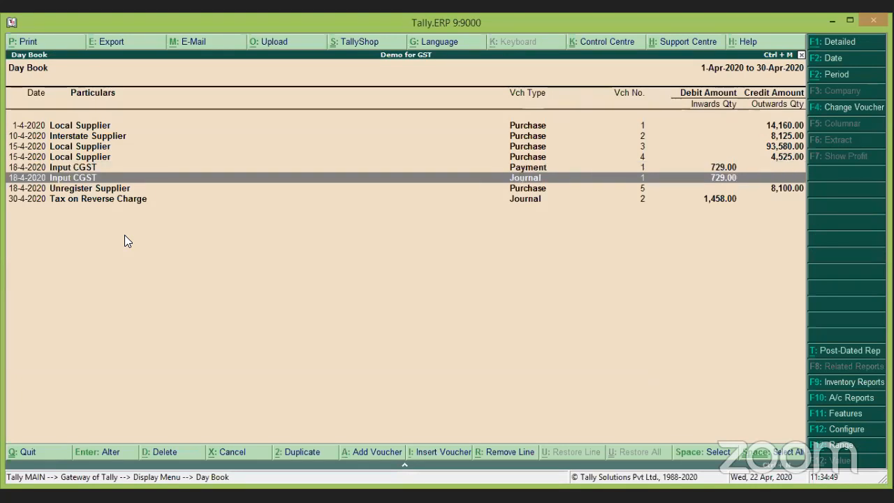
# Open Unregister Supplier purchase voucher No. 5 and its party ledger for alteration.
pyautogui.press('Return')
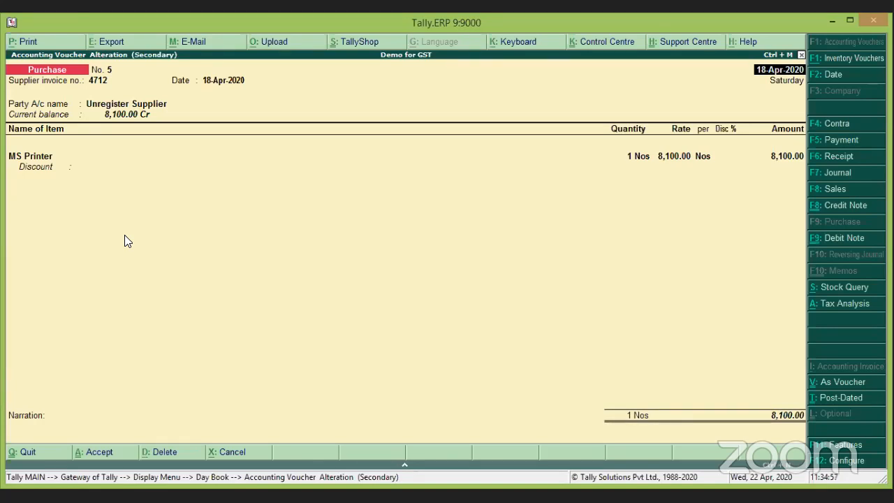
pyautogui.press('Return')
pyautogui.press('Return')
pyautogui.press('Return')
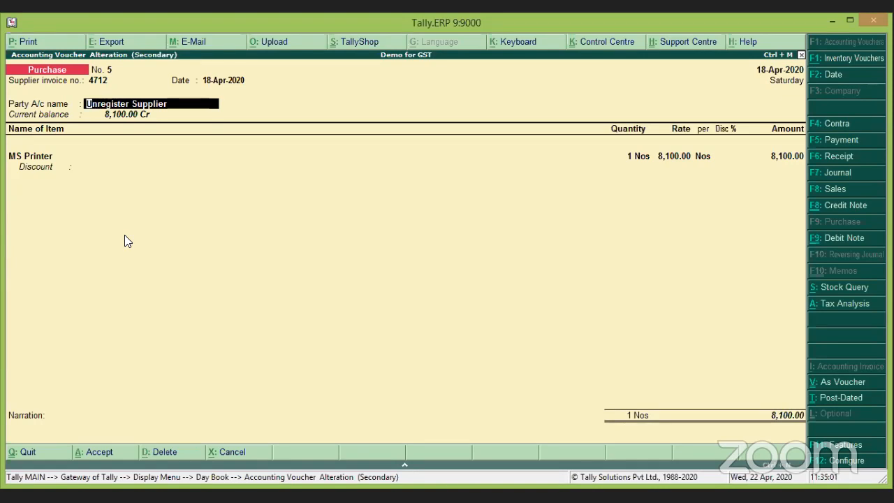
pyautogui.hotkey('ctrl', 'Return')
pyautogui.press('Return')
pyautogui.press('Return')
pyautogui.press('Return')
pyautogui.press('Return')
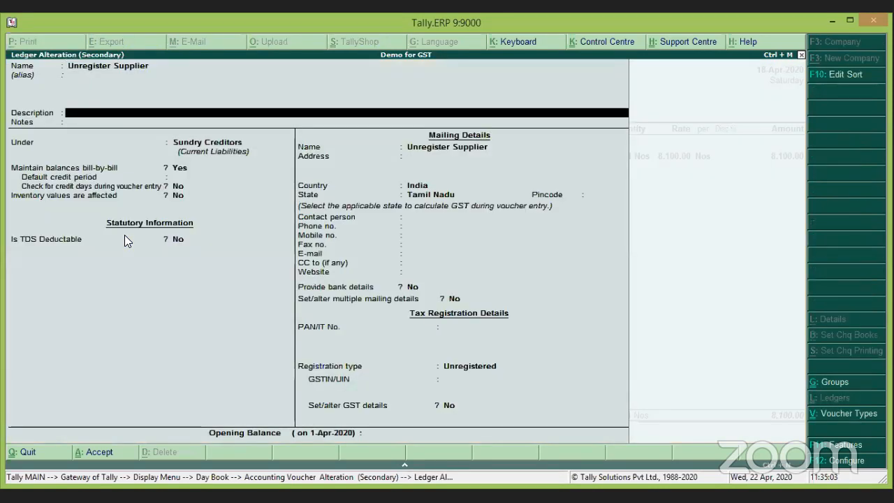
pyautogui.press('Return')
pyautogui.press('Return')
pyautogui.press('Return')
pyautogui.press('Return')
pyautogui.press('Return')
pyautogui.press('Return')
pyautogui.press('Return')
pyautogui.press('Return')
pyautogui.press('Return')
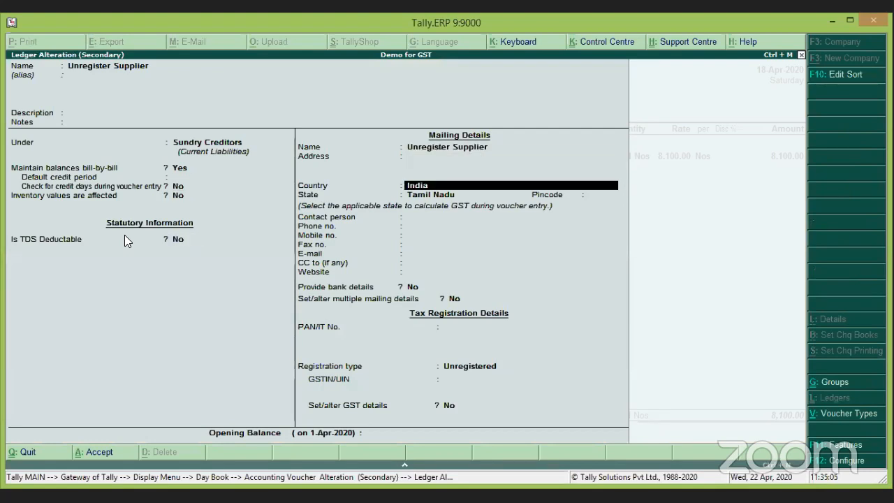
# Review the ledger's Tamil Nadu state and registration type, then quit it without saving.
pyautogui.press('Return')
pyautogui.press('Return')
pyautogui.press('Return')
pyautogui.press('Return')
pyautogui.press('Return')
pyautogui.press('Return')
pyautogui.press('Return')
pyautogui.press('Return')
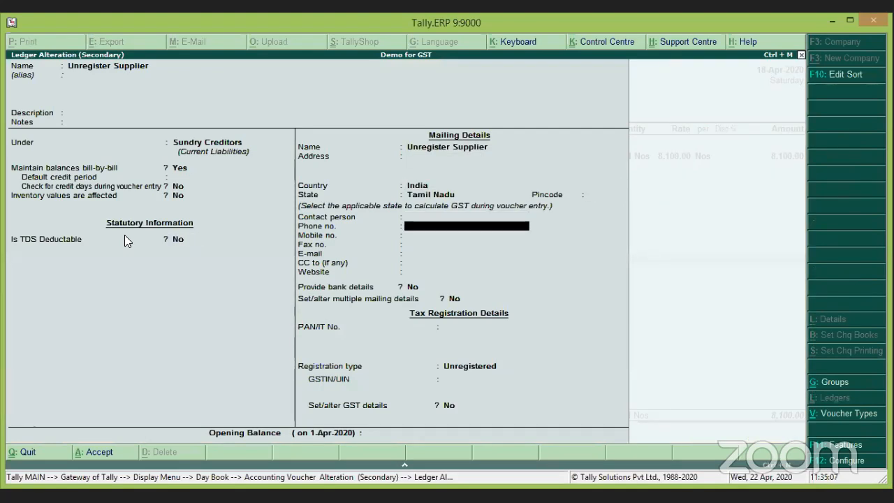
pyautogui.press('Return')
pyautogui.press('Return')
pyautogui.press('Return')
pyautogui.press('Return')
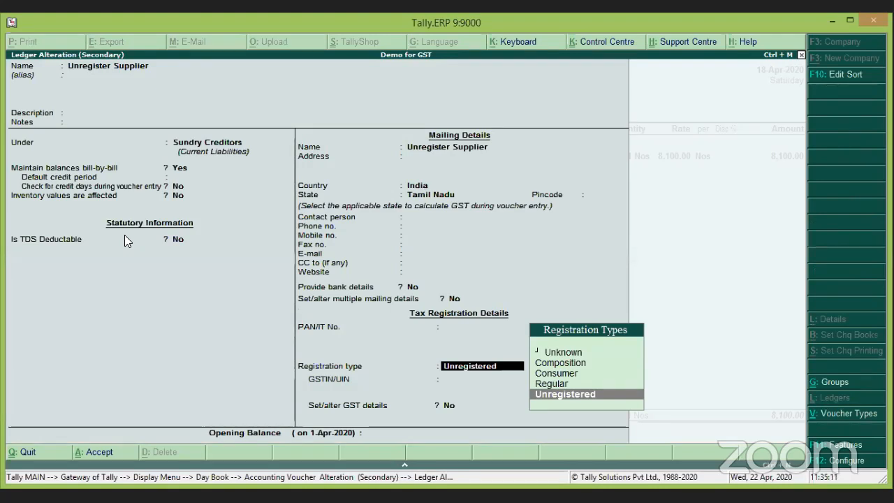
pyautogui.press('Escape')
pyautogui.press('Escape')
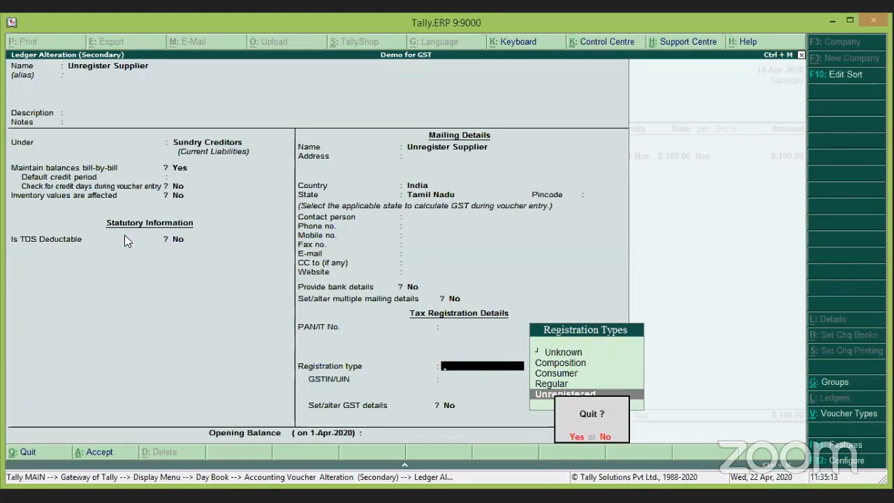
pyautogui.press('y')
pyautogui.press('Return')
pyautogui.press('Return')
pyautogui.press('Return')
pyautogui.press('Return')
pyautogui.press('Return')
pyautogui.press('Return')
pyautogui.press('Return')
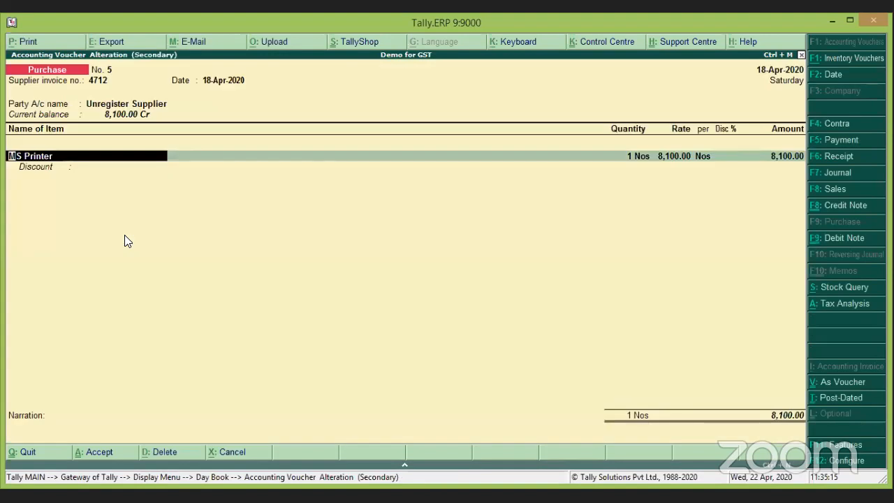
# Pass through MS Printer's GST Purchases details and accept the 8,100.00 New Ref bill.
pyautogui.press('Return')
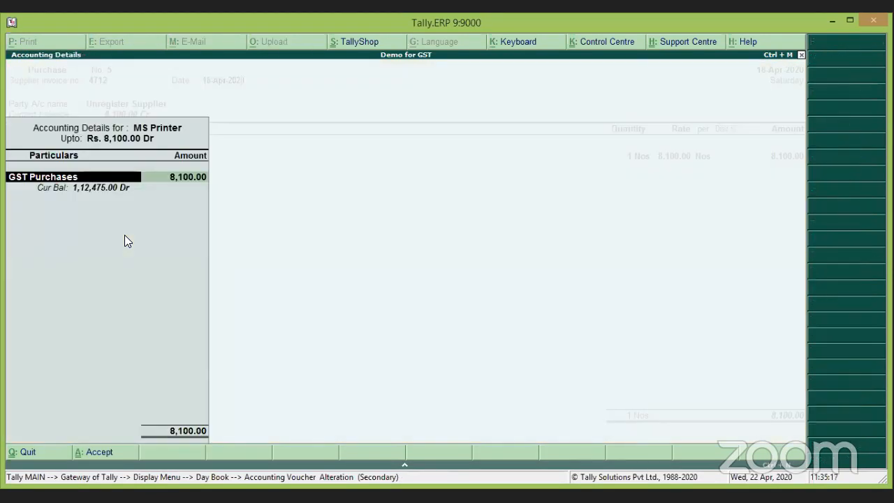
pyautogui.press('Return')
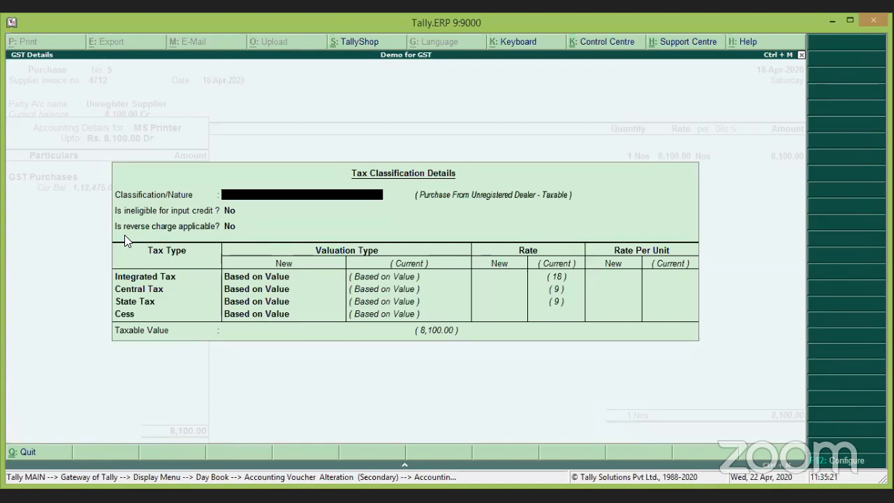
pyautogui.press('Escape')
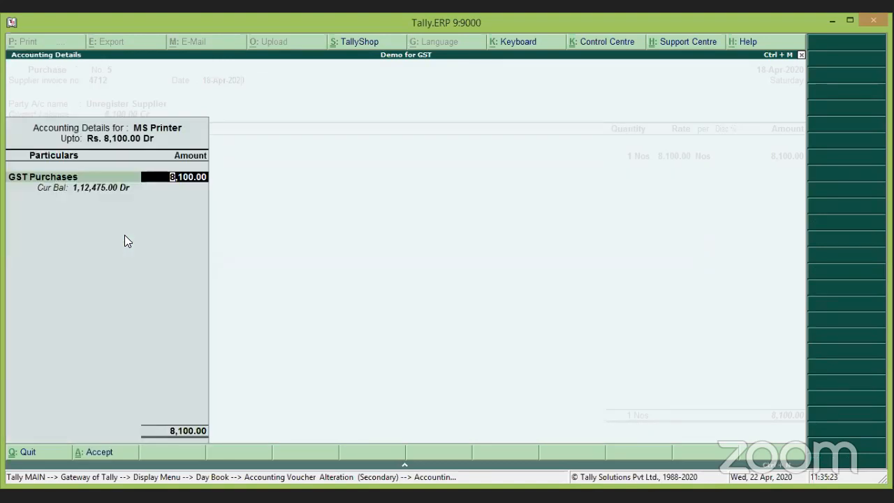
pyautogui.press('Return')
pyautogui.press('Return')
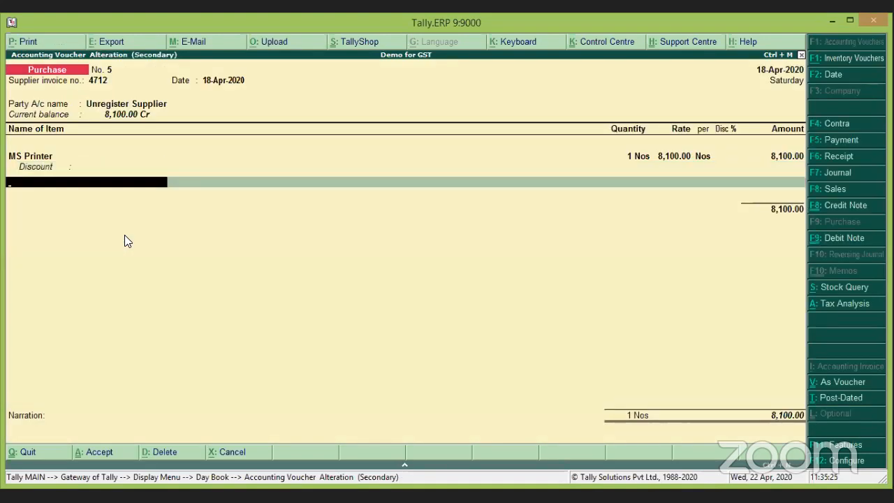
pyautogui.press('Return')
pyautogui.press('Return')
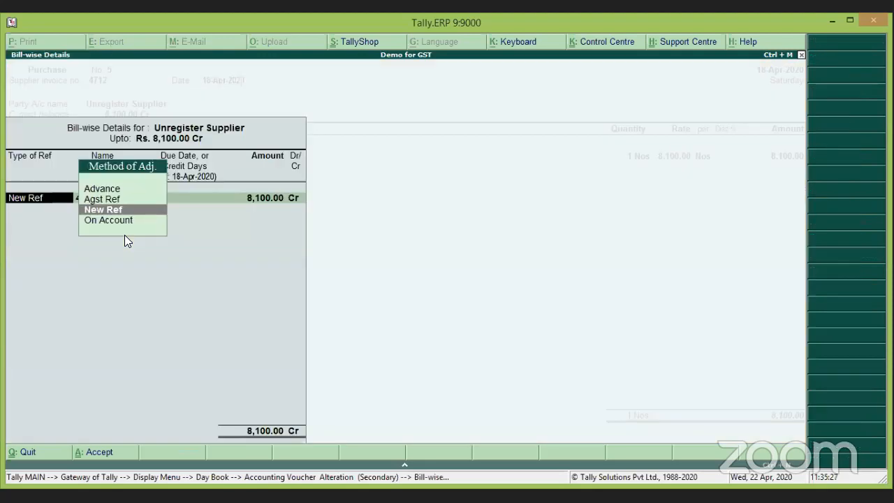
pyautogui.press('Return')
pyautogui.press('Return')
pyautogui.press('Return')
pyautogui.press('Return')
pyautogui.press('Return')
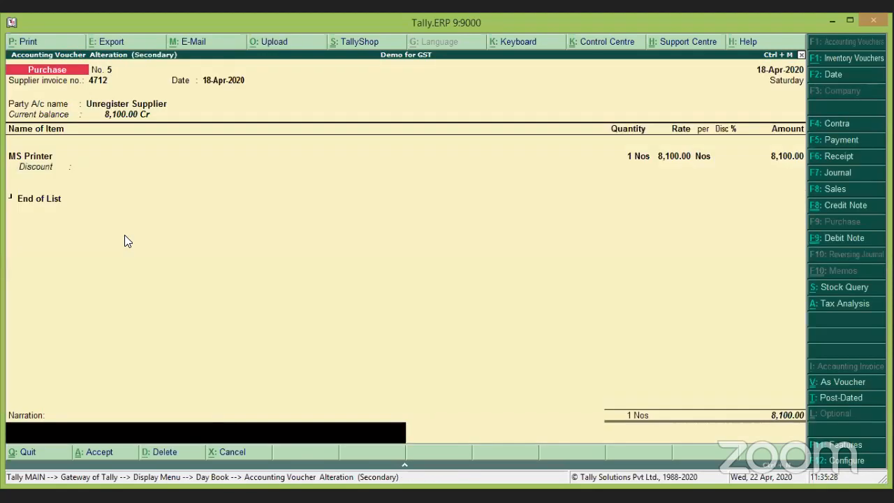
pyautogui.press('Return')
pyautogui.press('Return')
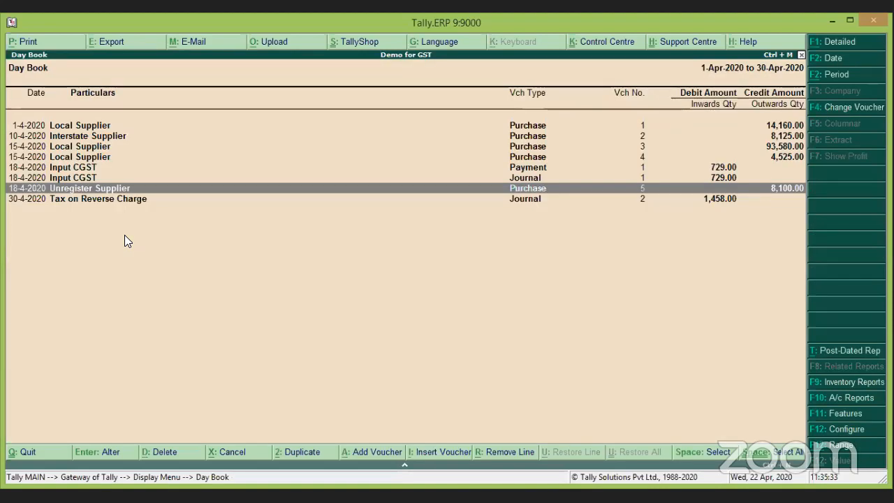
# Open journal No. 2 and keep its GST, Increase of Tax Liability stat adjustment.
pyautogui.press('Down')
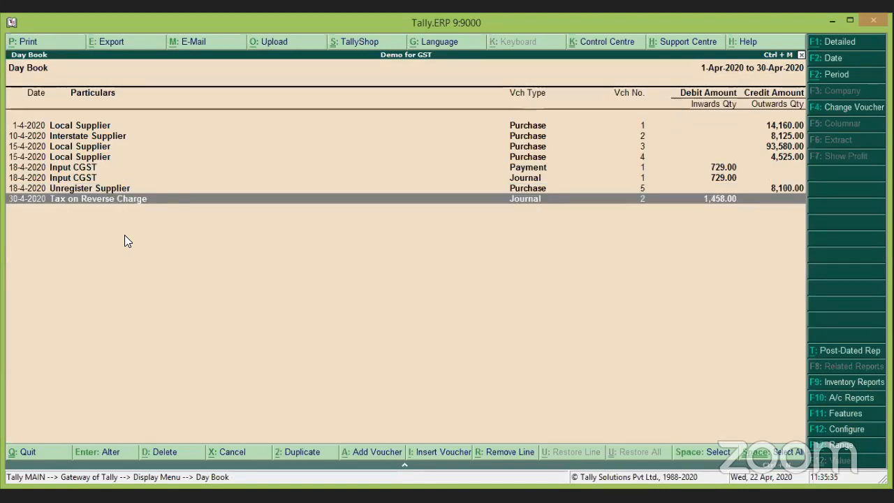
pyautogui.press('Return')
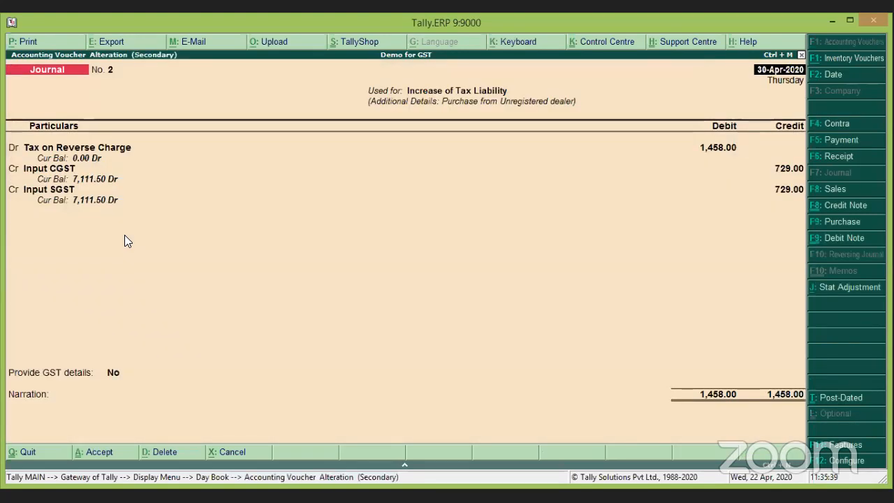
pyautogui.click(842, 292)
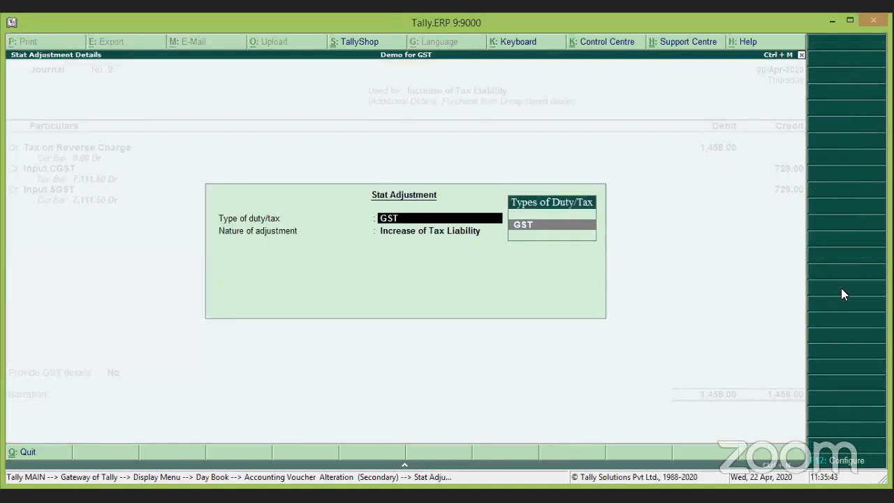
pyautogui.press('Return')
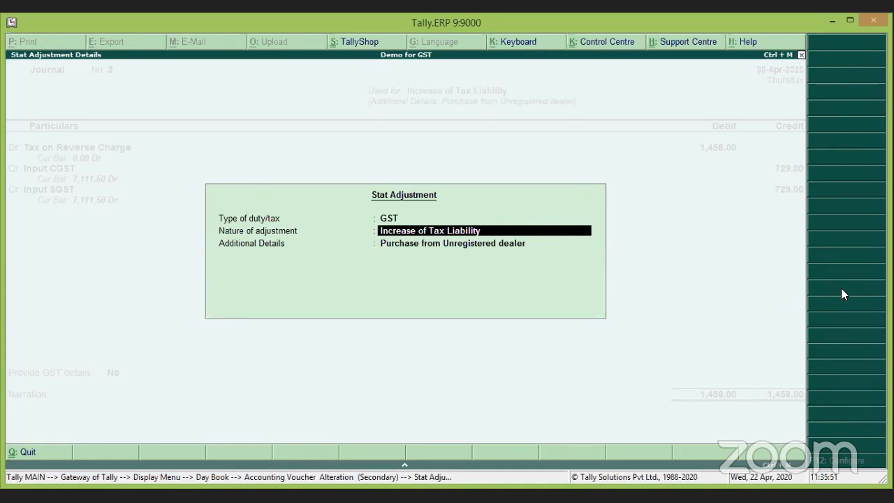
pyautogui.press('Return')
pyautogui.press('Return')
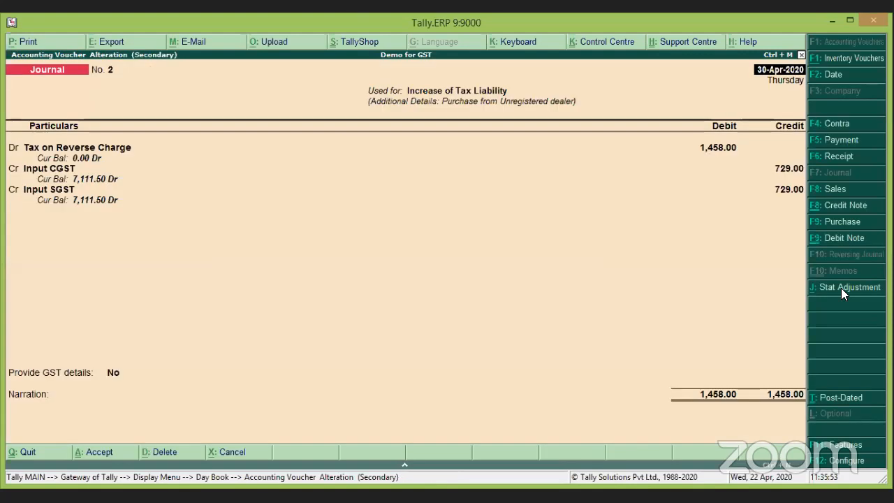
pyautogui.press('Return')
pyautogui.press('Return')
pyautogui.press('Return')
pyautogui.press('Return')
pyautogui.press('Return')
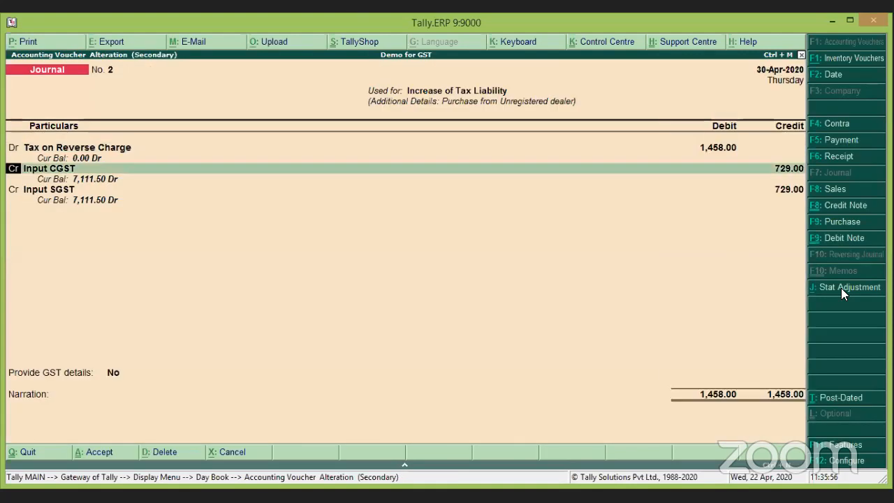
pyautogui.press('Return')
pyautogui.press('Return')
pyautogui.press('Return')
pyautogui.press('Return')
pyautogui.press('Return')
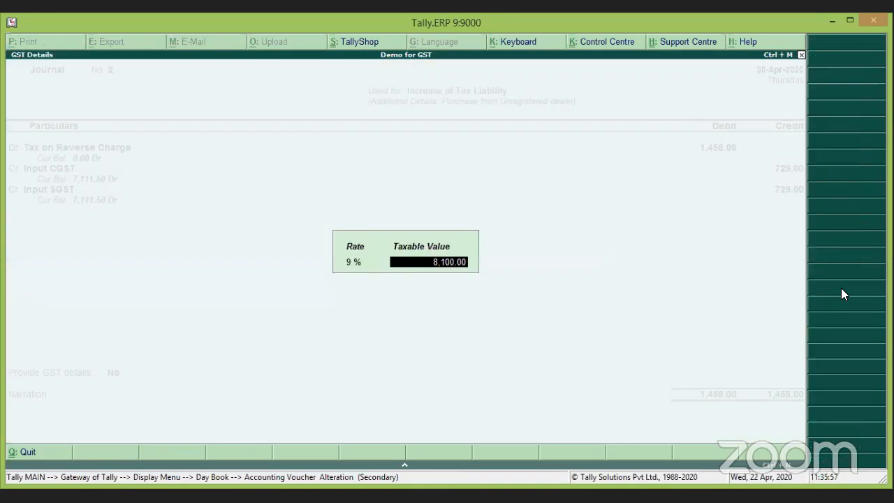
# Set Provide GST details to Yes, choose the type of input, and save the journal.
pyautogui.press('BackSpace')
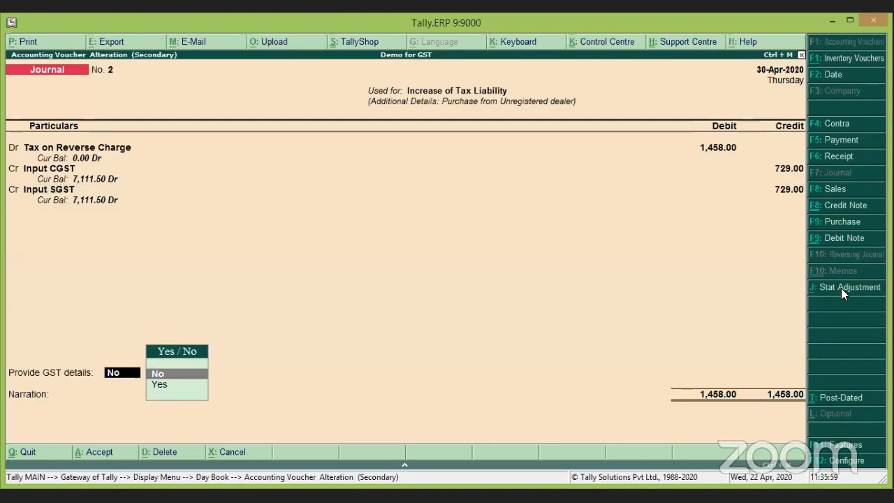
pyautogui.press('Down')
pyautogui.press('Return')
pyautogui.press('Return')
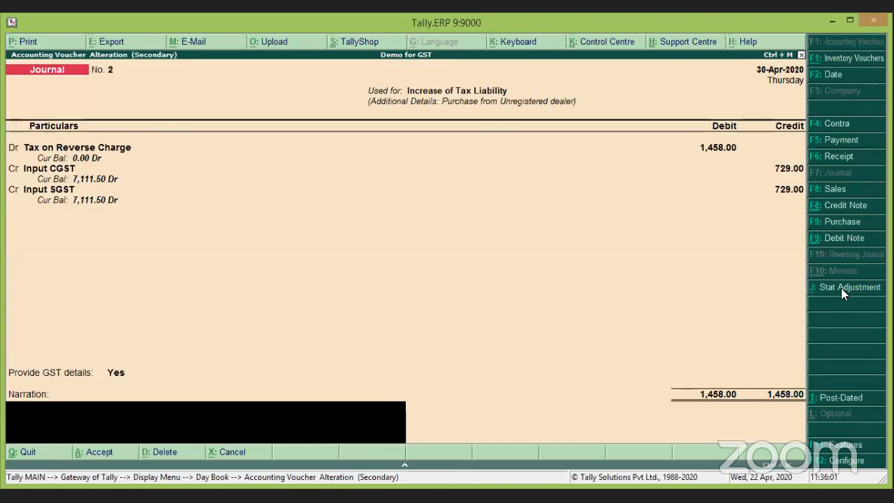
pyautogui.press('BackSpace')
pyautogui.press('Return')
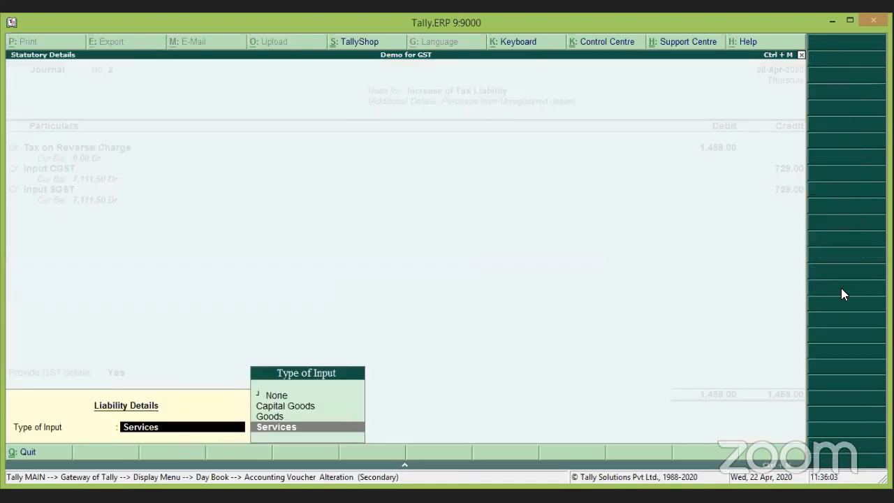
pyautogui.press('Up')
pyautogui.press('Return')
pyautogui.press('Return')
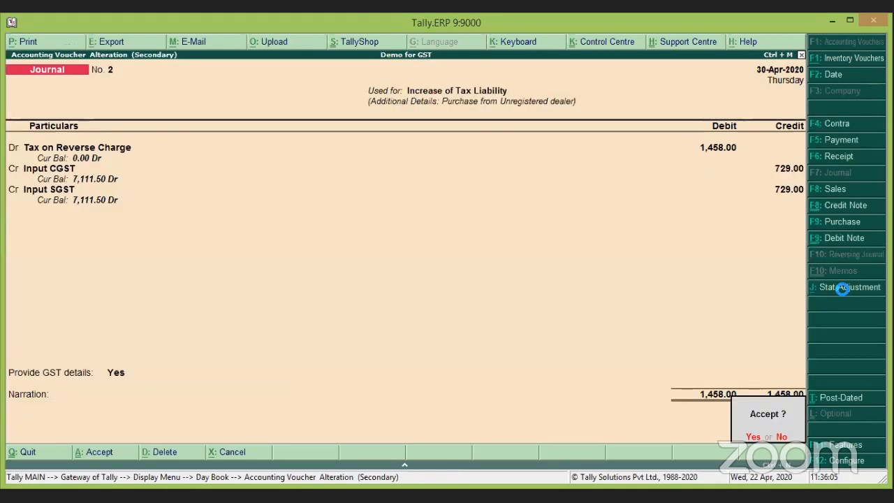
pyautogui.press('Return')
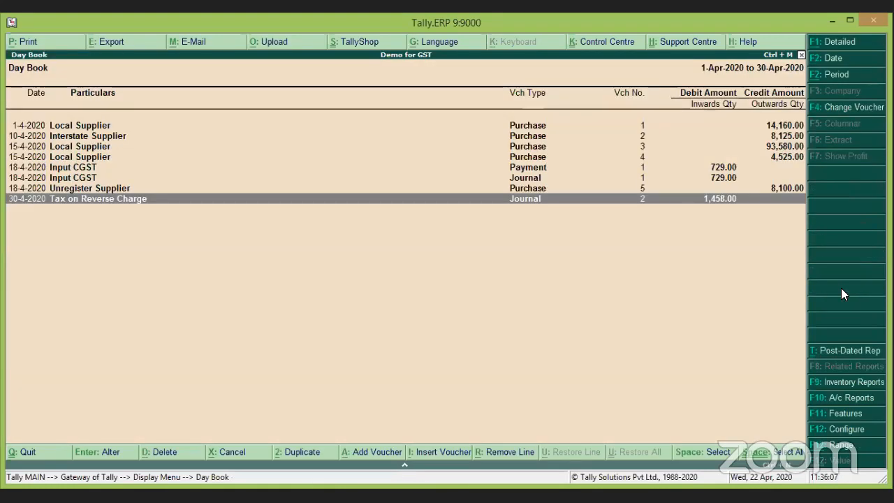
pyautogui.press('Up')
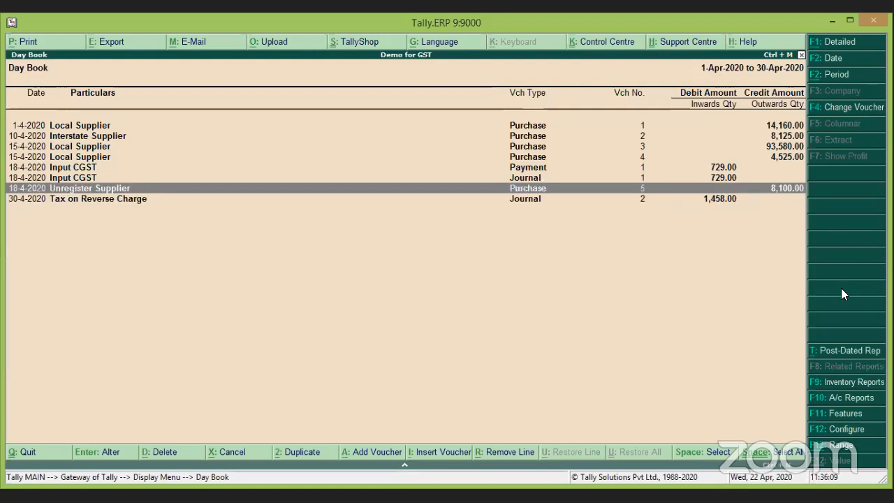
pyautogui.press('Up')
pyautogui.press('Down')
pyautogui.press('Up')
pyautogui.press('Up')
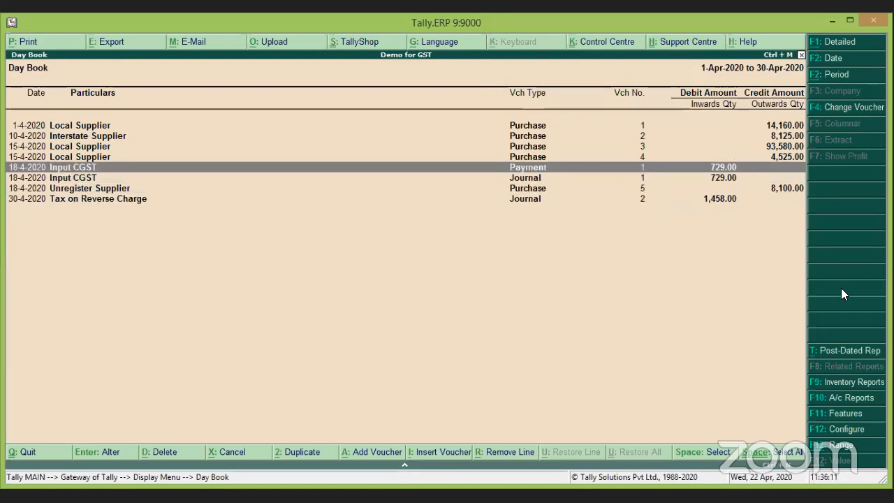
pyautogui.press('Return')
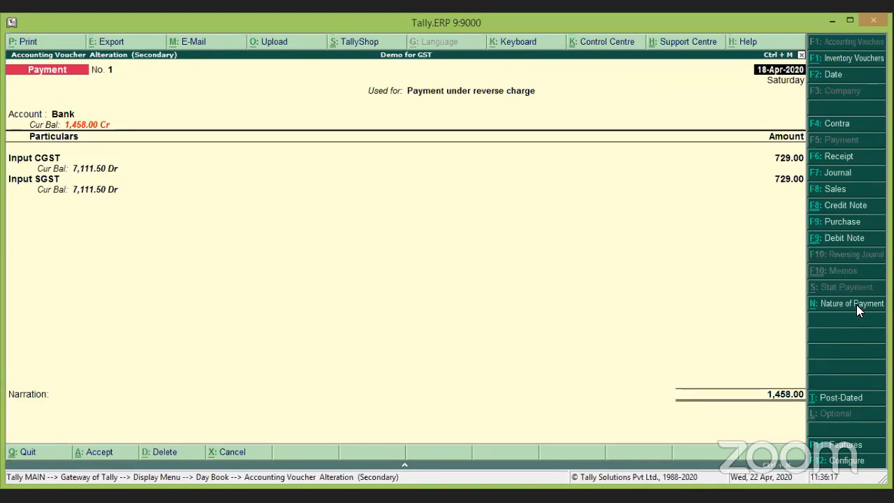
pyautogui.click(858, 305)
pyautogui.press('Down')
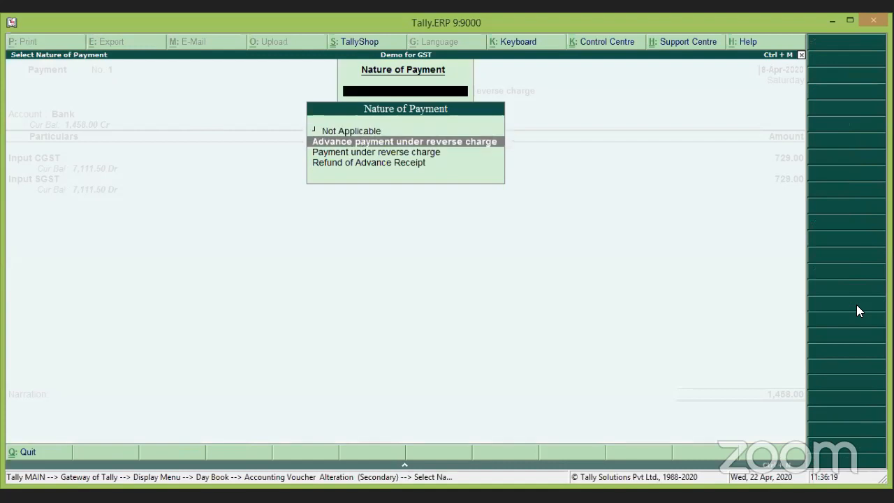
pyautogui.press('Down')
pyautogui.press('Return')
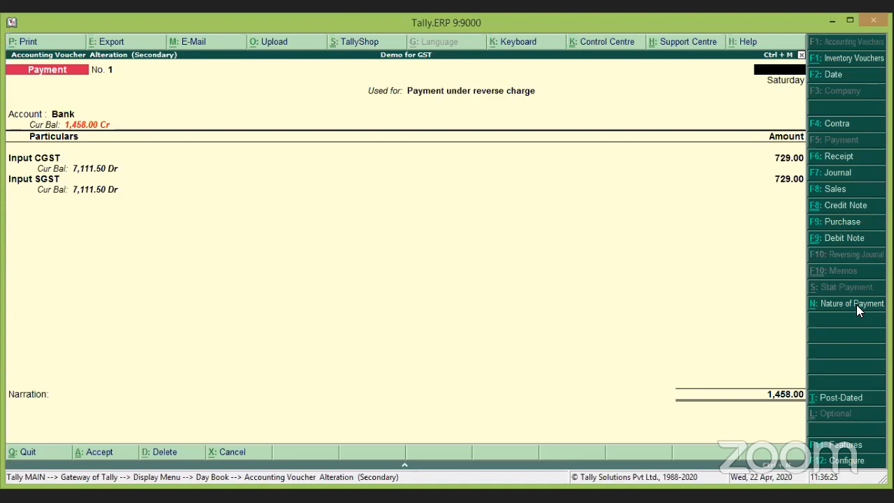
pyautogui.press('Escape')
pyautogui.press('Return')
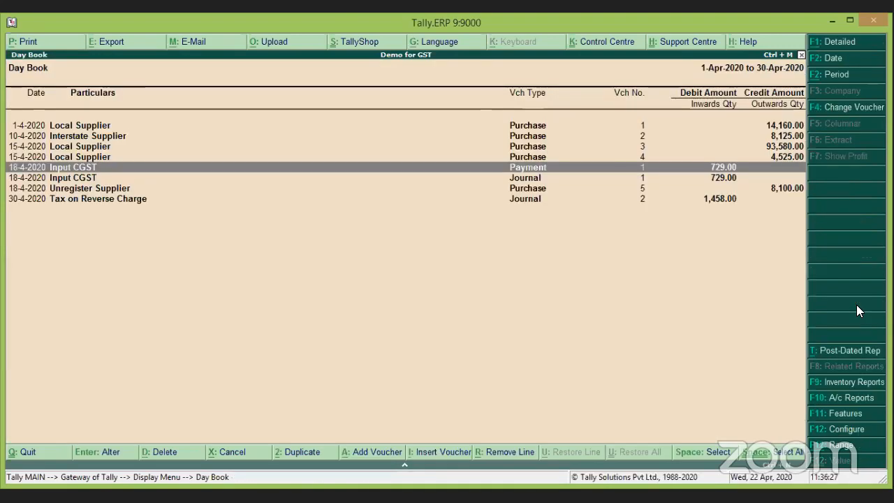
pyautogui.press('Down')
pyautogui.press('Down')
# Review journal No. 1's GST stat adjustment for 729.00 Input CGST and SGST, then exit.
pyautogui.press('Up')
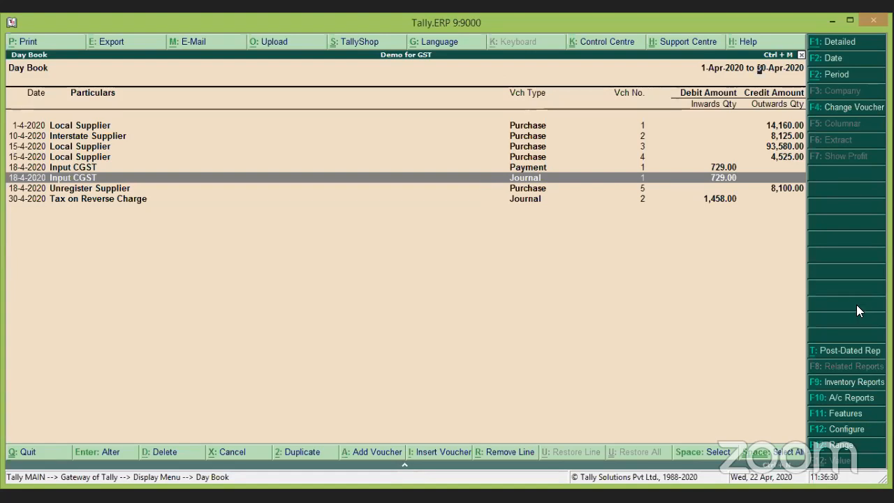
pyautogui.press('Return')
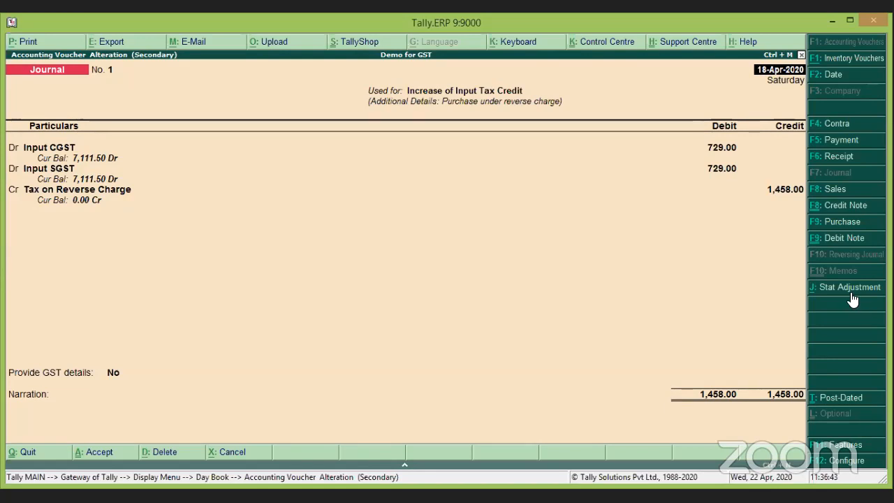
pyautogui.click(852, 291)
pyautogui.press('Return')
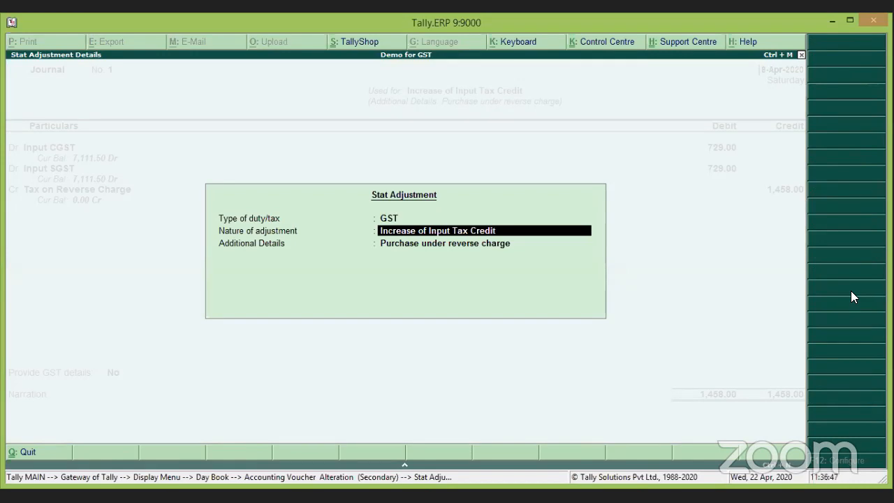
pyautogui.press('Return')
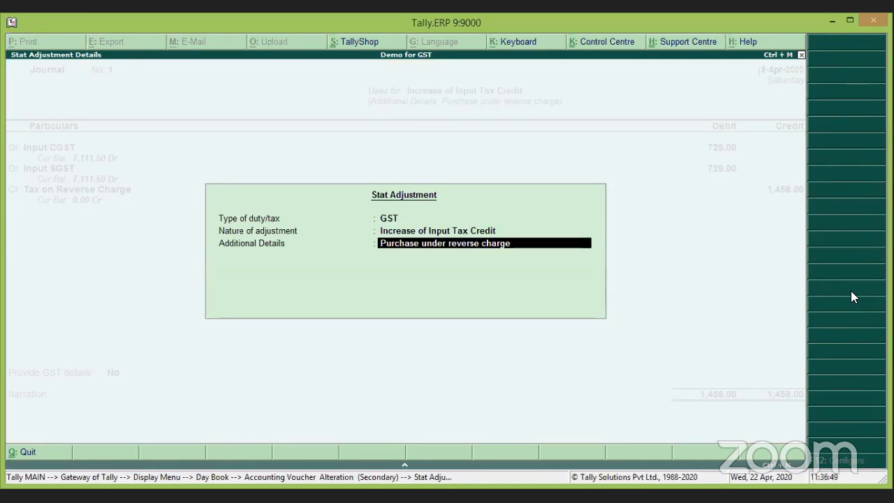
pyautogui.press('Return')
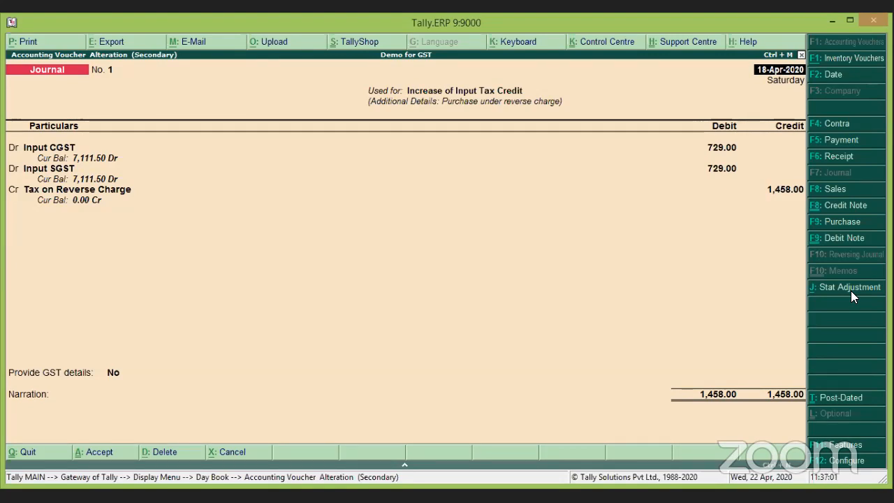
pyautogui.press('Escape')
pyautogui.press('Escape')
# Return to the Gateway and start a new ledger under Accounts Info.
pyautogui.press('y')
pyautogui.press('Escape')
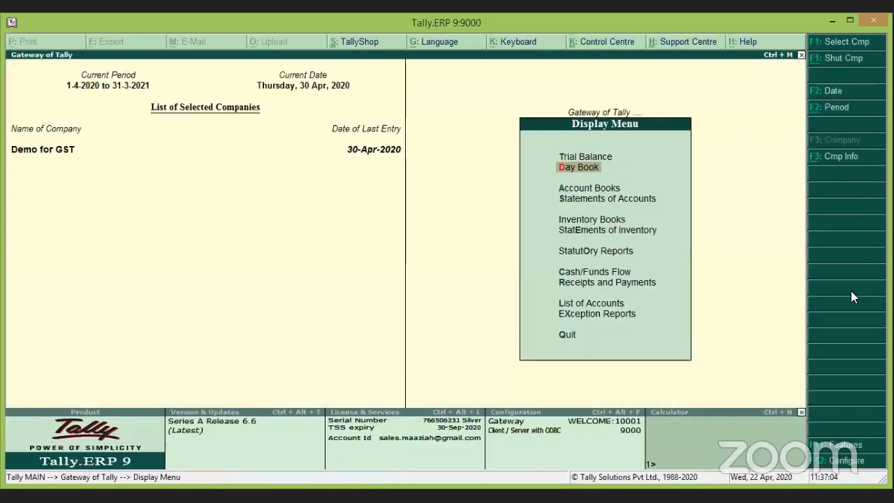
pyautogui.press('Escape')
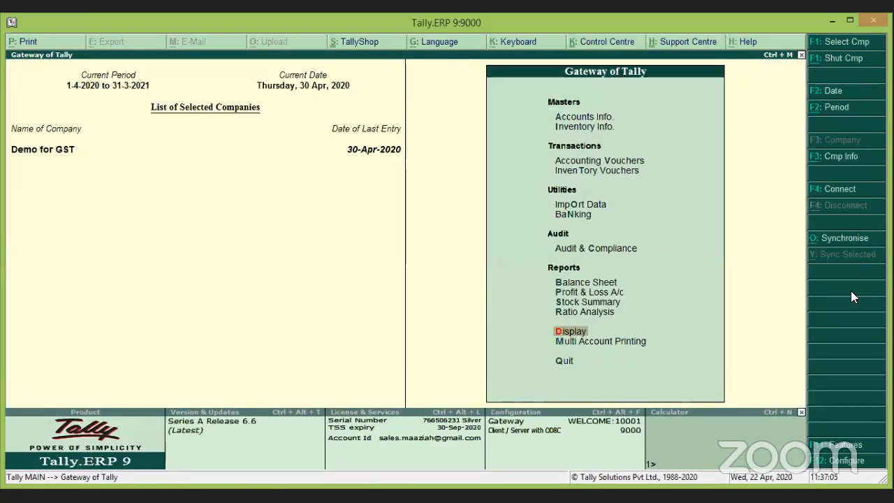
pyautogui.press('Up')
pyautogui.press('Up')
pyautogui.press('Up')
pyautogui.press('Up')
pyautogui.press('Up')
pyautogui.press('Up')
pyautogui.press('Up')
pyautogui.press('Up')
pyautogui.press('Up')
pyautogui.press('Up')
pyautogui.press('Up')
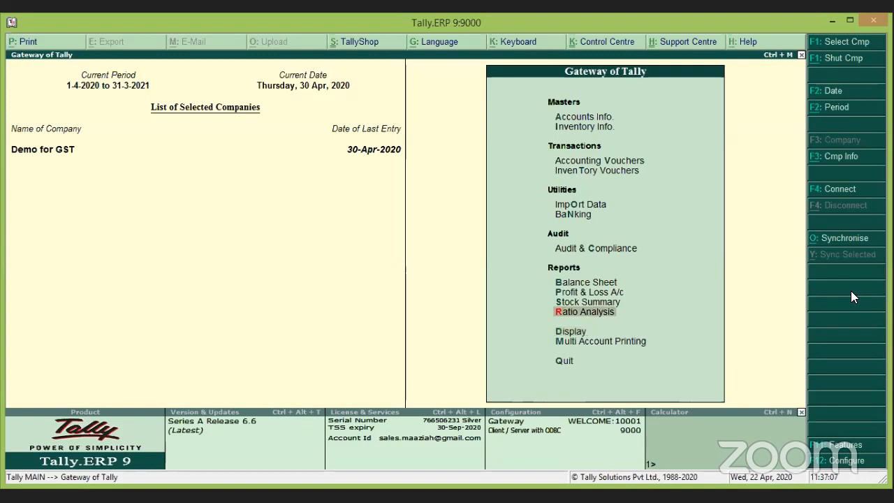
pyautogui.press('Return')
pyautogui.press('Down')
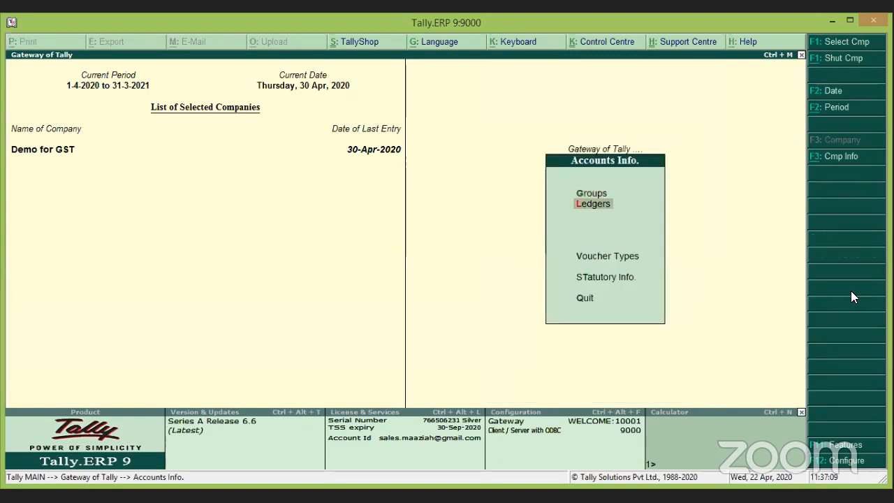
pyautogui.press('Return')
pyautogui.press('Return')
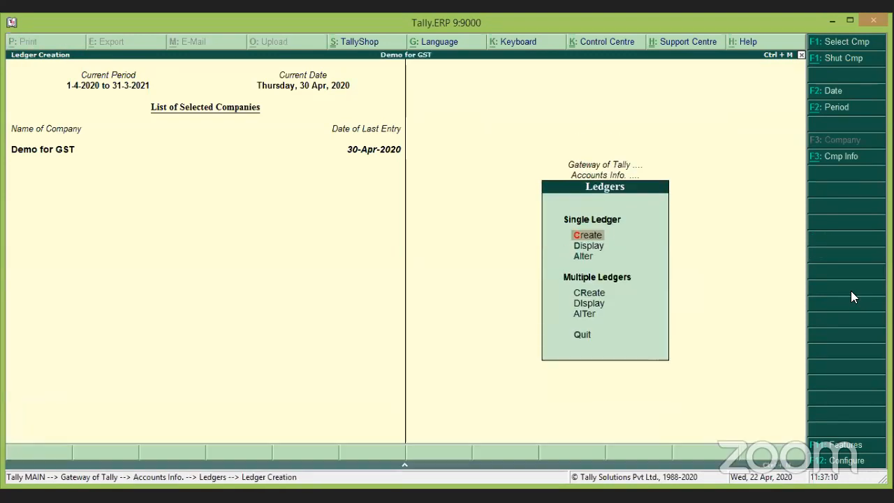
# Name the ledger 'Composition Dealer' under Sundry Creditors with state Tamil Nadu.
pyautogui.write('Composi')
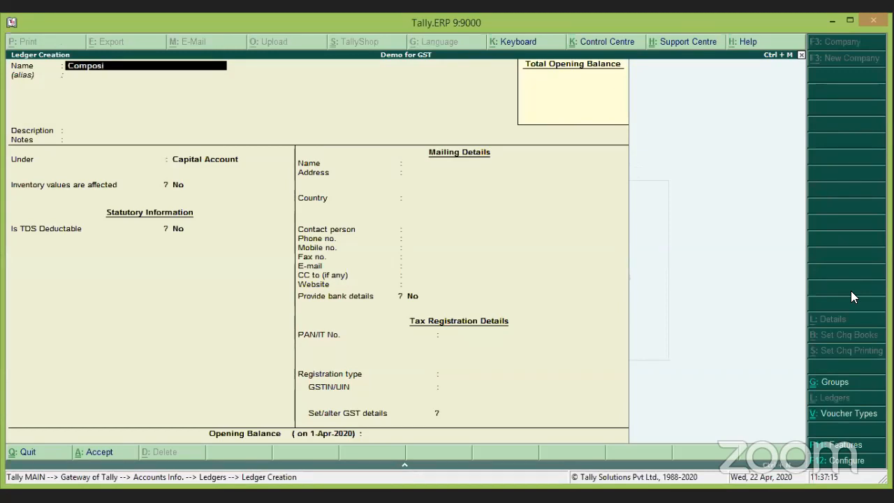
pyautogui.write('tion Dealer')
pyautogui.press('Return')
pyautogui.press('Return')
pyautogui.press('Return')
pyautogui.press('Return')
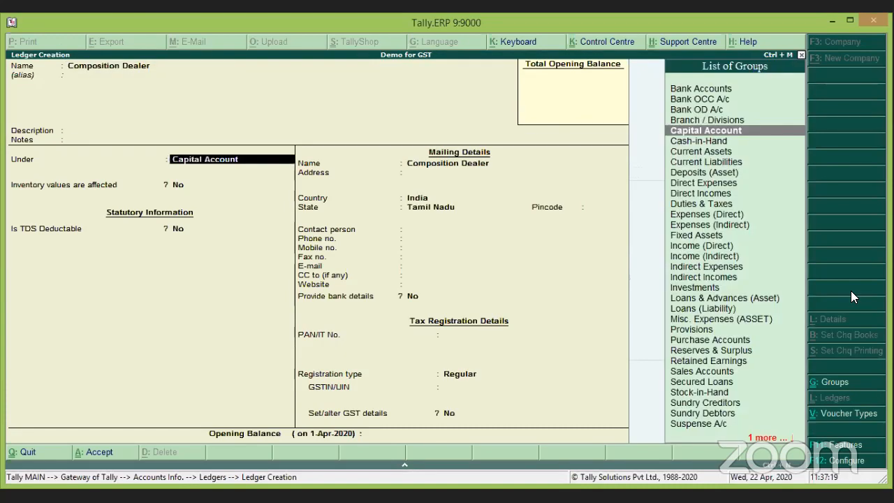
pyautogui.write('Sun')
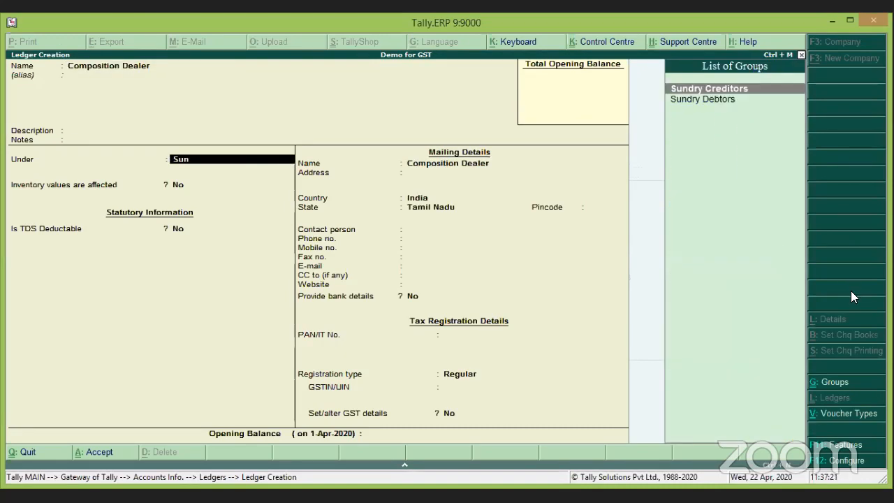
pyautogui.press('Return')
pyautogui.press('Return')
pyautogui.press('Return')
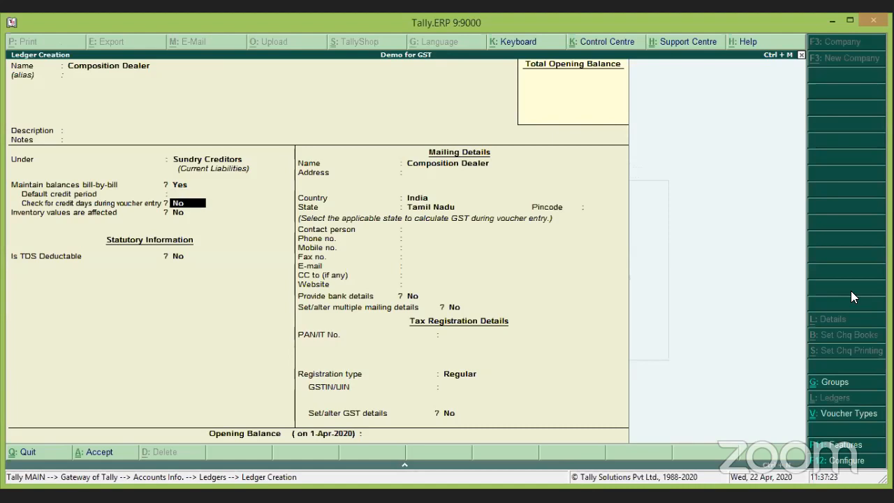
pyautogui.press('Return')
pyautogui.press('Return')
pyautogui.press('Return')
pyautogui.press('Return')
pyautogui.press('Return')
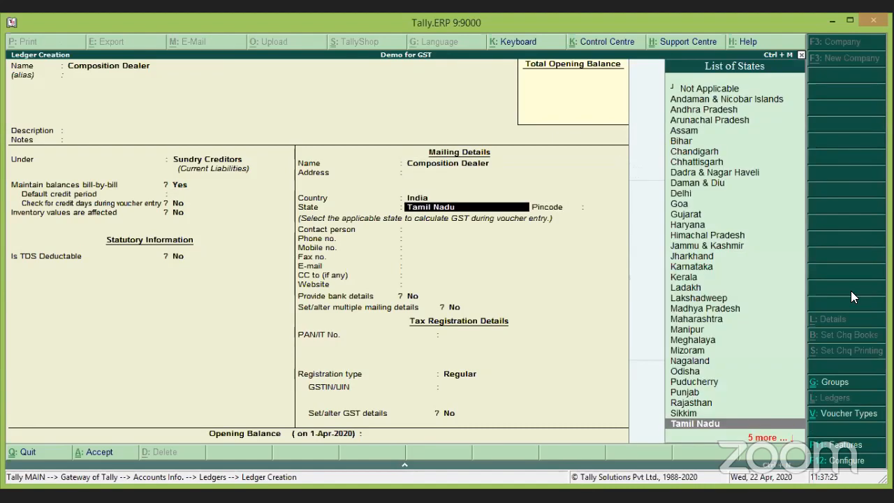
pyautogui.press('Return')
pyautogui.press('Return')
pyautogui.press('Return')
pyautogui.press('Return')
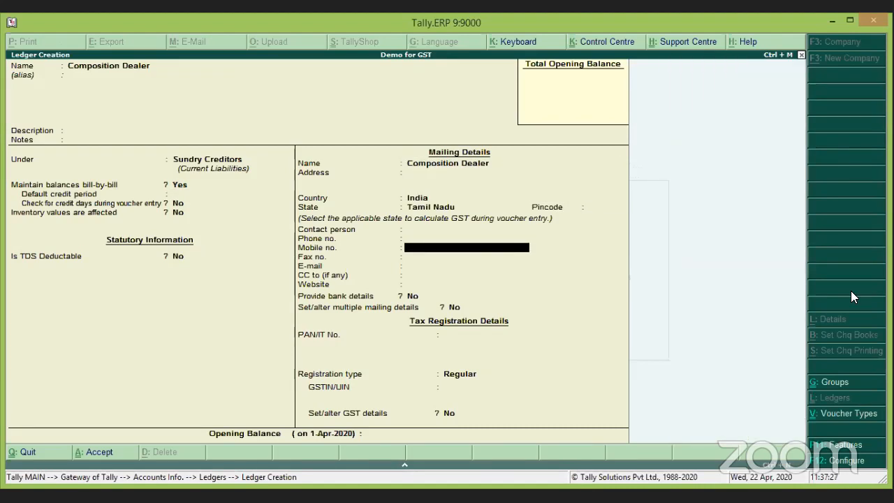
pyautogui.press('Return')
pyautogui.press('Return')
pyautogui.press('Return')
pyautogui.press('Return')
pyautogui.press('Return')
pyautogui.press('Return')
pyautogui.press('Return')
pyautogui.press('Return')
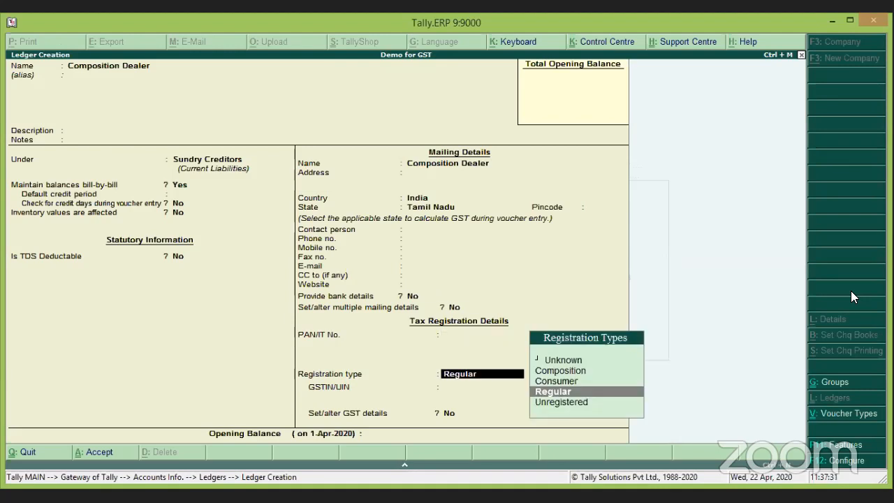
# Set registration type to Composition, save the ledger, and go back to the Gateway.
pyautogui.press('Up')
pyautogui.press('Up')
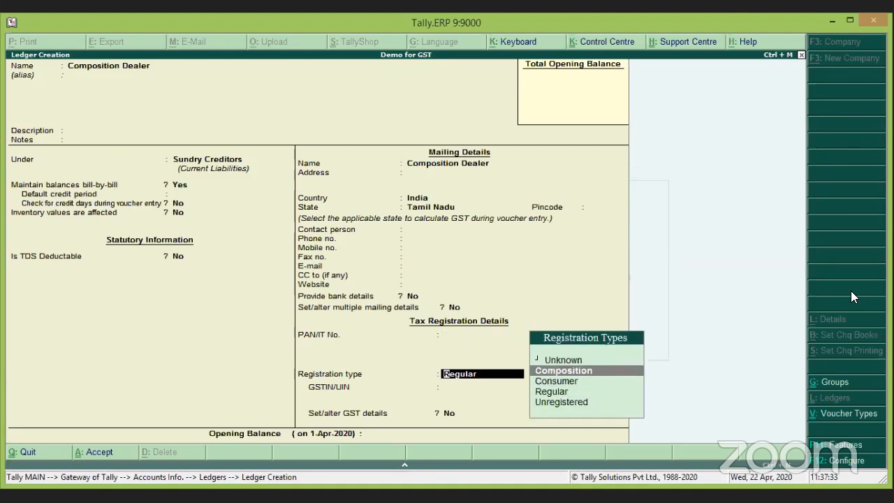
pyautogui.press('Return')
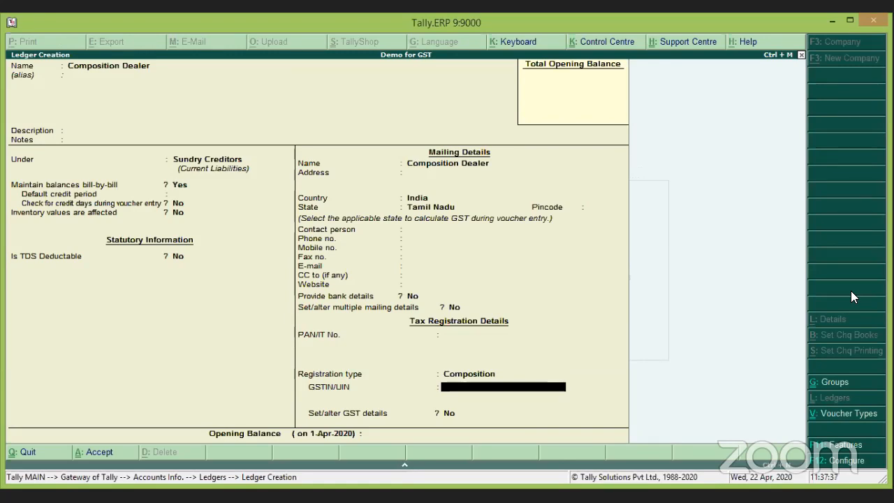
pyautogui.press('Return')
pyautogui.press('Return')
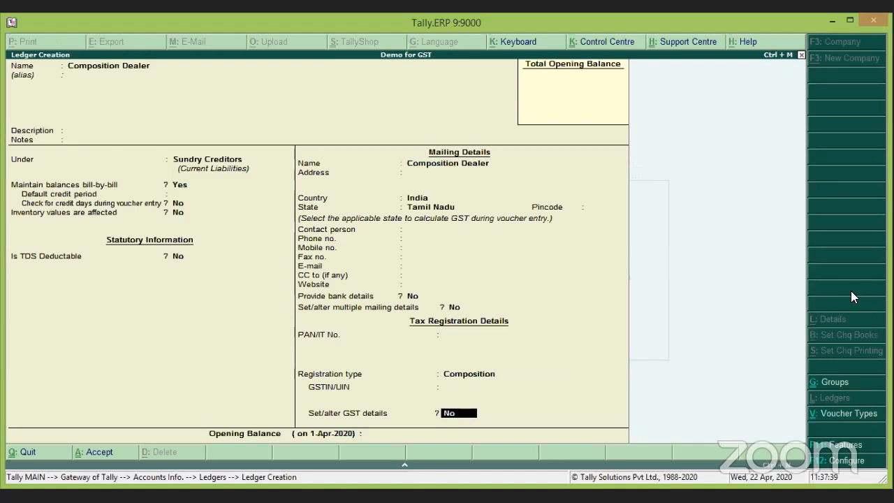
pyautogui.press('Return')
pyautogui.press('Return')
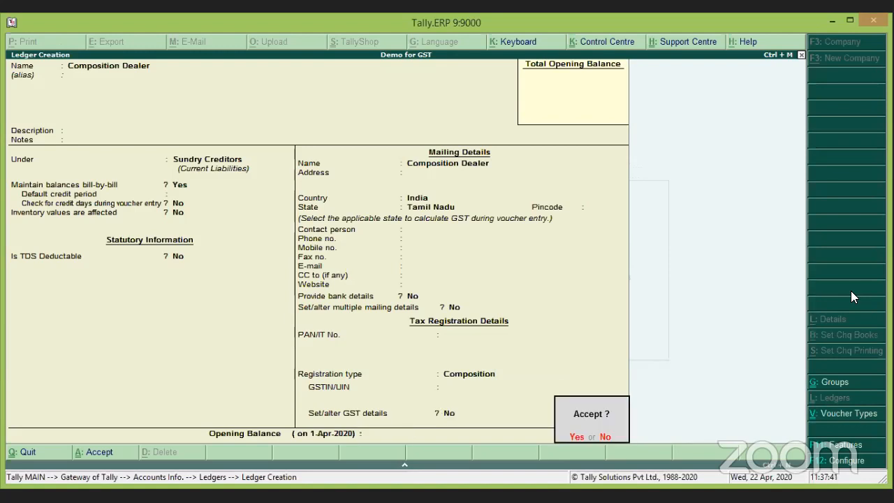
pyautogui.press('Return')
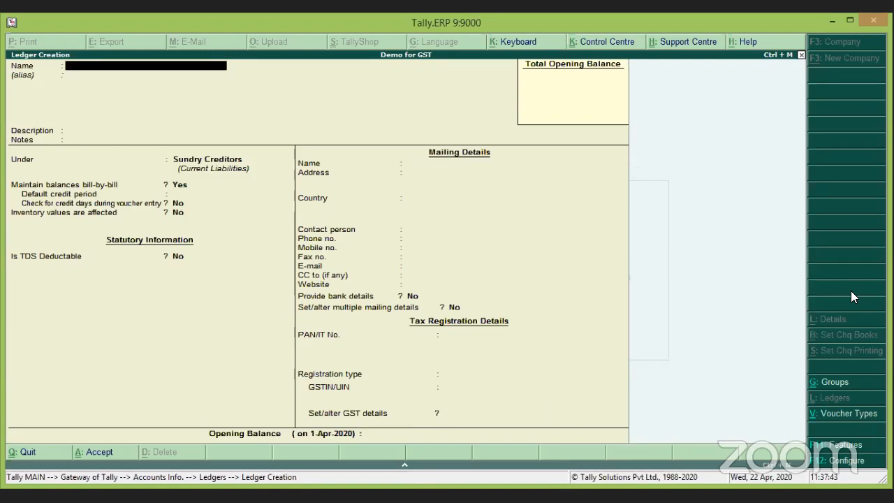
pyautogui.press('Escape')
pyautogui.press('Return')
pyautogui.press('Escape')
pyautogui.press('Escape')
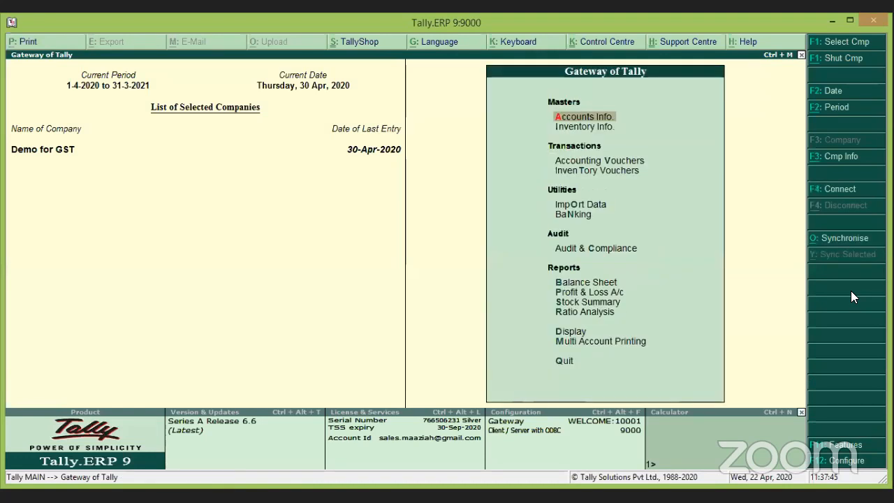
# Start a purchase voucher with invoice 4785 from Composition Dealer.
pyautogui.press('Down')
pyautogui.press('Down')
pyautogui.press('Down')
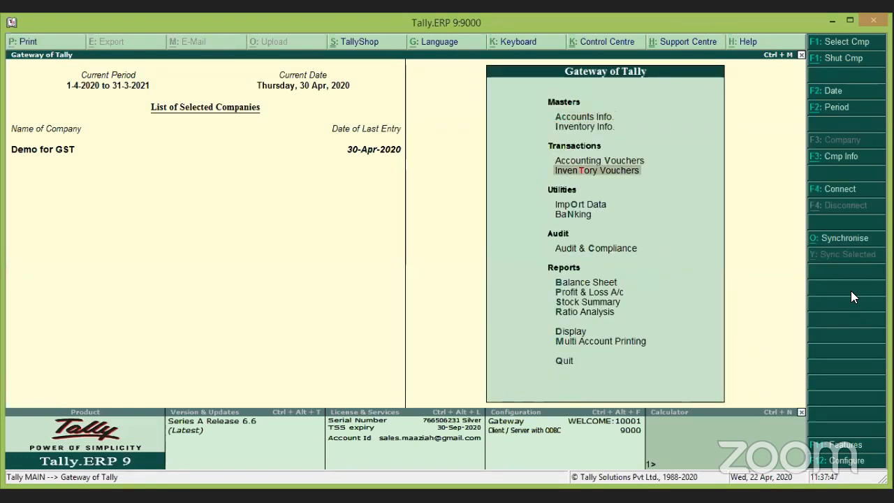
pyautogui.press('Up')
pyautogui.press('Return')
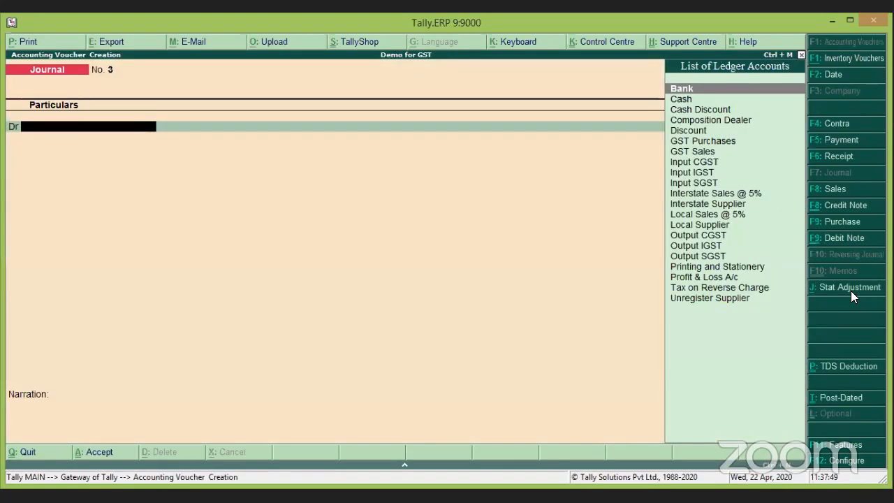
pyautogui.press('F9')
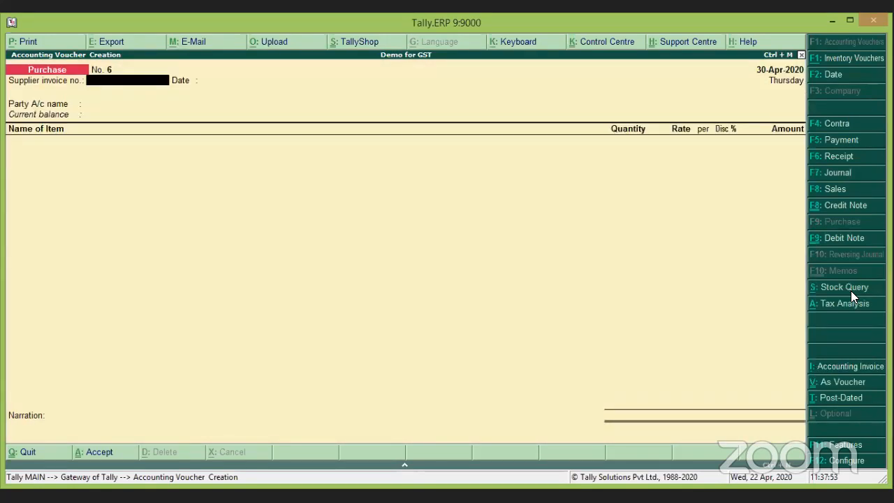
pyautogui.write('4785')
pyautogui.press('Return')
pyautogui.press('Return')
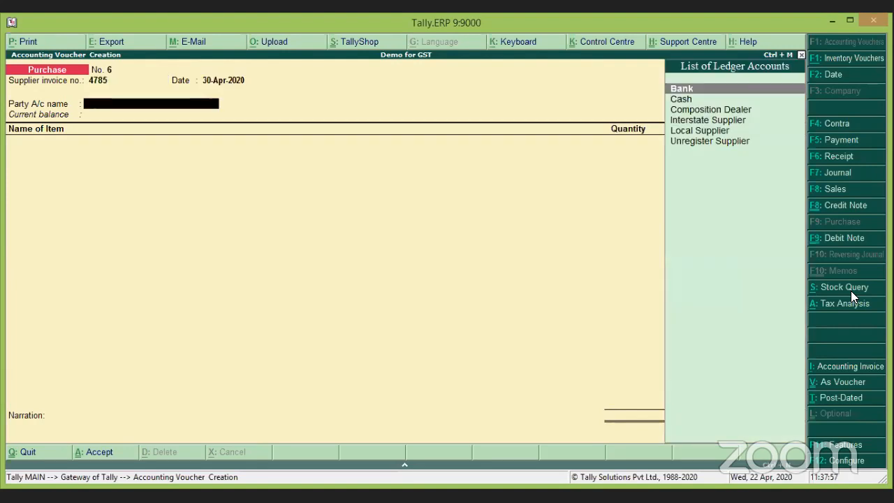
pyautogui.press('Down')
pyautogui.press('Down')
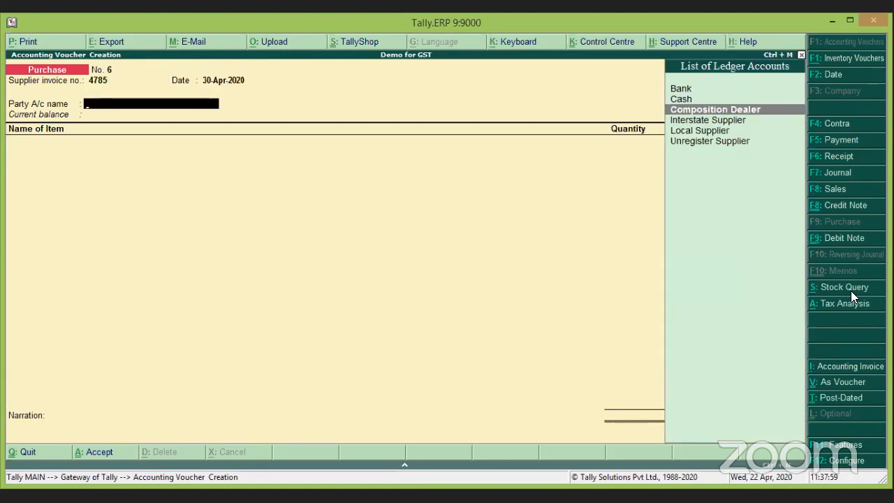
pyautogui.press('Return')
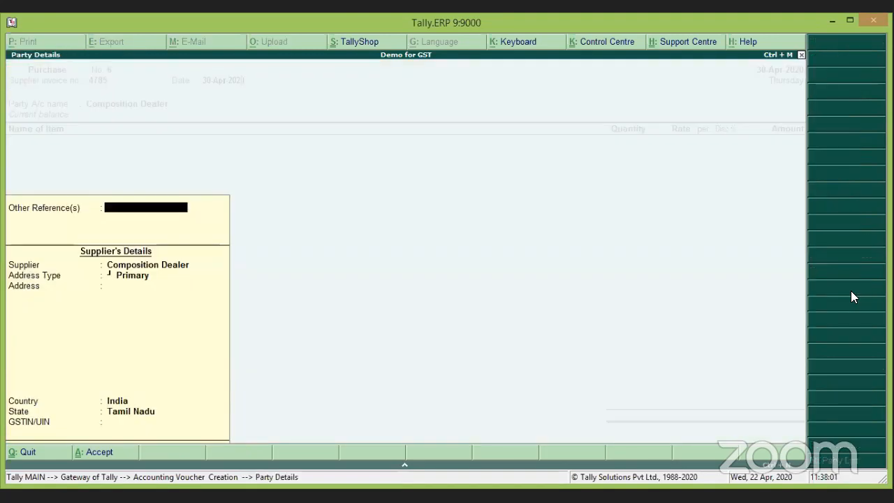
# Add 5 Nos of TVSE RP45 at 8,500.00.
pyautogui.press('Return')
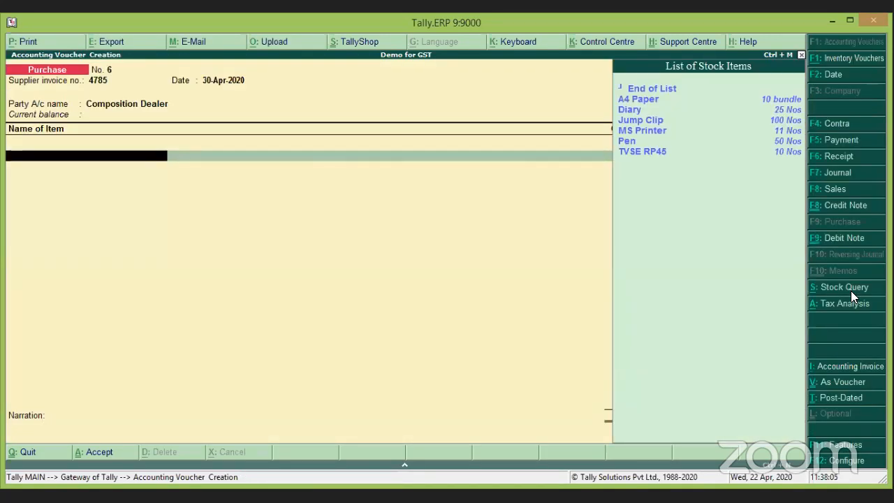
pyautogui.press('Down')
pyautogui.press('Down')
pyautogui.press('Down')
pyautogui.press('Down')
pyautogui.press('Down')
pyautogui.press('Down')
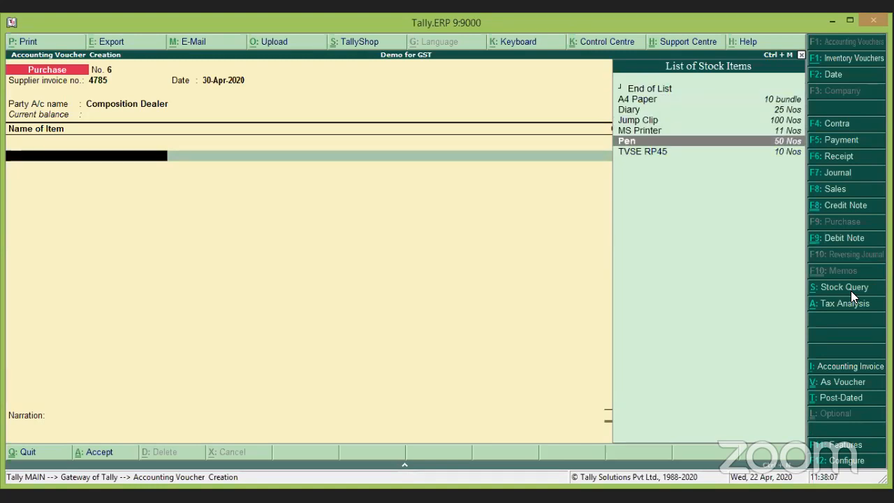
pyautogui.press('Return')
pyautogui.press('Return')
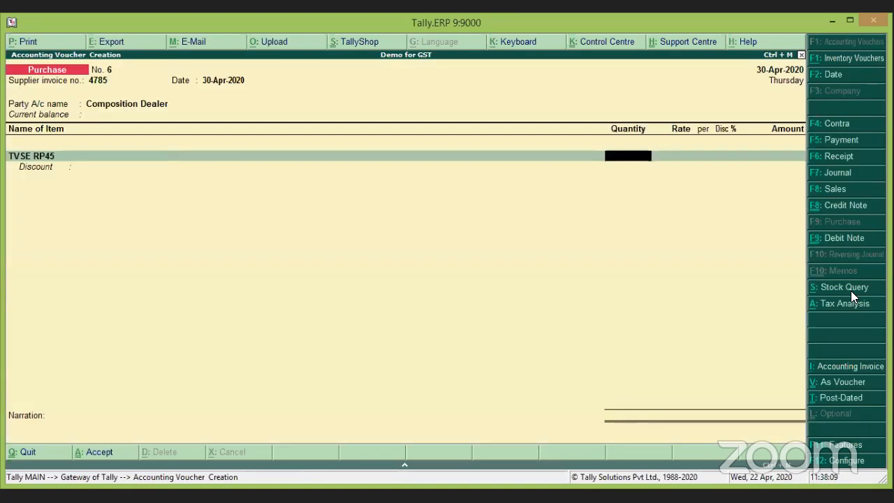
pyautogui.write('5')
pyautogui.press('Return')
pyautogui.press('Return')
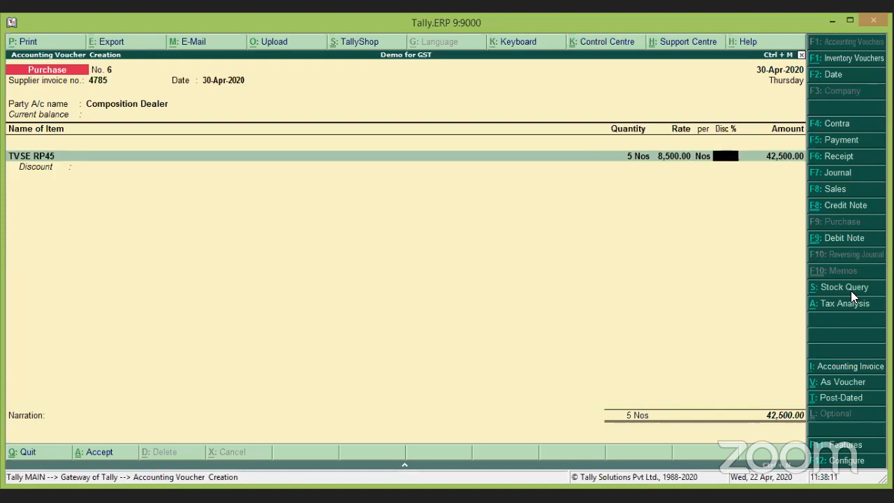
pyautogui.press('Return')
pyautogui.press('Return')
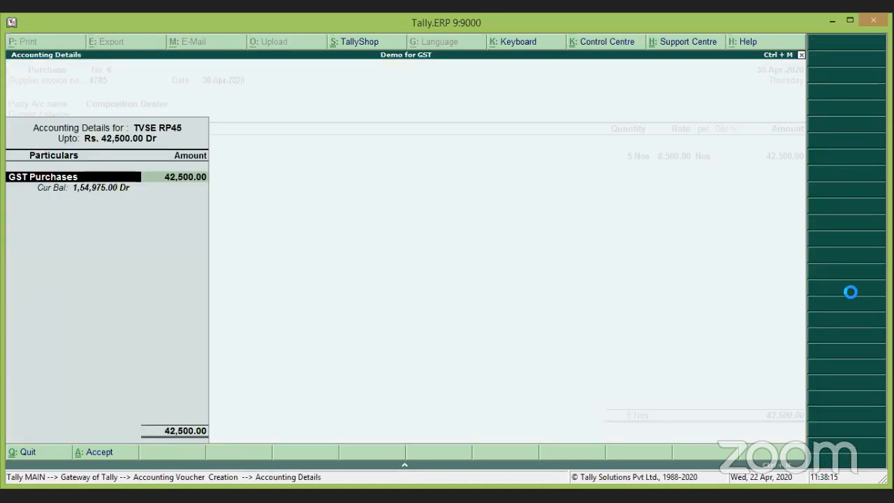
# Classify TVSE RP45 as Not Applicable, accept the 42,500.00 New Ref, and save voucher No. 6.
pyautogui.press('Return')
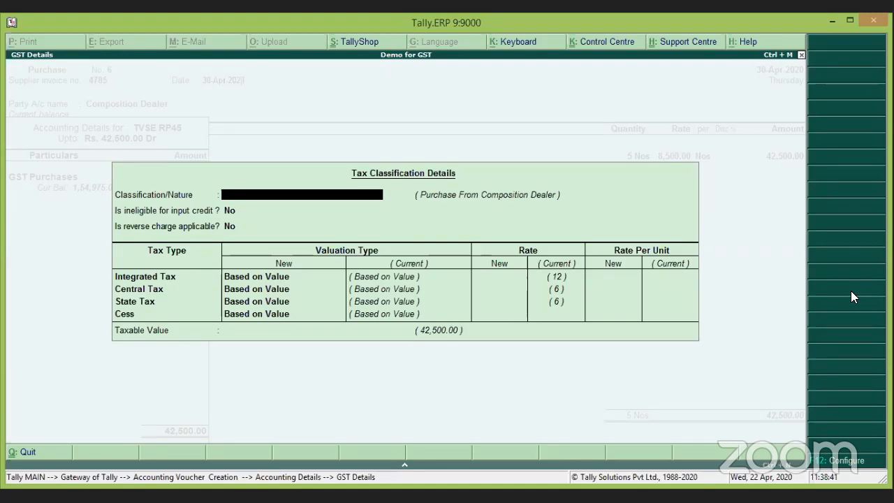
pyautogui.press('Return')
pyautogui.press('Return')
pyautogui.press('Return')
pyautogui.press('Return')
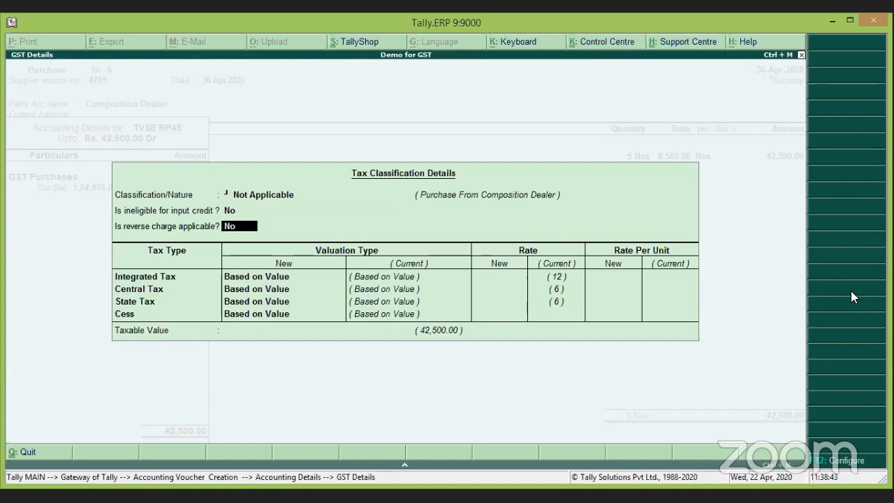
pyautogui.press('Return')
pyautogui.press('Return')
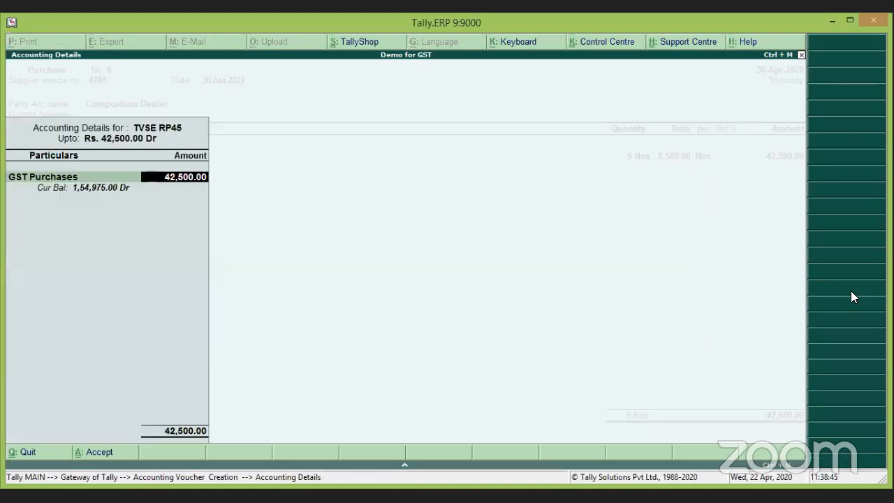
pyautogui.press('Return')
pyautogui.press('Return')
pyautogui.press('Return')
pyautogui.press('Return')
pyautogui.press('Return')
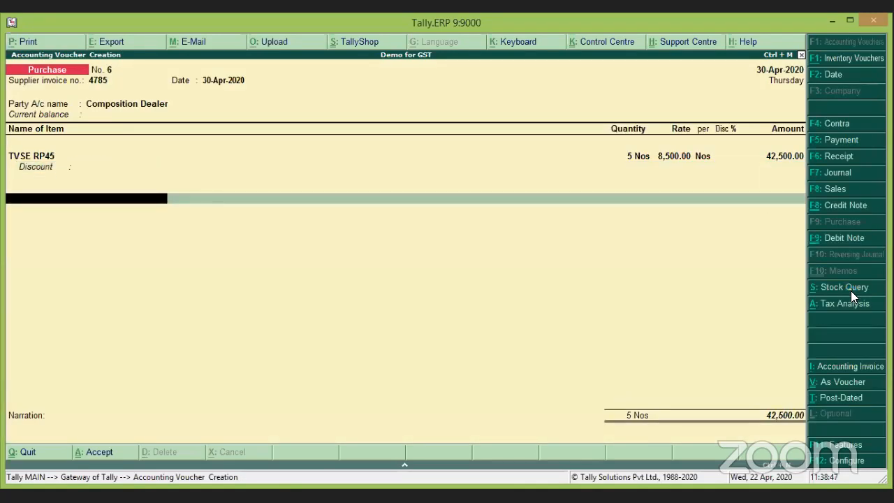
pyautogui.press('Return')
pyautogui.press('Return')
pyautogui.press('Return')
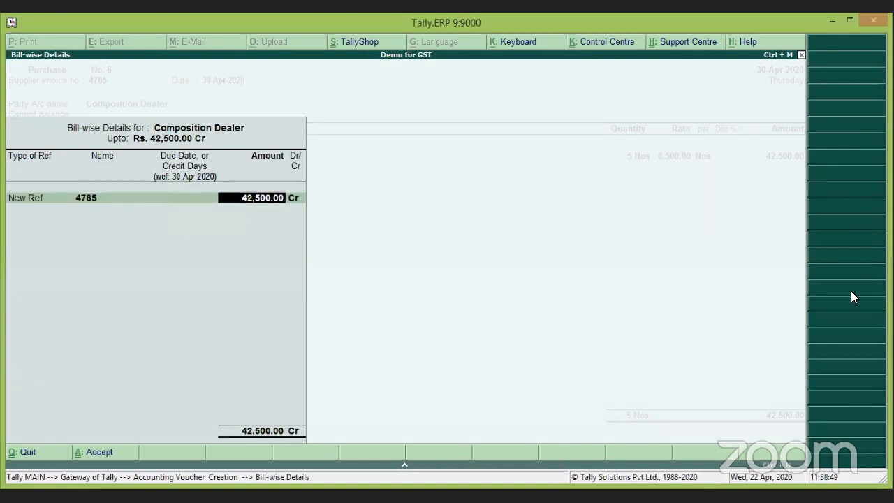
pyautogui.press('Return')
pyautogui.press('Return')
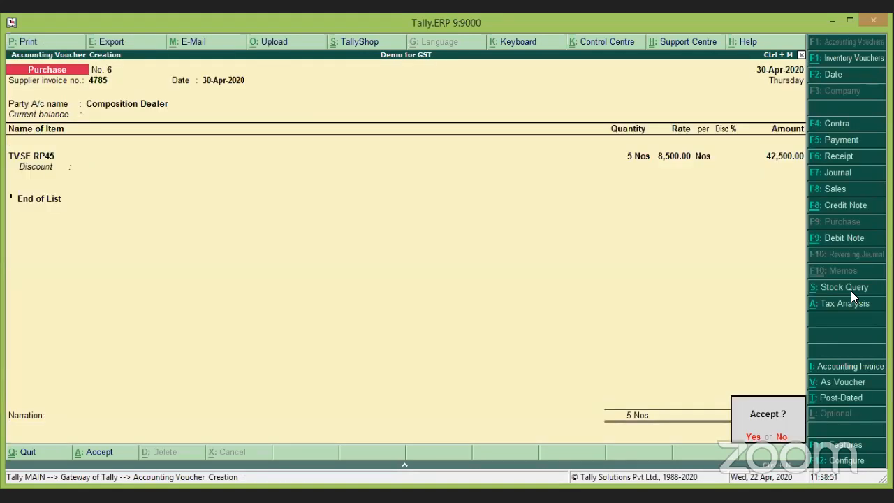
pyautogui.press('Return')
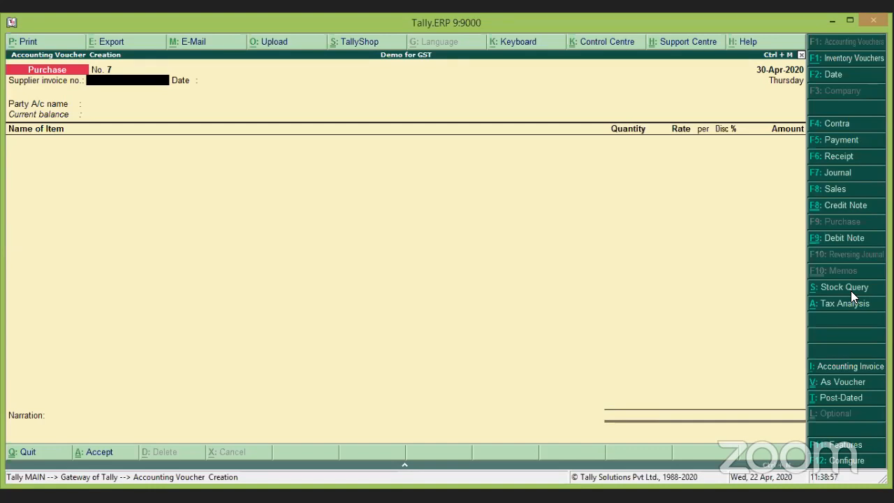
# Re-accept purchase voucher No. 6 unchanged after reviewing its GST and bill-wise details, then exit to Gateway.
pyautogui.press('pageup')
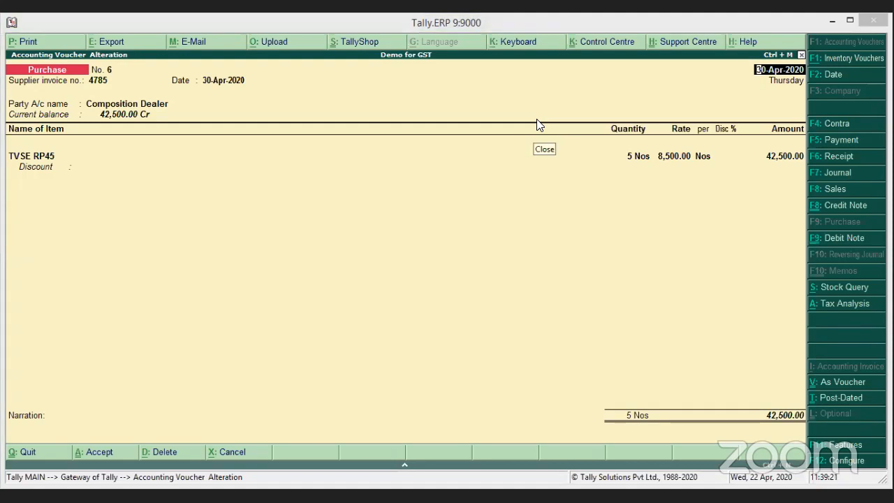
pyautogui.click(784, 155)
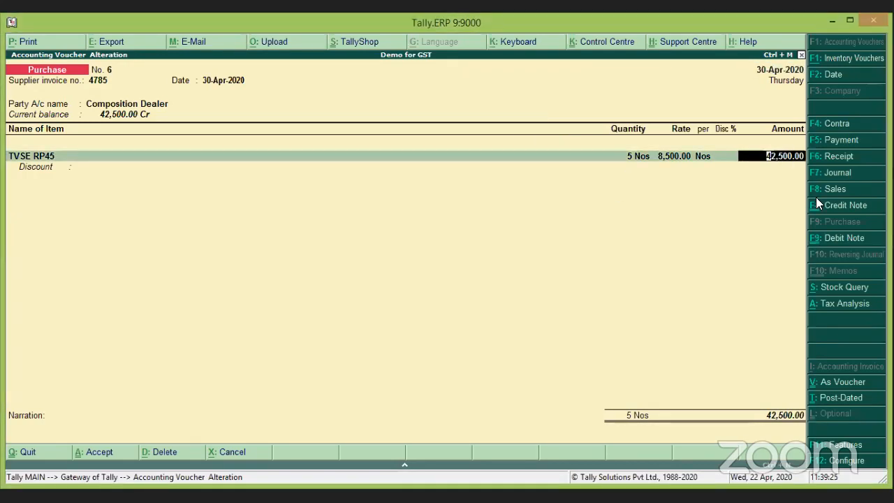
pyautogui.press('Return')
pyautogui.press('Return')
pyautogui.press('Return')
pyautogui.press('Return')
pyautogui.press('Return')
pyautogui.press('Return')
pyautogui.press('Return')
pyautogui.press('Return')
pyautogui.press('Return')
pyautogui.press('Return')
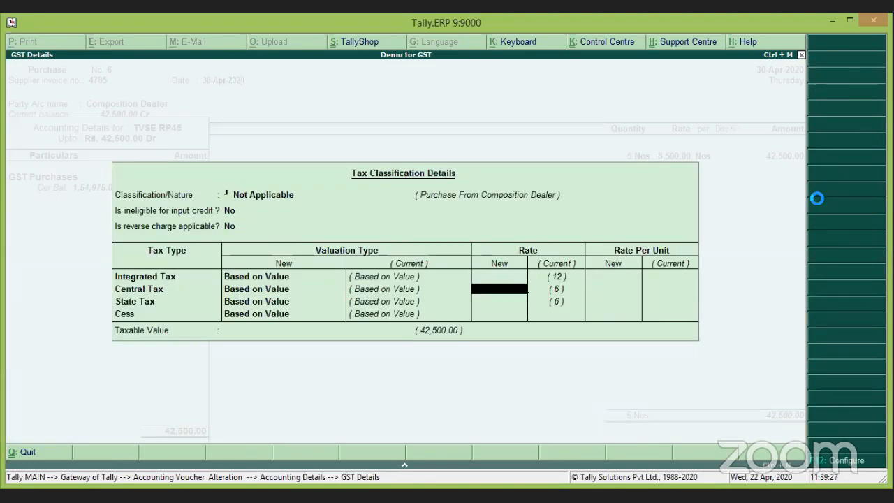
pyautogui.press('Return')
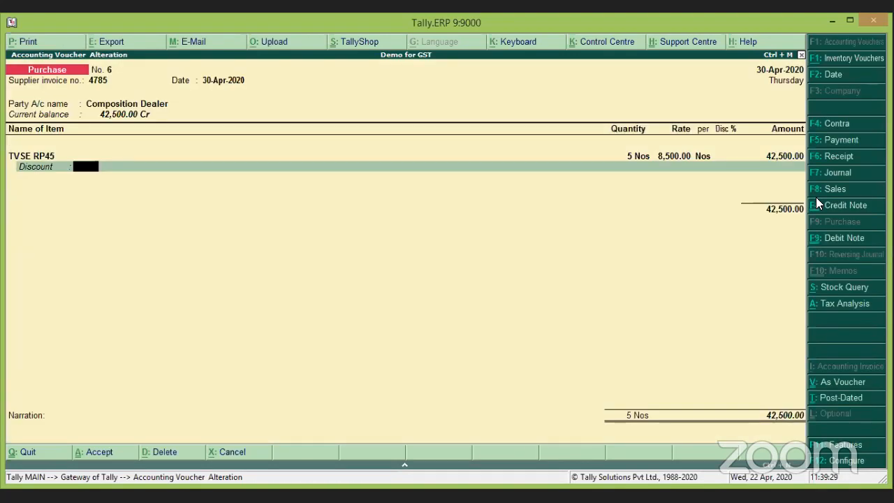
pyautogui.press('Return')
pyautogui.press('Return')
pyautogui.press('Return')
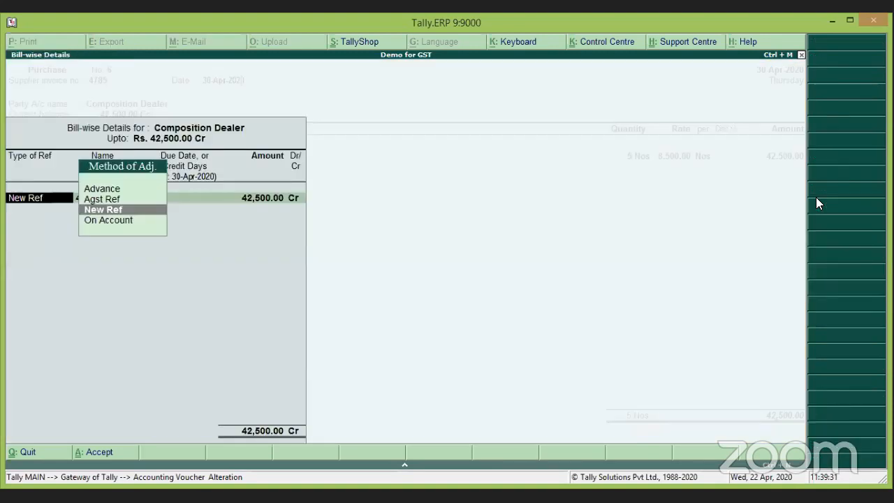
pyautogui.press('Return')
pyautogui.press('Return')
pyautogui.press('Return')
pyautogui.press('Return')
pyautogui.press('Return')
pyautogui.press('Return')
pyautogui.press('Return')
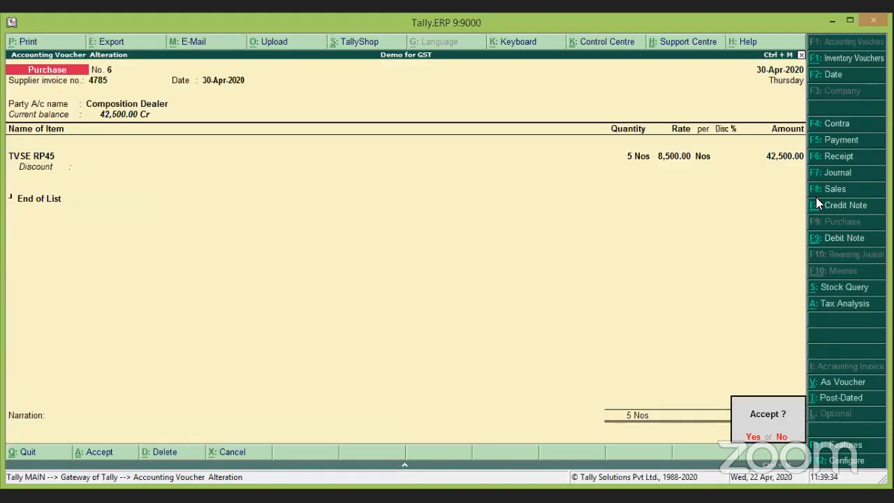
pyautogui.press('Return')
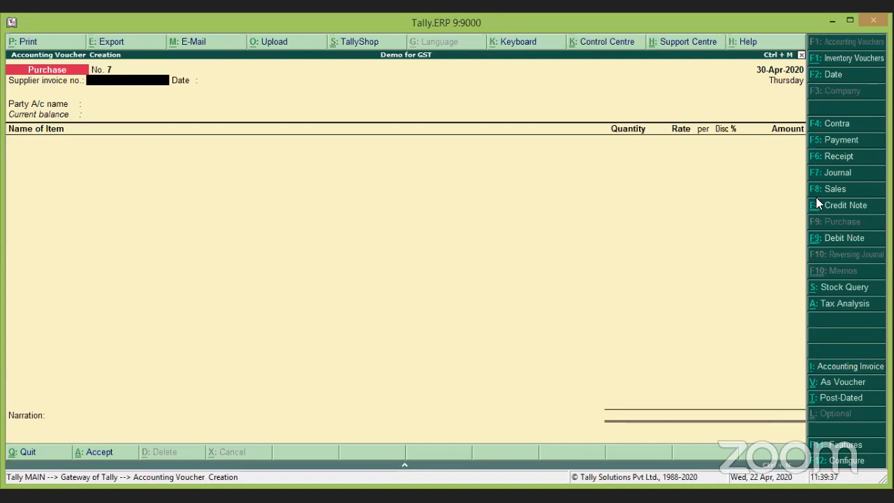
pyautogui.press('Escape')
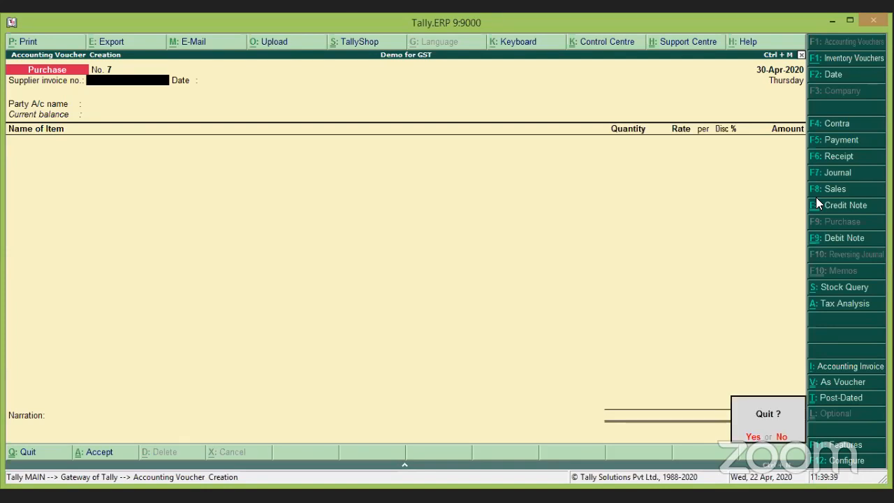
pyautogui.press('Return')
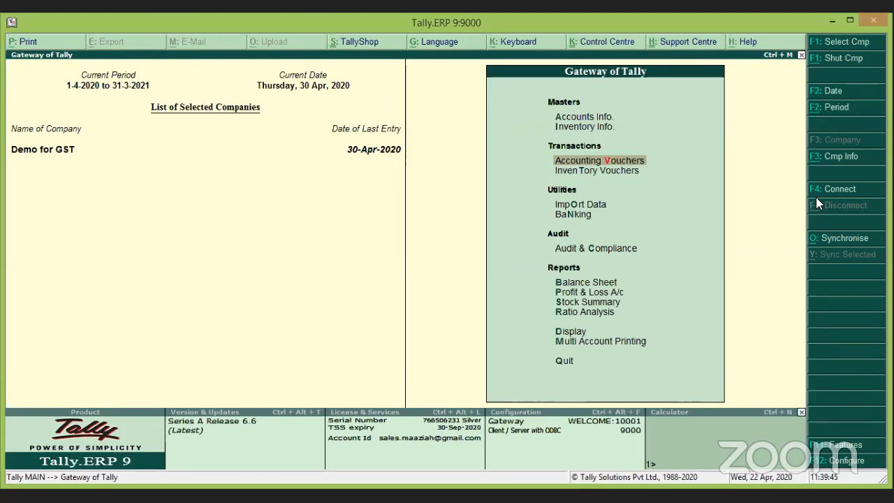
# Open the GSTR-3B return summary from Display > Statutory Reports > GST Reports.
pyautogui.press('Down')
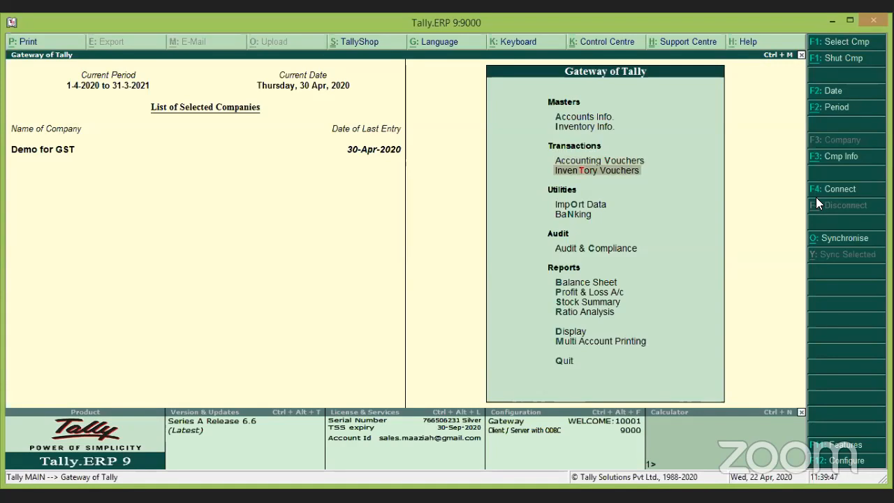
pyautogui.press('Down')
pyautogui.press('Down')
pyautogui.press('Down')
pyautogui.press('Down')
pyautogui.press('Down')
pyautogui.press('Down')
pyautogui.press('Down')
pyautogui.press('Down')
pyautogui.press('Down')
pyautogui.press('Down')
pyautogui.press('Up')
pyautogui.press('Up')
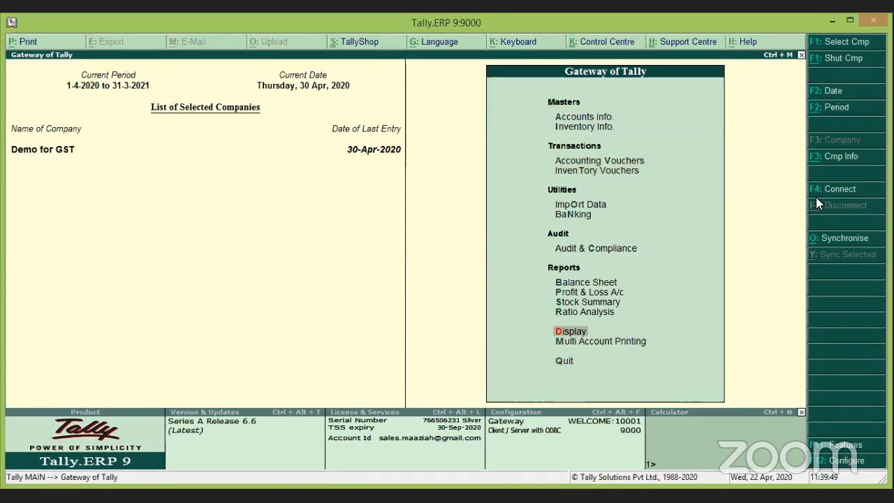
pyautogui.press('Return')
pyautogui.press('Down')
pyautogui.press('Down')
pyautogui.press('Down')
pyautogui.press('Down')
pyautogui.press('Down')
pyautogui.press('Down')
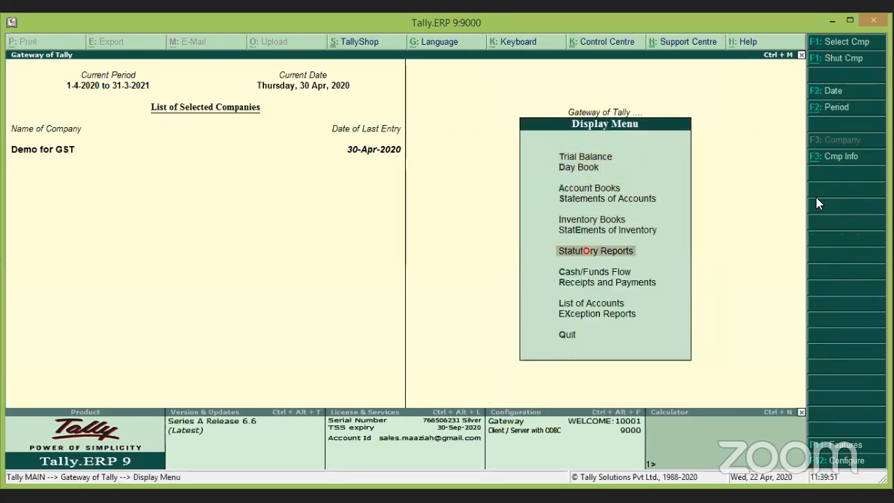
pyautogui.press('Return')
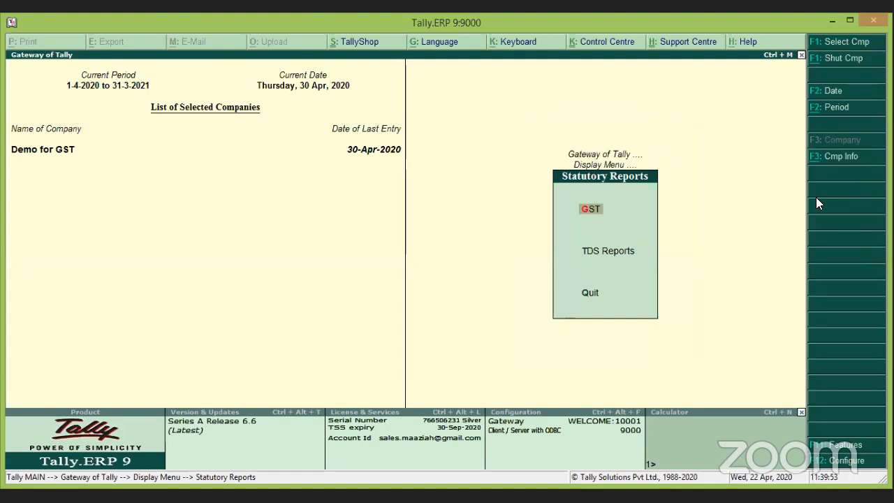
pyautogui.press('Return')
pyautogui.press('Down')
pyautogui.press('Down')
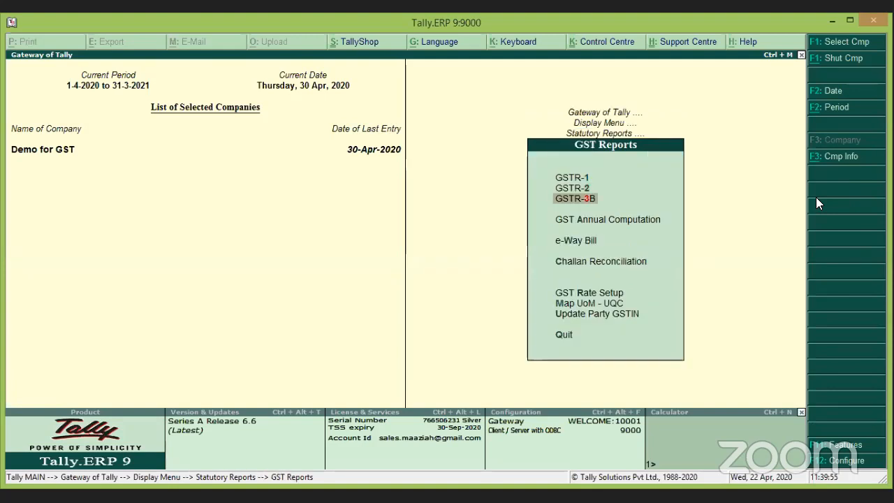
pyautogui.press('Return')
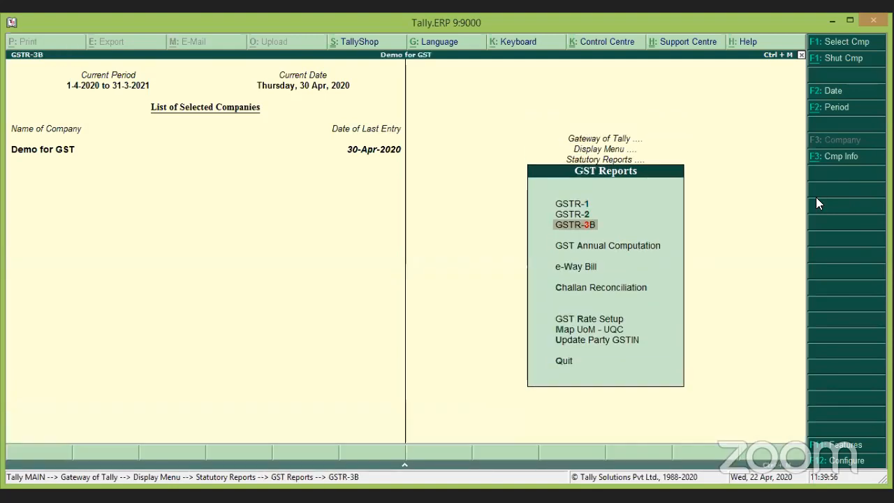
# Review the GSTR-3B summary rows from Eligible ITC down to exempt supplies.
pyautogui.press('Down')
pyautogui.press('Down')
pyautogui.press('Down')
pyautogui.press('Down')
pyautogui.press('Down')
pyautogui.press('Down')
pyautogui.press('Down')
pyautogui.press('Down')
pyautogui.press('Down')
pyautogui.press('Down')
pyautogui.press('Down')
pyautogui.press('Down')
pyautogui.press('Down')
pyautogui.press('Down')
pyautogui.press('Down')
pyautogui.press('Down')
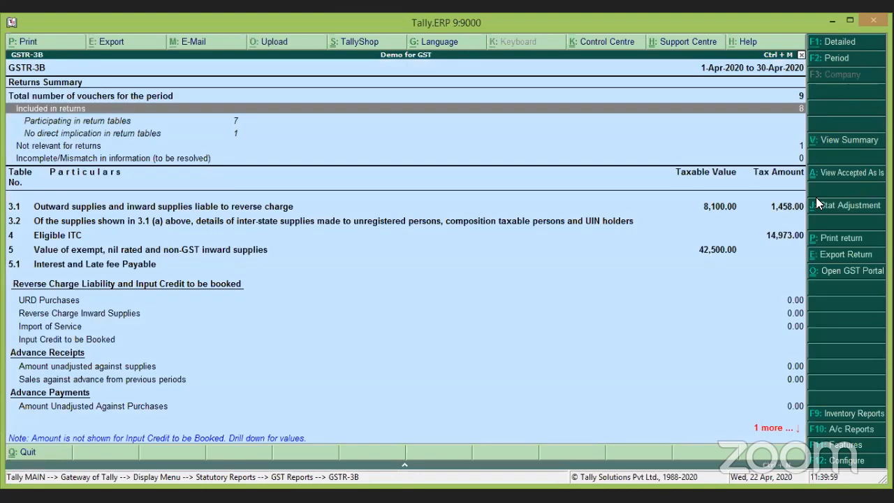
pyautogui.press('Up')
pyautogui.press('Up')
pyautogui.press('Up')
pyautogui.press('Up')
pyautogui.press('Up')
pyautogui.press('Up')
pyautogui.press('Up')
pyautogui.press('Up')
pyautogui.press('Up')
pyautogui.press('Up')
pyautogui.press('Up')
pyautogui.press('Up')
pyautogui.press('Up')
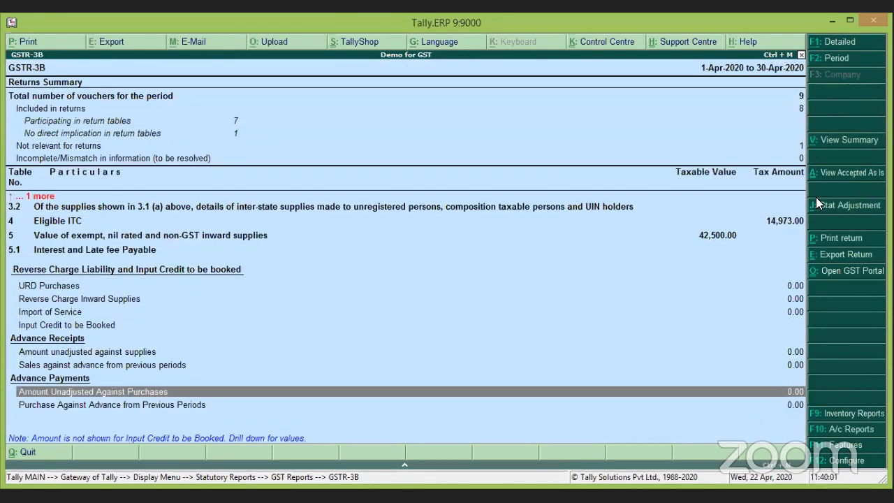
pyautogui.press('Up')
pyautogui.press('Up')
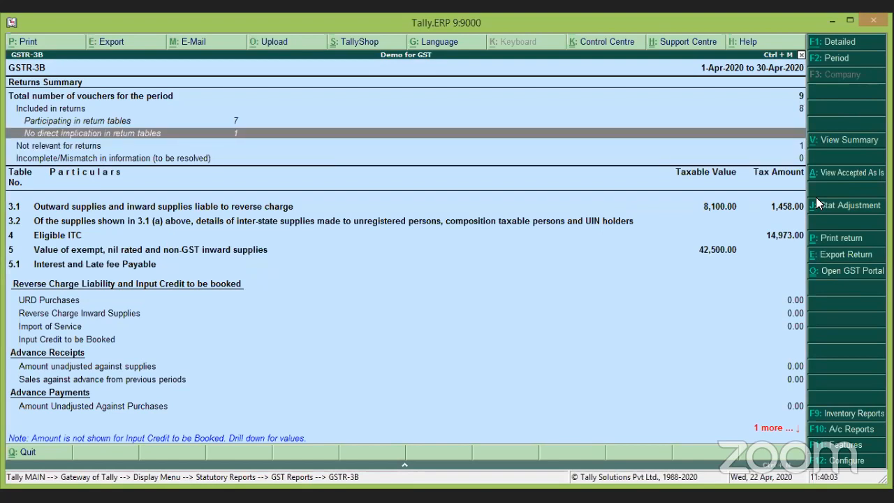
pyautogui.press('Down')
pyautogui.press('Down')
pyautogui.press('Down')
pyautogui.press('Down')
pyautogui.press('Down')
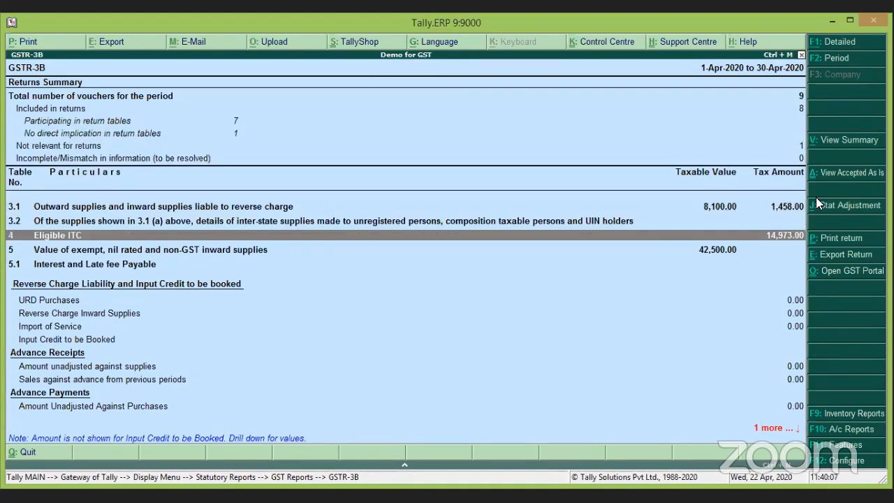
pyautogui.press('Down')
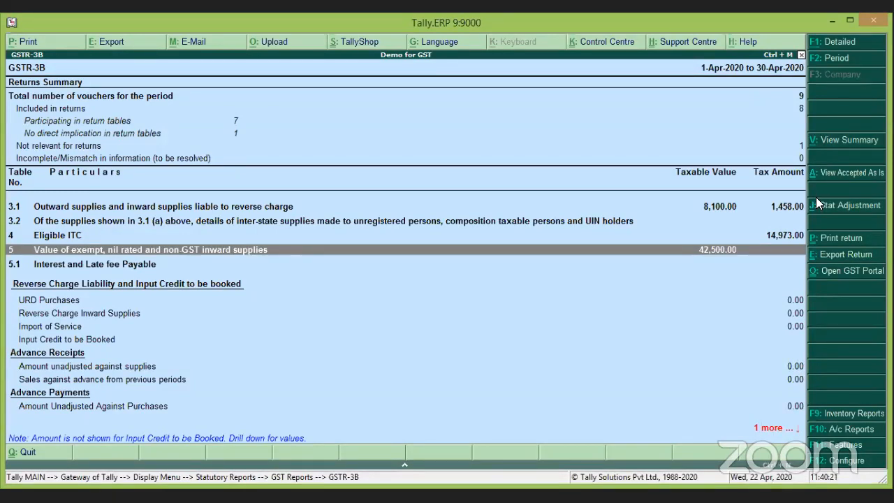
# Check the ITC available and reversed rows in detailed view, then drill into composition/exempt supplies.
pyautogui.hotkey('alt', 'F1')
pyautogui.press('Up')
pyautogui.press('Up')
pyautogui.press('Up')
pyautogui.press('Up')
pyautogui.press('Up')
pyautogui.press('Up')
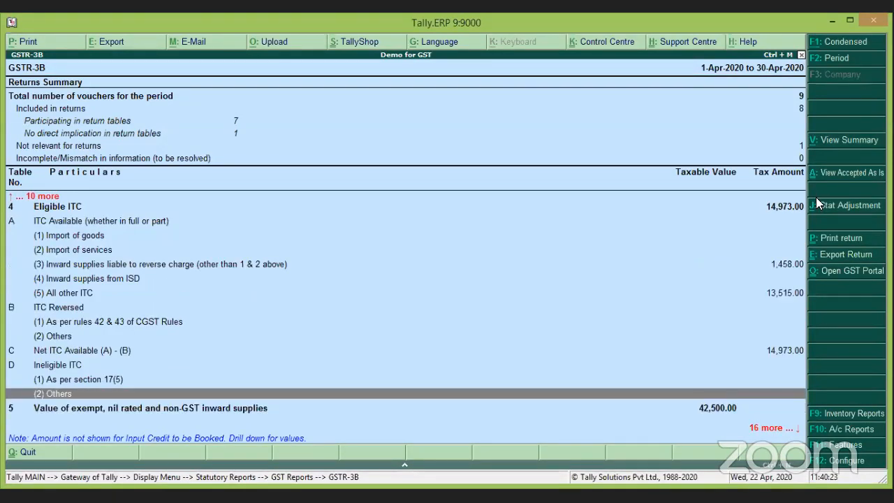
pyautogui.press('Up')
pyautogui.press('Up')
pyautogui.press('Up')
pyautogui.press('Up')
pyautogui.press('Up')
pyautogui.press('Up')
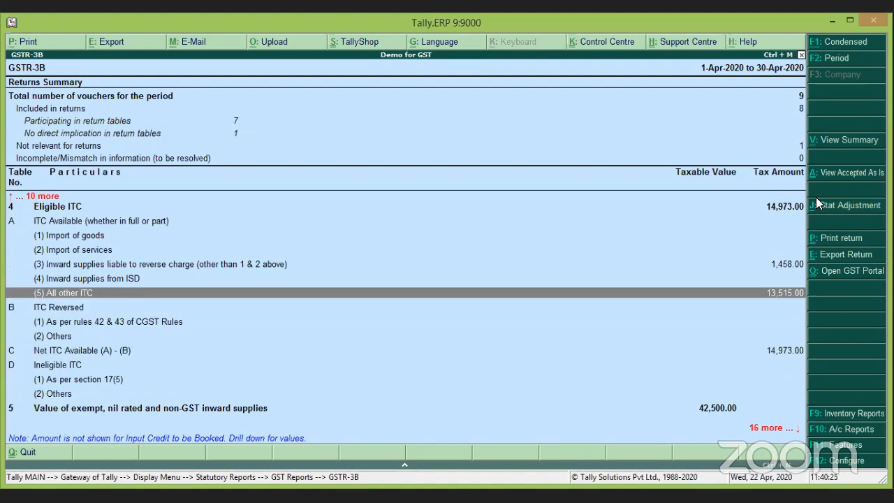
pyautogui.press('Up')
pyautogui.press('Up')
pyautogui.press('Up')
pyautogui.press('Up')
pyautogui.press('Up')
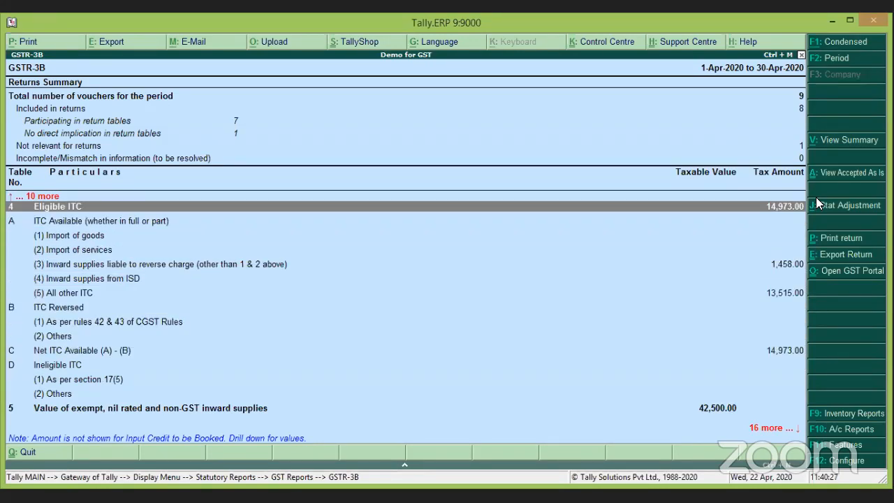
pyautogui.press('Down')
pyautogui.press('Down')
pyautogui.press('Down')
pyautogui.press('Down')
pyautogui.press('Down')
pyautogui.press('Down')
pyautogui.press('Down')
pyautogui.press('Down')
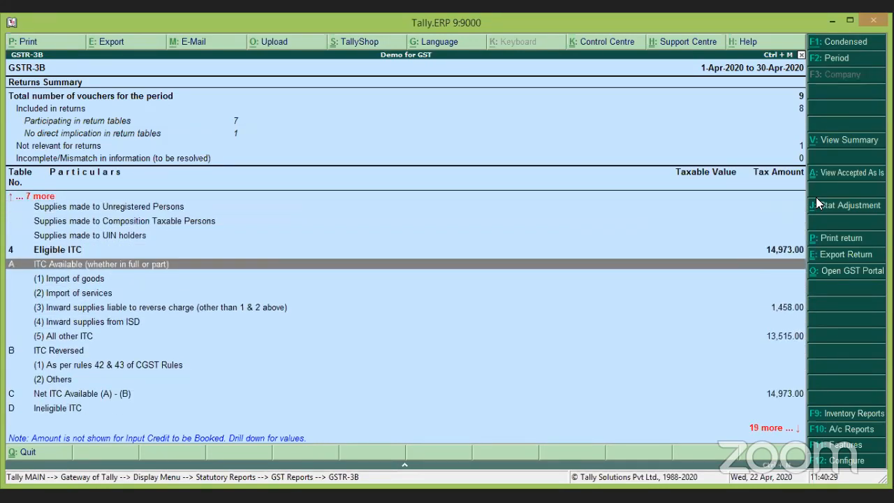
pyautogui.press('Up')
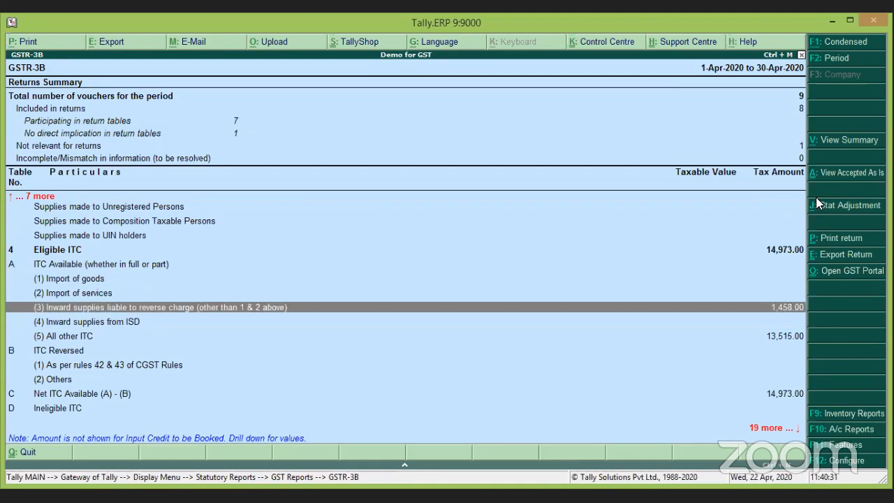
pyautogui.press('Down')
pyautogui.press('Down')
pyautogui.press('Down')
pyautogui.press('Down')
pyautogui.press('Down')
pyautogui.press('Down')
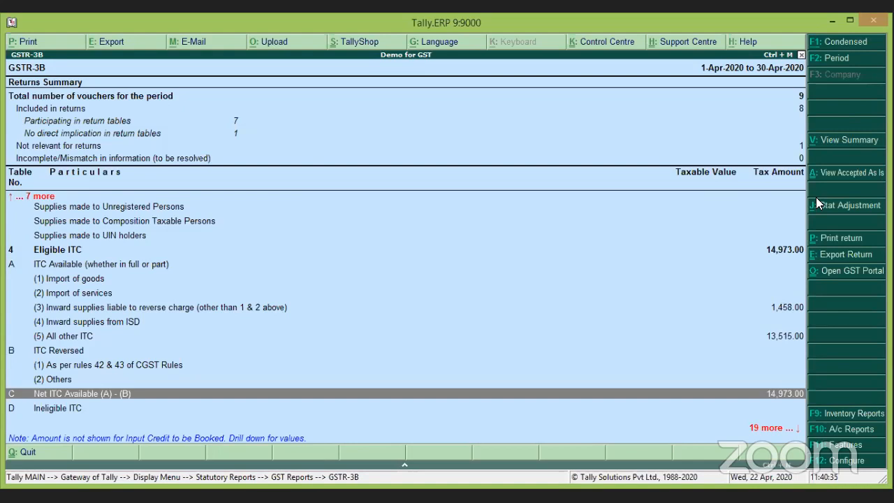
pyautogui.press('Down')
pyautogui.press('Down')
pyautogui.press('Down')
pyautogui.press('Down')
pyautogui.press('Down')
pyautogui.press('Down')
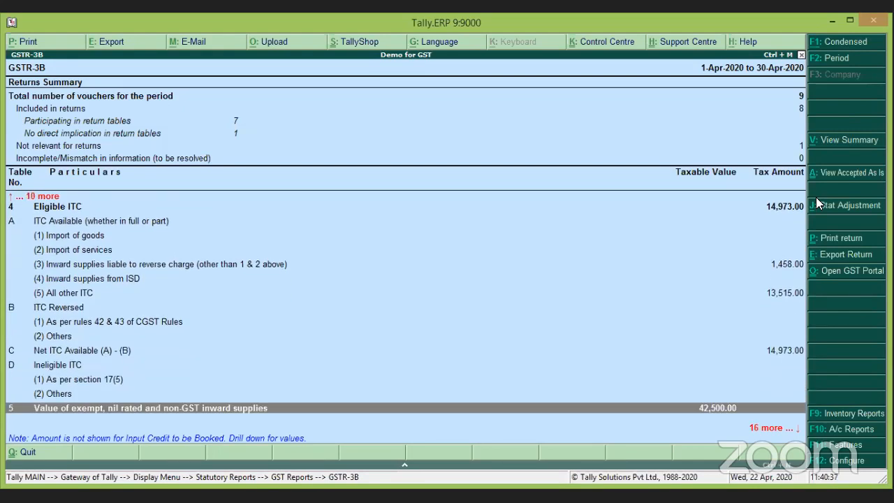
pyautogui.press('Down')
pyautogui.press('Down')
pyautogui.press('Up')
pyautogui.press('Up')
pyautogui.press('Up')
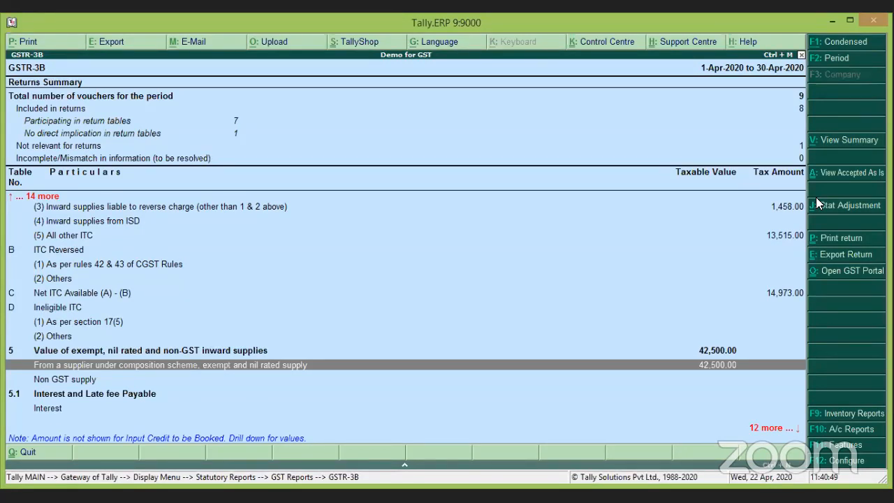
pyautogui.press('Return')
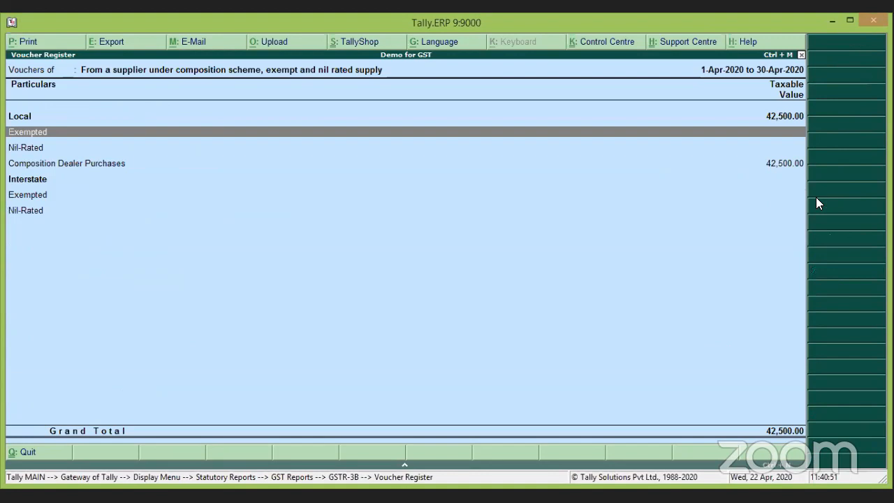
# View the vouchers behind Composition Dealer Purchases (42,500.00) and return to the GSTR-3B summary.
pyautogui.press('Down')
pyautogui.press('Down')
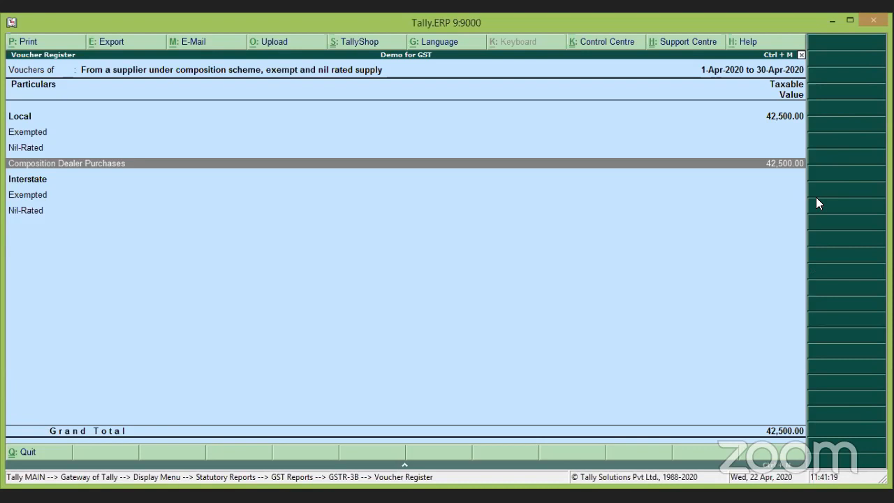
pyautogui.press('Return')
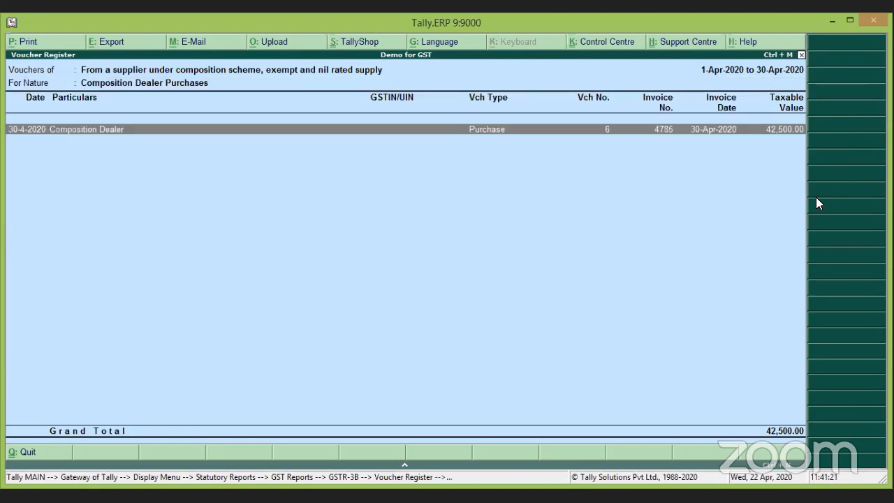
pyautogui.press('Escape')
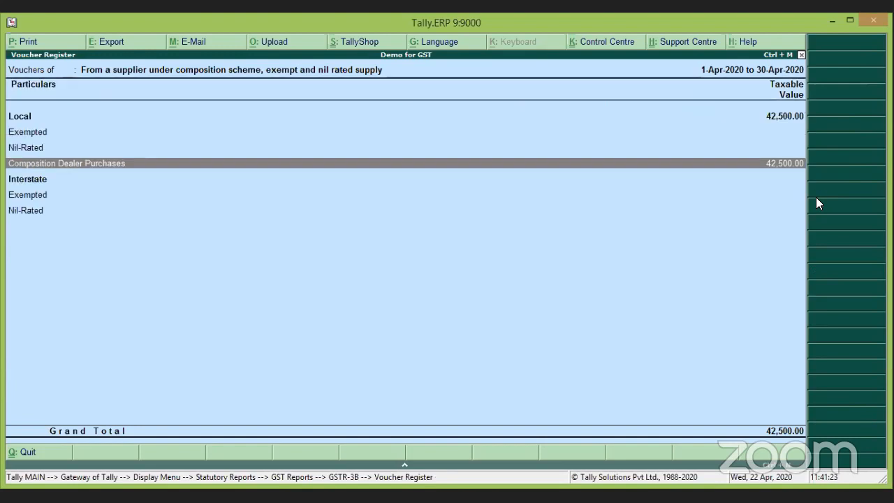
pyautogui.press('Escape')
pyautogui.press('Down')
pyautogui.press('Down')
pyautogui.press('Down')
pyautogui.press('Down')
pyautogui.press('Down')
pyautogui.press('Down')
pyautogui.press('Down')
pyautogui.press('Down')
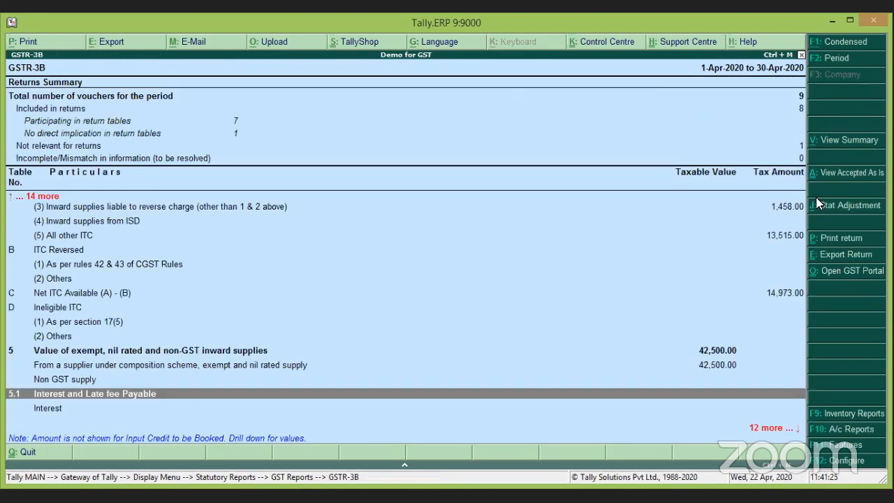
# Close GSTR-3B back to the Gateway of Tally and start a new purchase voucher.
pyautogui.press('Up')
pyautogui.press('Up')
pyautogui.press('Up')
pyautogui.press('Up')
pyautogui.press('Up')
pyautogui.press('Up')
pyautogui.press('Up')
pyautogui.press('Up')
pyautogui.press('Up')
pyautogui.press('Up')
pyautogui.press('Up')
pyautogui.press('Up')
pyautogui.press('Up')
pyautogui.press('Up')
pyautogui.press('Up')
pyautogui.press('Up')
pyautogui.press('Up')
pyautogui.press('Up')
pyautogui.press('Up')
pyautogui.press('Up')
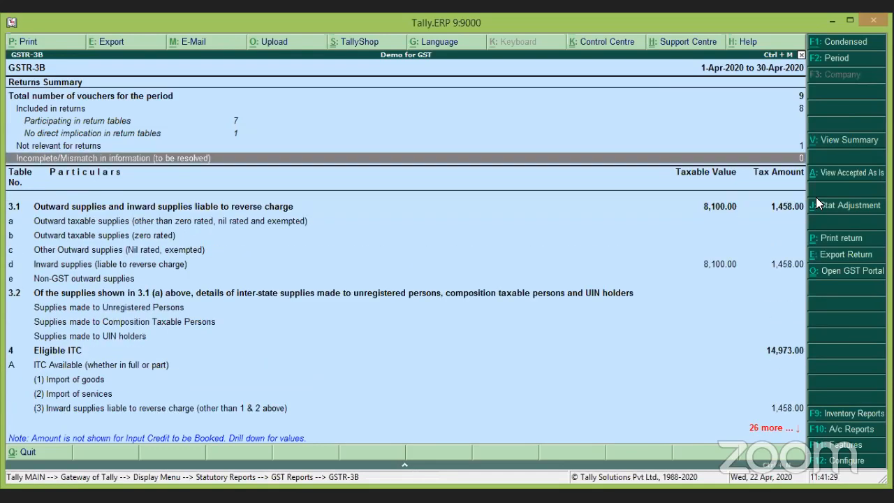
pyautogui.press('Escape')
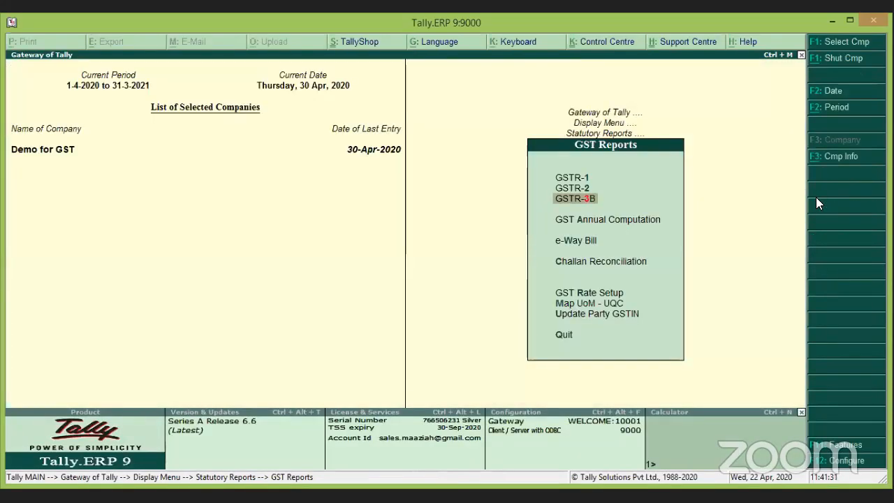
pyautogui.press('Escape')
pyautogui.press('Escape')
pyautogui.press('Escape')
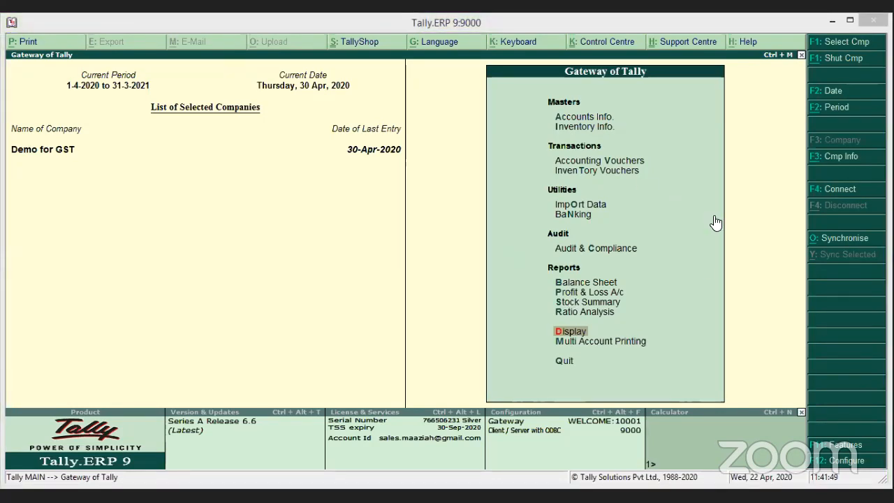
pyautogui.click(637, 161)
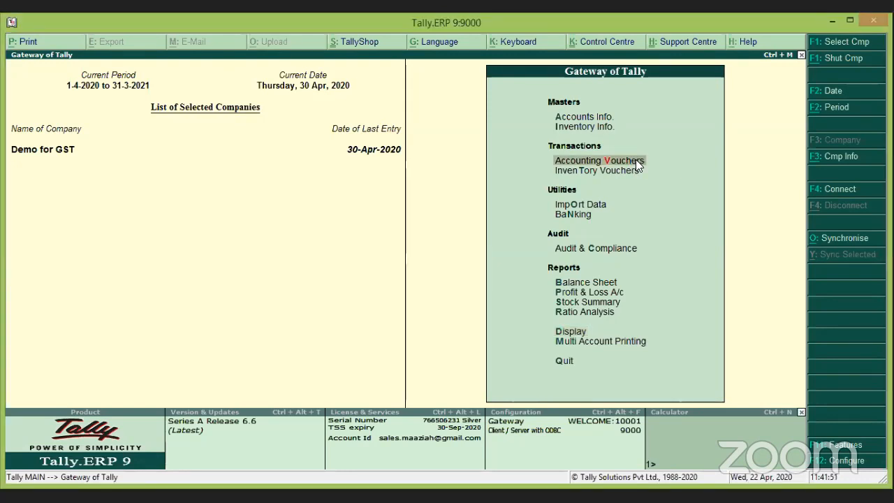
pyautogui.click(637, 161)
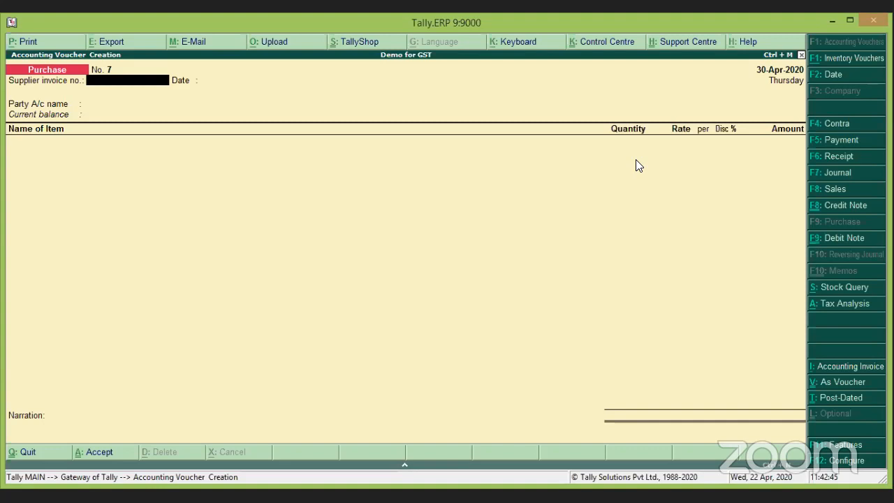
# Enter supplier invoice 4785 and start a new party ledger named Sangeeth Hotel.
pyautogui.write('4785')
pyautogui.press('Return')
pyautogui.press('Return')
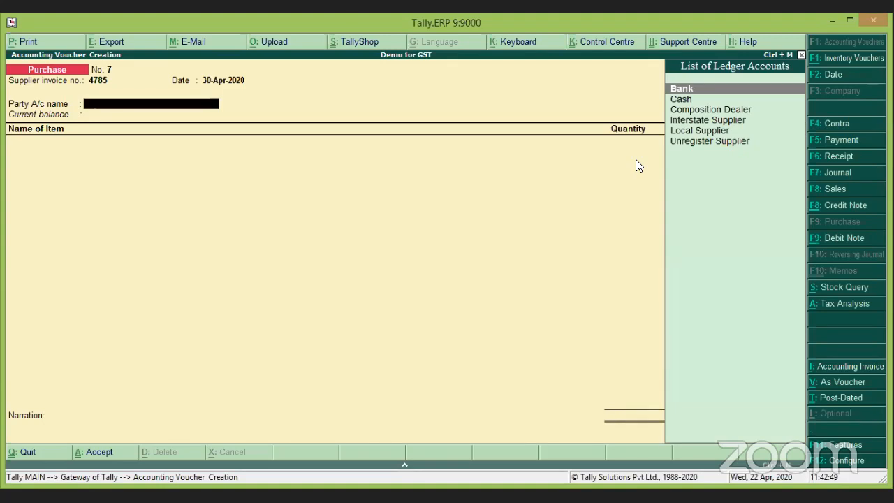
pyautogui.hotkey('alt', 'c')
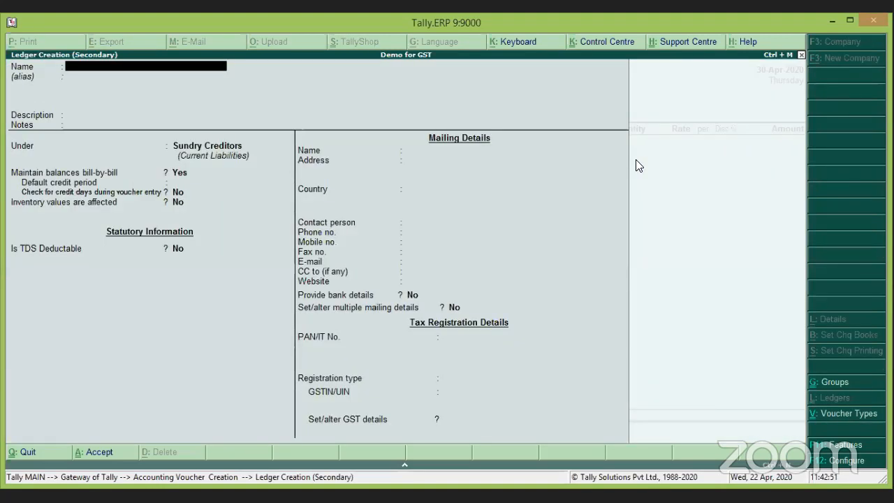
pyautogui.write('Sana')
pyautogui.press('BackSpace')
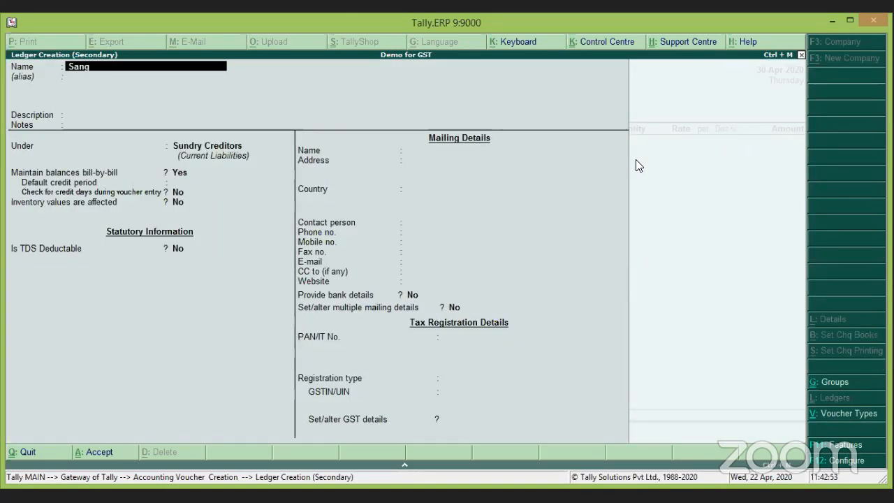
pyautogui.write('geeth Hotel')
# Give Sangeeth Hotel Regular GST registration with no GSTIN and save the ledger.
pyautogui.press('Return')
pyautogui.press('Return')
pyautogui.press('Return')
pyautogui.press('Return')
pyautogui.press('Return')
pyautogui.press('Return')
pyautogui.press('Return')
pyautogui.press('Return')
pyautogui.press('Return')
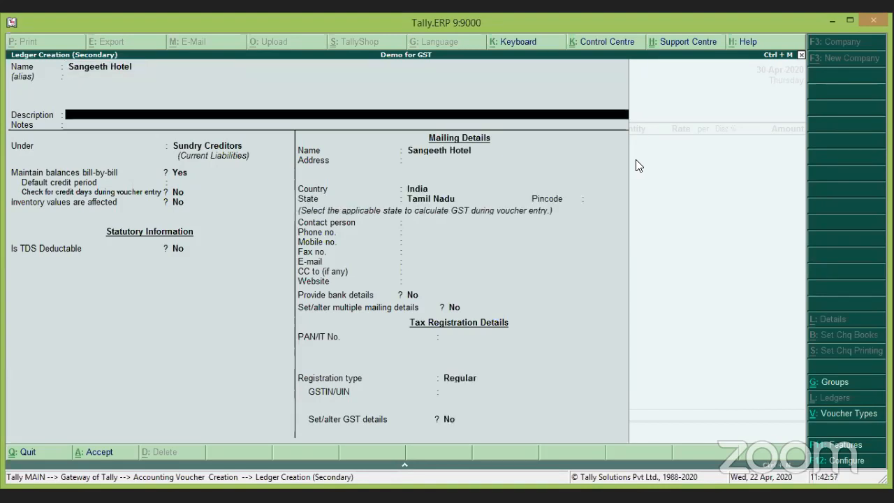
pyautogui.press('Return')
pyautogui.press('Return')
pyautogui.press('Return')
pyautogui.press('Return')
pyautogui.press('Return')
pyautogui.press('Return')
pyautogui.press('Return')
pyautogui.press('Return')
pyautogui.press('Return')
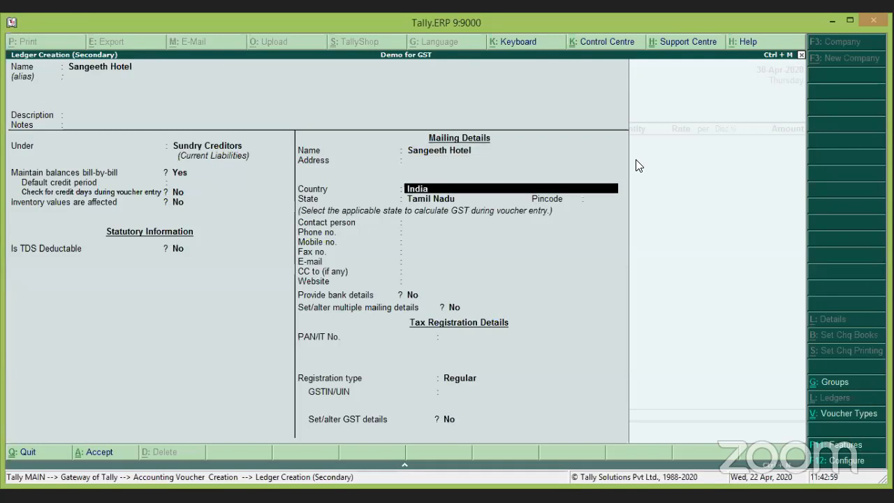
pyautogui.press('Return')
pyautogui.press('Return')
pyautogui.press('Return')
pyautogui.press('Return')
pyautogui.press('Return')
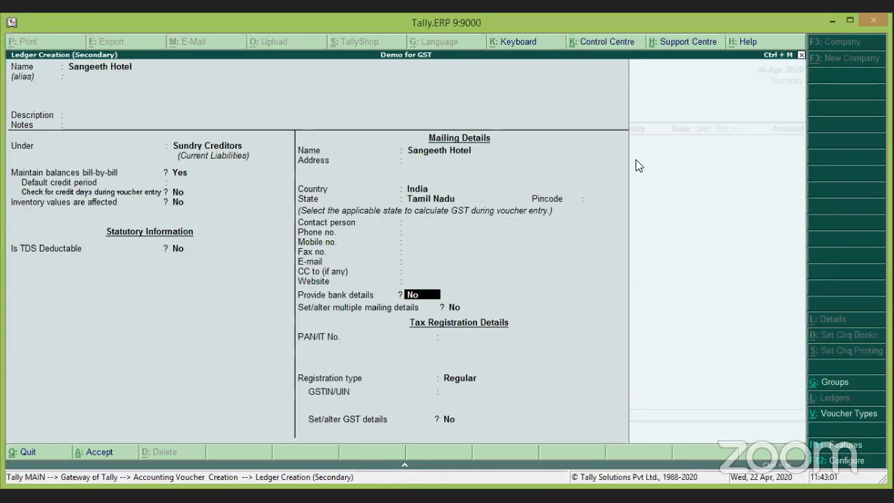
pyautogui.press('Return')
pyautogui.press('Return')
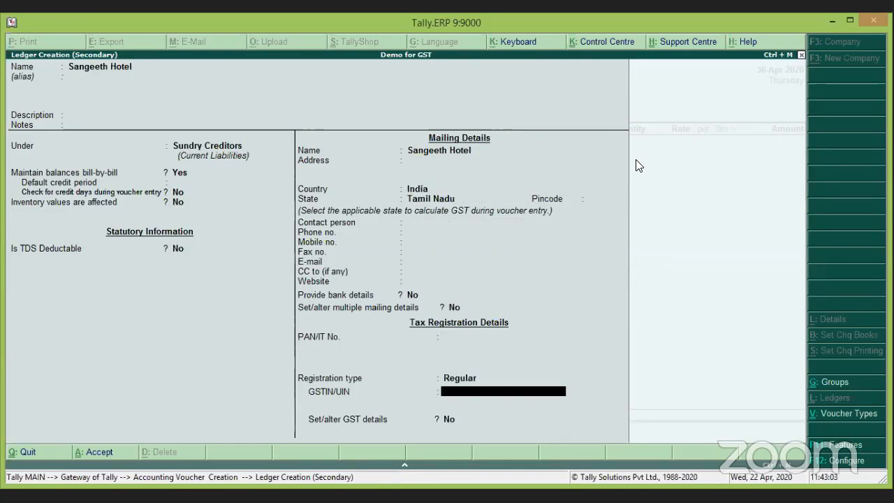
pyautogui.press('Return')
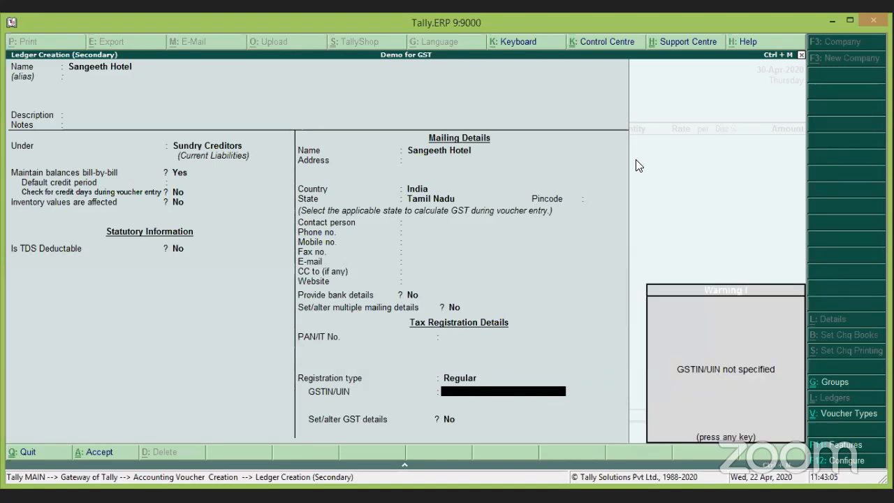
pyautogui.press('Return')
pyautogui.press('Return')
pyautogui.press('Return')
pyautogui.press('Return')
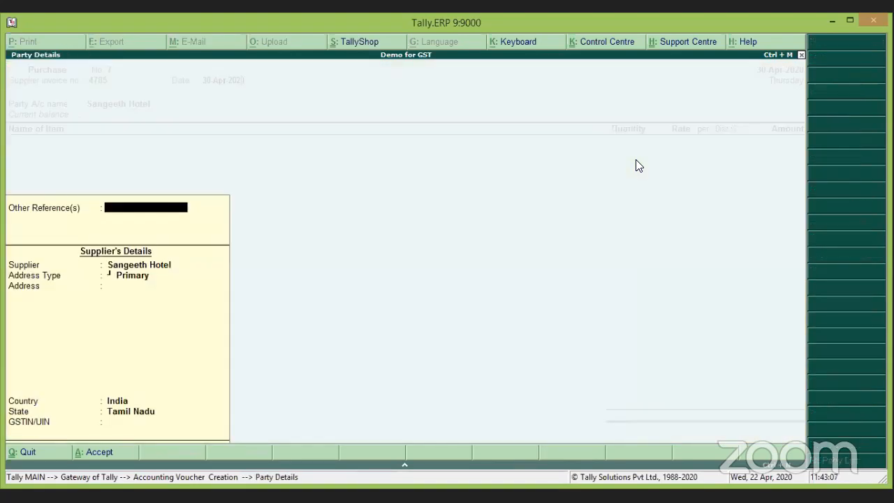
pyautogui.press('Return')
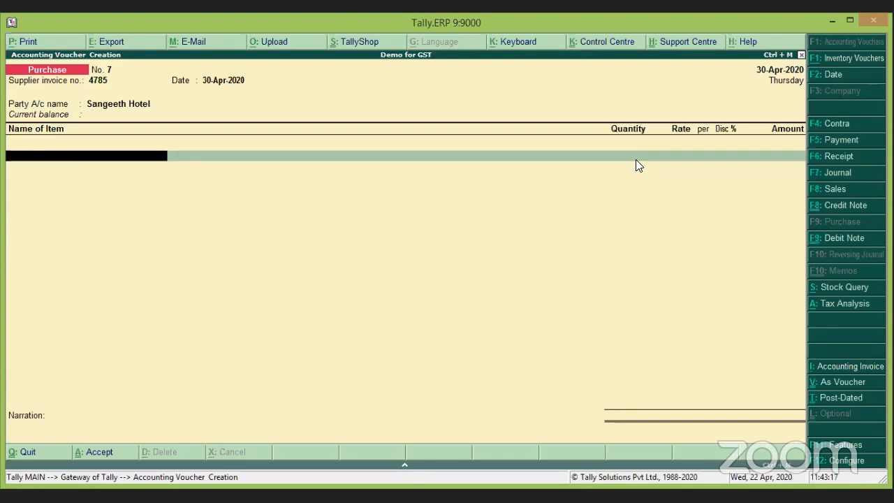
# Create a Food Expenses ledger under Indirect Expenses.
pyautogui.press('Return')
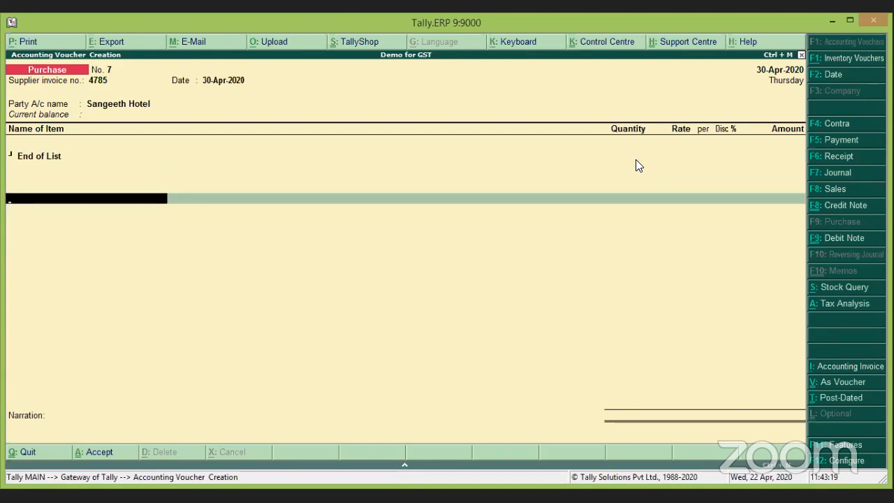
pyautogui.hotkey('alt', 'c')
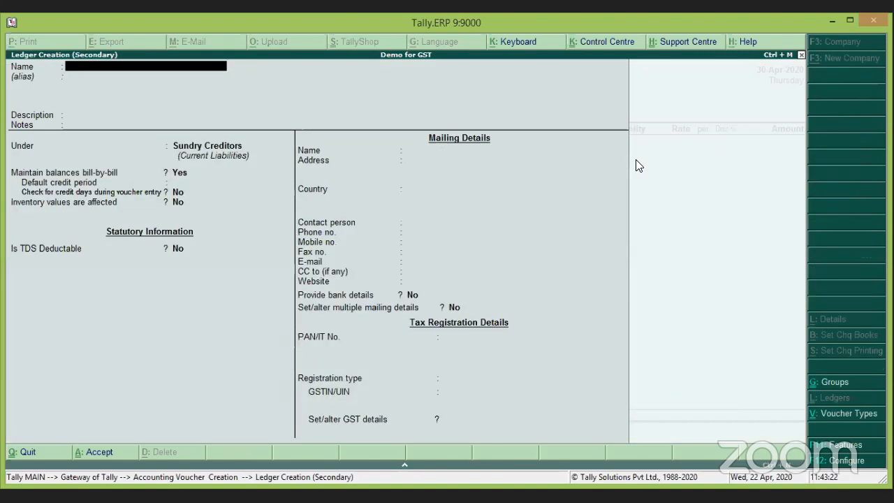
pyautogui.write('Food Expe')
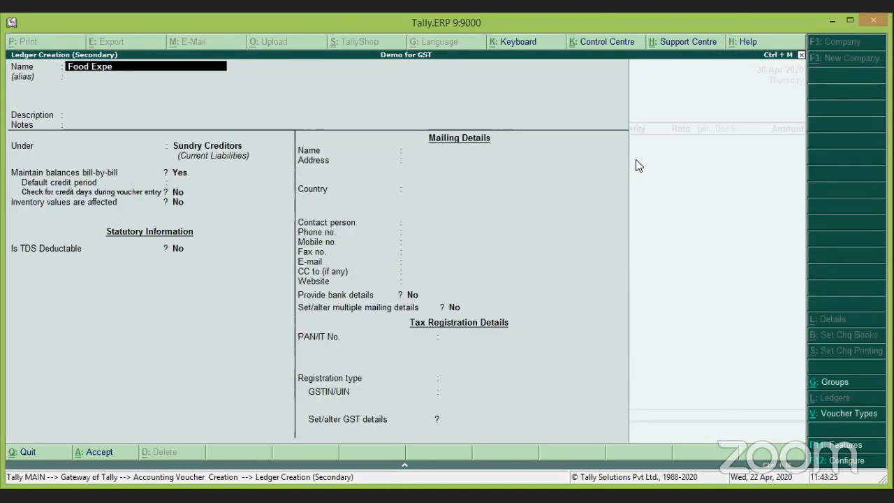
pyautogui.write('nses')
pyautogui.press('Return')
pyautogui.press('Return')
pyautogui.press('Return')
pyautogui.press('Return')
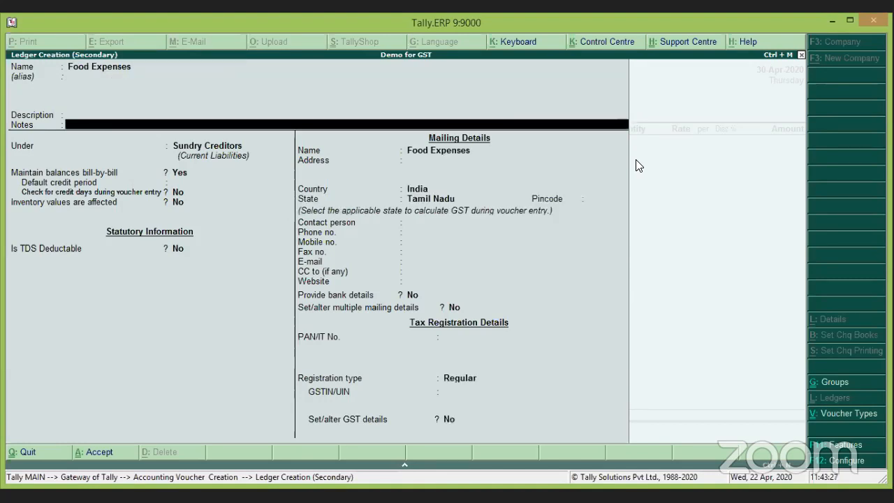
pyautogui.write('Di')
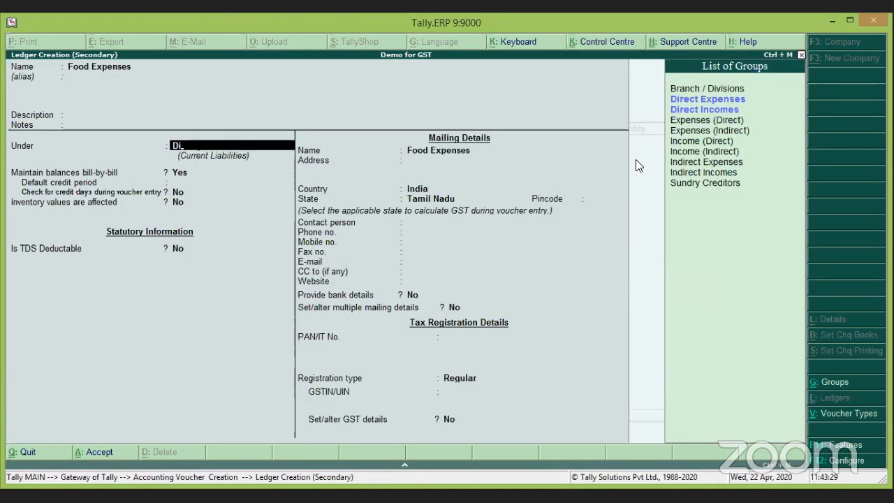
pyautogui.press('Down')
pyautogui.press('Down')
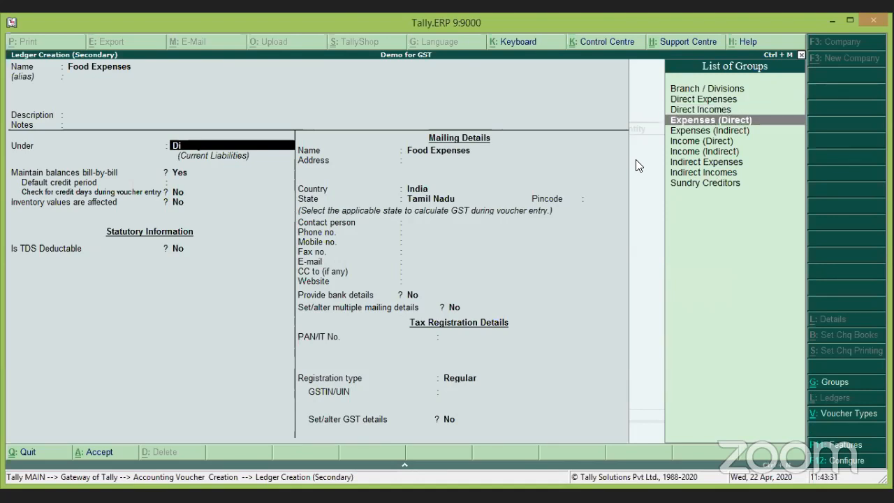
pyautogui.press('Down')
pyautogui.press('Down')
pyautogui.press('Down')
pyautogui.press('Down')
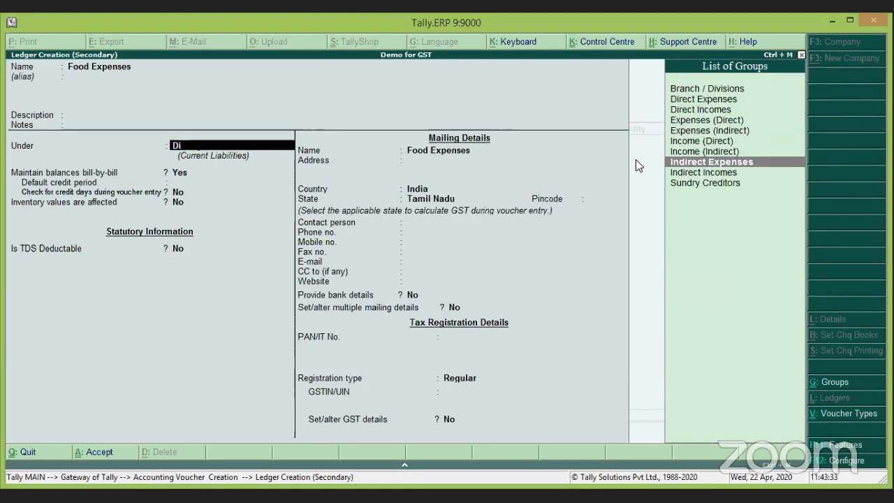
pyautogui.press('Return')
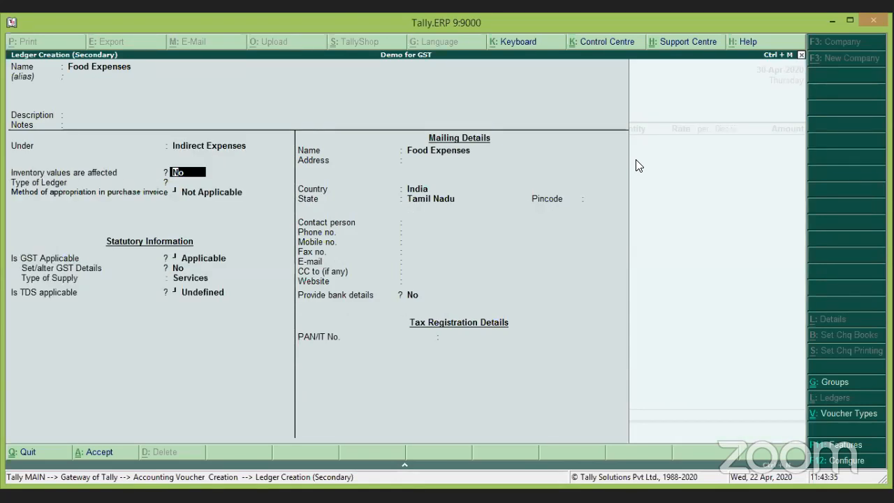
pyautogui.press('Return')
pyautogui.press('Return')
pyautogui.press('Return')
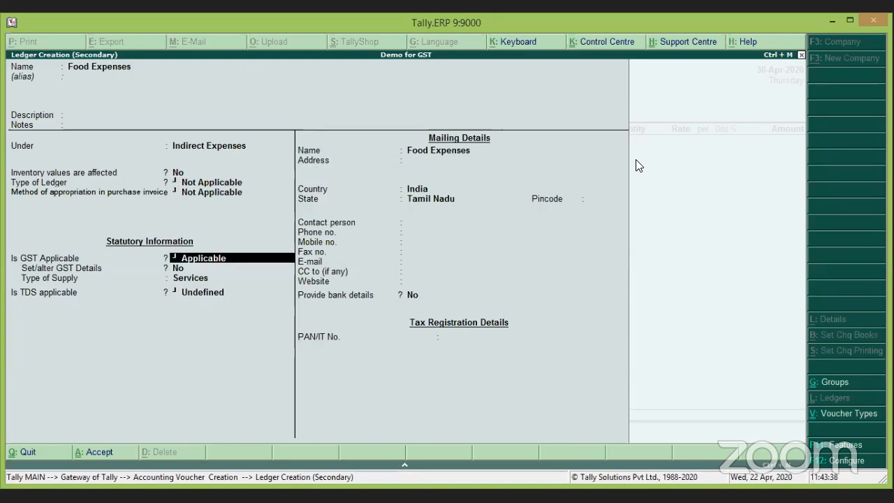
# Make Food Expenses GST-applicable: Taxable, ineligible for input credit, 5% integrated tax.
pyautogui.press('Return')
pyautogui.press('BackSpace')
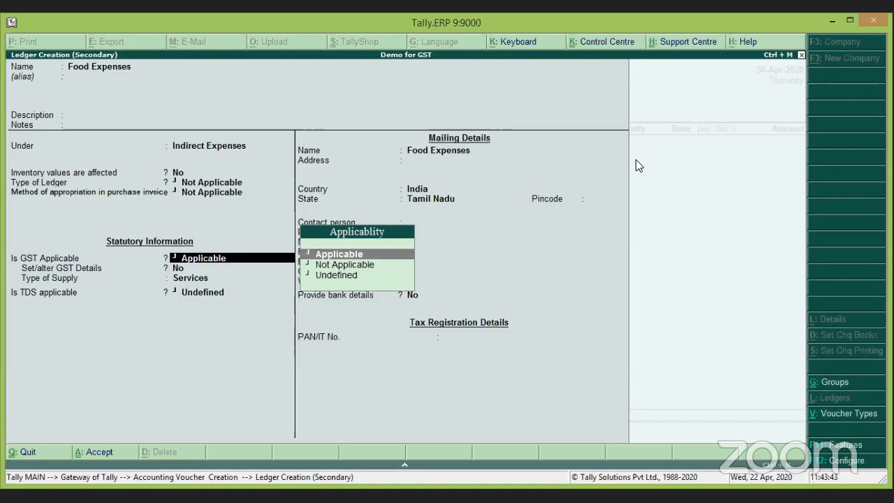
pyautogui.press('Return')
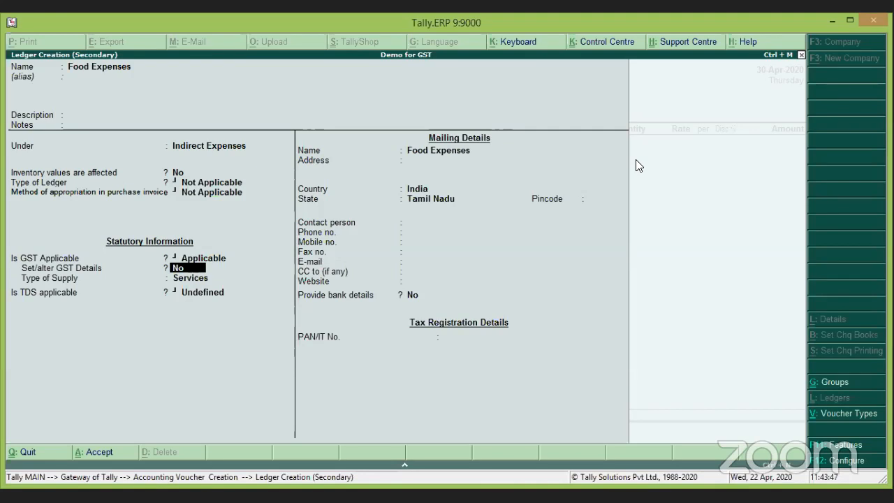
pyautogui.press('y')
pyautogui.press('Return')
pyautogui.press('Return')
pyautogui.press('Return')
pyautogui.press('Return')
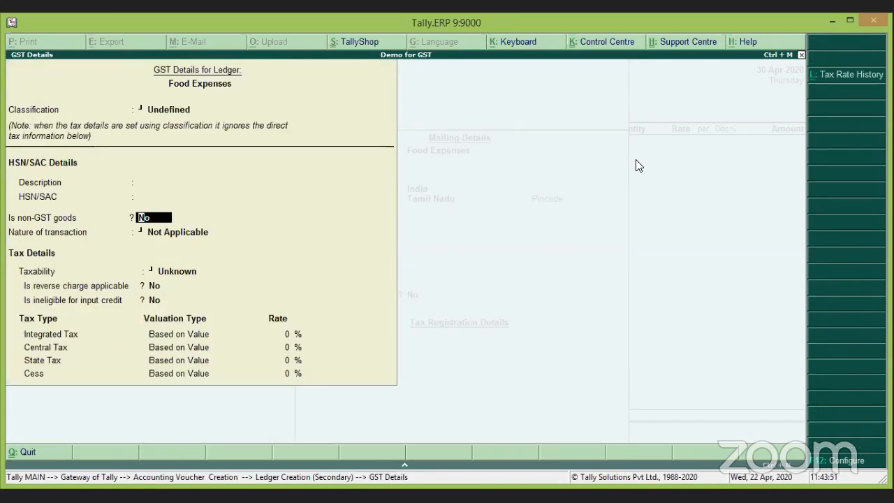
pyautogui.press('Return')
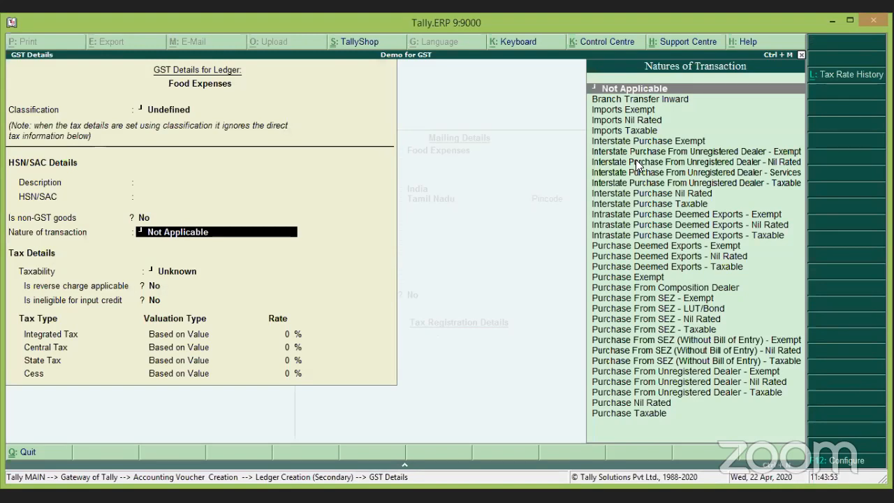
pyautogui.press('Return')
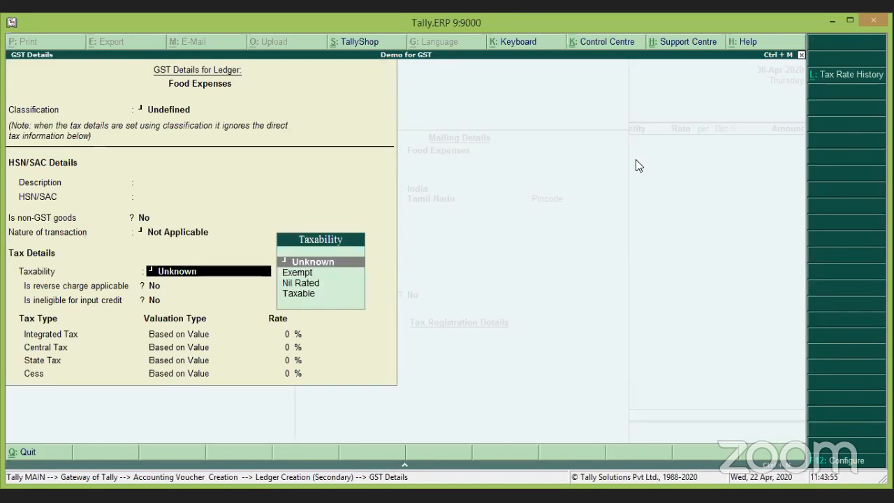
pyautogui.press('Down')
pyautogui.press('Down')
pyautogui.press('Down')
pyautogui.press('Return')
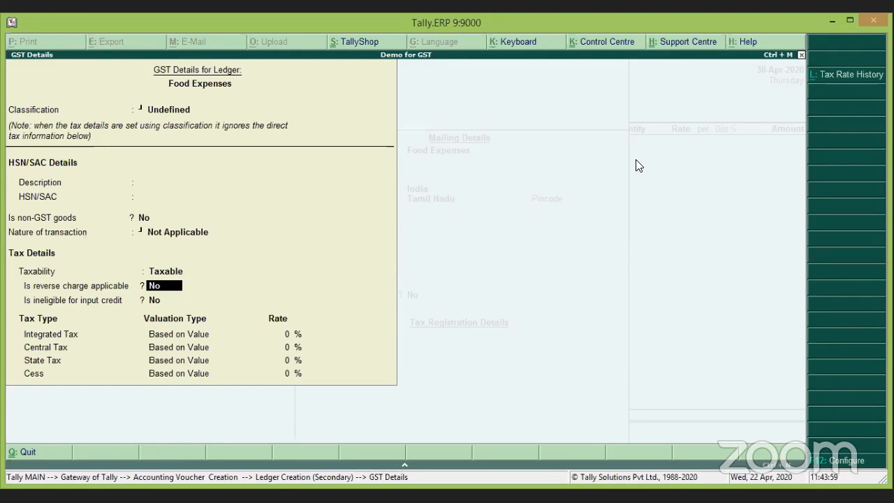
pyautogui.press('Return')
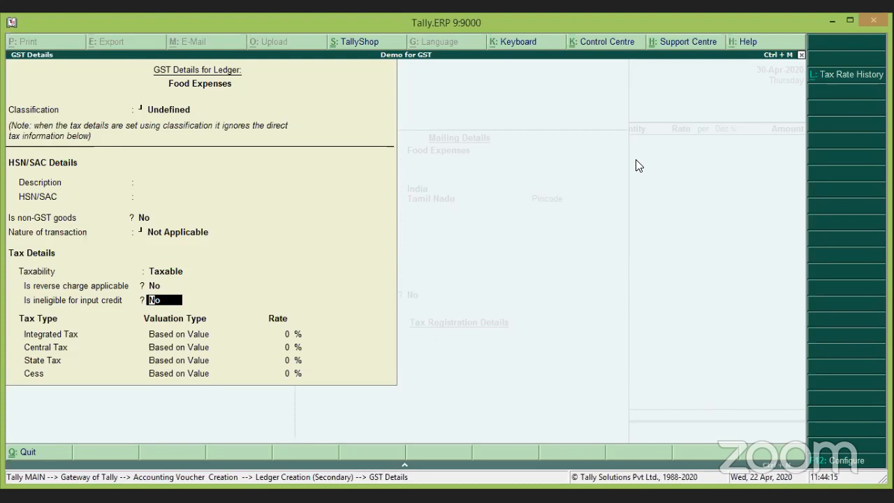
pyautogui.write('y')
pyautogui.press('Return')
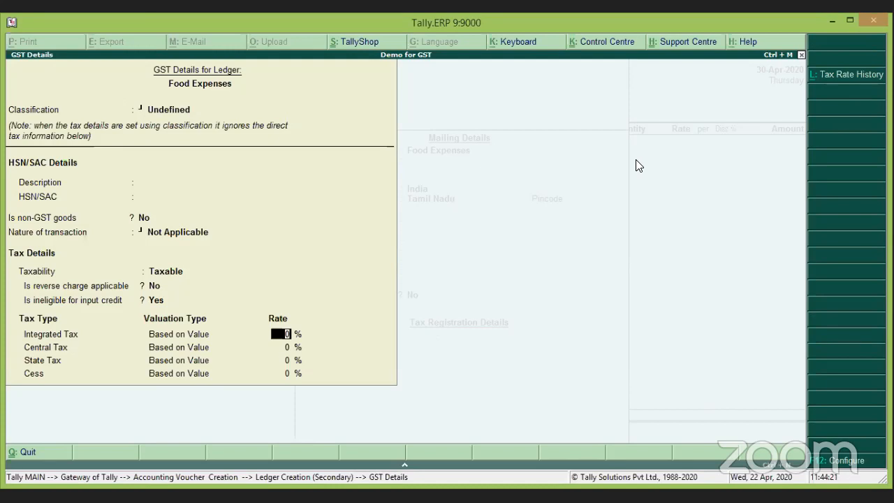
pyautogui.write('5')
pyautogui.press('Return')
pyautogui.press('Return')
pyautogui.press('Return')
pyautogui.press('Return')
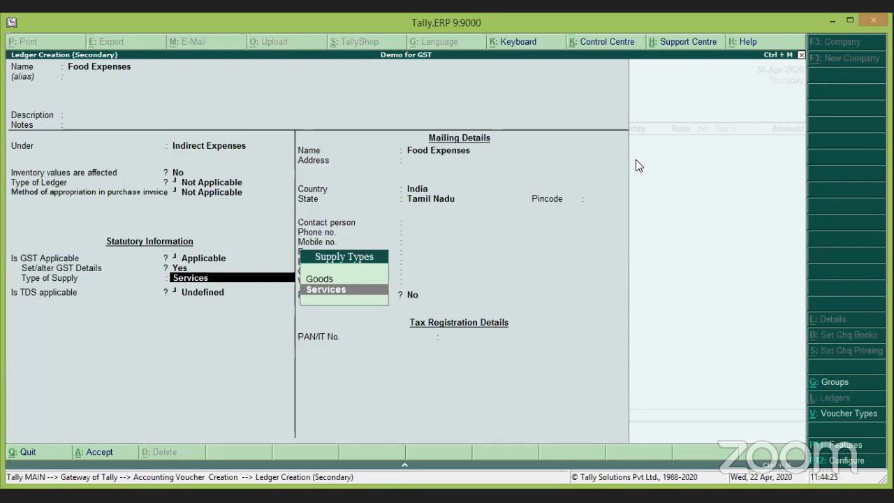
# Set the supply type to Services and TDS to Not Applicable, then save the ledger.
pyautogui.press('Return')
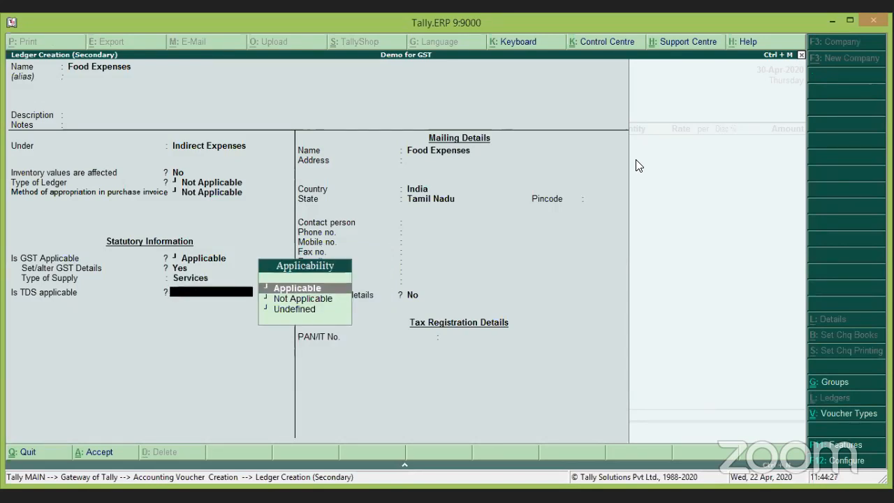
pyautogui.press('Down')
pyautogui.press('Return')
pyautogui.press('Return')
pyautogui.press('Return')
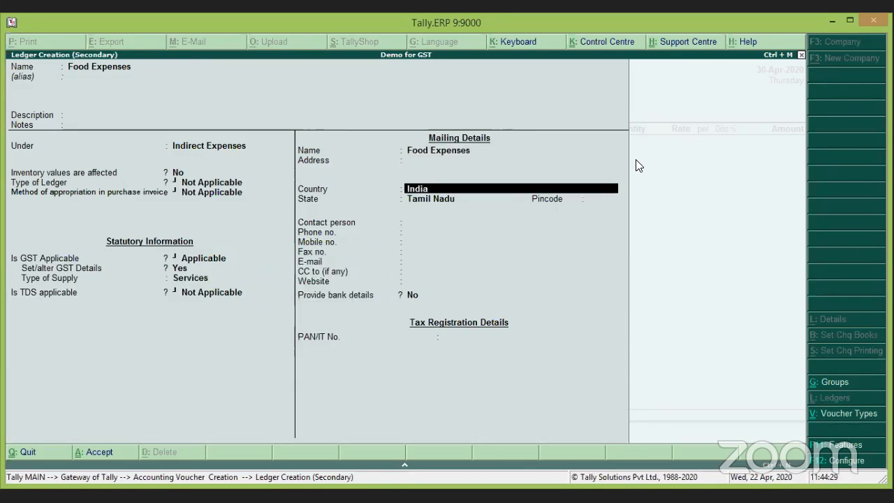
pyautogui.press('Return')
pyautogui.press('Return')
pyautogui.press('Return')
pyautogui.press('Return')
pyautogui.press('Return')
pyautogui.press('Return')
pyautogui.press('Return')
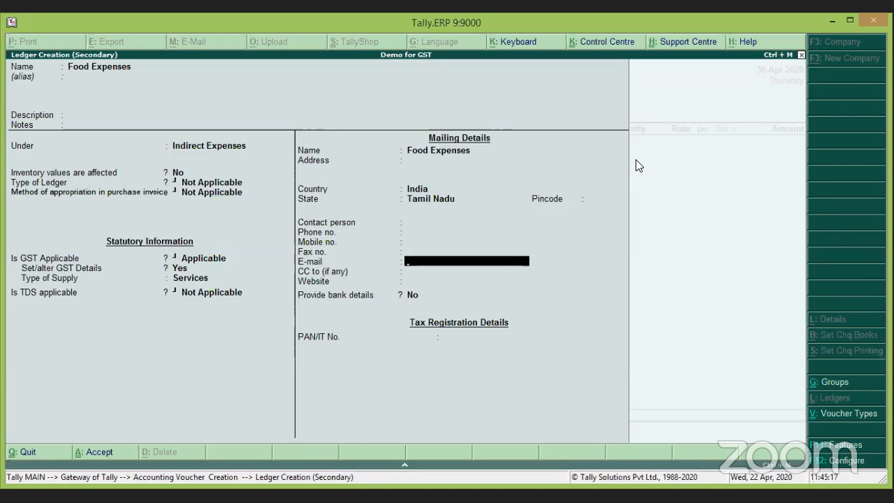
pyautogui.press('Return')
pyautogui.press('Return')
pyautogui.press('Return')
pyautogui.press('Return')
pyautogui.press('Return')
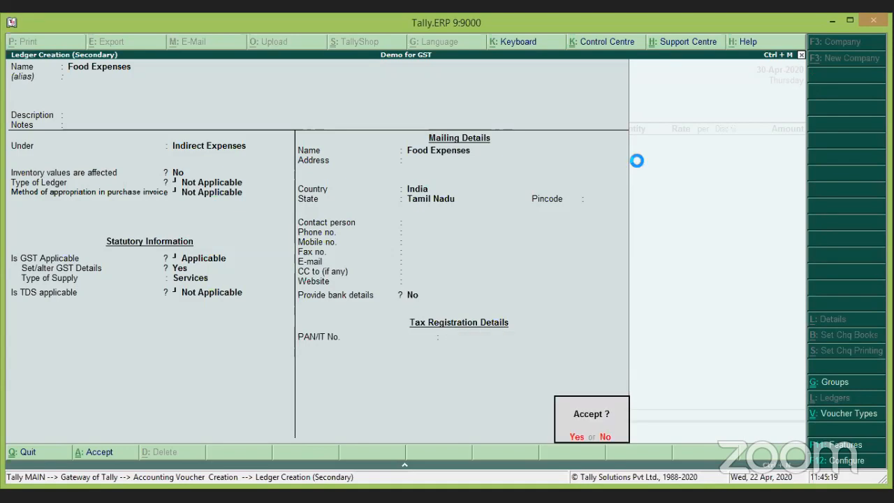
pyautogui.press('Return')
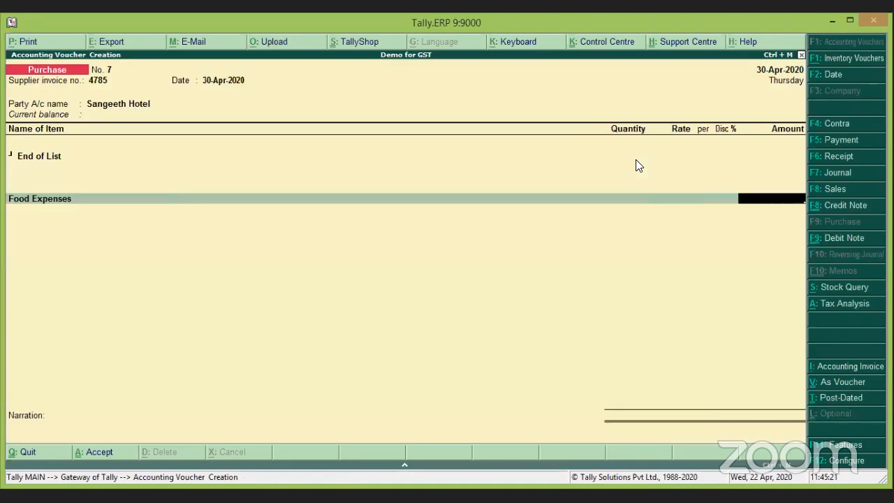
# Enter 5,000 as the Food Expenses amount to bring up its tax classification.
pyautogui.write('5000')
pyautogui.press('Return')
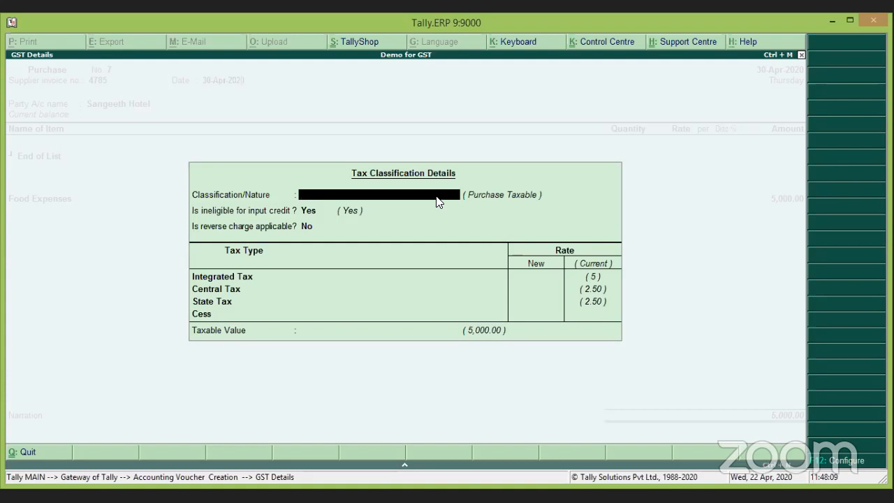
# Keep the ineligible 5% classification and add Input CGST and Input SGST lines of 125.00 each.
pyautogui.press('Return')
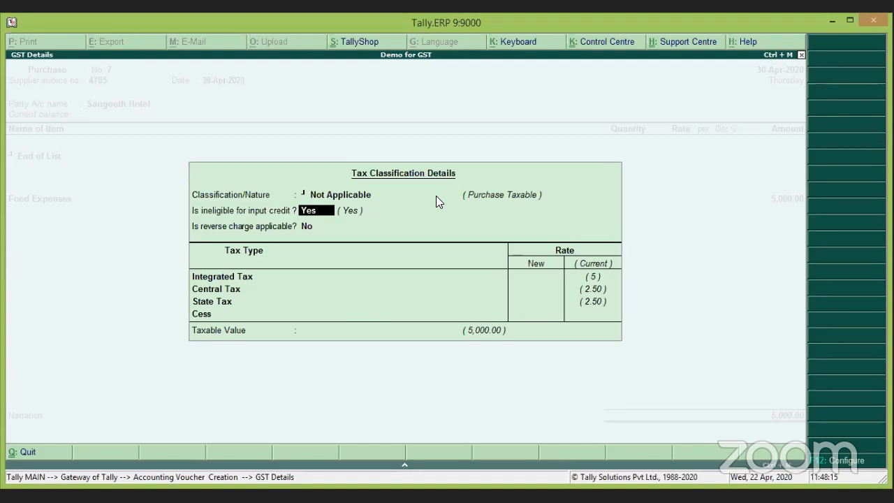
pyautogui.press('Return')
pyautogui.press('Return')
pyautogui.press('Return')
pyautogui.press('Return')
pyautogui.press('Return')
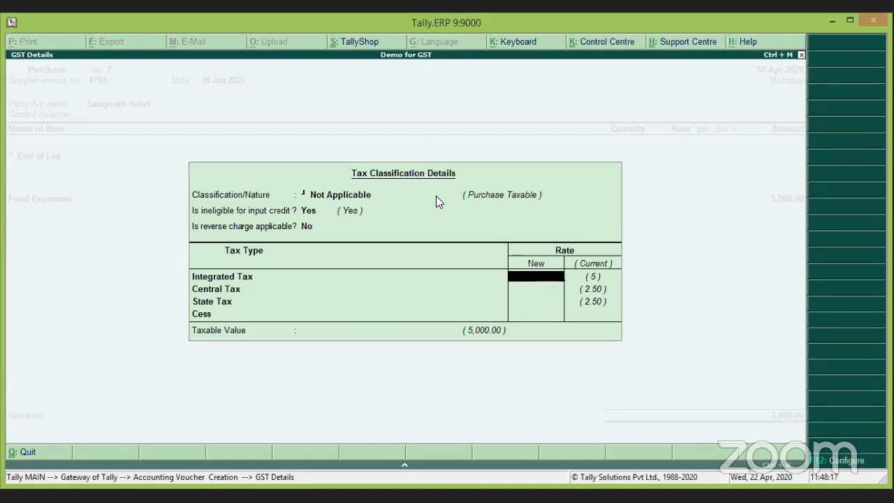
pyautogui.press('Return')
pyautogui.press('Return')
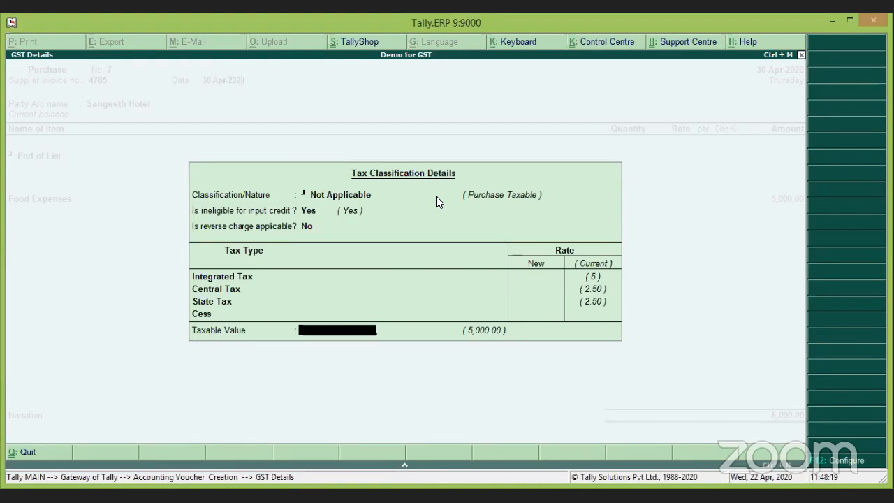
pyautogui.write('In')
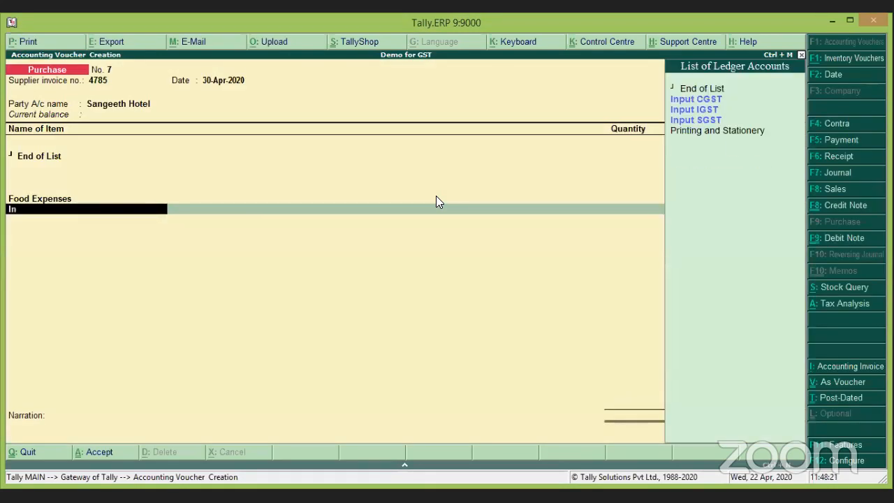
pyautogui.press('Return')
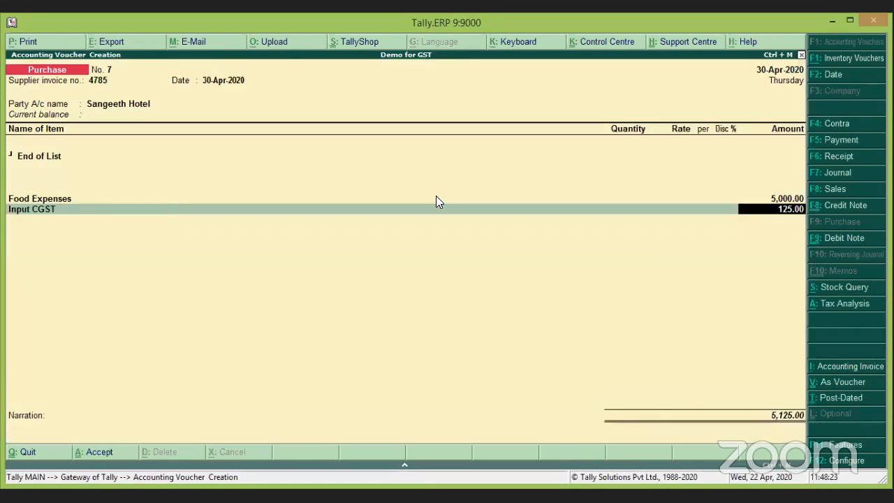
pyautogui.press('Return')
pyautogui.write('In')
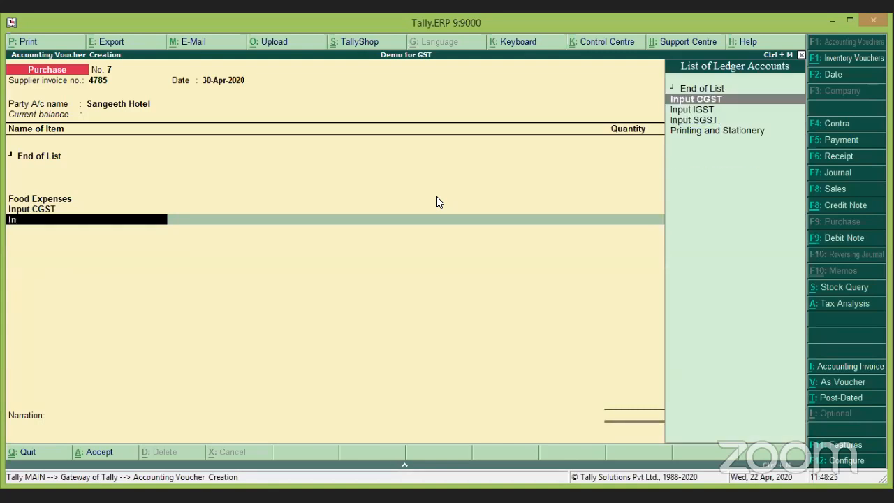
pyautogui.press('Down')
pyautogui.press('Down')
pyautogui.press('Return')
pyautogui.press('Return')
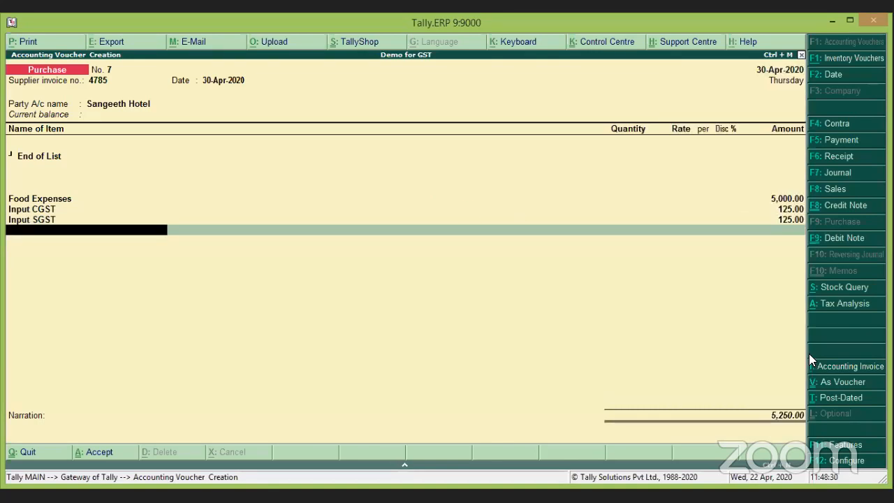
pyautogui.click(840, 309)
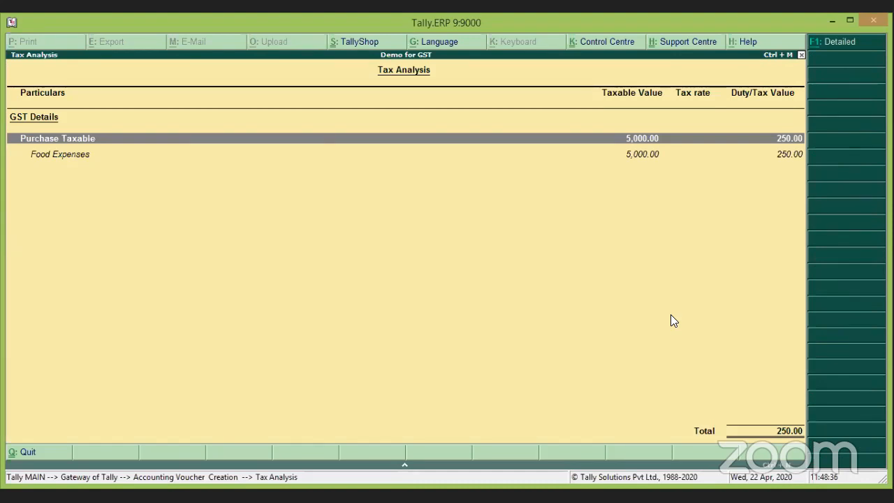
pyautogui.hotkey('alt', 'F1')
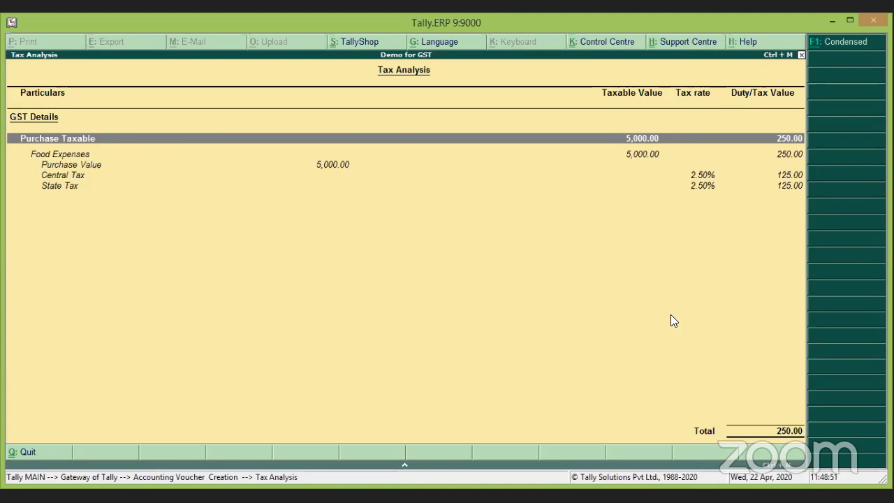
pyautogui.press('Escape')
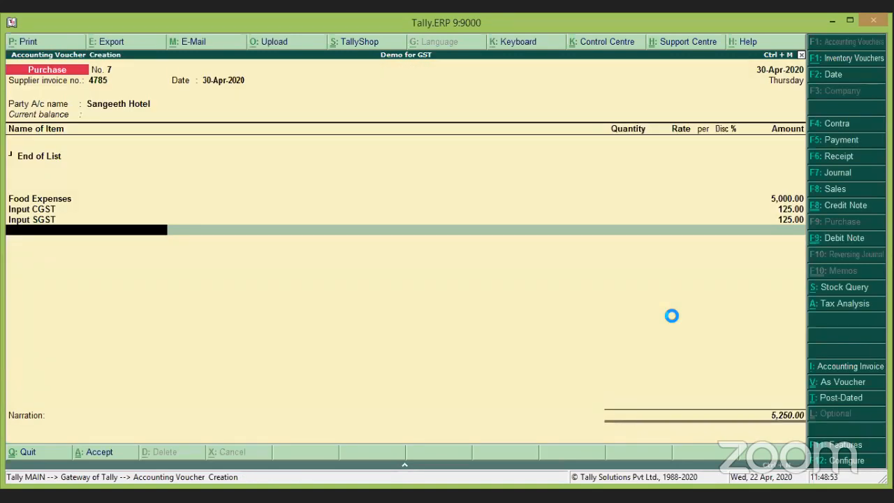
pyautogui.press('Return')
pyautogui.press('Return')
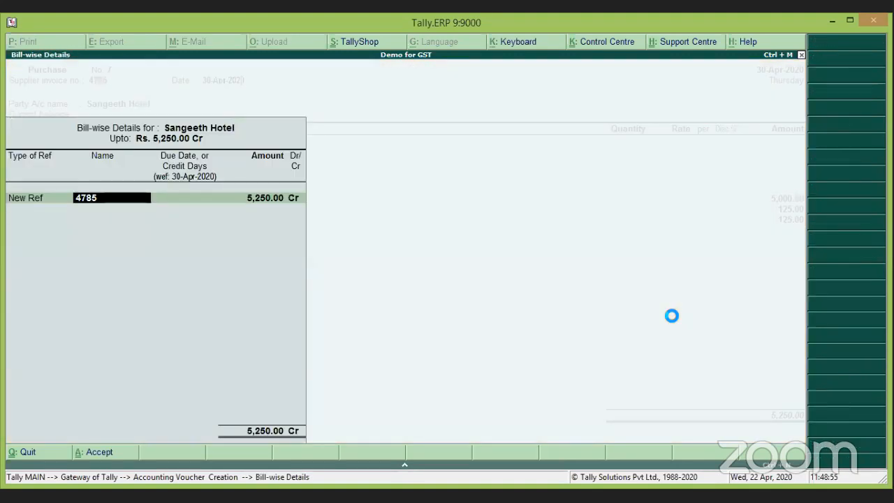
pyautogui.press('Return')
pyautogui.press('Return')
pyautogui.press('Return')
pyautogui.press('Return')
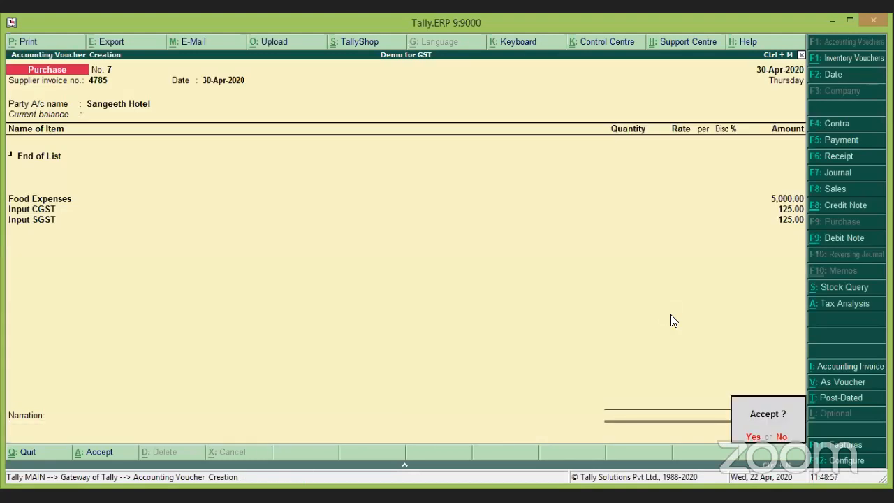
pyautogui.press('Return')
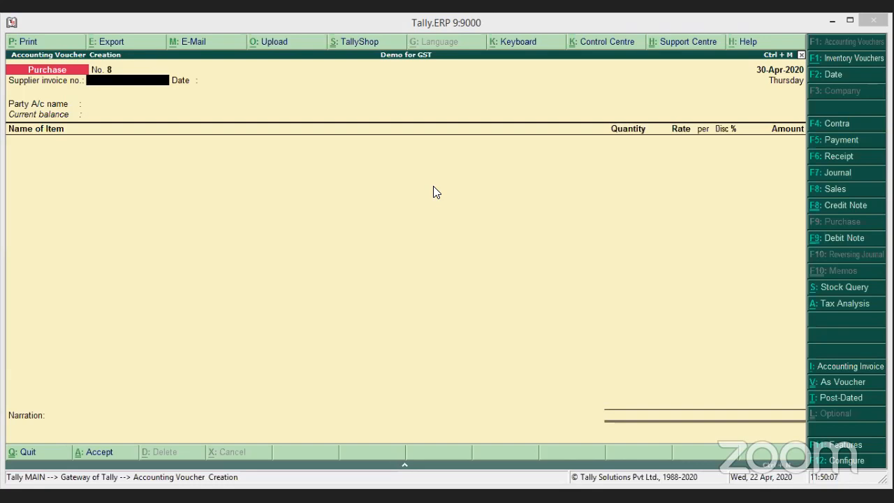
# Quit the blank purchase voucher without saving, back to the Gateway of Tally.
pyautogui.click(497, 203)
pyautogui.press('Escape')
pyautogui.press('Return')
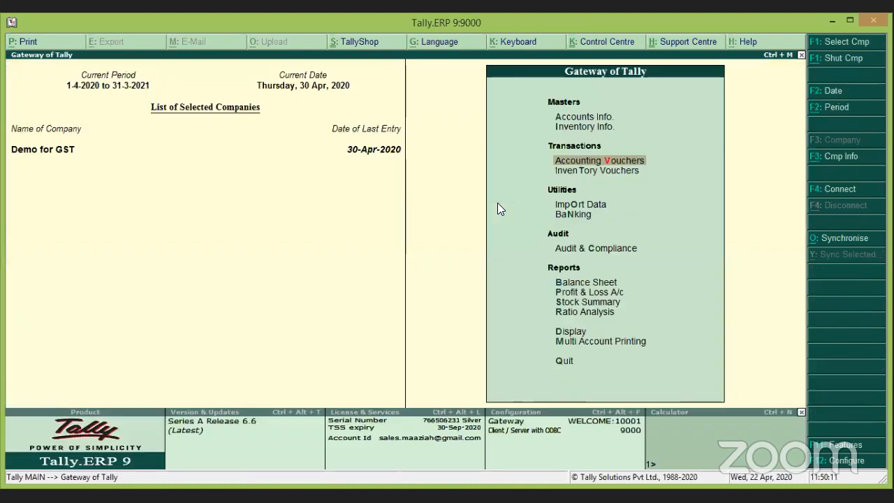
# Open the Day Book for the period 1-4-2020 to 30-4-2020.
pyautogui.press('d')
pyautogui.press('y')
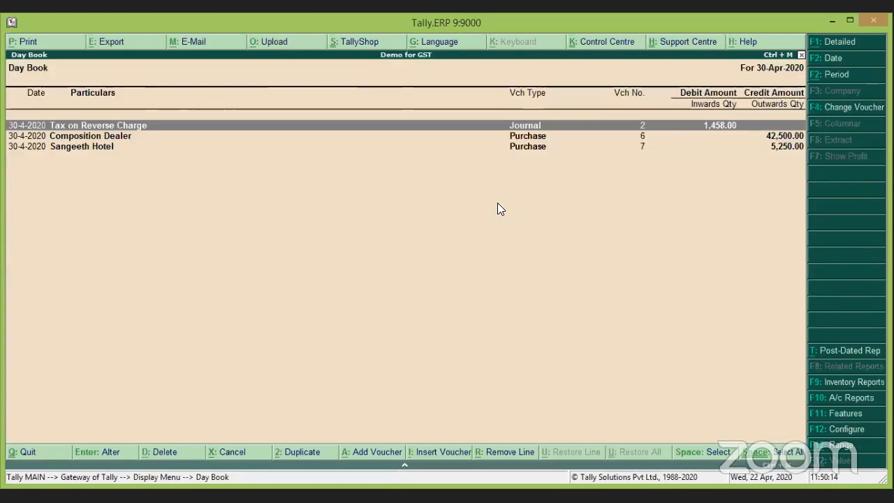
pyautogui.press('Down')
pyautogui.press('Down')
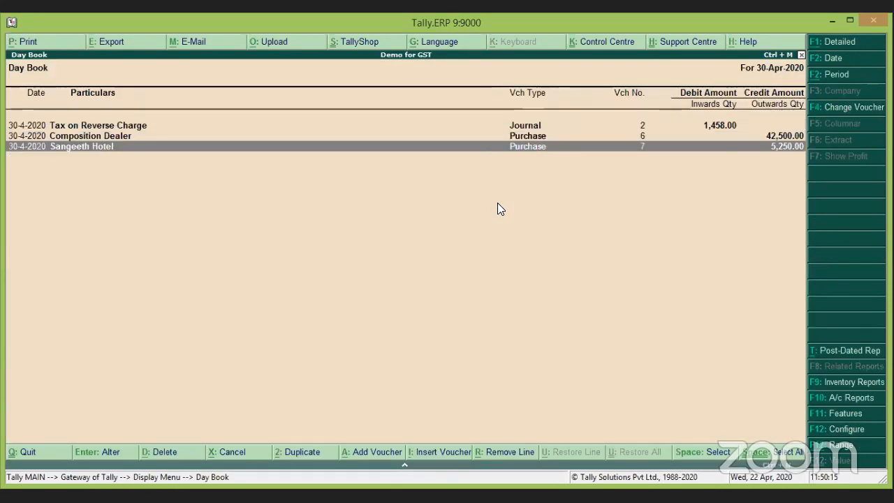
pyautogui.press('F2')
pyautogui.write('1-4')
pyautogui.press('Return')
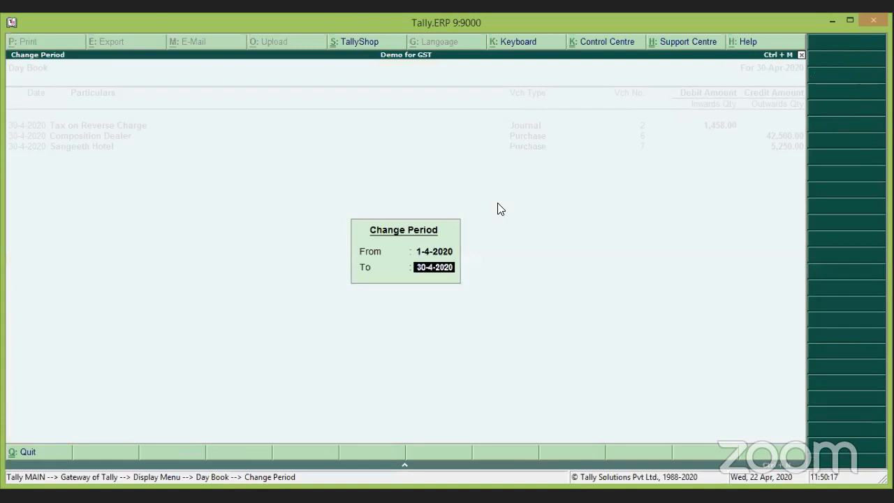
pyautogui.press('Return')
# Review the 15-4-2020 Local Supplier purchase No. 3, then return to the Day Book list.
pyautogui.press('Down')
pyautogui.press('Down')
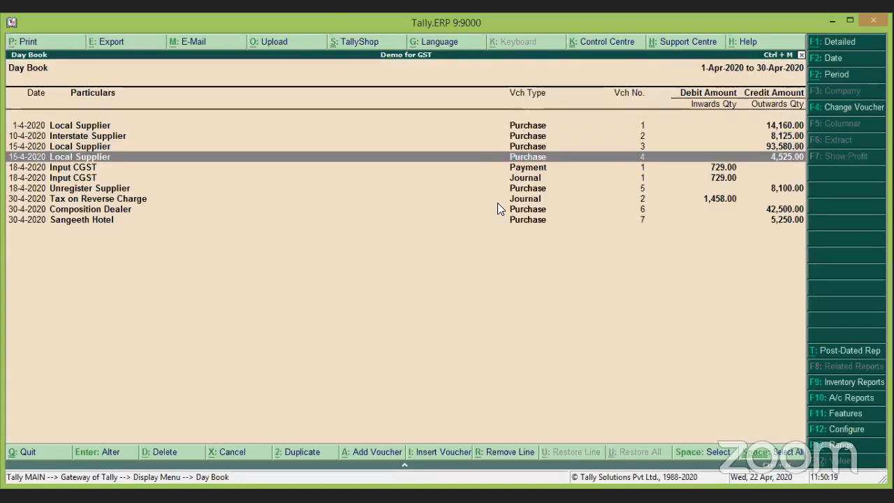
pyautogui.press('Return')
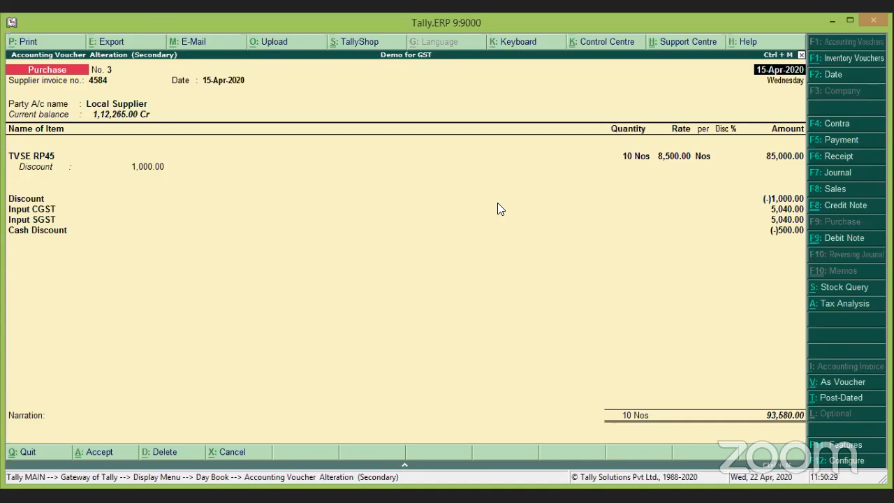
pyautogui.press('Escape')
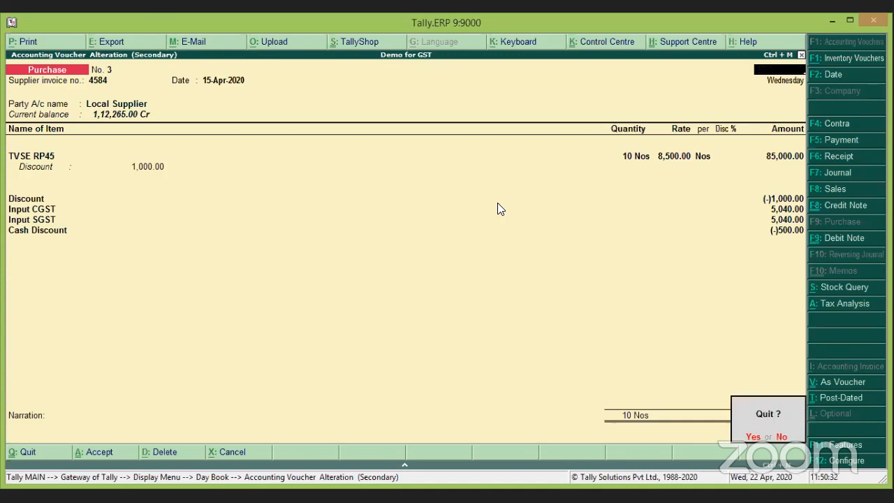
pyautogui.press('y')
pyautogui.press('Down')
pyautogui.press('Up')
pyautogui.press('Up')
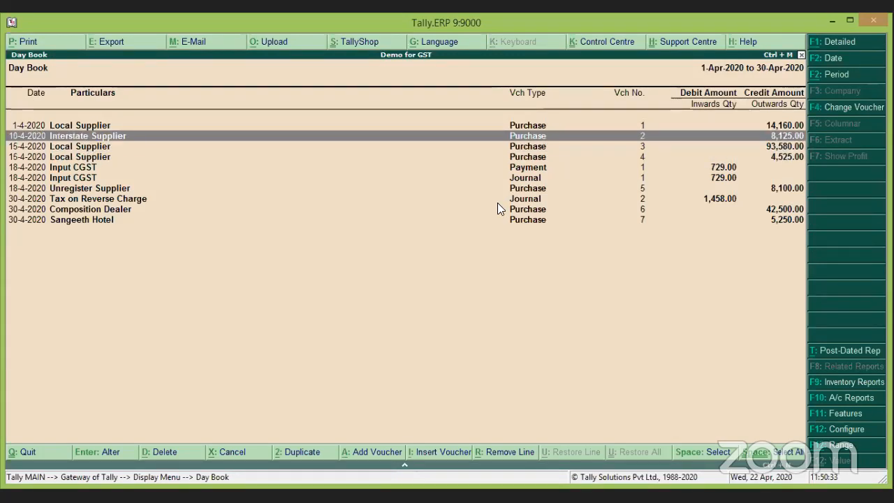
# Open the 10-4-2020 Interstate Supplier purchase voucher No. 2 from the Day Book.
pyautogui.press('Return')
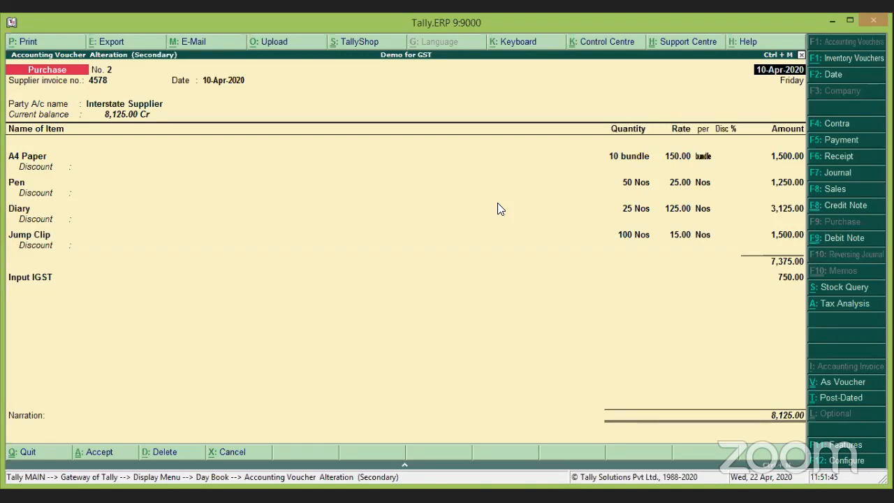
# Check purchase No. 2's detailed item-wise IGST analysis totalling 750.00, then start exiting the voucher.
pyautogui.click(853, 304)
pyautogui.hotkey('alt', 'F1')
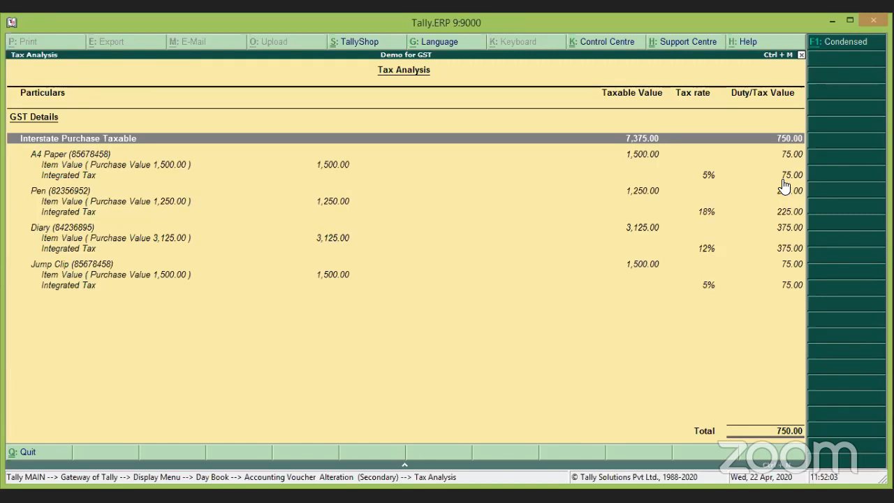
pyautogui.press('Escape')
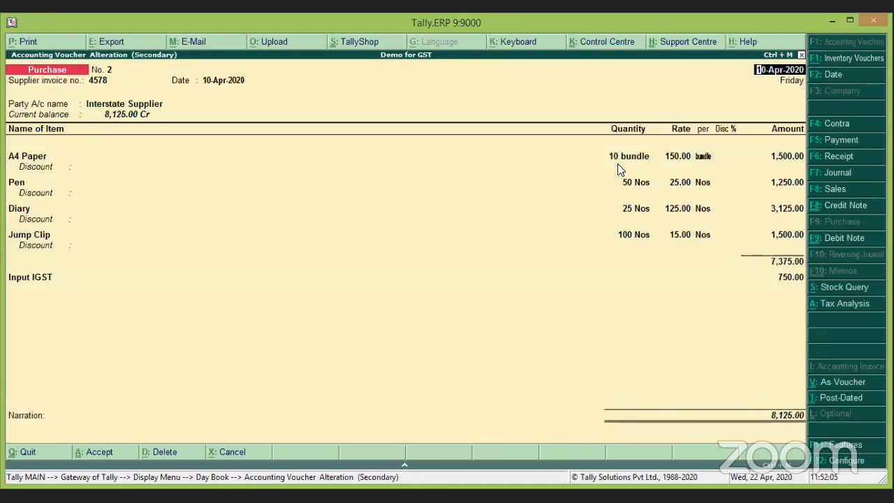
pyautogui.press('Escape')
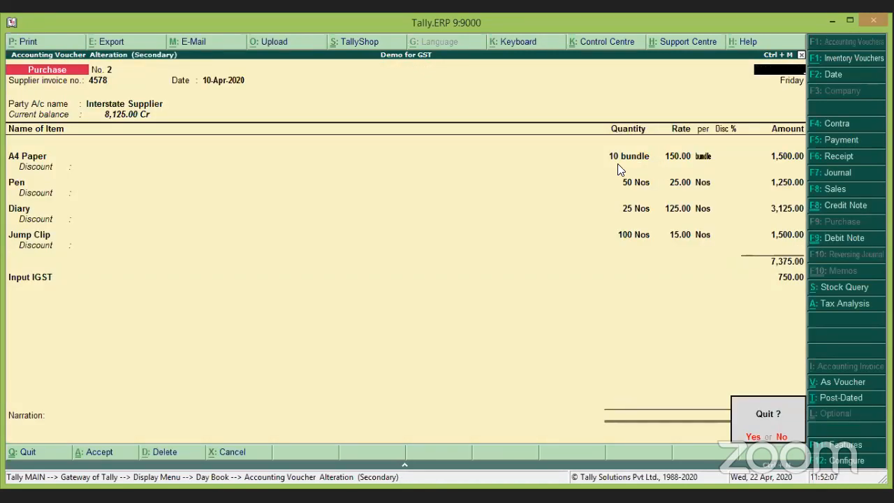
# Quit to Gateway of Tally and open a new Journal voucher No. 3 under Accounting Vouchers.
pyautogui.press('Return')
pyautogui.press('Escape')
pyautogui.press('Escape')
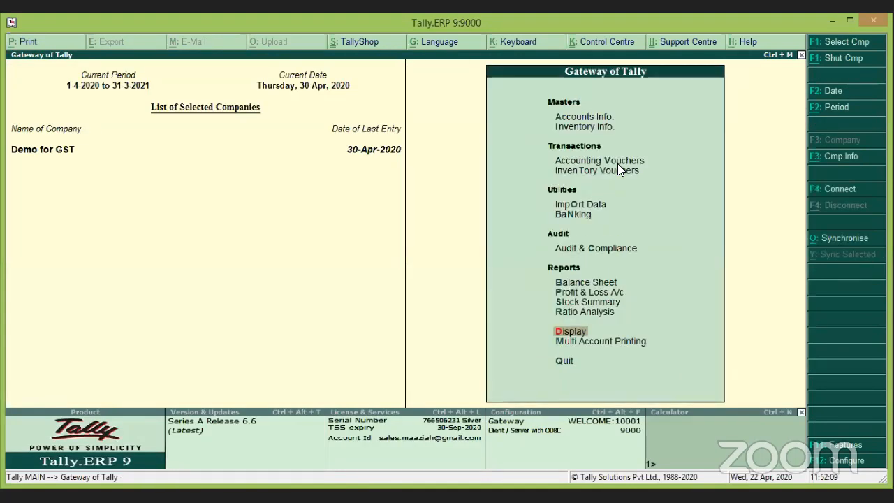
pyautogui.press('Down')
pyautogui.press('Down')
pyautogui.press('Down')
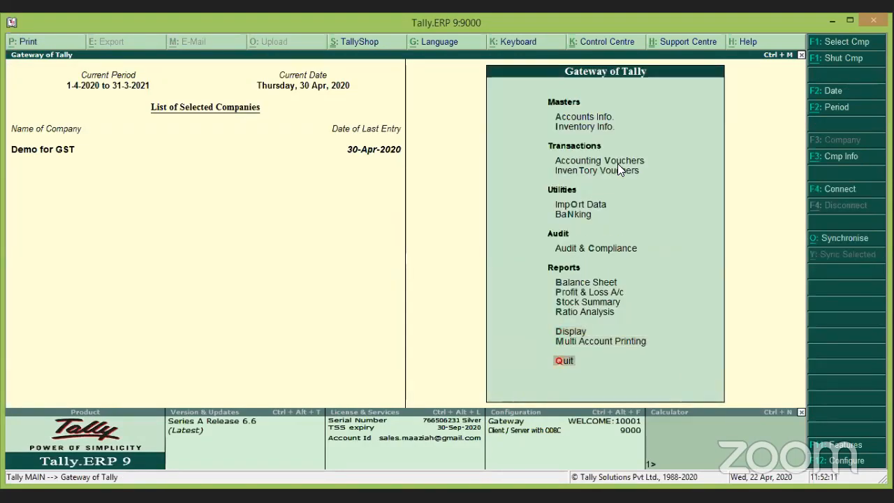
pyautogui.press('Down')
pyautogui.press('Down')
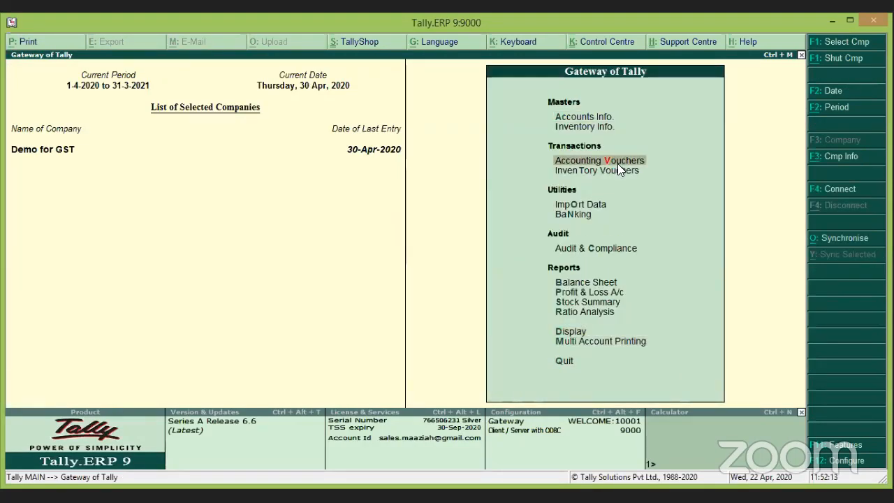
pyautogui.press('Return')
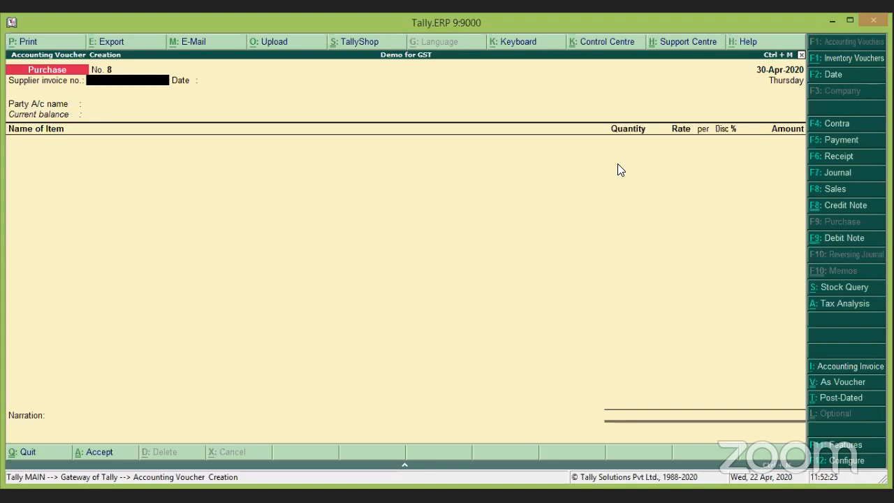
pyautogui.press('F7')
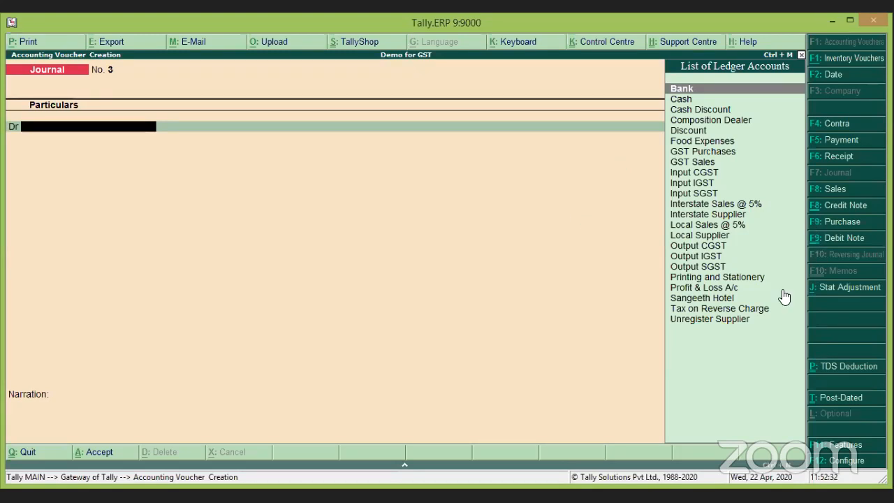
# Set Stat Adjustment to GST, nature Reversal of Input Tax Credit, additional details Others.
pyautogui.click(844, 288)
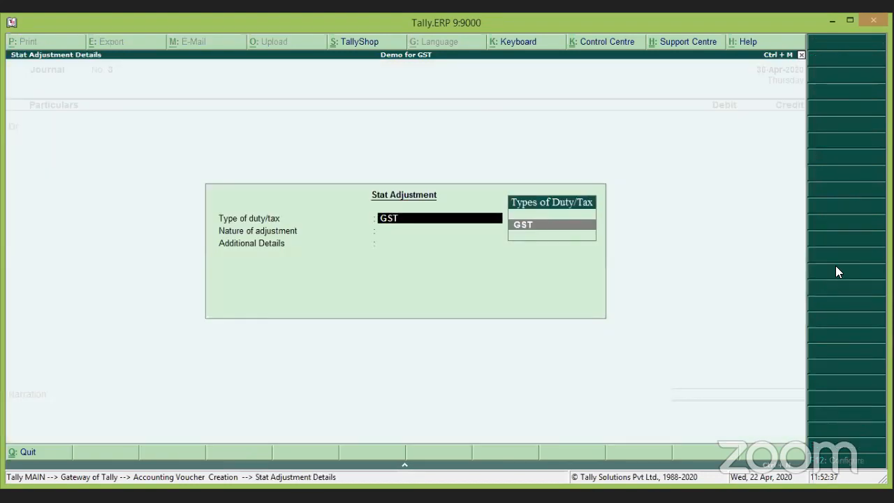
pyautogui.press('Return')
pyautogui.press('Down')
pyautogui.press('Down')
pyautogui.press('Down')
pyautogui.press('Down')
pyautogui.press('Down')
pyautogui.press('Down')
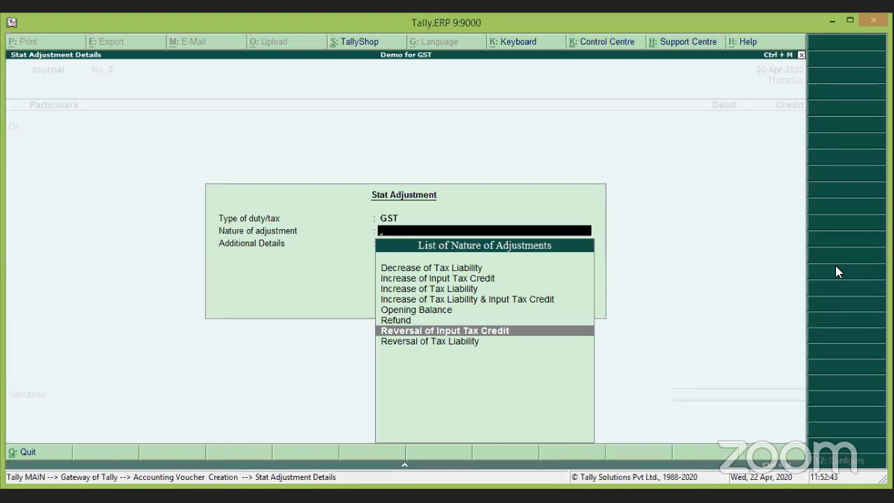
pyautogui.press('Return')
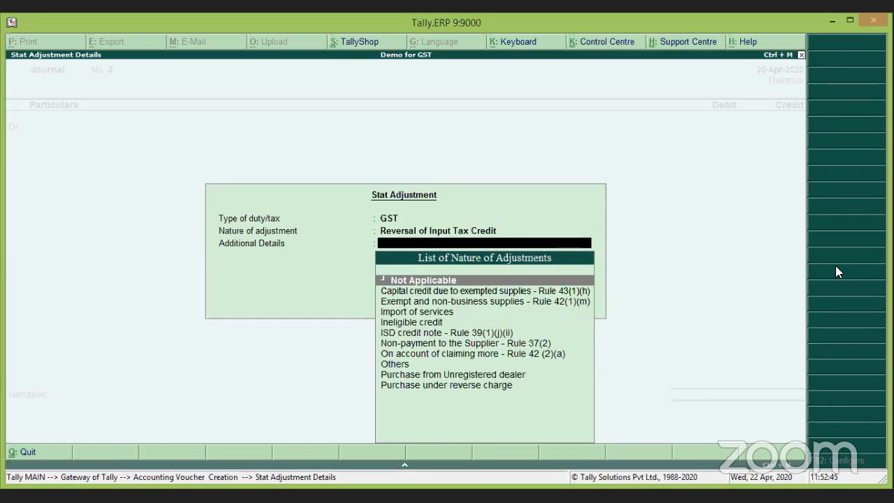
pyautogui.press('Down')
pyautogui.press('Down')
pyautogui.press('Down')
pyautogui.press('Down')
pyautogui.press('Down')
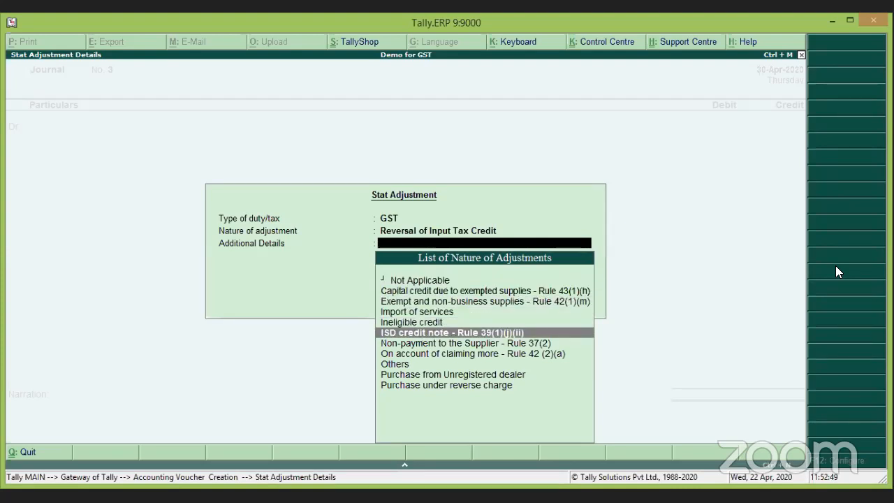
pyautogui.press('Up')
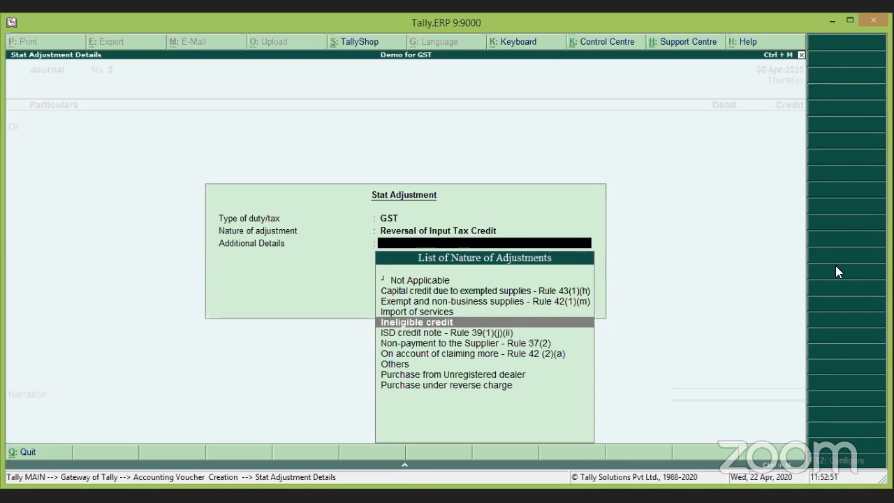
pyautogui.press('Down')
pyautogui.press('Down')
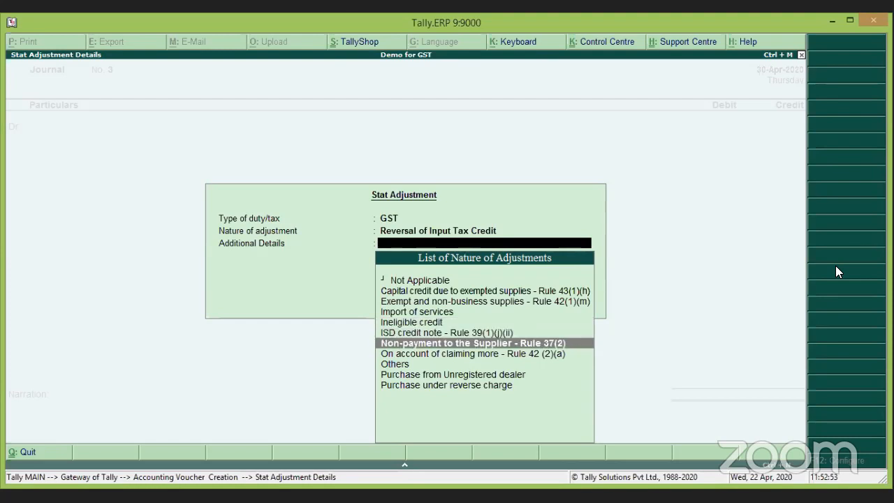
pyautogui.press('Up')
pyautogui.press('Up')
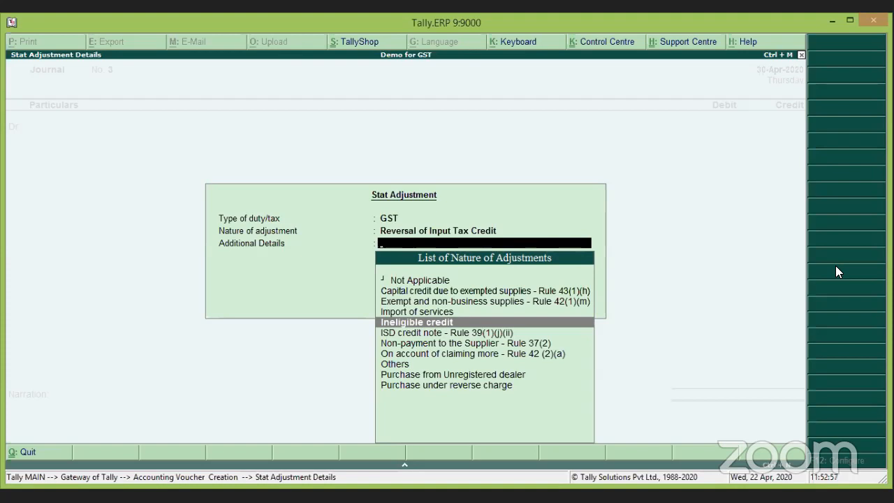
pyautogui.press('Down')
pyautogui.press('Down')
pyautogui.press('Down')
pyautogui.press('Down')
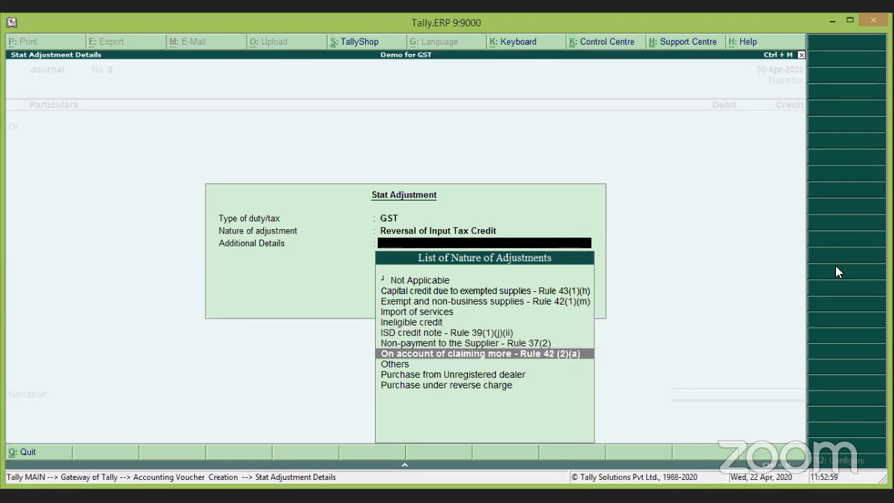
pyautogui.press('Up')
pyautogui.press('Up')
pyautogui.press('Up')
pyautogui.press('Up')
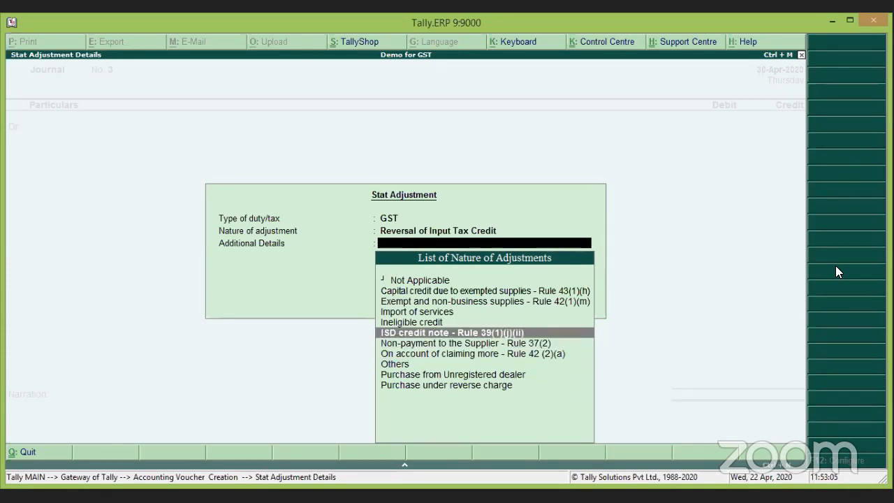
pyautogui.press('Up')
pyautogui.press('Up')
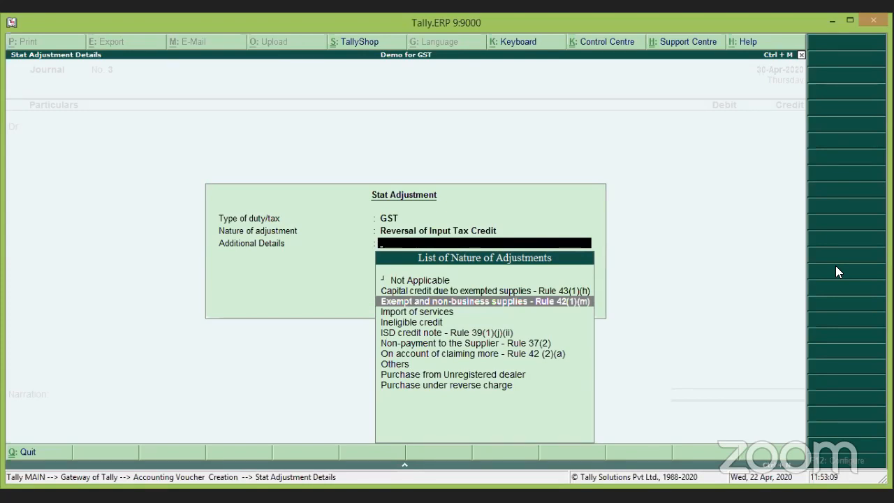
pyautogui.press('Down')
pyautogui.press('Down')
pyautogui.press('Down')
pyautogui.press('Down')
pyautogui.press('Down')
pyautogui.press('Down')
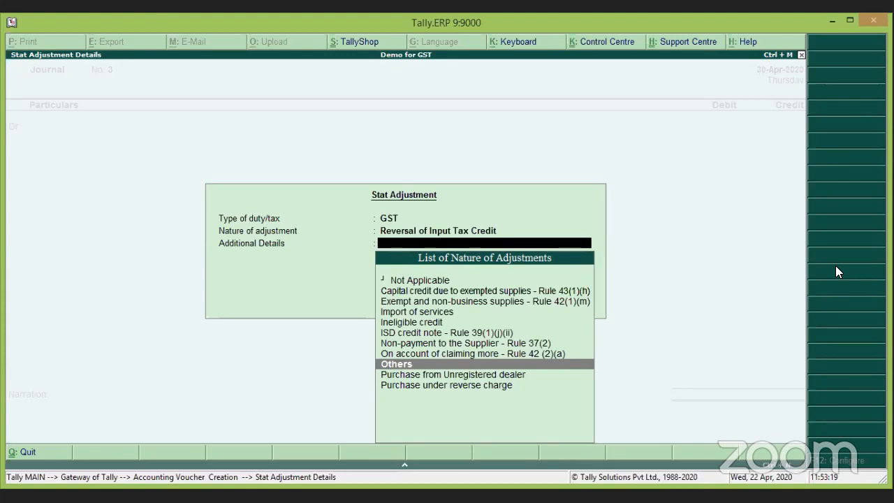
pyautogui.press('Return')
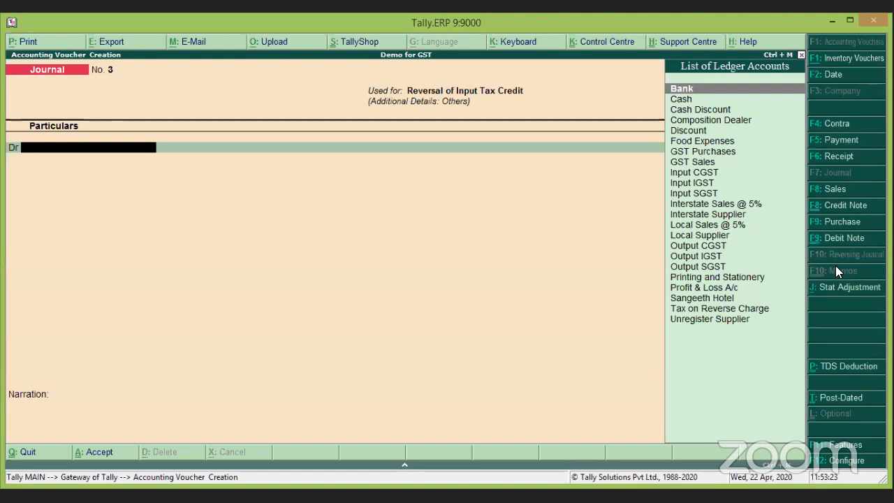
# Create a ledger named 'Goods in Transit Or Damage' under Direct Expenses.
pyautogui.hotkey('alt', 'c')
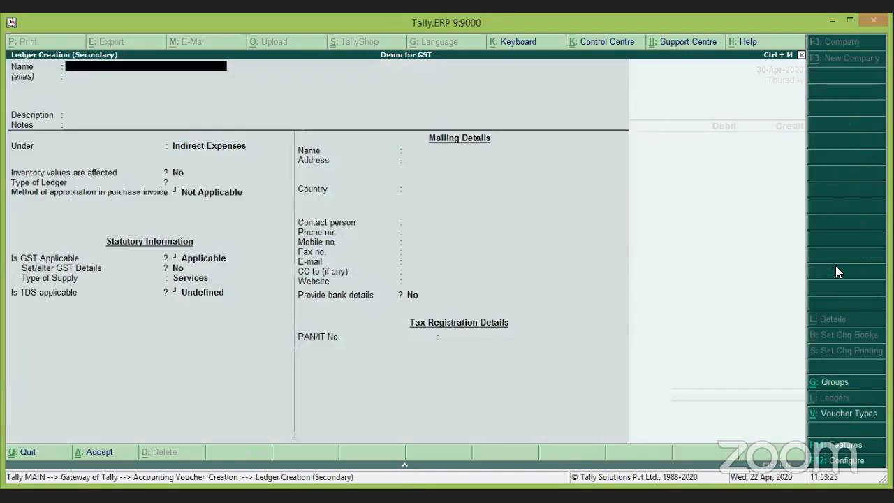
pyautogui.write('Goods in ')
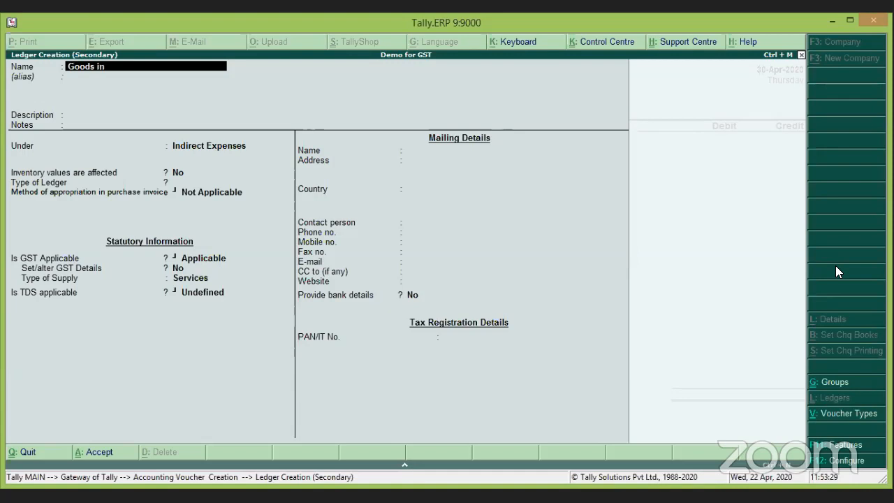
pyautogui.write('Transit Or Damage')
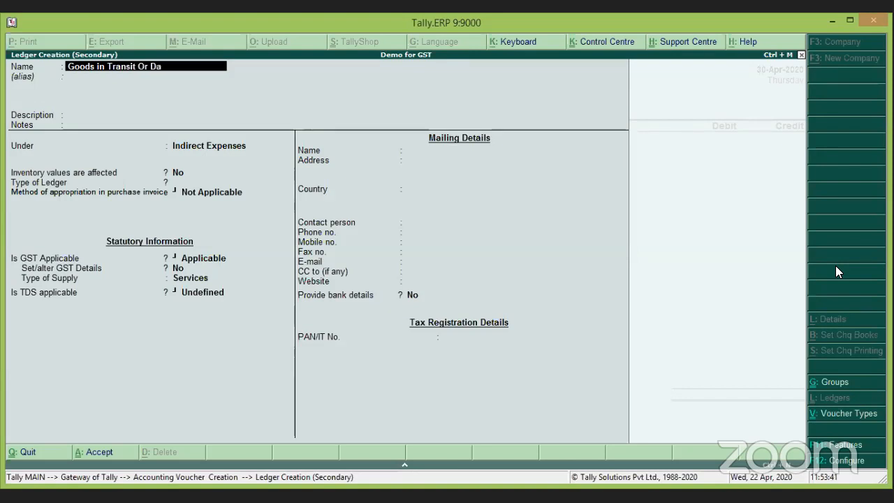
pyautogui.press('Return')
pyautogui.press('Return')
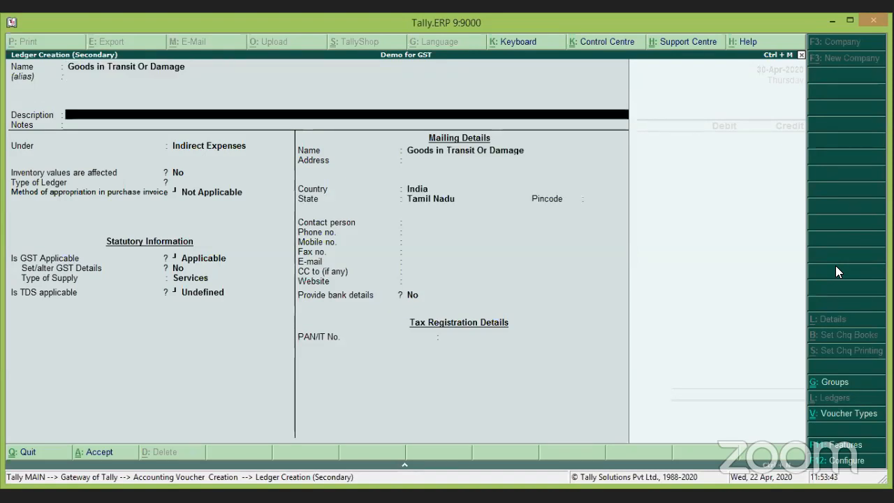
pyautogui.press('Return')
pyautogui.press('Return')
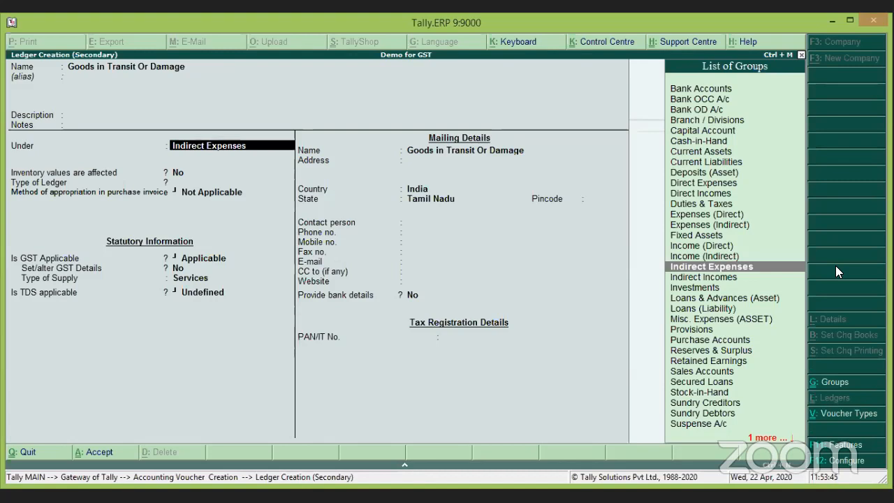
pyautogui.write('Dir')
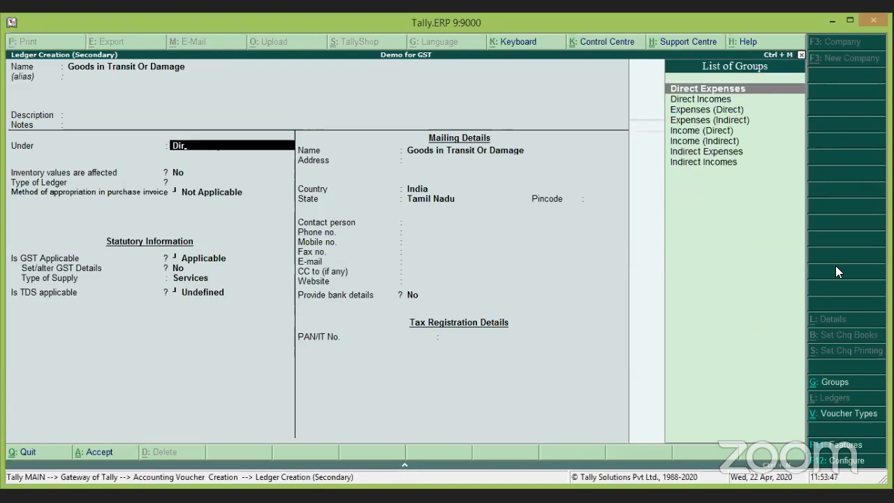
pyautogui.press('Return')
# Set GST and TDS applicability to Not Applicable and save the ledger.
pyautogui.press('Return')
pyautogui.press('Return')
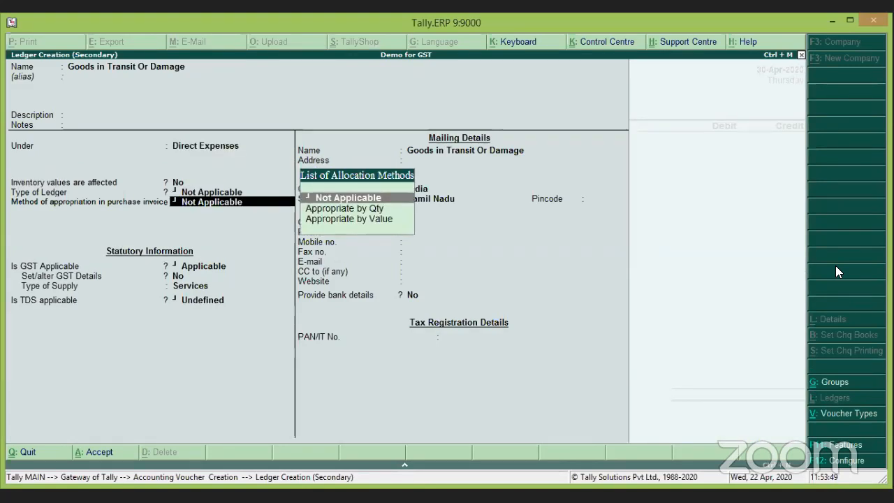
pyautogui.press('Return')
pyautogui.press('Return')
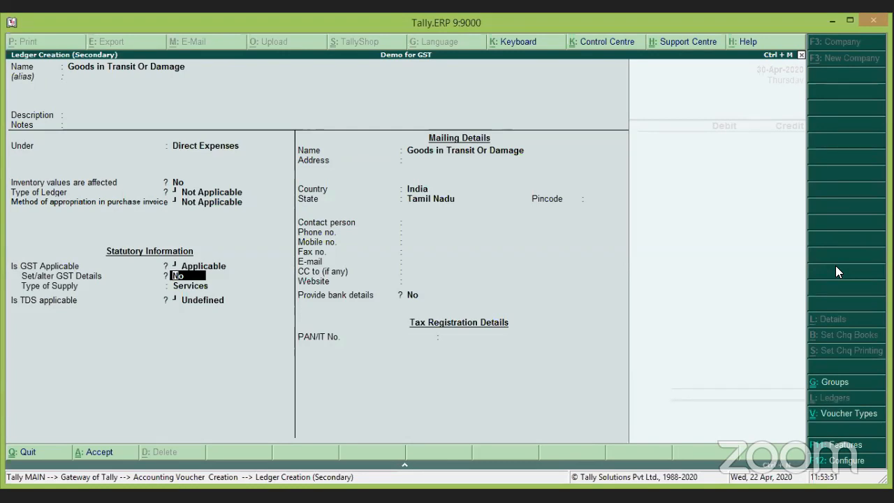
pyautogui.press('BackSpace')
pyautogui.press('Down')
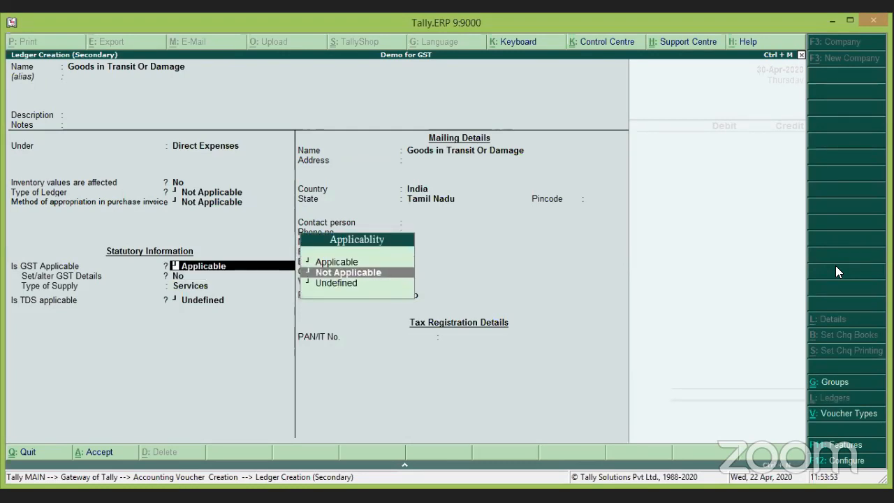
pyautogui.press('Return')
pyautogui.press('Return')
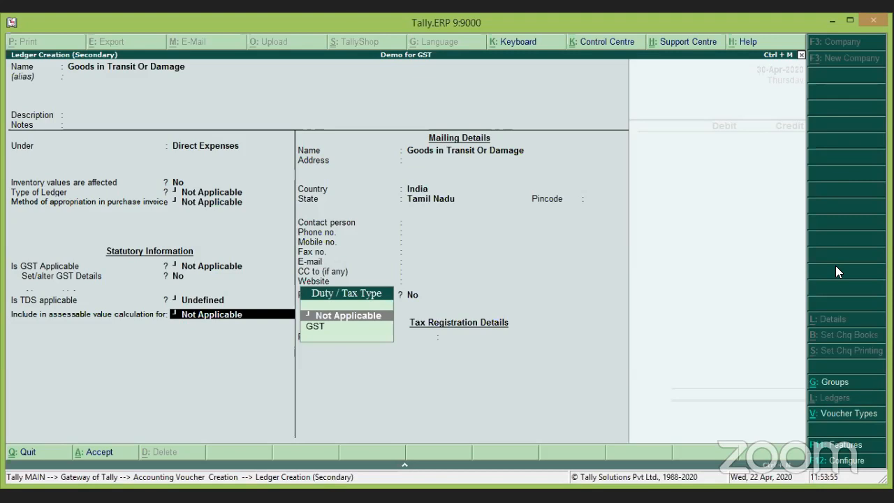
pyautogui.press('BackSpace')
pyautogui.press('Up')
pyautogui.press('Return')
pyautogui.press('Return')
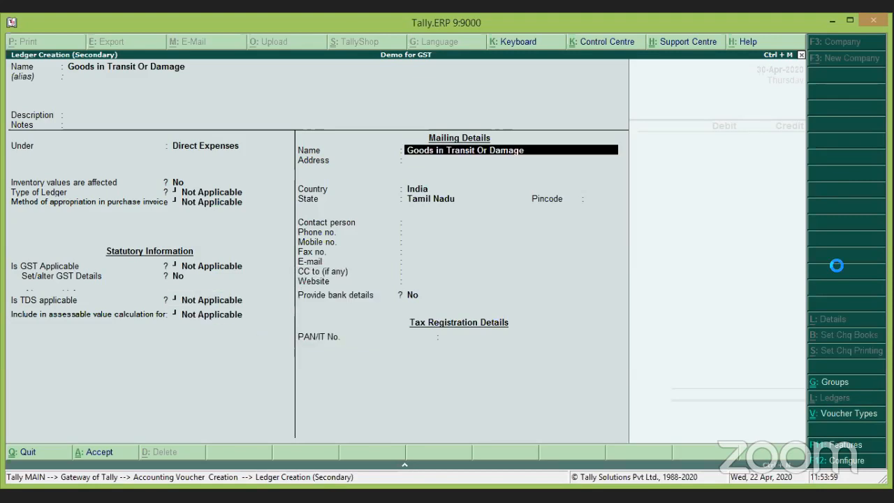
pyautogui.hotkey('ctrl', 'a')
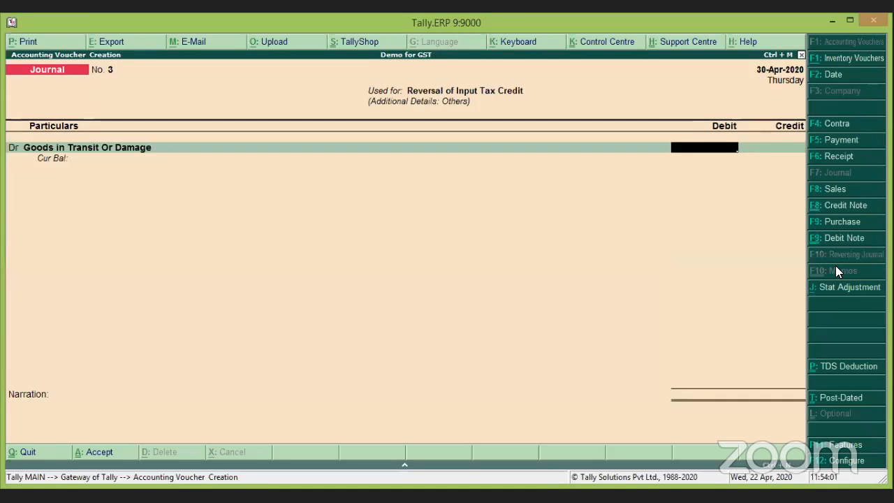
# Debit Goods in Transit Or Damage 75 and credit Input IGST 75 at 5% on taxable value 1500.
pyautogui.write('75')
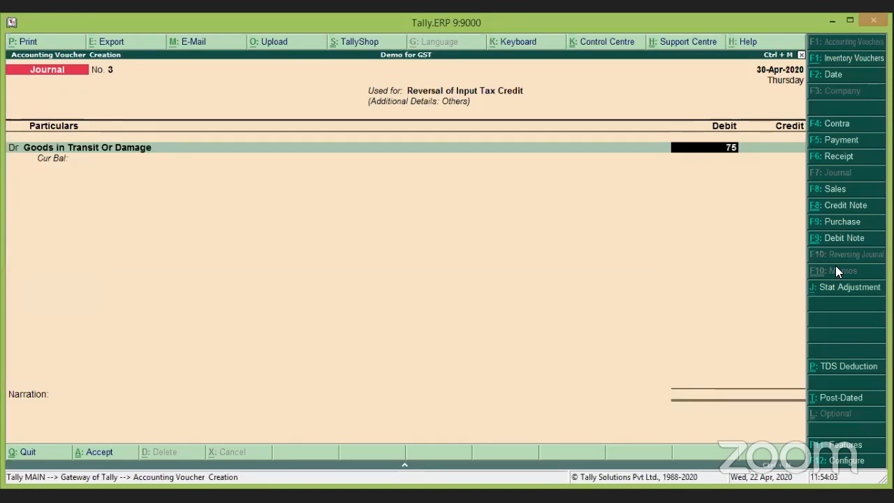
pyautogui.press('Return')
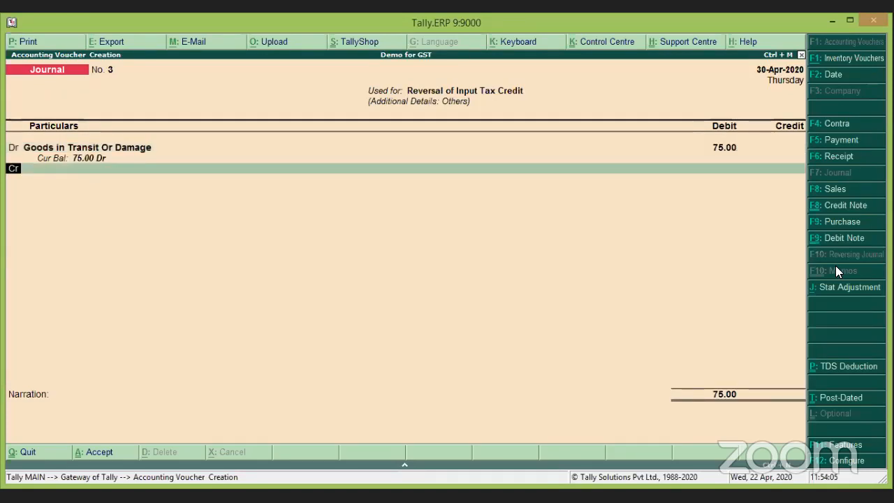
pyautogui.press('Return')
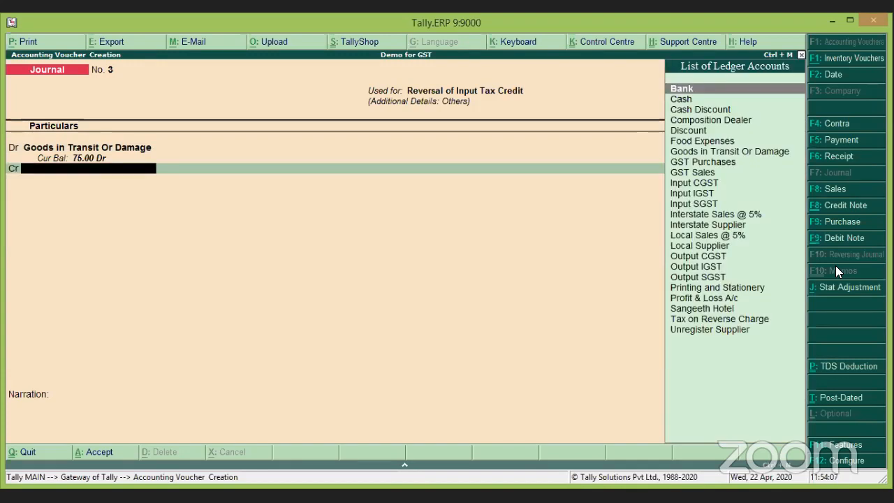
pyautogui.write('Ig')
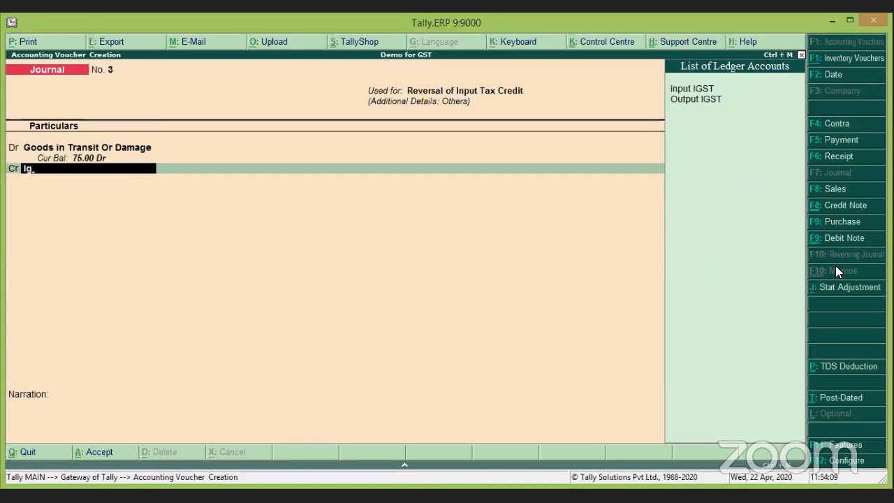
pyautogui.press('Return')
pyautogui.press('Return')
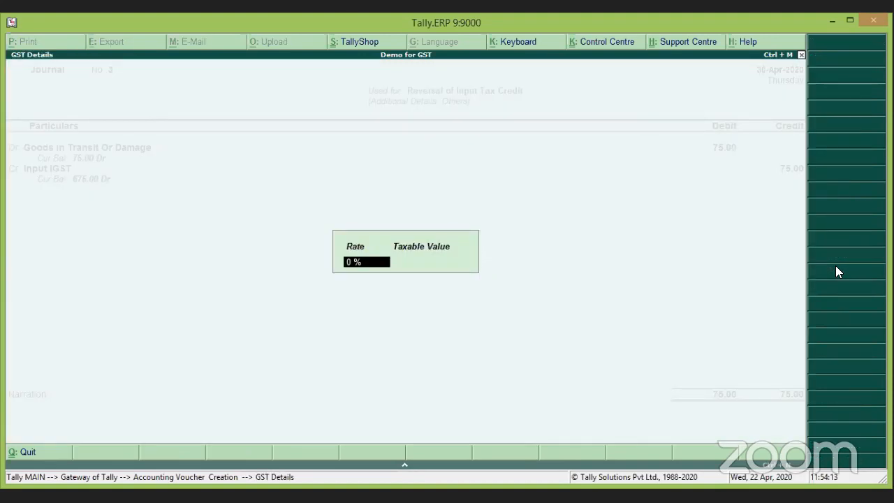
pyautogui.write('5')
pyautogui.press('Return')
pyautogui.write('1')
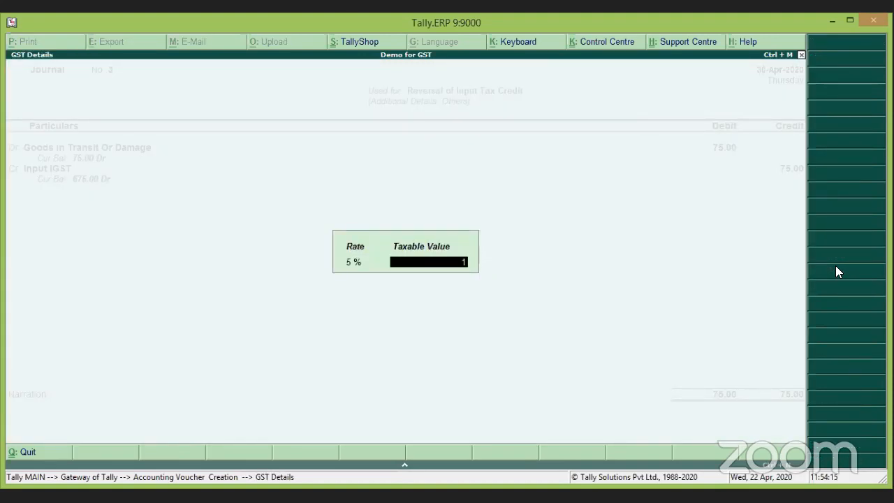
pyautogui.write('500')
pyautogui.press('Return')
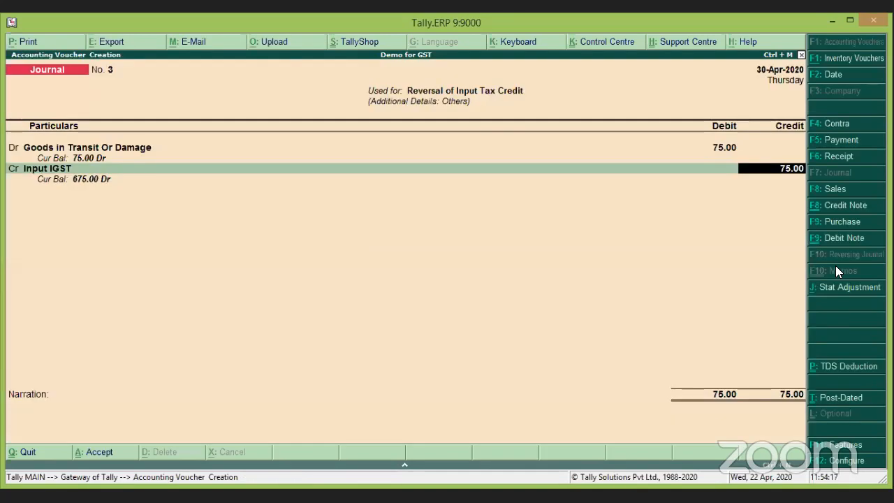
pyautogui.press('Return')
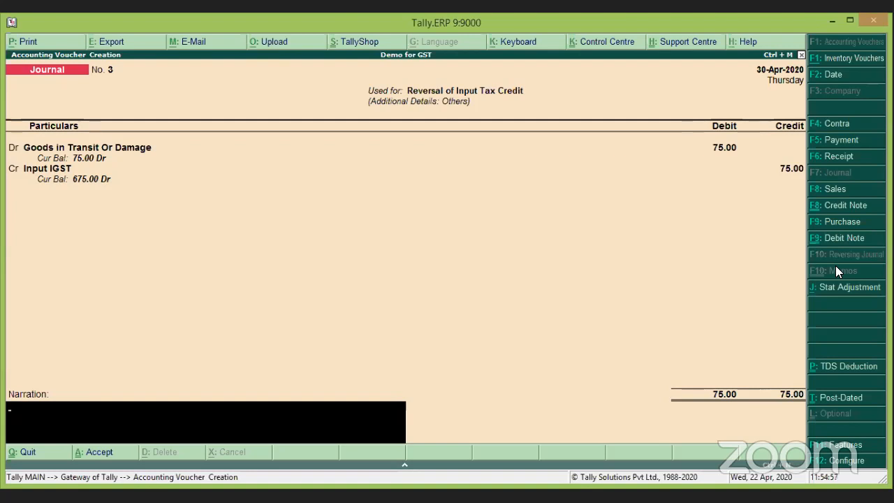
# Skip the narration and accept journal voucher No. 3.
pyautogui.press('Return')
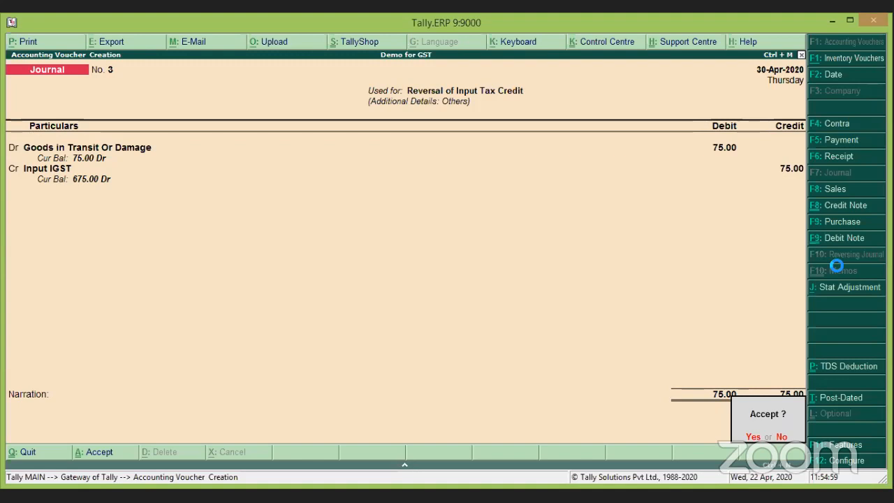
pyautogui.press('Return')
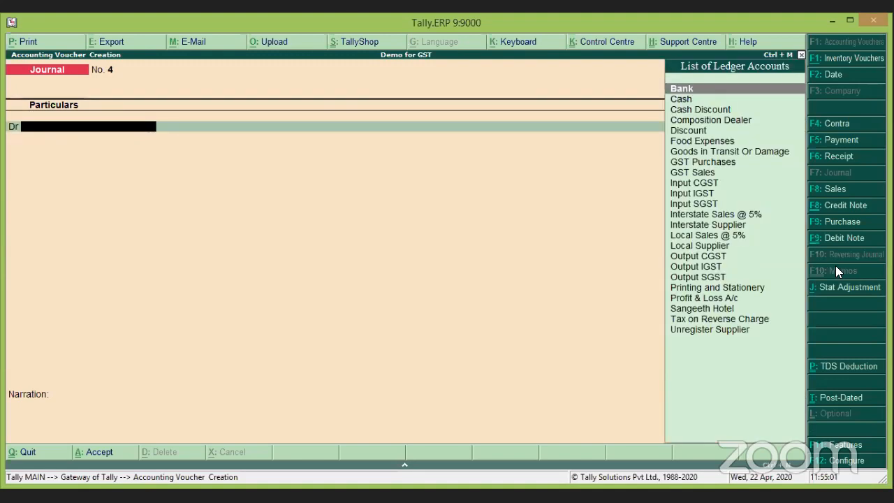
# Open the GSTR-3B return via Display > Statutory Reports > GST.
pyautogui.press('Escape')
pyautogui.press('Return')
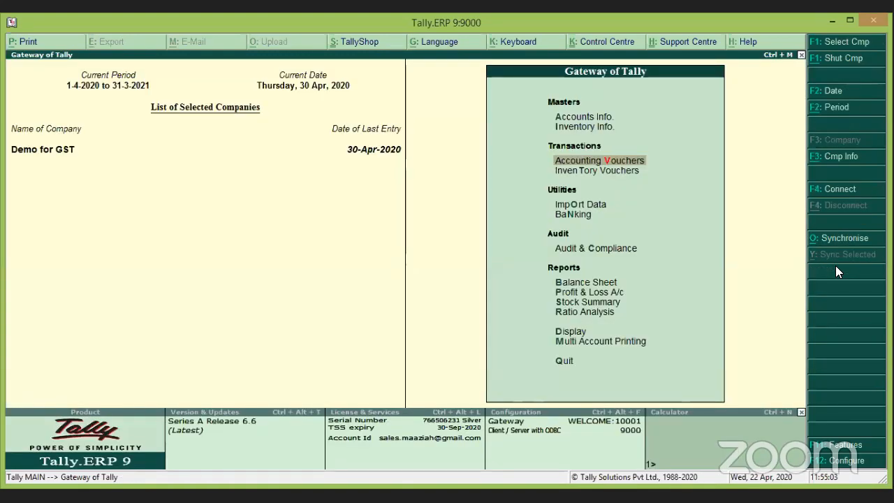
pyautogui.press('Down')
pyautogui.press('Down')
pyautogui.press('Down')
pyautogui.press('Down')
pyautogui.press('Down')
pyautogui.press('Down')
pyautogui.press('Down')
pyautogui.press('Down')
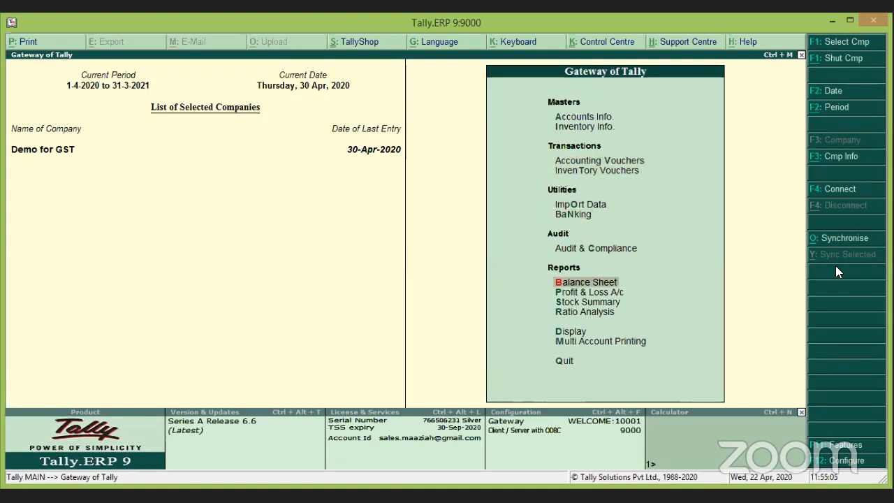
pyautogui.press('Down')
pyautogui.press('Return')
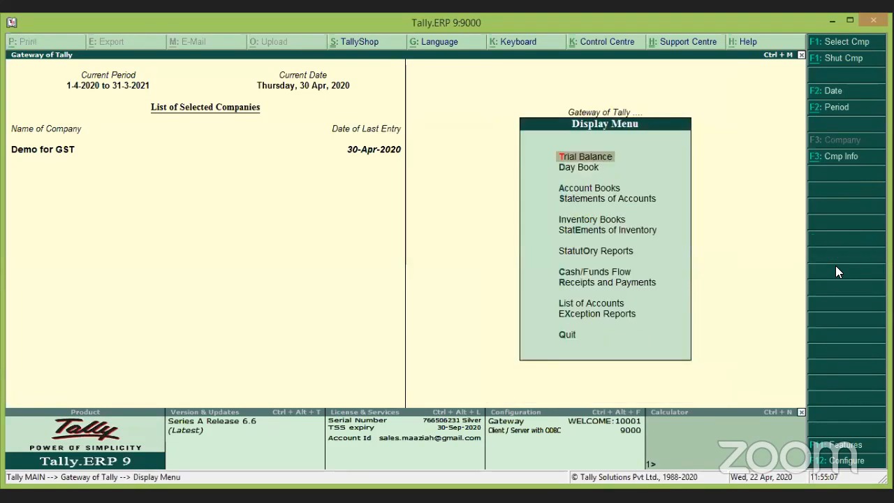
pyautogui.press('Down')
pyautogui.press('Down')
pyautogui.press('Down')
pyautogui.press('Down')
pyautogui.press('Down')
pyautogui.press('Down')
pyautogui.press('Return')
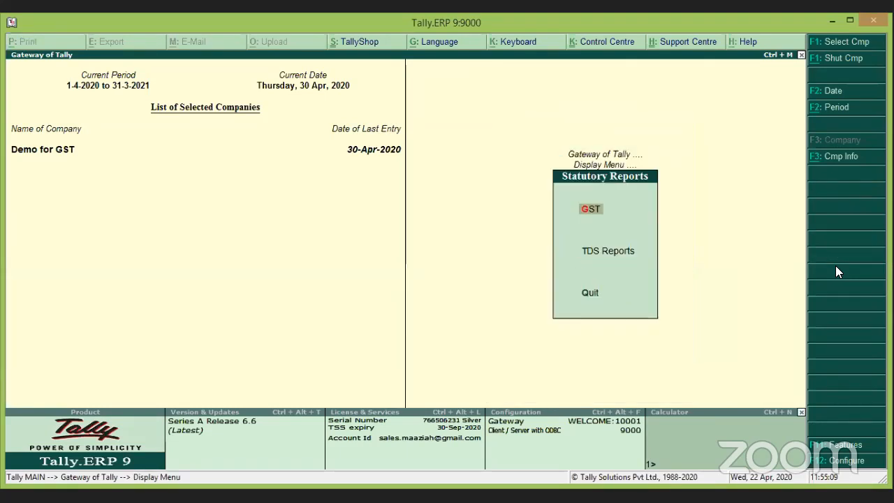
pyautogui.press('Return')
pyautogui.press('Down')
pyautogui.press('Down')
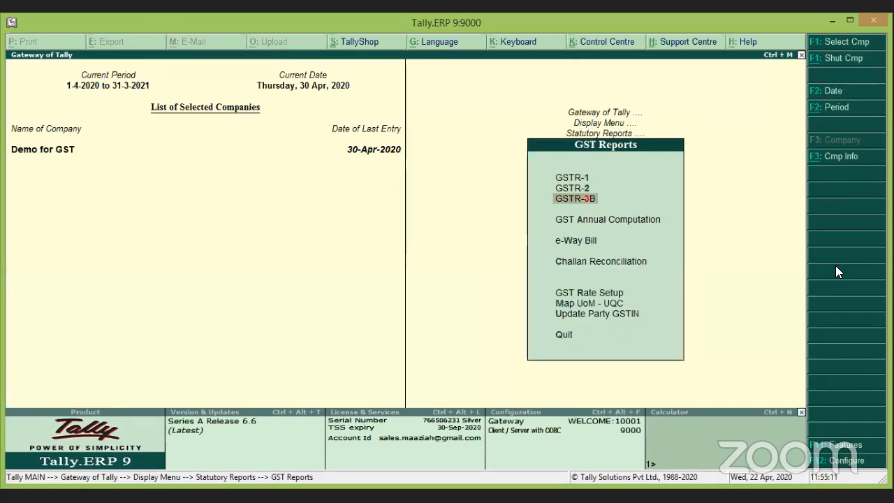
pyautogui.press('Return')
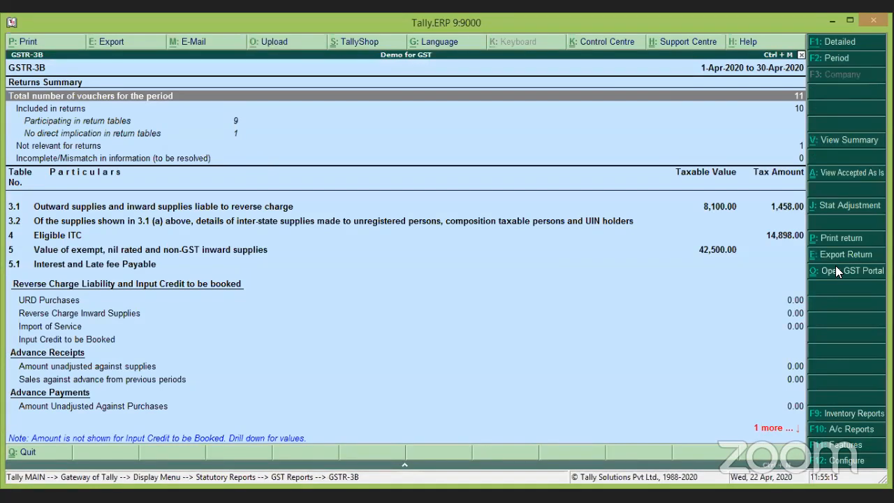
# Switch GSTR-3B to Detailed view and locate ITC Reversed – Others showing 75.00.
pyautogui.hotkey('alt', 'F1')
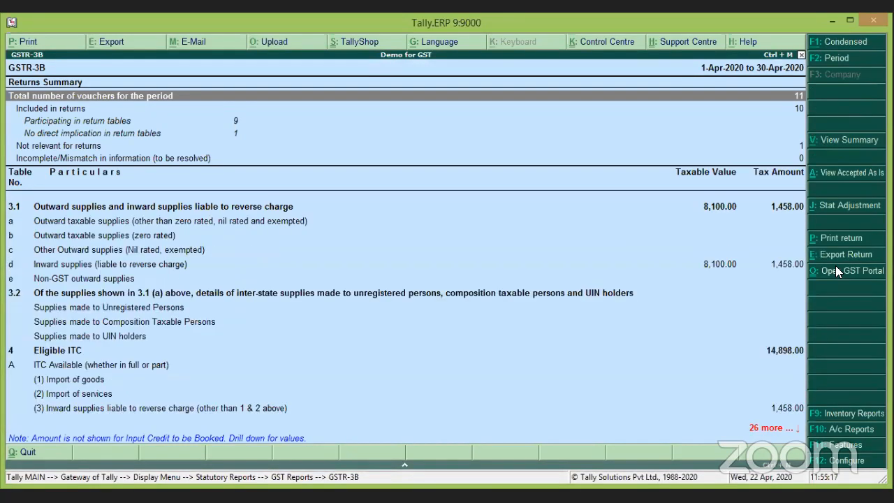
pyautogui.press('Down')
pyautogui.press('Down')
pyautogui.press('Down')
pyautogui.press('Down')
pyautogui.press('Down')
pyautogui.press('Down')
pyautogui.press('Down')
pyautogui.press('Down')
pyautogui.press('Down')
pyautogui.press('Down')
pyautogui.press('Down')
pyautogui.press('Down')
pyautogui.press('Down')
pyautogui.press('Down')
pyautogui.press('Down')
pyautogui.press('Down')
pyautogui.press('Down')
pyautogui.press('Down')
pyautogui.press('Down')
pyautogui.press('Down')
pyautogui.press('Down')
pyautogui.press('Down')
pyautogui.press('Down')
pyautogui.press('Down')
pyautogui.press('Down')
pyautogui.press('Down')
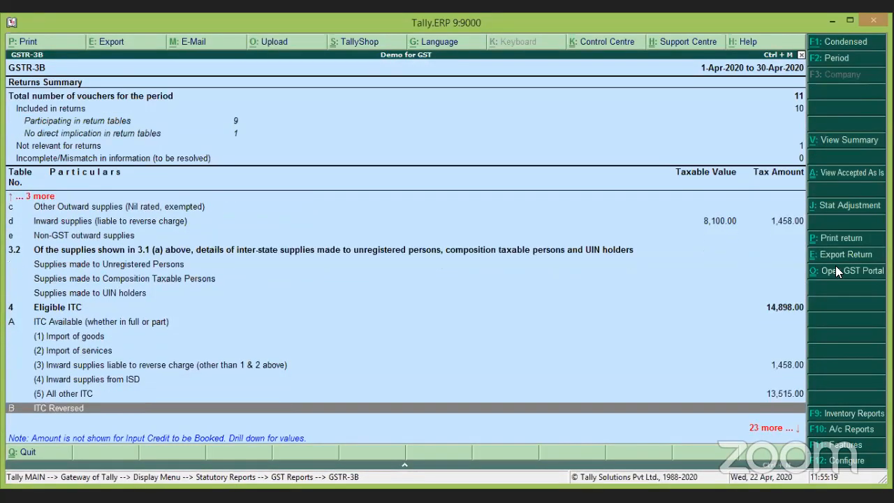
pyautogui.press('Up')
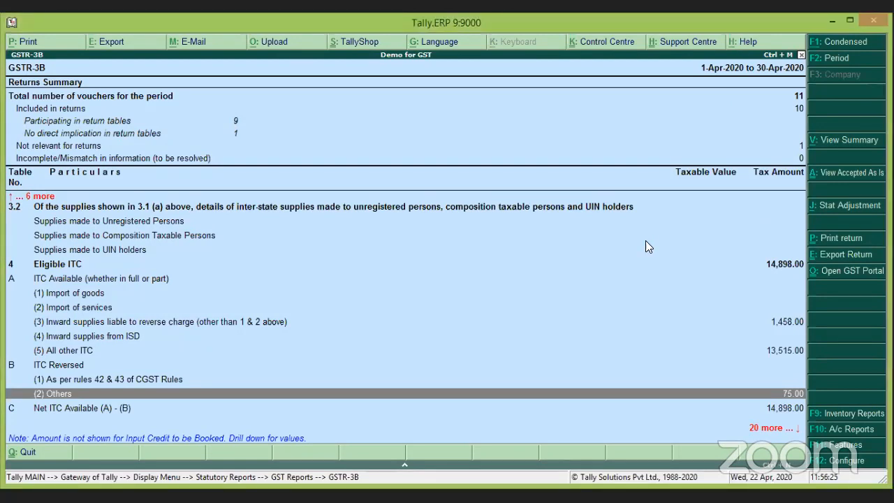
# Exit the April 2020 GSTR-3B return back to the Gateway of Tally.
pyautogui.press('Escape')
pyautogui.press('Escape')
pyautogui.press('Escape')
pyautogui.press('Escape')
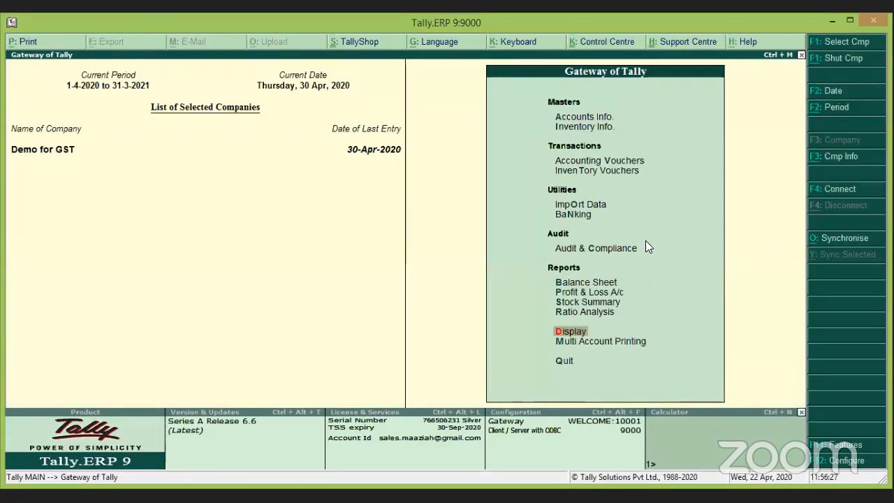
# Open Accounting Vouchers and switch the voucher type to Purchase.
pyautogui.press('Up')
pyautogui.press('Up')
pyautogui.press('Up')
pyautogui.press('Up')
pyautogui.press('Up')
pyautogui.press('Up')
pyautogui.press('Up')
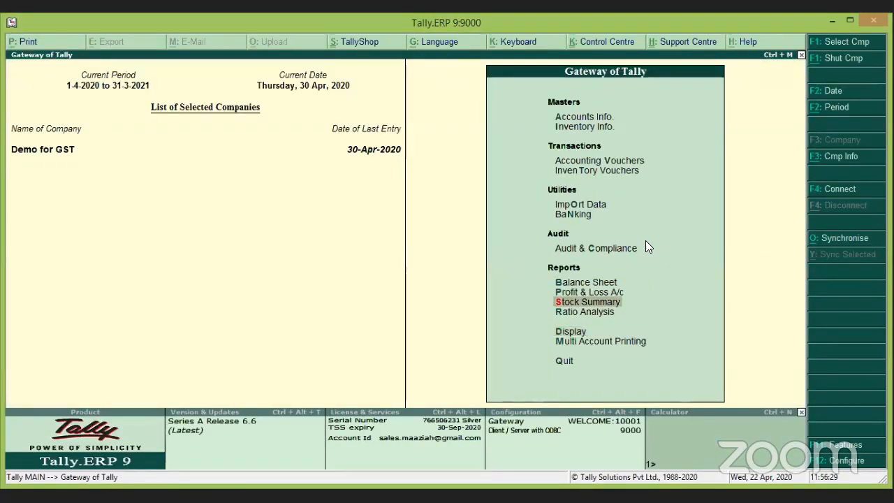
pyautogui.press('Up')
pyautogui.press('Up')
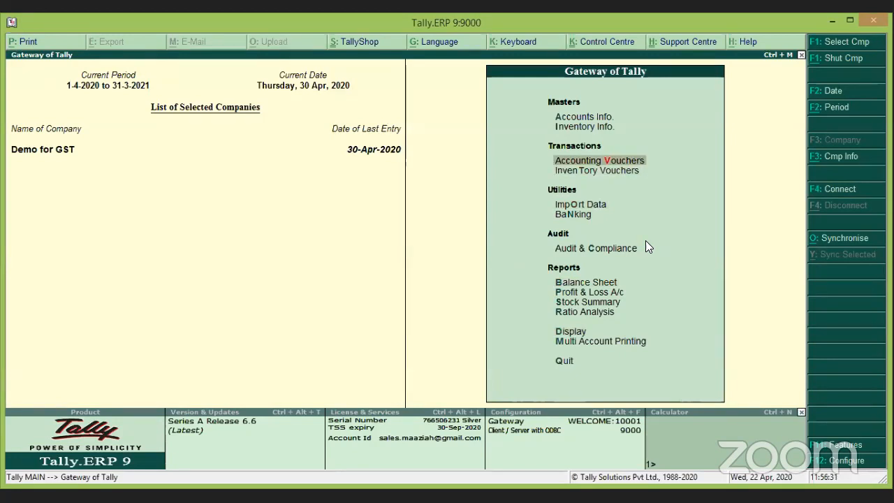
pyautogui.press('Return')
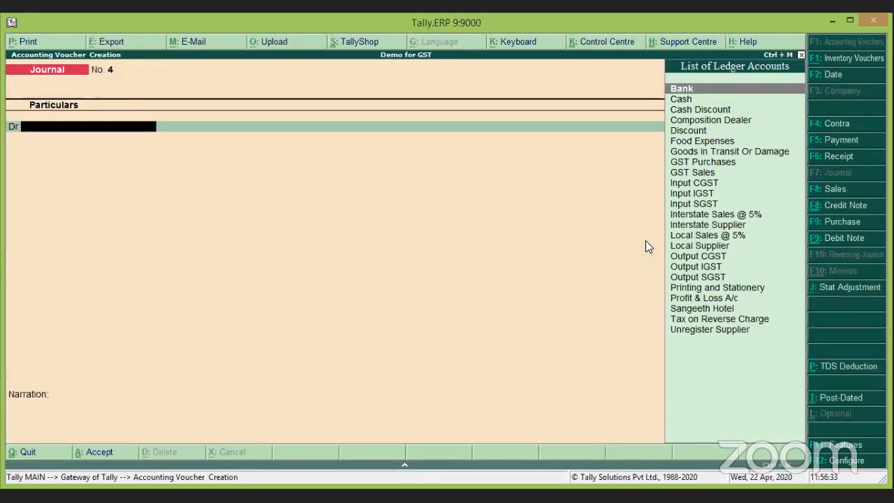
pyautogui.press('F9')
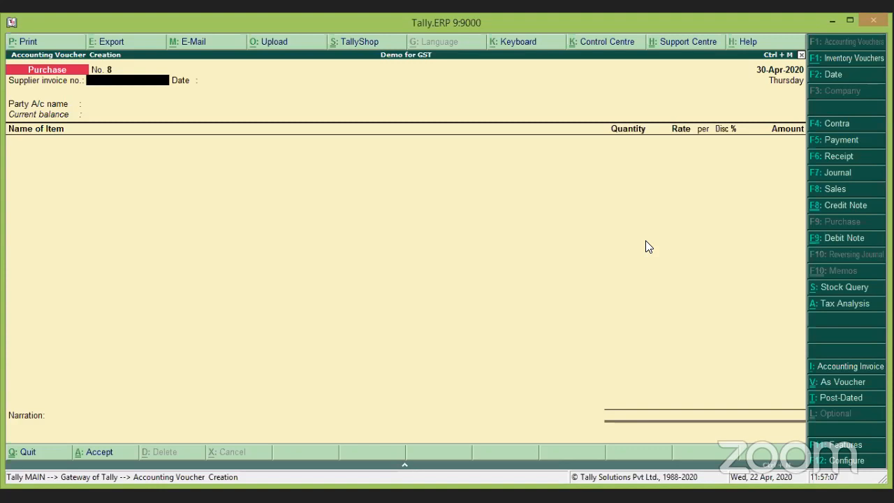
# Enter supplier invoice no. 789 and accept the 30-Apr-2020 date.
pyautogui.write('789')
pyautogui.press('Return')
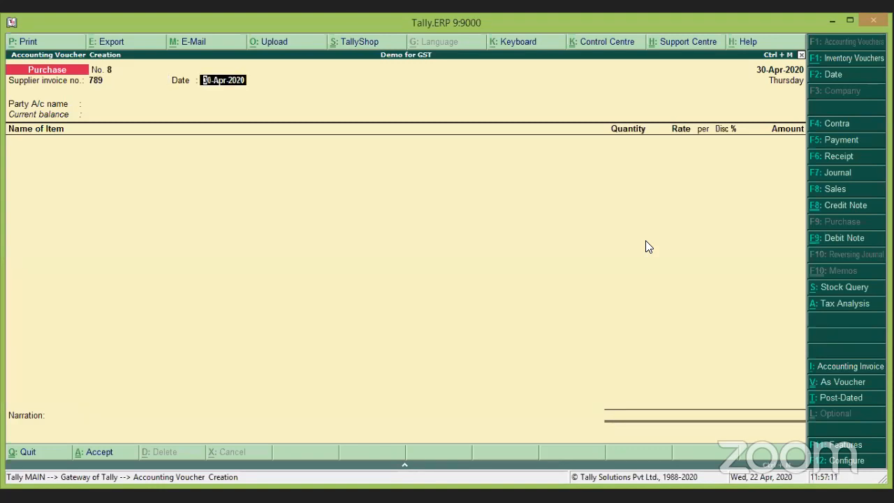
pyautogui.press('Return')
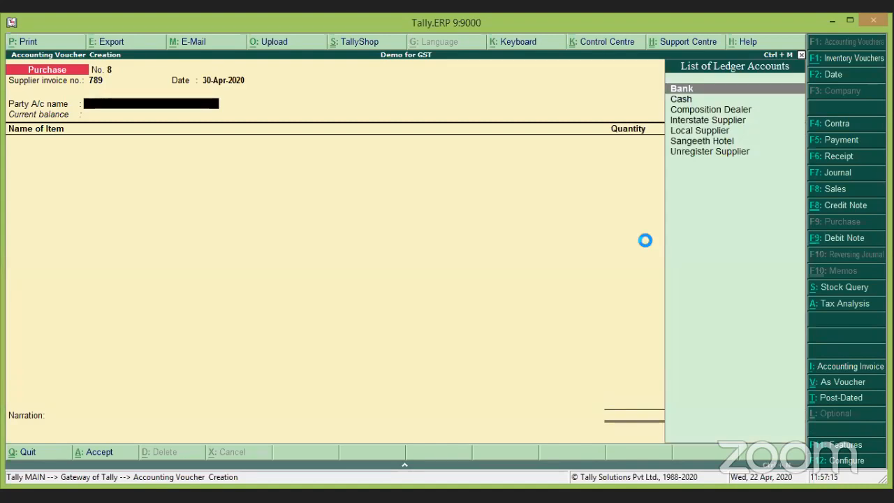
# Create party ledger 'Landlord' under Sundry Creditors with bill-by-bill balances kept on.
pyautogui.hotkey('alt', 'c')
pyautogui.write('L')
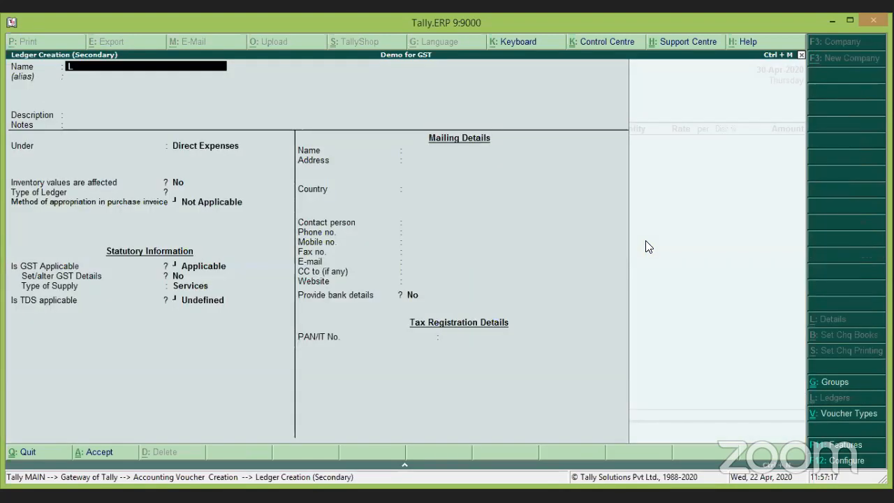
pyautogui.write('andlord')
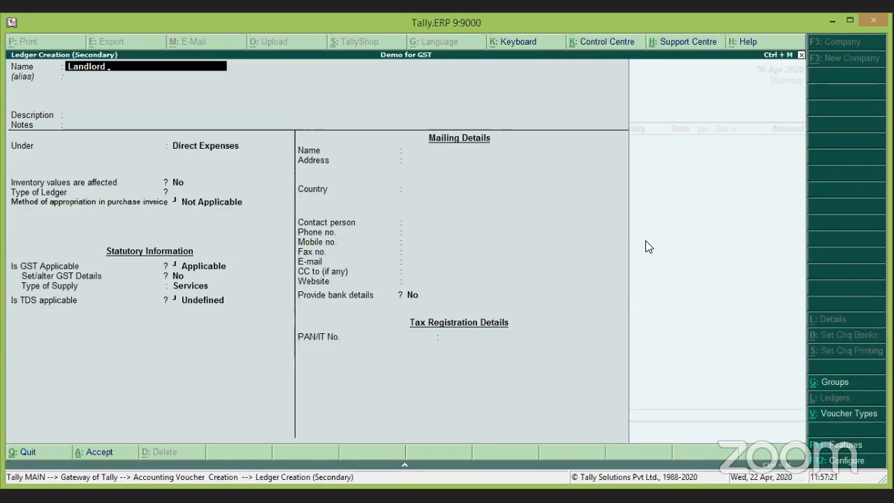
pyautogui.press('Return')
pyautogui.press('Return')
pyautogui.press('Return')
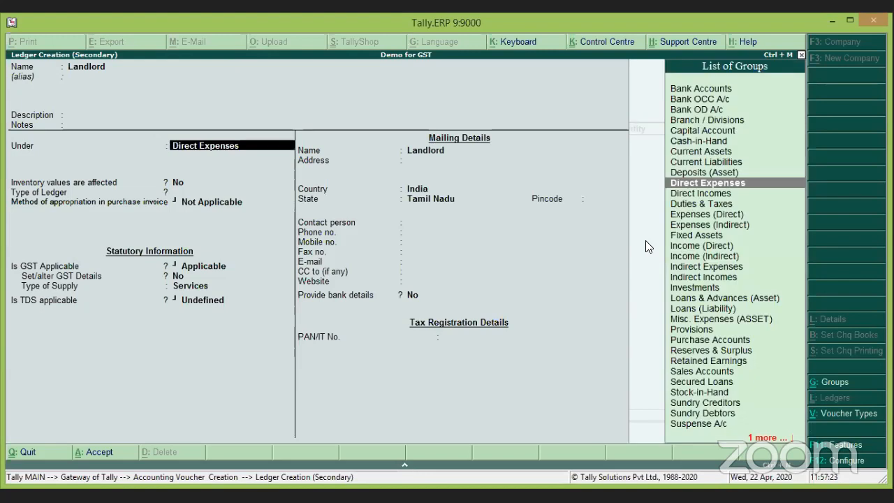
pyautogui.write('Sun')
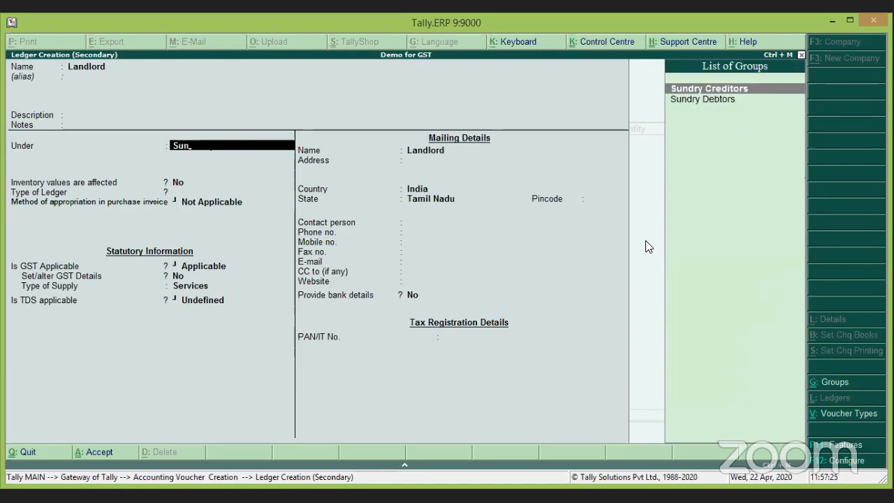
pyautogui.press('Return')
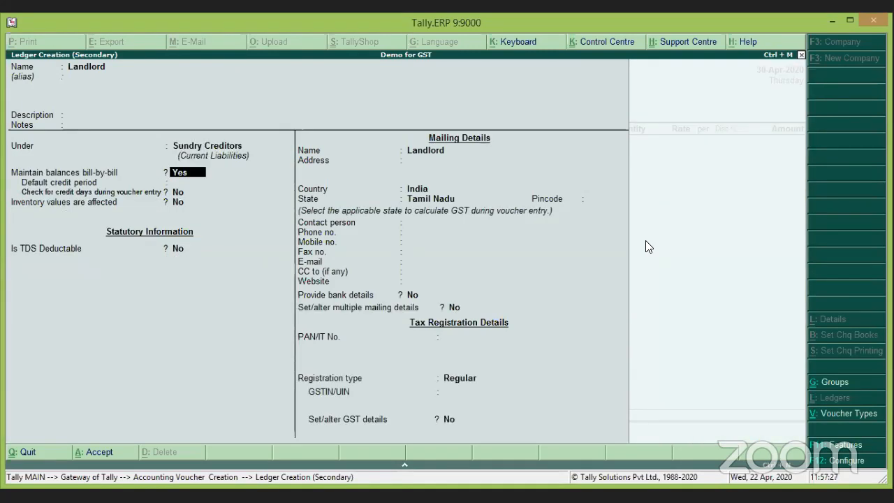
pyautogui.press('Return')
pyautogui.press('Return')
pyautogui.press('Return')
pyautogui.press('Return')
pyautogui.press('Return')
pyautogui.press('Return')
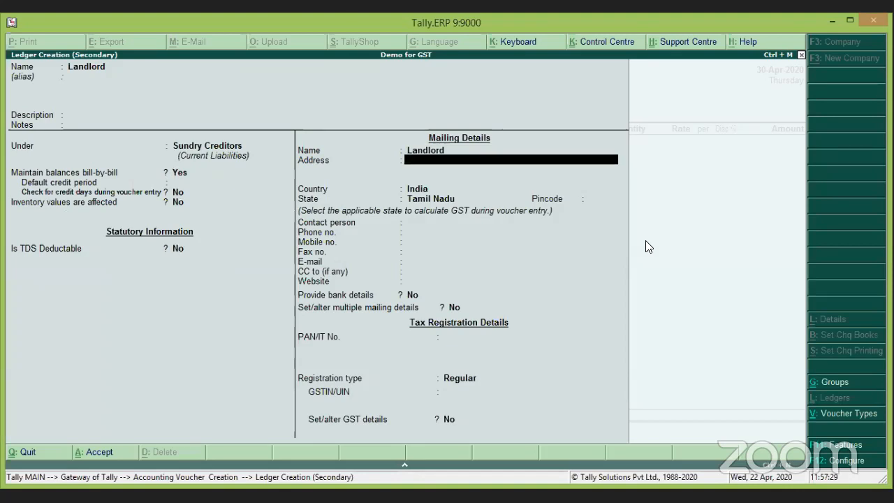
# Enter the landlord's GSTIN/UIN and bring up the ledger save prompt.
pyautogui.press('Return')
pyautogui.press('Return')
pyautogui.press('Return')
pyautogui.press('Return')
pyautogui.press('Return')
pyautogui.press('Return')
pyautogui.press('Return')
pyautogui.press('Return')
pyautogui.press('Return')
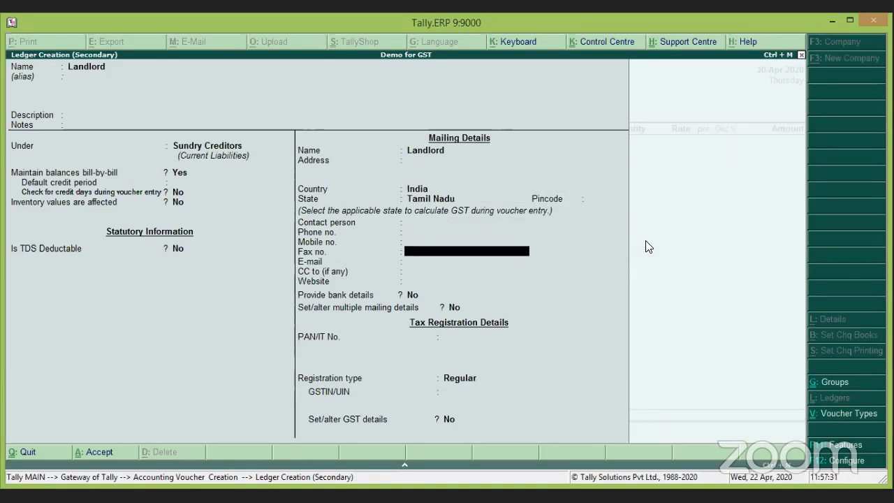
pyautogui.press('Return')
pyautogui.press('Return')
pyautogui.press('Return')
pyautogui.press('Return')
pyautogui.press('Return')
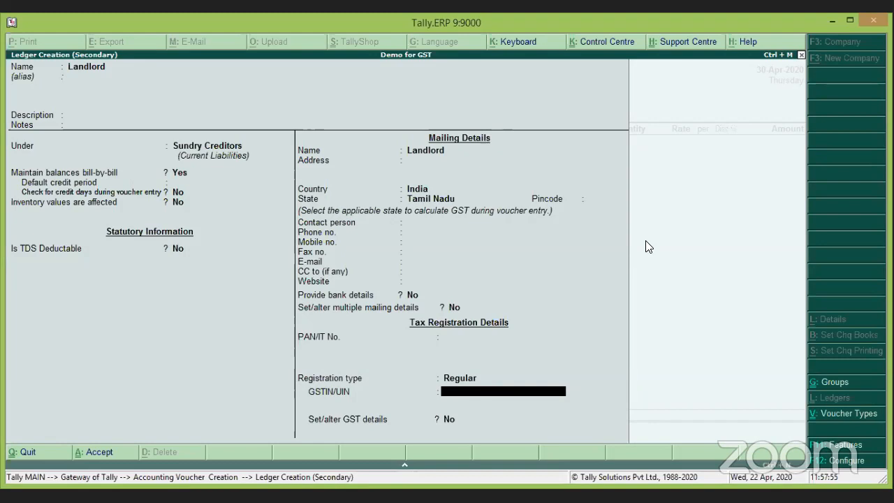
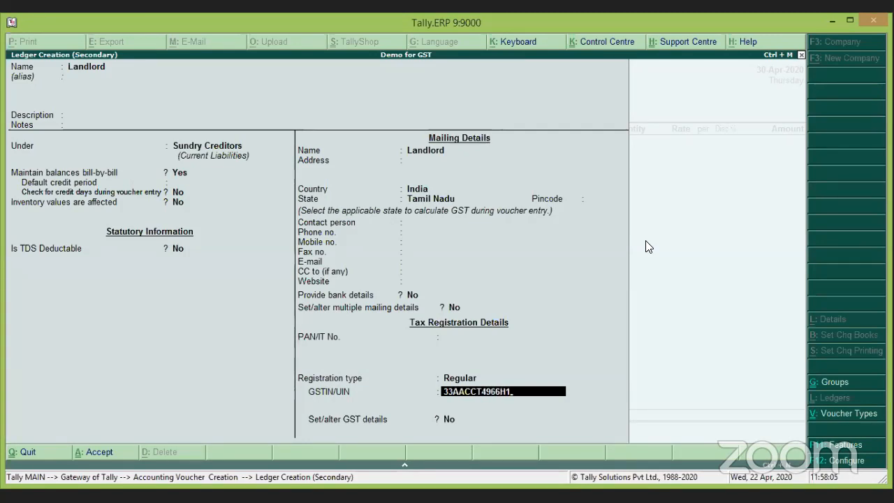
pyautogui.press('Return')
pyautogui.press('Return')
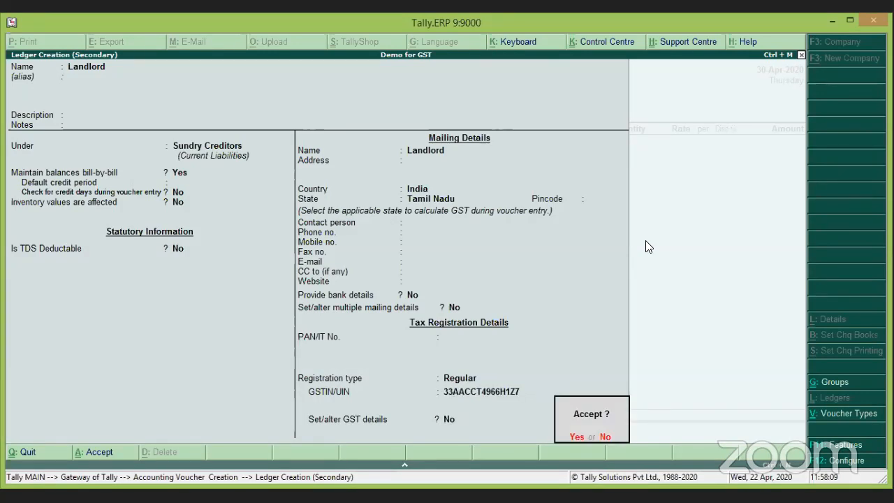
pyautogui.press('Return')
pyautogui.press('Return')
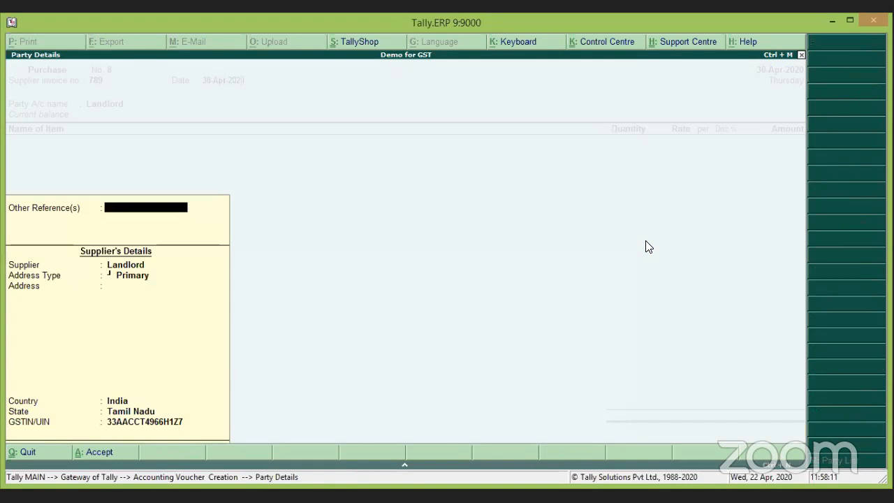
# Make the Landlord ledger TDS deductible with deductee type Individual/HUF - Resident.
pyautogui.press('Escape')
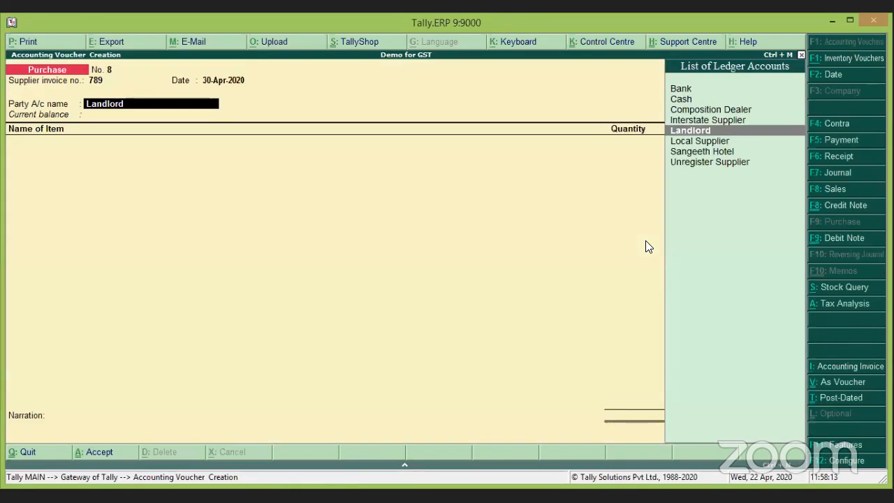
pyautogui.hotkey('ctrl', 'Return')
pyautogui.press('Return')
pyautogui.press('Return')
pyautogui.press('Return')
pyautogui.press('Return')
pyautogui.press('Return')
pyautogui.press('Return')
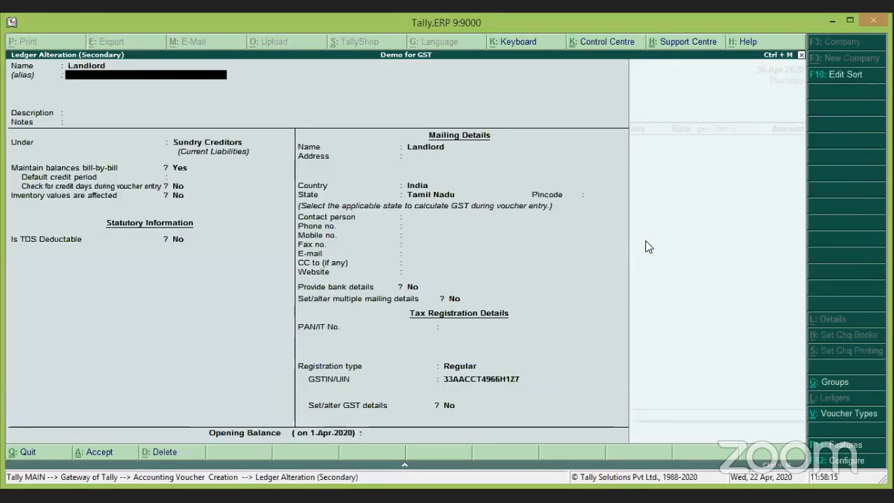
pyautogui.press('Return')
pyautogui.press('Return')
pyautogui.press('Return')
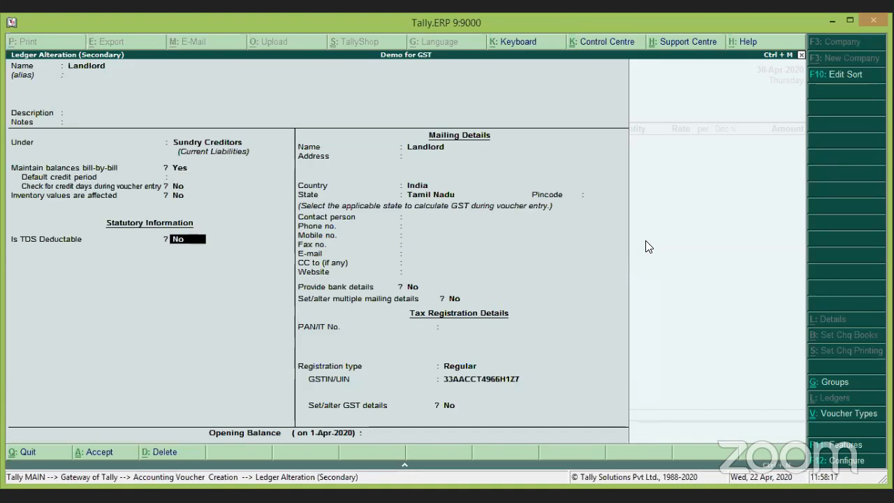
pyautogui.write('y')
pyautogui.press('Return')
pyautogui.press('Down')
pyautogui.press('Down')
pyautogui.press('Down')
pyautogui.press('Down')
pyautogui.press('Down')
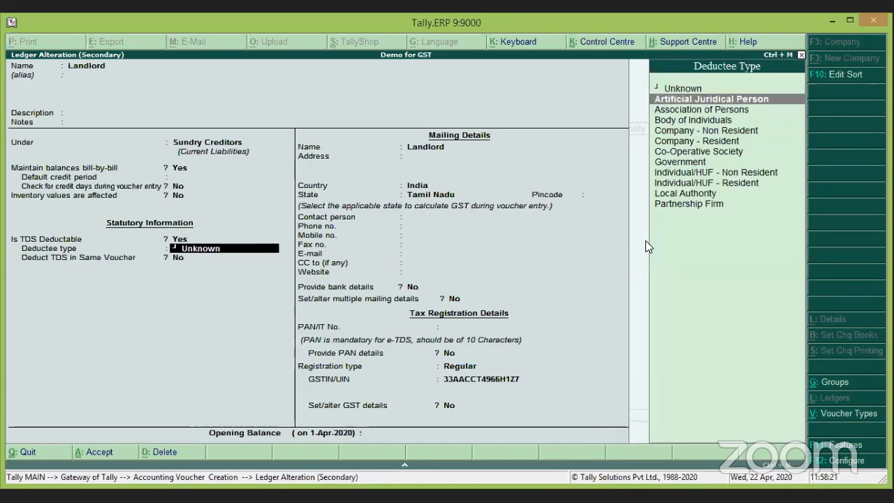
pyautogui.press('Down')
pyautogui.press('Down')
pyautogui.press('Down')
pyautogui.press('Down')
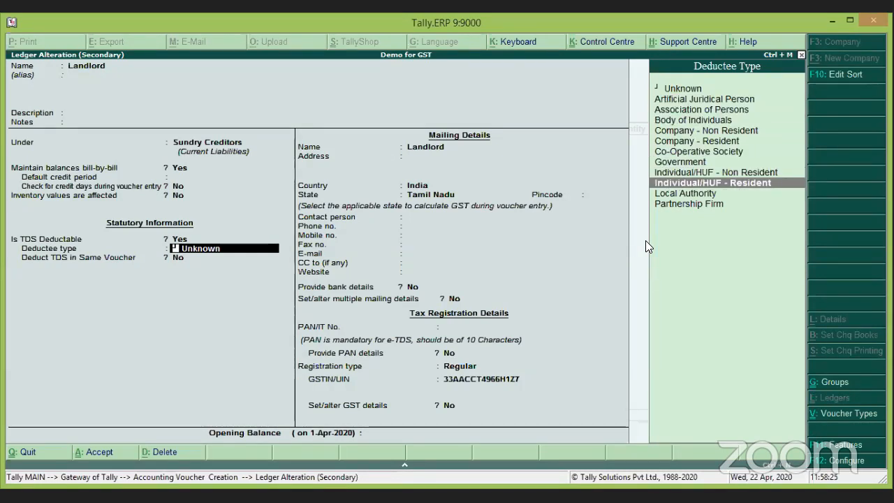
pyautogui.press('Return')
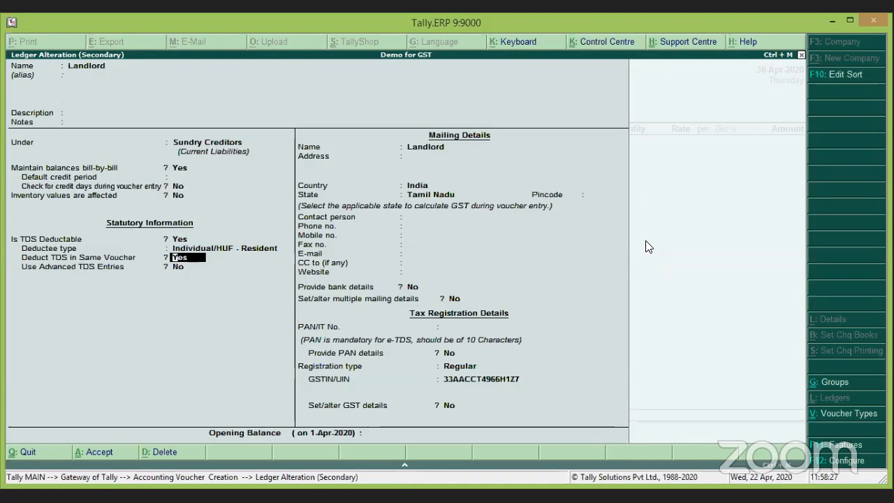
# Set All Items as nature of payment, enter the landlord's PAN, and save the ledger and party details.
pyautogui.press('Return')
pyautogui.press('Return')
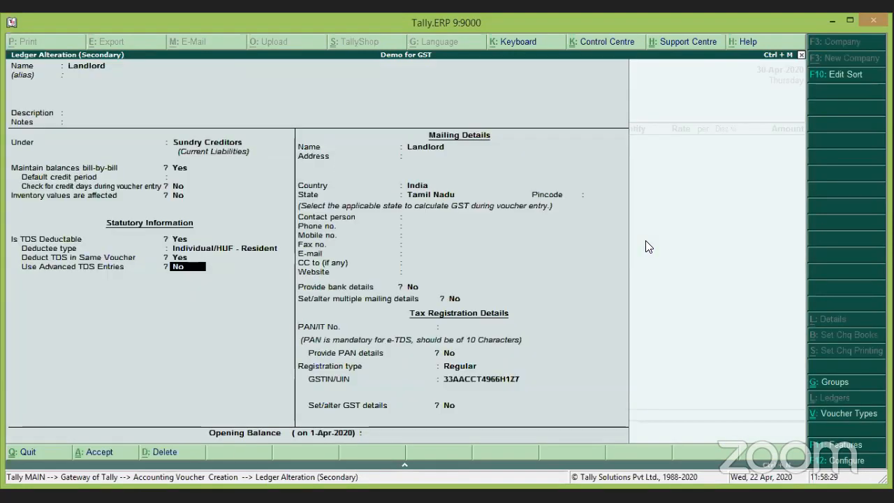
pyautogui.press('Return')
pyautogui.press('Return')
pyautogui.press('Return')
pyautogui.press('Return')
pyautogui.press('Return')
pyautogui.press('Return')
pyautogui.press('Return')
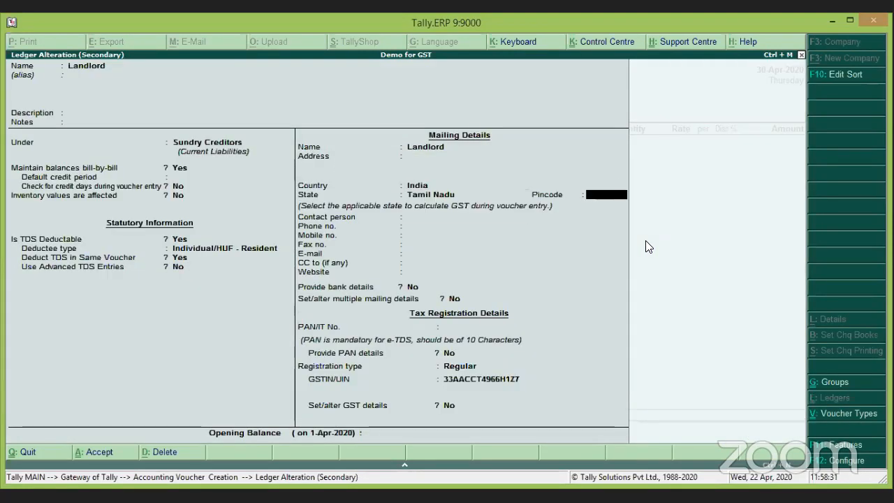
pyautogui.press('Return')
pyautogui.press('Return')
pyautogui.press('Return')
pyautogui.press('Return')
pyautogui.press('Return')
pyautogui.press('Return')
pyautogui.press('Return')
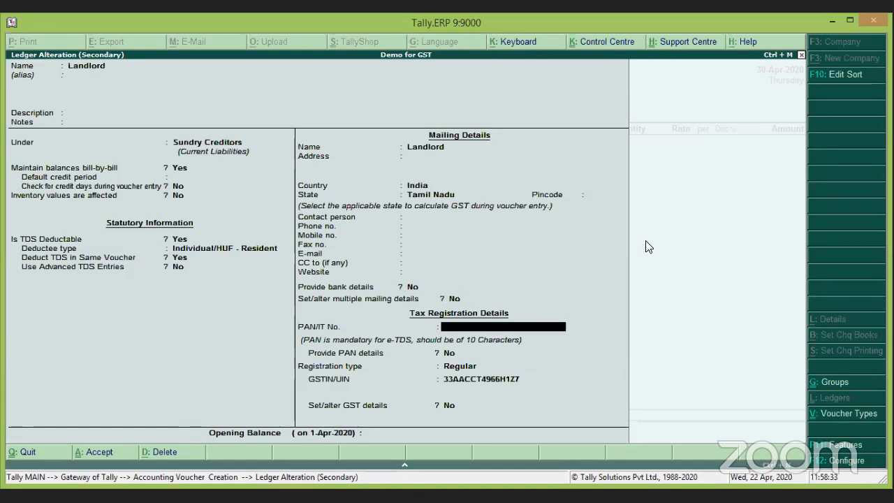
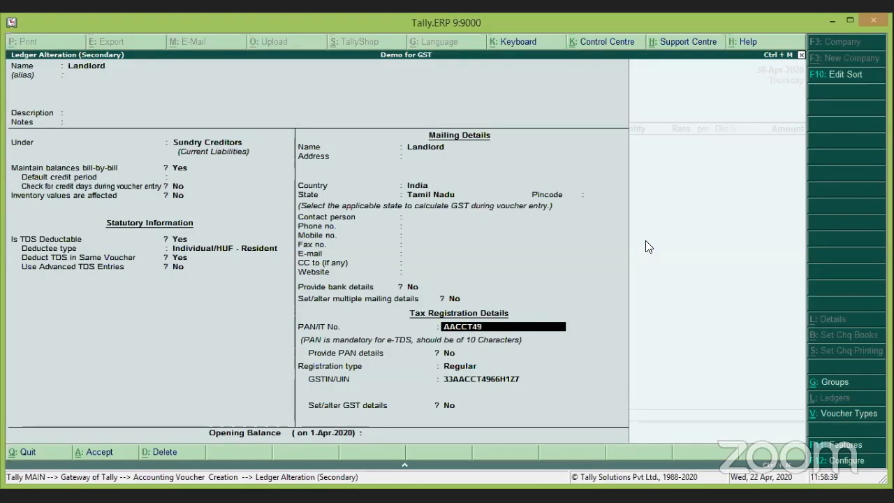
pyautogui.press('Return')
pyautogui.press('Return')
pyautogui.press('Return')
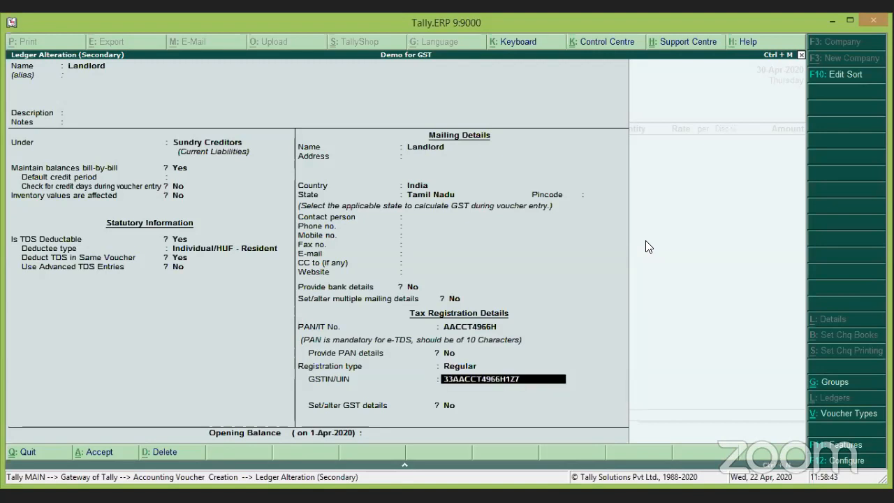
pyautogui.hotkey('ctrl', 'a')
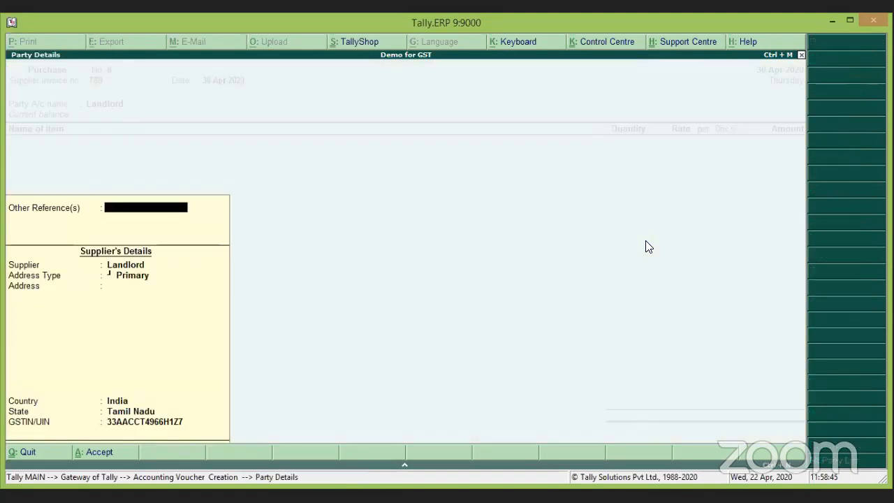
pyautogui.hotkey('ctrl', 'a')
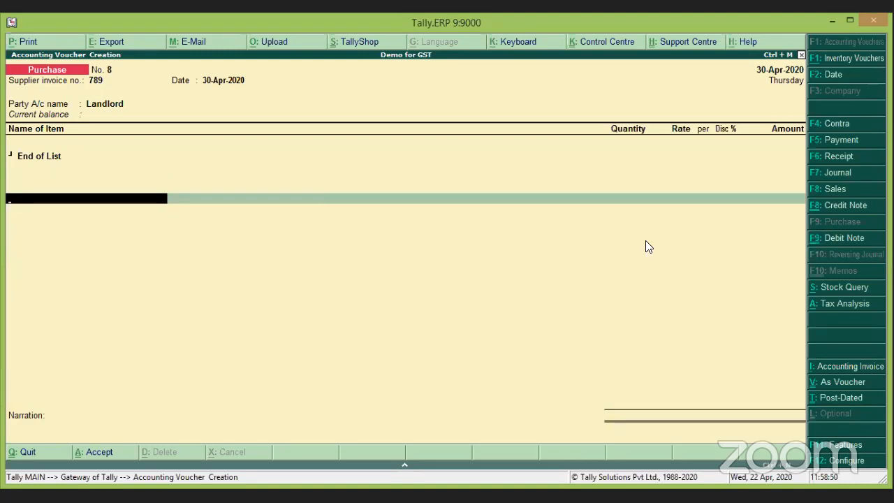
# Create a 'Rent' ledger under Direct Expenses with GST details switched on.
pyautogui.hotkey('alt', 'c')
pyautogui.write('Rent')
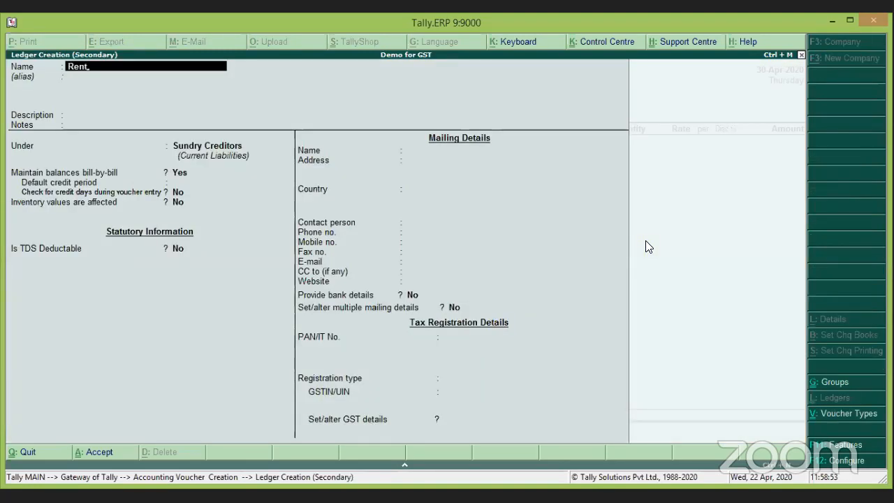
pyautogui.press('Return')
pyautogui.press('Return')
pyautogui.press('Return')
pyautogui.press('Return')
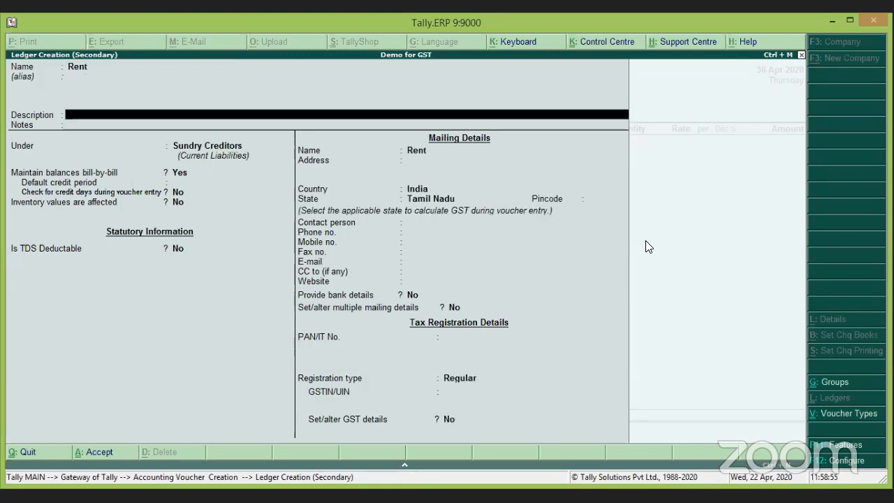
pyautogui.write('Direct Expenses')
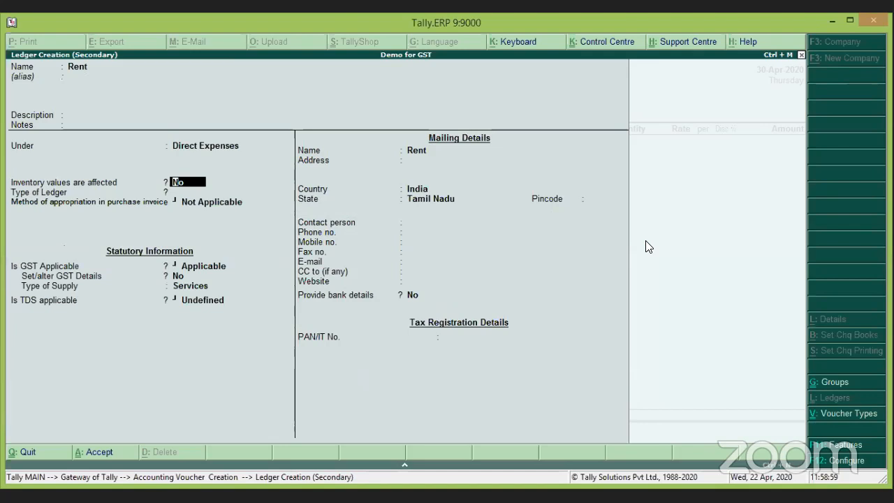
pyautogui.press('Return')
pyautogui.press('Return')
pyautogui.press('Return')
pyautogui.press('Return')
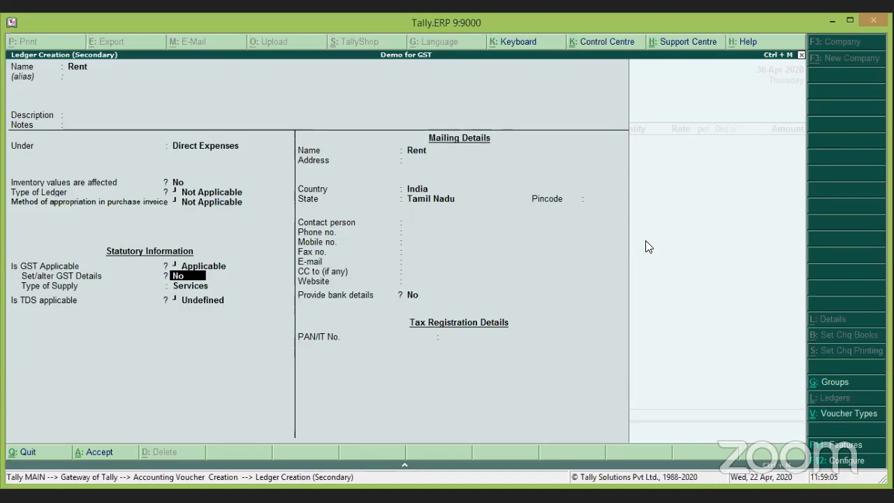
pyautogui.write('y')
pyautogui.press('Return')
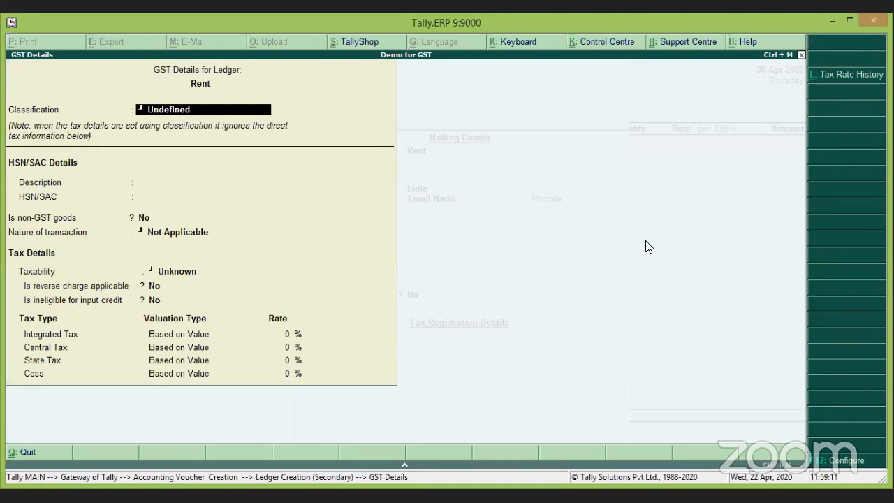
# Give Rent HSN/SAC 958758, Taxable, 18% integrated and 9% central and state tax.
pyautogui.press('Return')
pyautogui.press('Return')
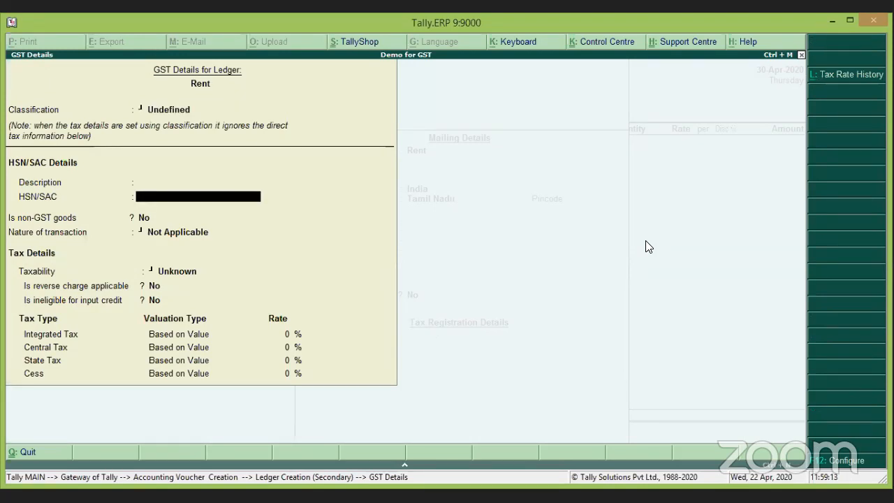
pyautogui.write('958758')
pyautogui.press('Return')
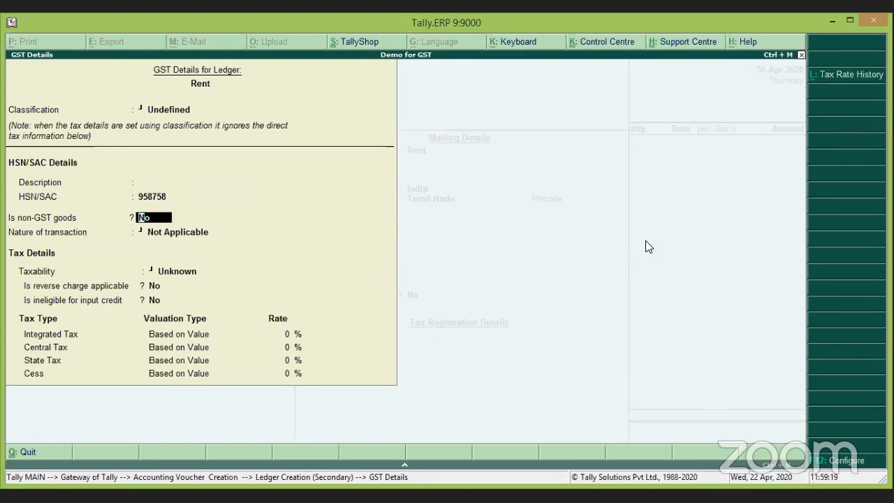
pyautogui.press('Return')
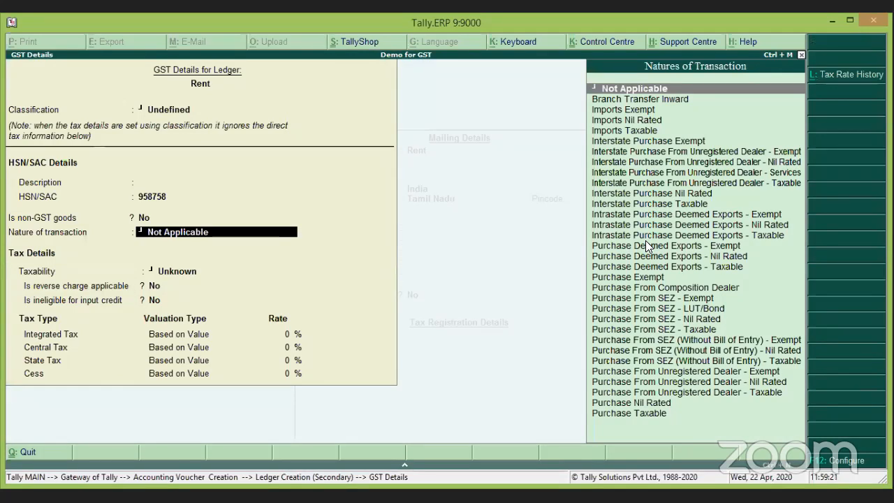
pyautogui.press('Return')
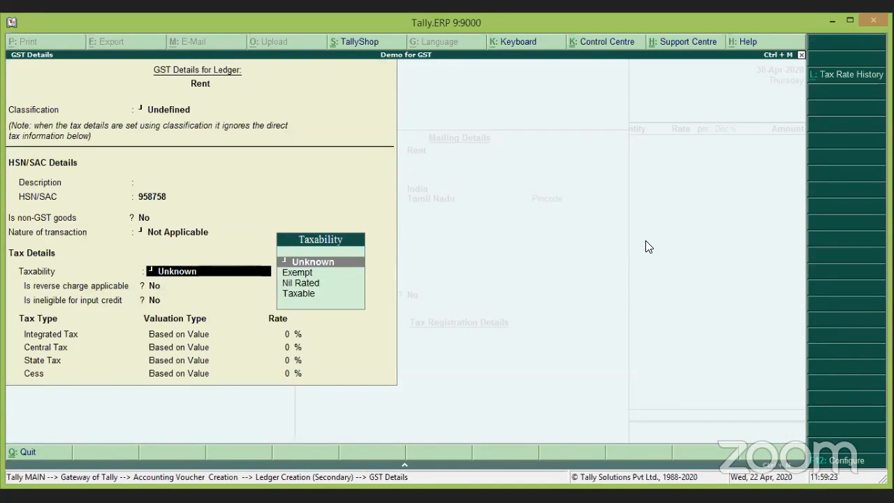
pyautogui.press('Down')
pyautogui.press('Down')
pyautogui.press('Down')
pyautogui.press('Return')
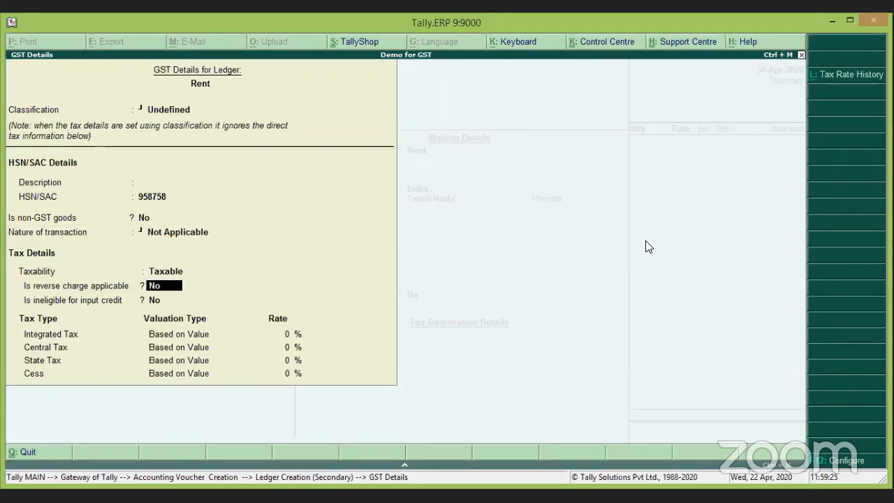
pyautogui.press('Return')
pyautogui.press('Return')
pyautogui.write('18')
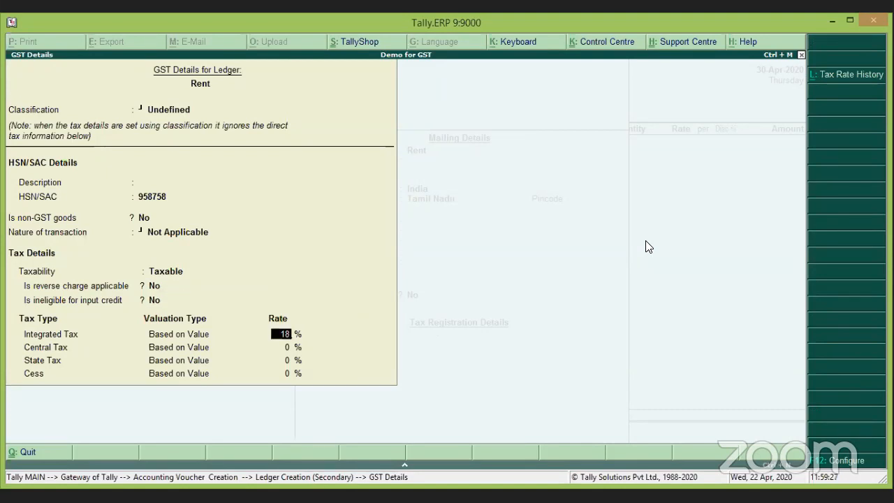
pyautogui.press('Return')
pyautogui.press('Return')
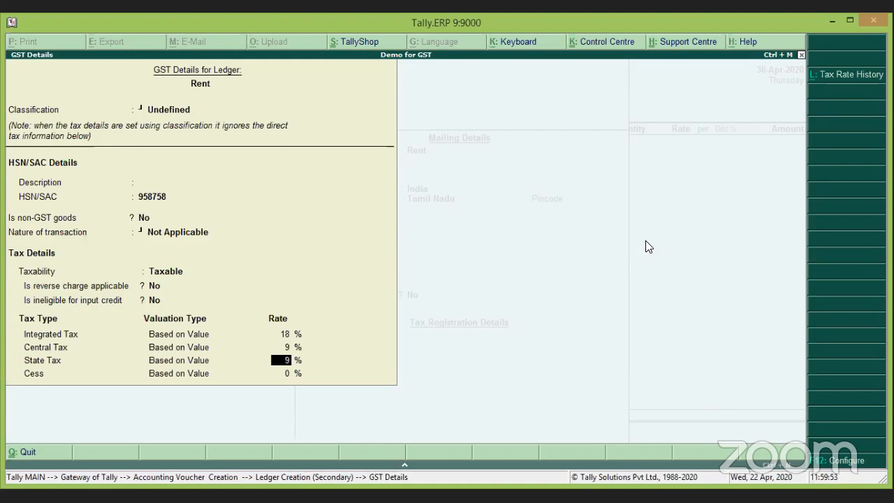
pyautogui.press('Return')
# Mark the Rent ledger as TDS applicable and choose New Category for nature of payment.
pyautogui.press('Return')
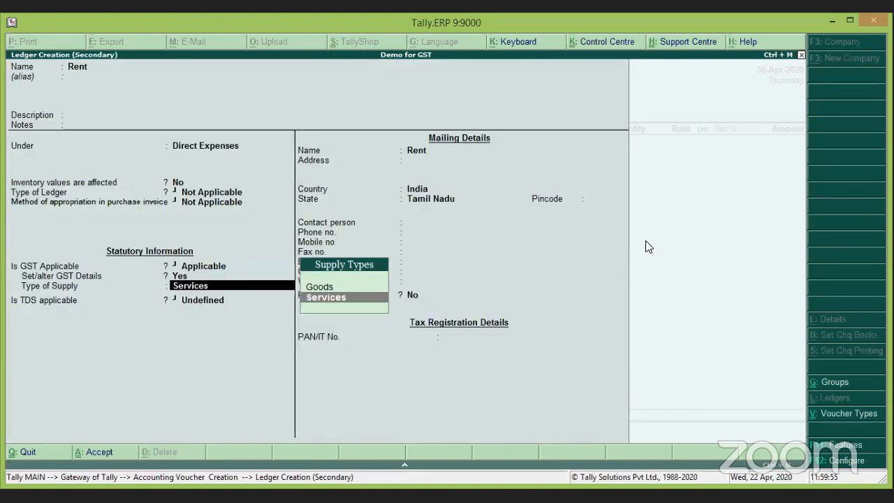
pyautogui.press('Return')
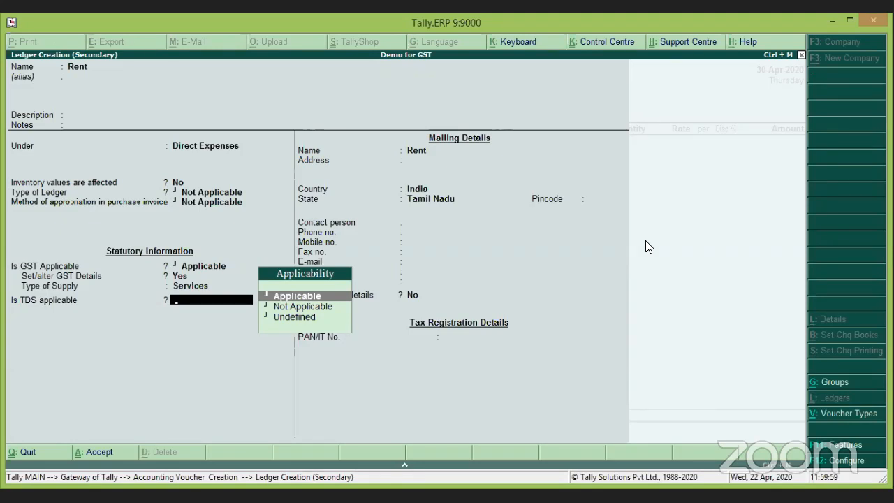
pyautogui.press('Return')
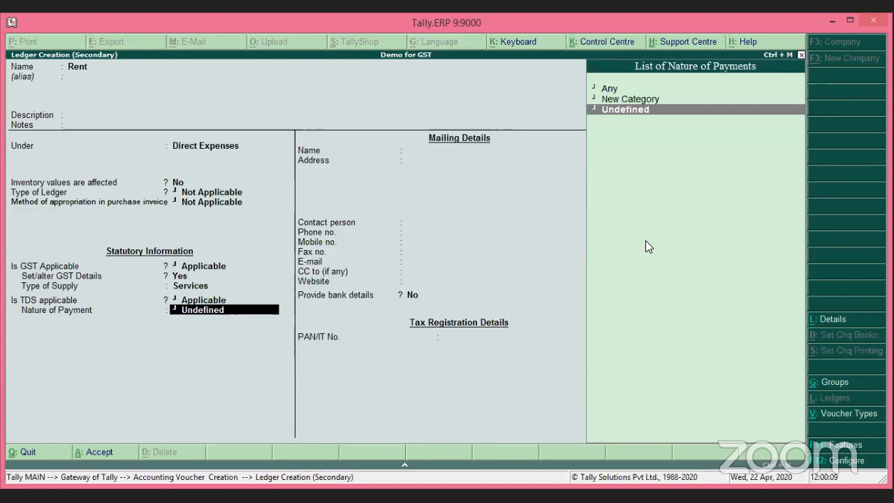
pyautogui.press('Up')
pyautogui.press('Up')
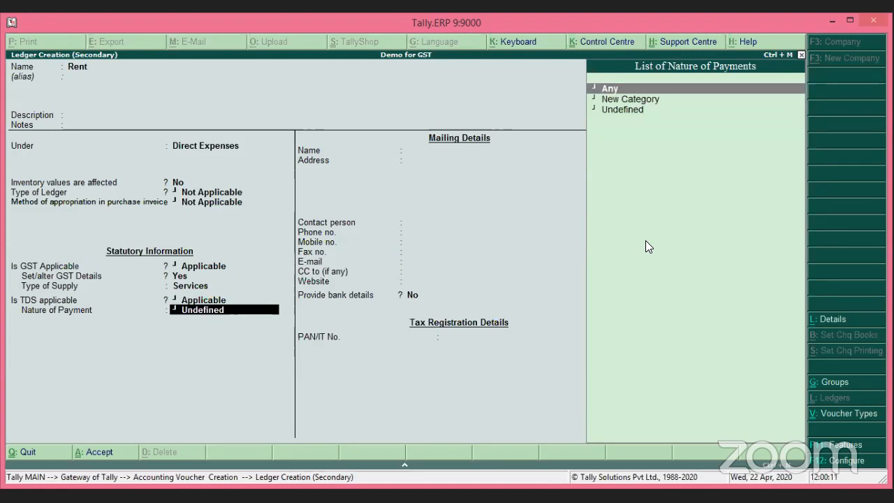
pyautogui.press('Down')
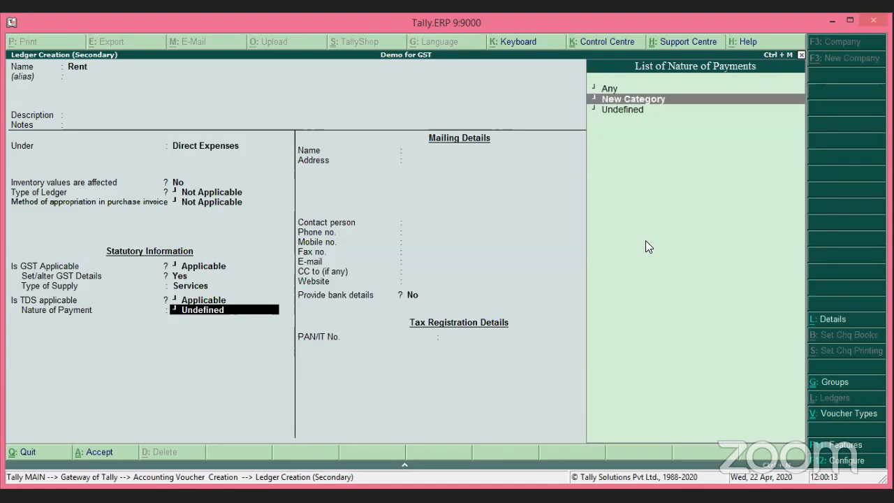
pyautogui.press('Down')
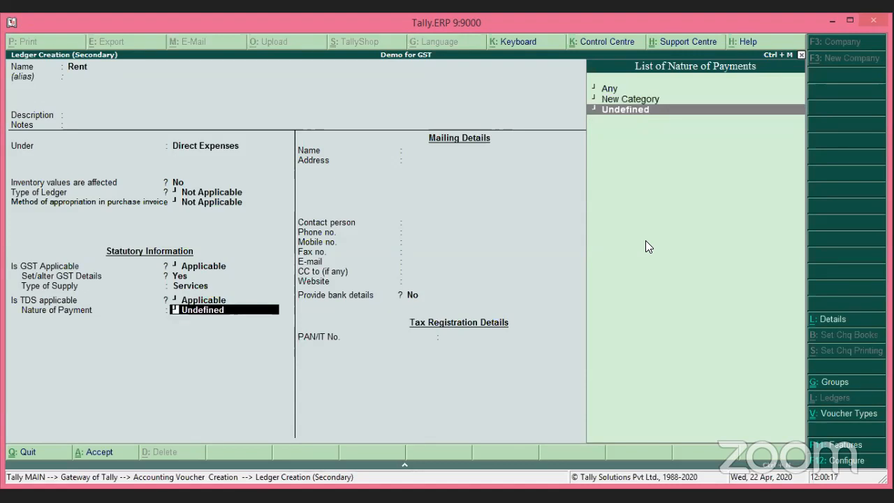
pyautogui.press('Up')
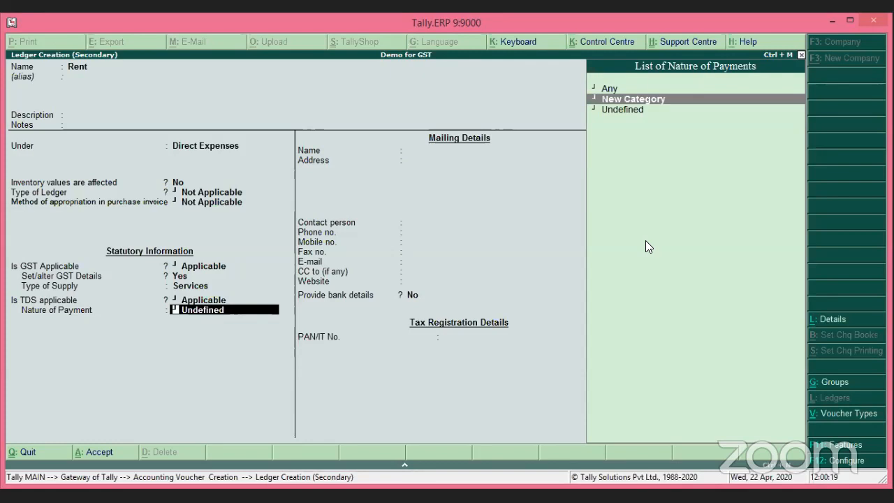
pyautogui.press('Return')
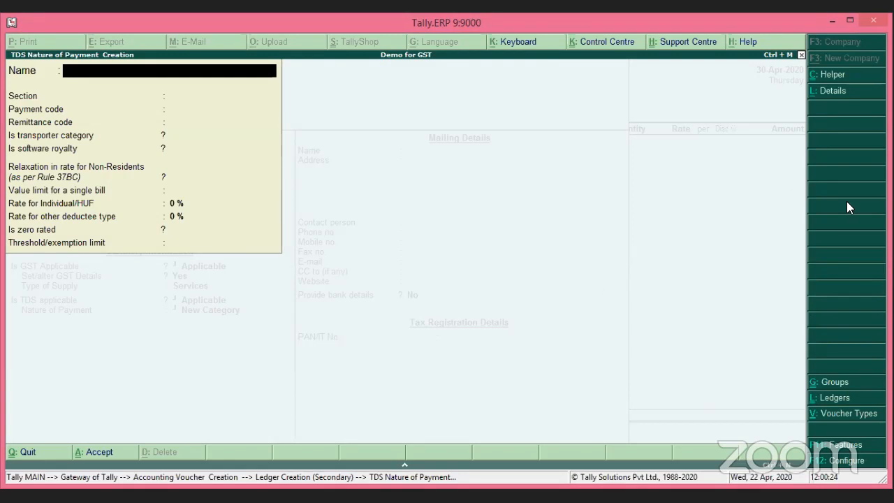
# Define nature 'Rent of Land, Building Or Furniture' (194I) at 10% for all deductees and save it.
pyautogui.click(836, 77)
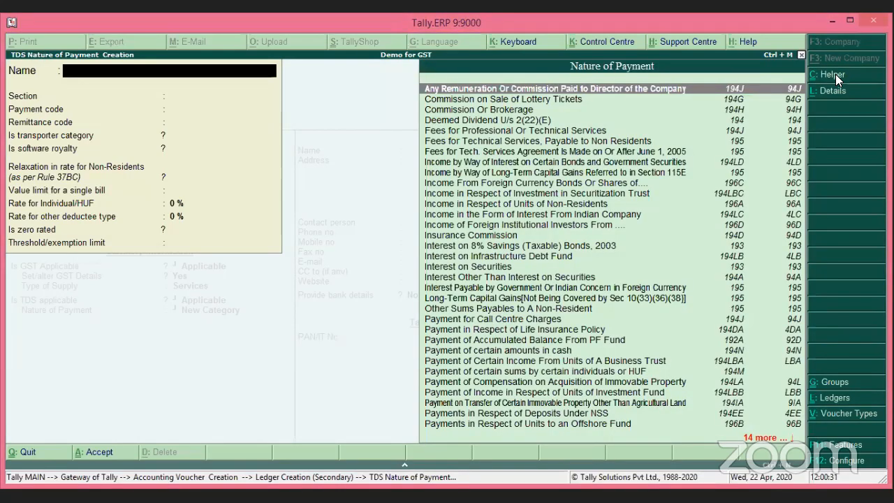
pyautogui.write('Re')
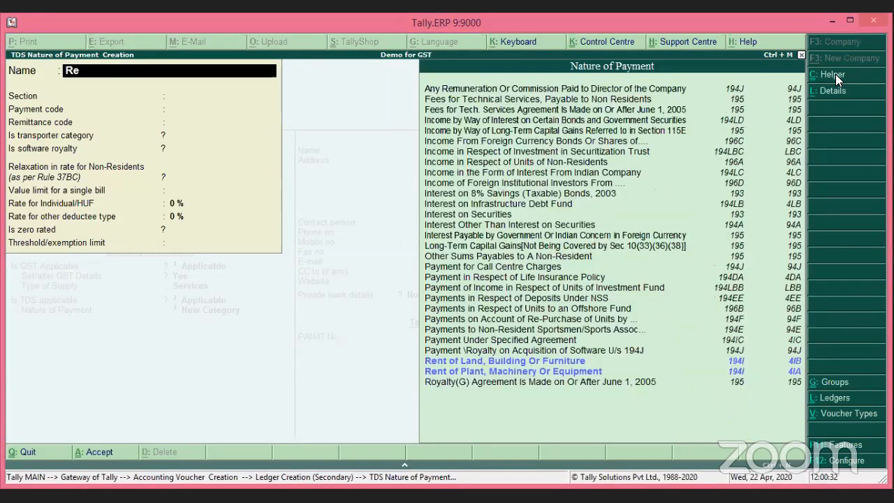
pyautogui.write('nt')
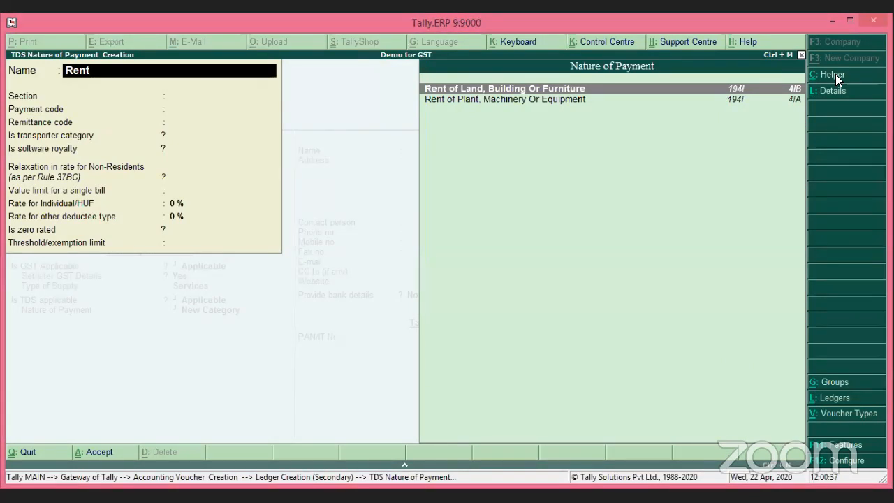
pyautogui.press('Return')
pyautogui.press('Return')
pyautogui.press('Return')
pyautogui.press('Return')
pyautogui.press('Return')
pyautogui.press('Return')
pyautogui.press('Return')
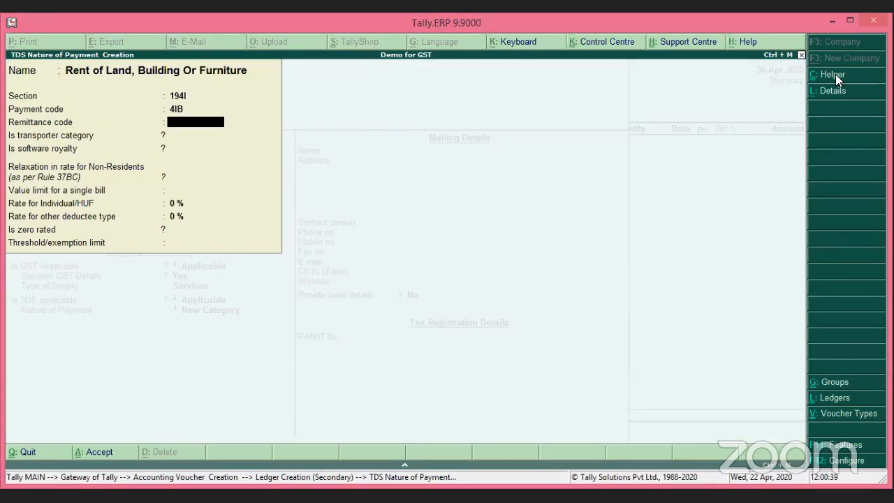
pyautogui.press('Return')
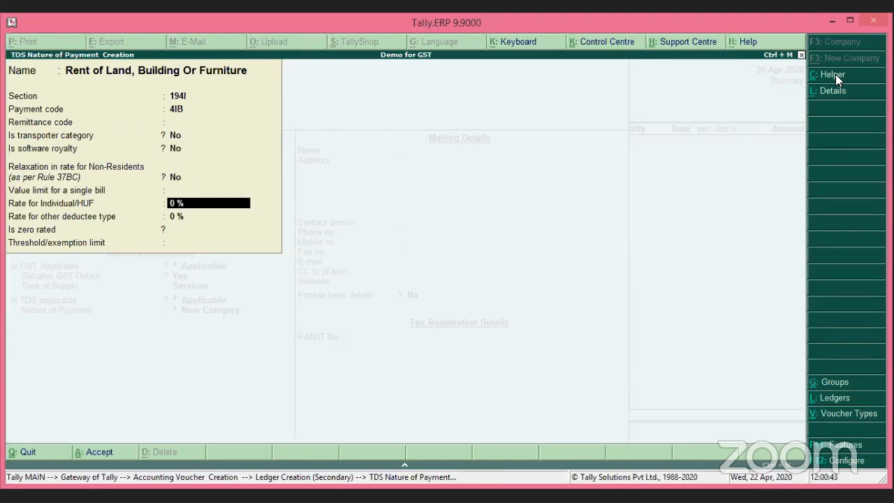
pyautogui.write('10')
pyautogui.press('Return')
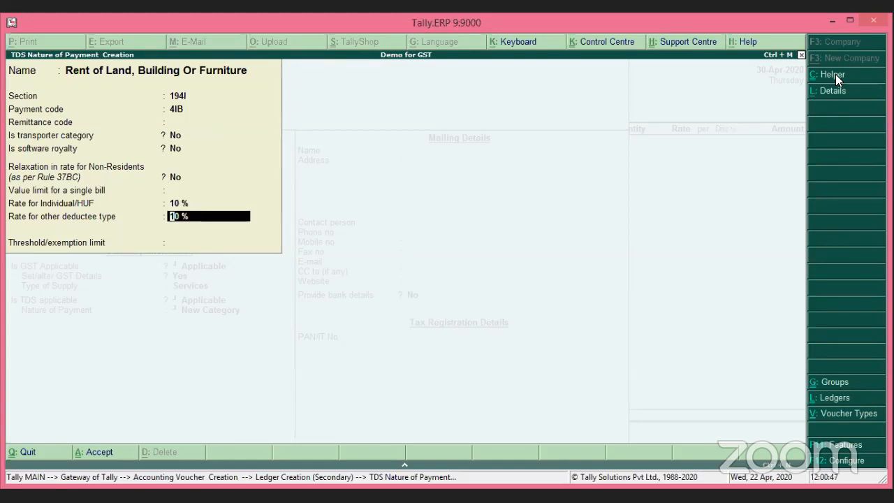
pyautogui.press('Return')
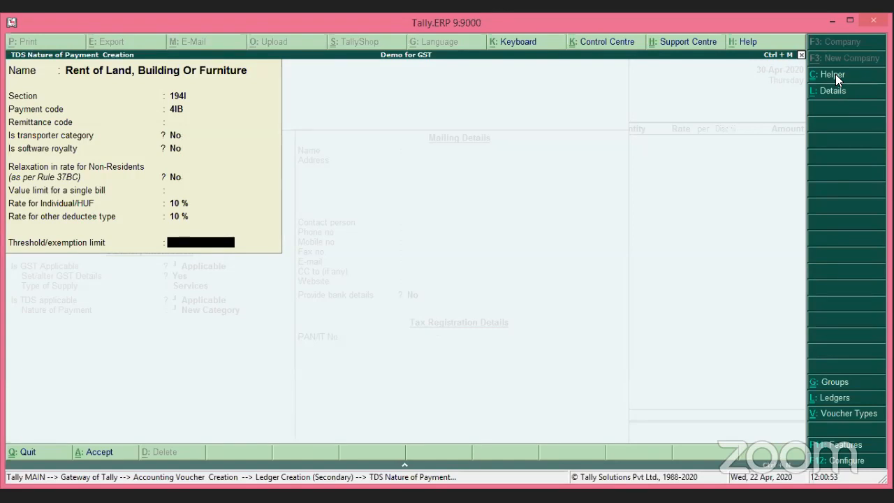
pyautogui.press('Return')
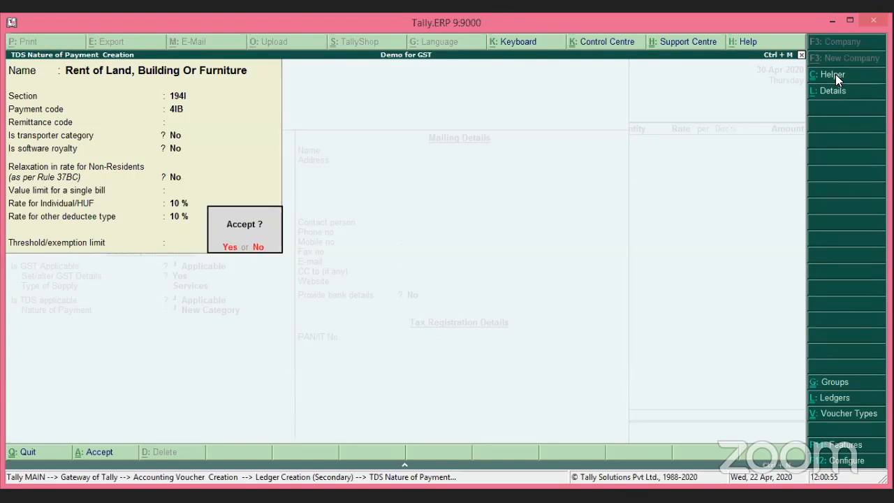
pyautogui.press('Return')
pyautogui.press('Return')
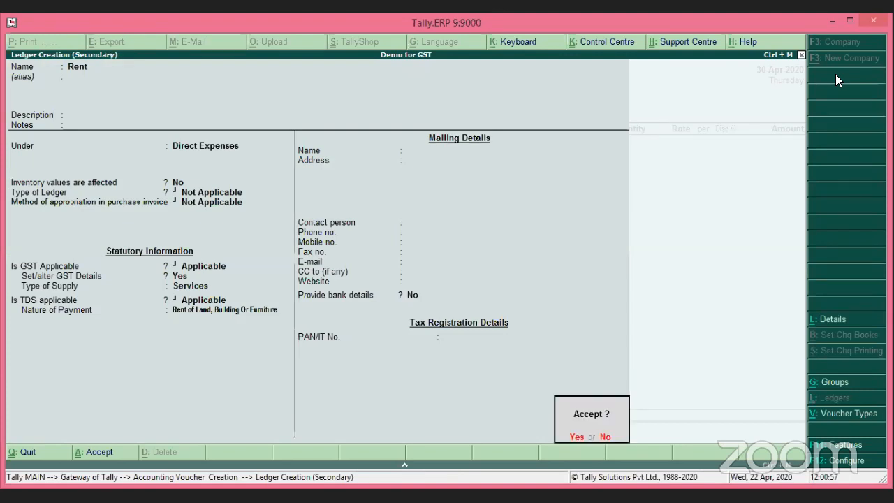
pyautogui.press('Return')
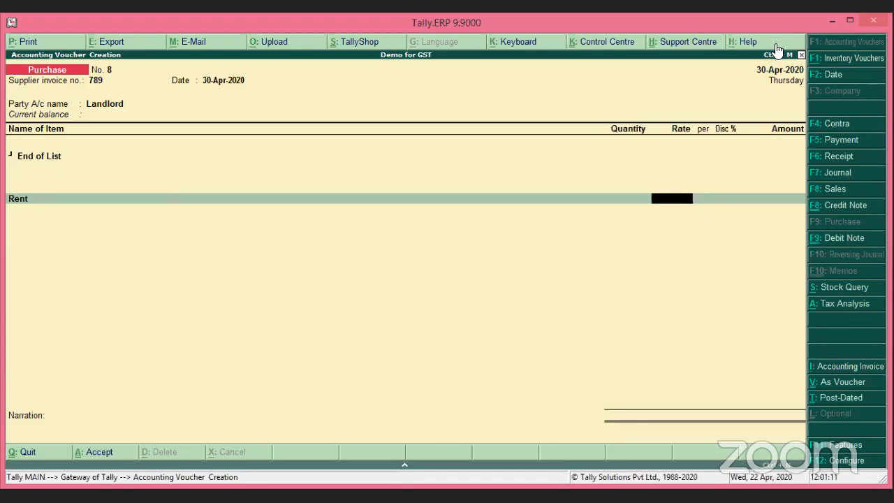
# Reopen the Rent line on Purchase voucher 8 and bring up the Rent ledger for alteration.
pyautogui.click(19, 198)
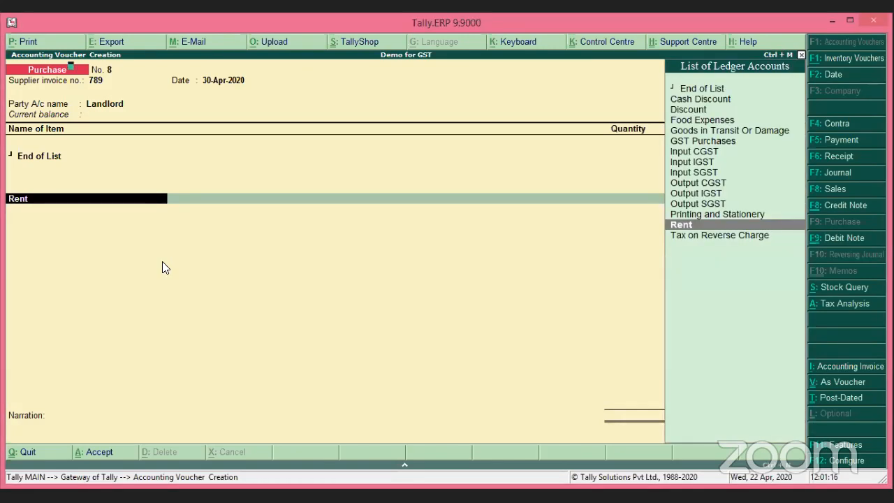
pyautogui.hotkey('ctrl', 'Return')
pyautogui.press('Return')
pyautogui.press('Return')
pyautogui.press('Return')
pyautogui.press('Return')
pyautogui.press('Return')
pyautogui.press('Return')
pyautogui.press('Return')
pyautogui.press('Return')
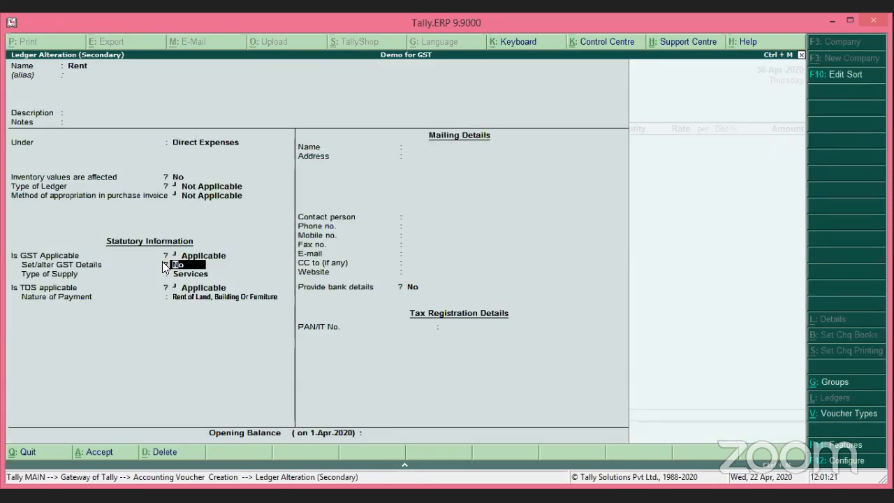
# Enable GST details on the Rent ledger and view its tax rate history.
pyautogui.write('y')
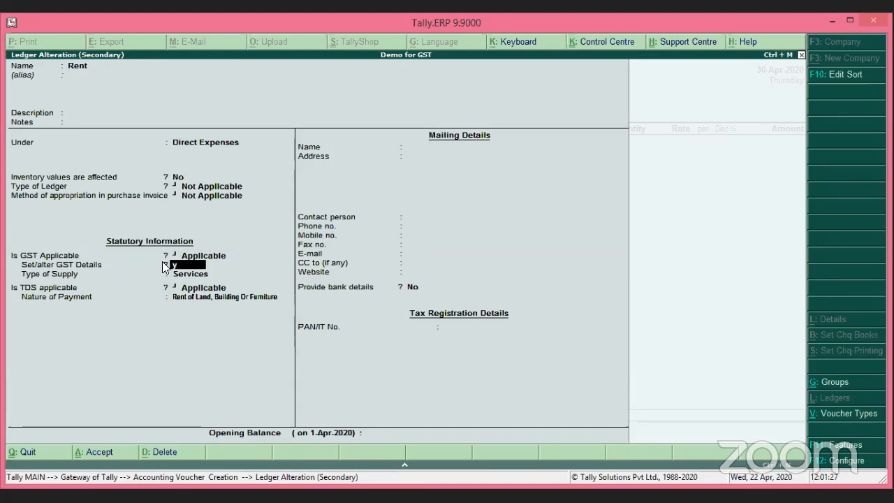
pyautogui.click(164, 264)
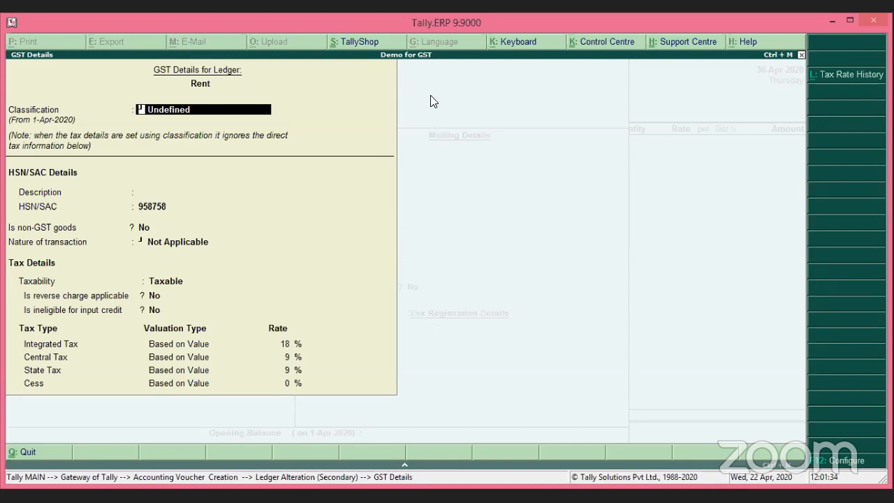
pyautogui.click(870, 82)
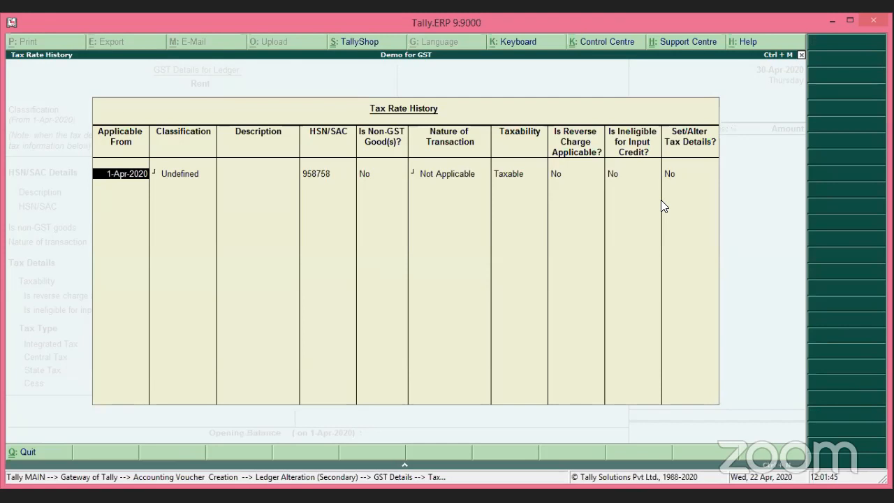
# Confirm the existing Rent row's 18%, 9%, 9% GST rates.
pyautogui.press('Return')
pyautogui.press('Return')
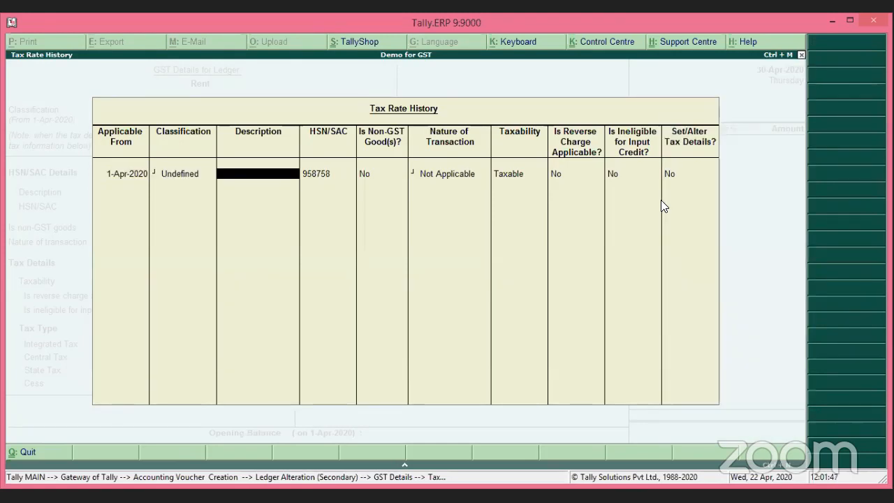
pyautogui.press('Return')
pyautogui.press('Return')
pyautogui.press('Return')
pyautogui.press('Return')
pyautogui.press('Return')
pyautogui.press('Return')
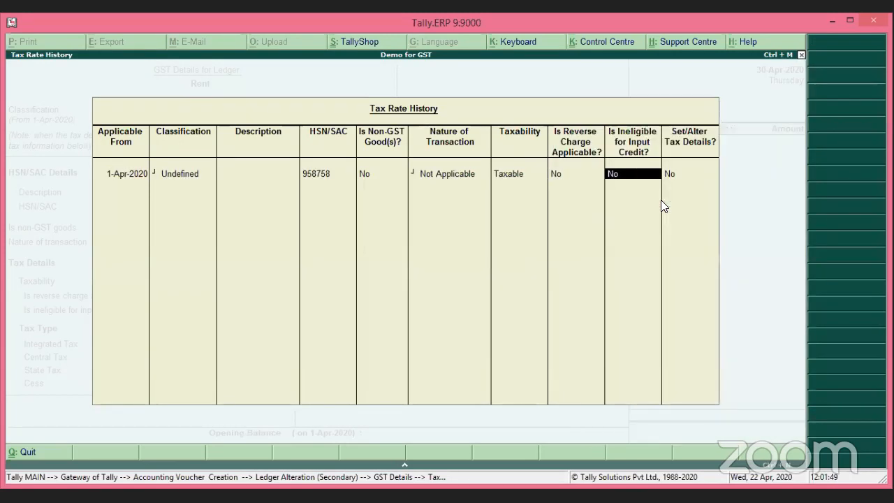
pyautogui.press('Return')
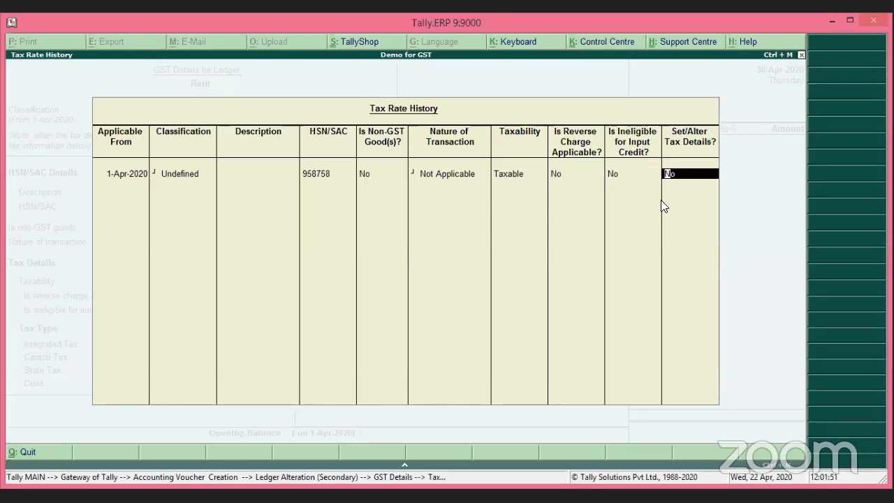
pyautogui.write('y')
pyautogui.press('Return')
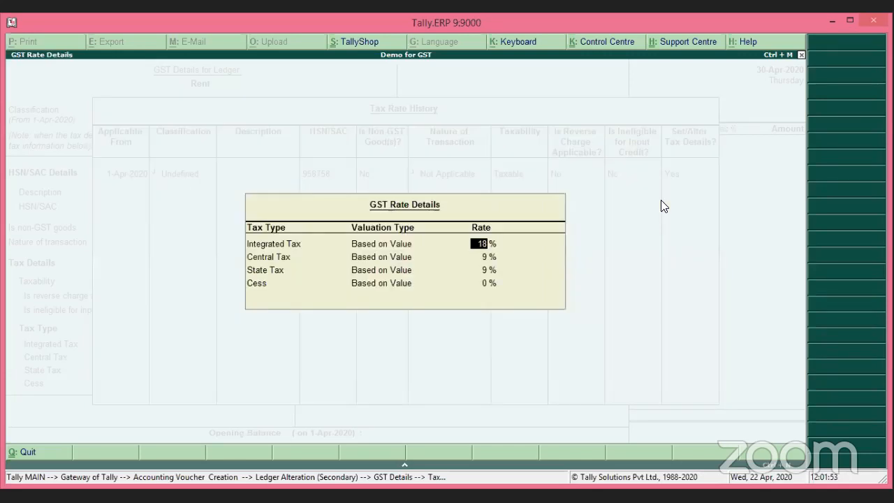
pyautogui.press('Return')
pyautogui.press('Return')
pyautogui.press('Return')
pyautogui.press('Return')
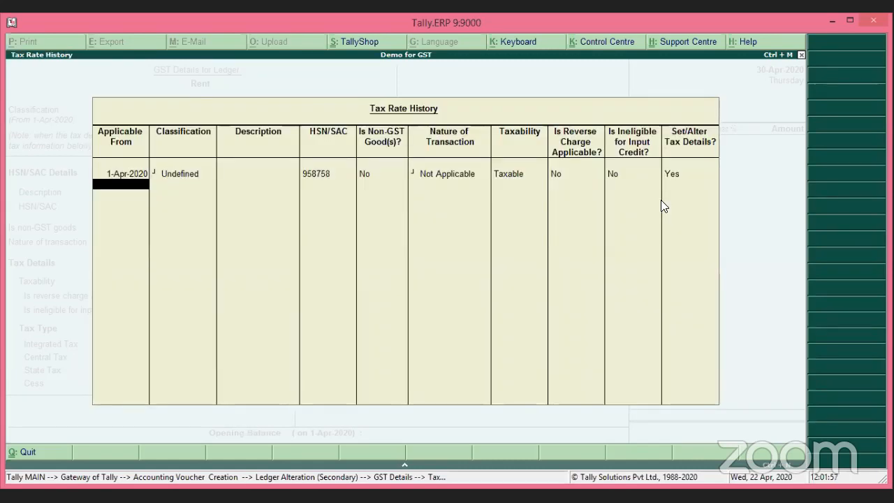
# Add a 1-Sep-2020 row with SAC 958758, taxable, at 12% integrated tax.
pyautogui.write('1-9-20')
pyautogui.press('Return')
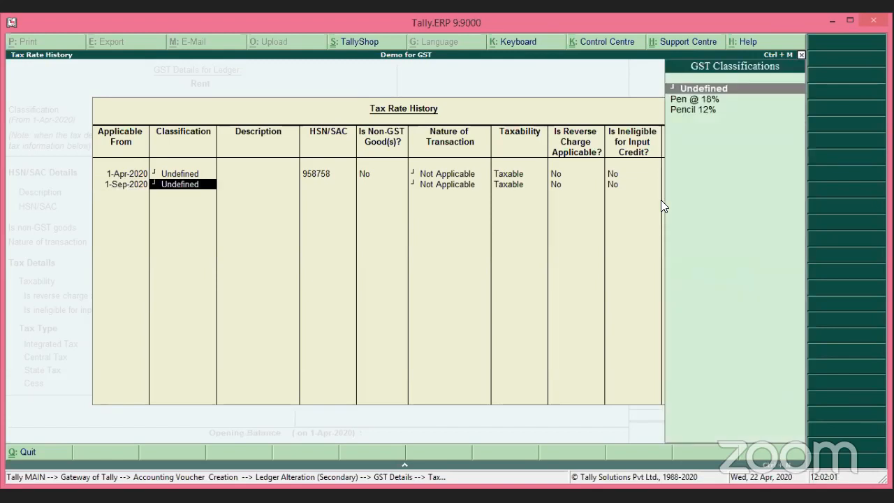
pyautogui.press('Return')
pyautogui.press('Return')
pyautogui.write('958')
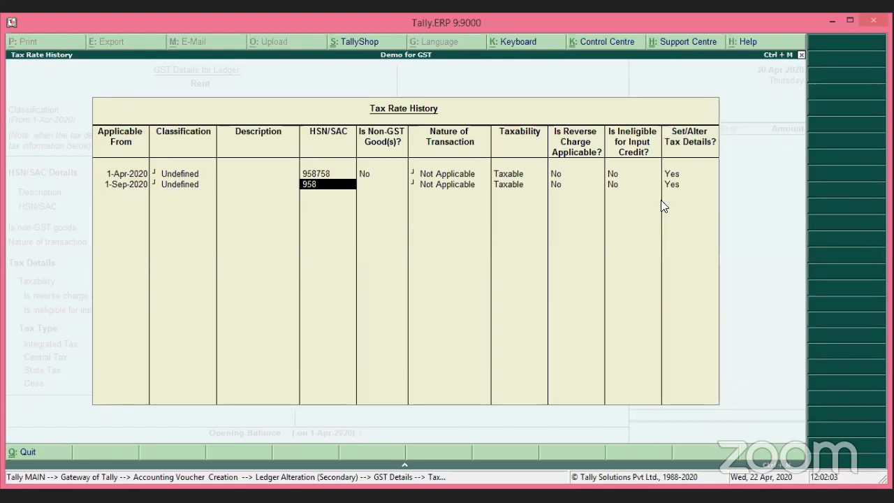
pyautogui.write('758')
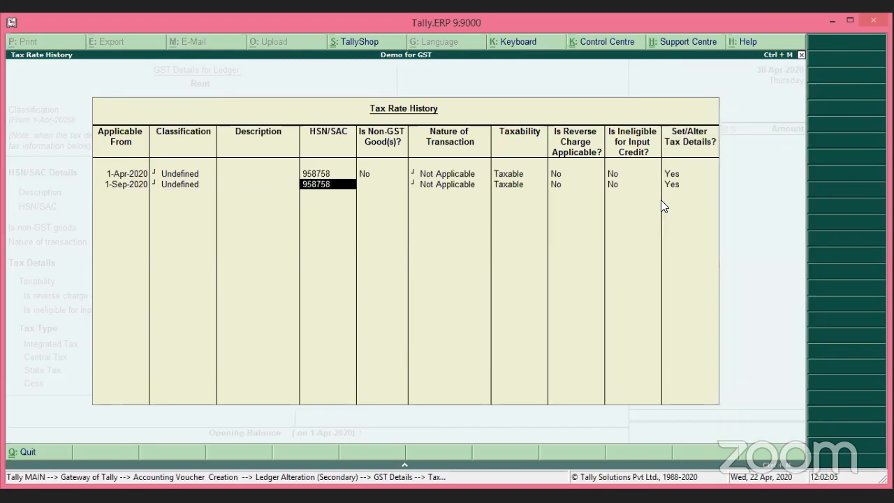
pyautogui.press('Return')
pyautogui.press('Return')
pyautogui.press('Return')
pyautogui.press('Return')
pyautogui.press('Return')
pyautogui.press('Return')
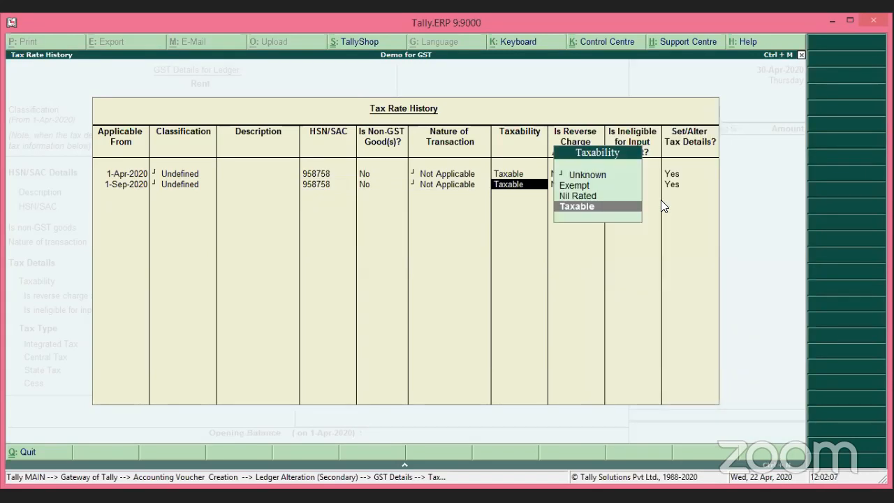
pyautogui.press('Return')
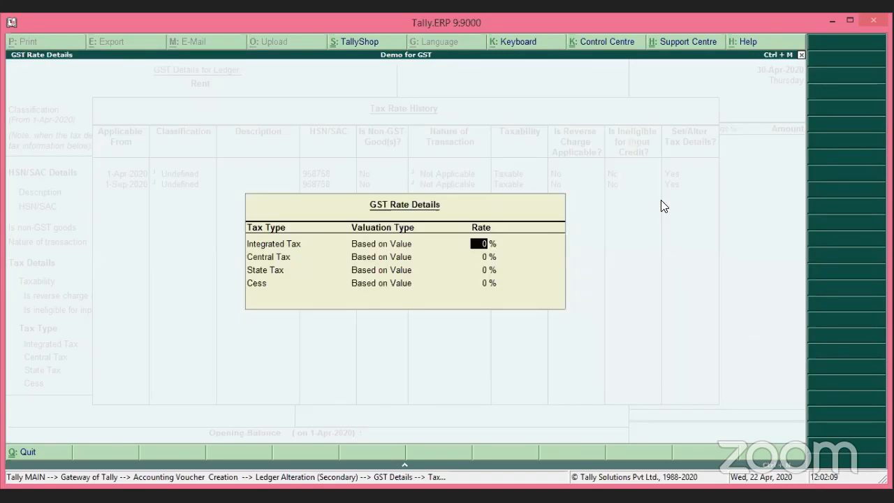
pyautogui.write('12')
pyautogui.press('Return')
pyautogui.press('Return')
pyautogui.press('Return')
pyautogui.press('Return')
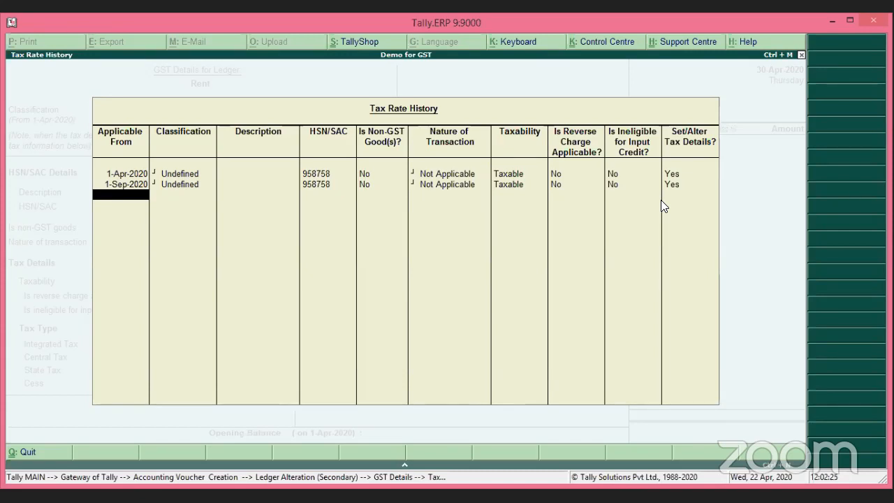
# Correct the first GST rate row's start date to 1-Apr-2020.
pyautogui.press('Up')
pyautogui.press('Up')
pyautogui.write('1-')
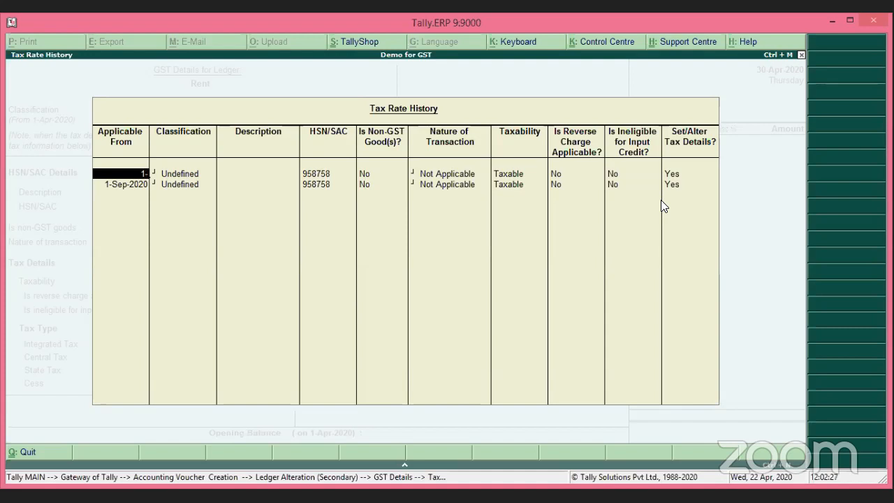
pyautogui.write('9-20')
pyautogui.write('1-4-')
pyautogui.press('BackSpace')
pyautogui.press('BackSpace')
pyautogui.press('BackSpace')
pyautogui.press('BackSpace')
pyautogui.press('BackSpace')
pyautogui.press('BackSpace')
pyautogui.press('BackSpace')
pyautogui.press('BackSpace')
pyautogui.press('BackSpace')
pyautogui.press('BackSpace')
pyautogui.write('1-4-20')
pyautogui.press('Return')
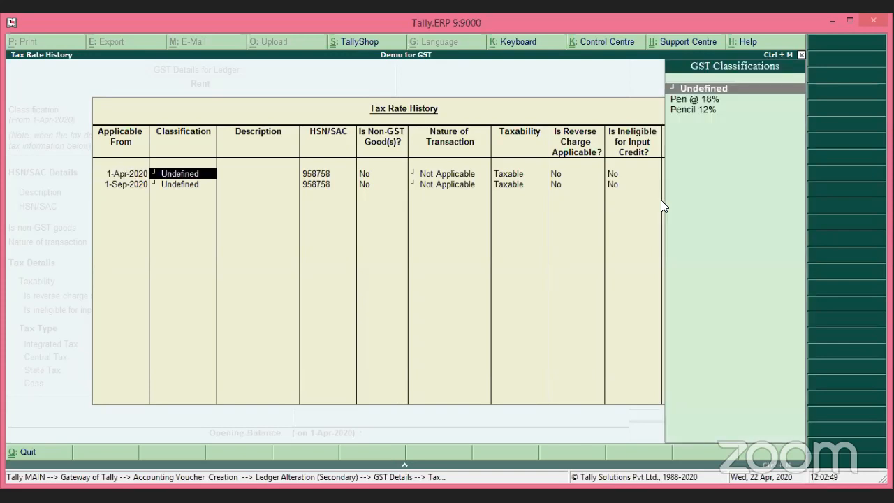
# Keep the 18% rate (9% CGST, 9% SGST) for April and remove the 1-Sep-2020 row.
pyautogui.press('Return')
pyautogui.press('Return')
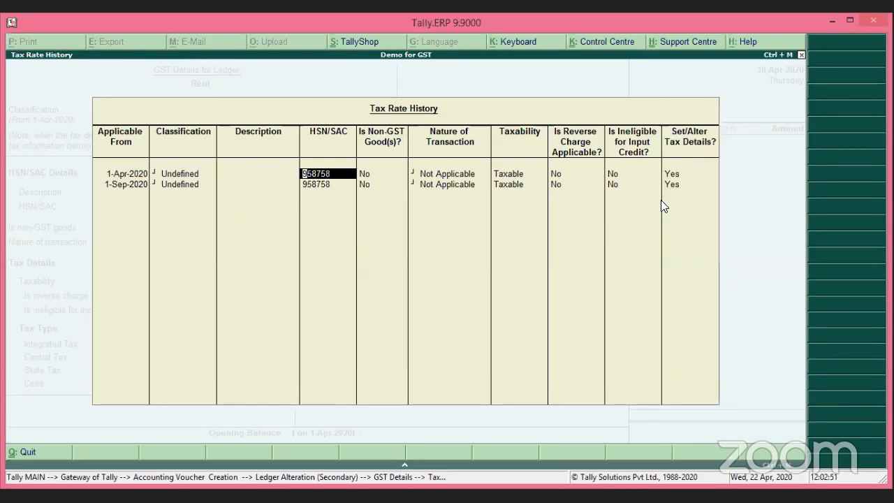
pyautogui.press('Return')
pyautogui.press('Return')
pyautogui.press('Return')
pyautogui.press('Return')
pyautogui.press('Return')
pyautogui.press('Return')
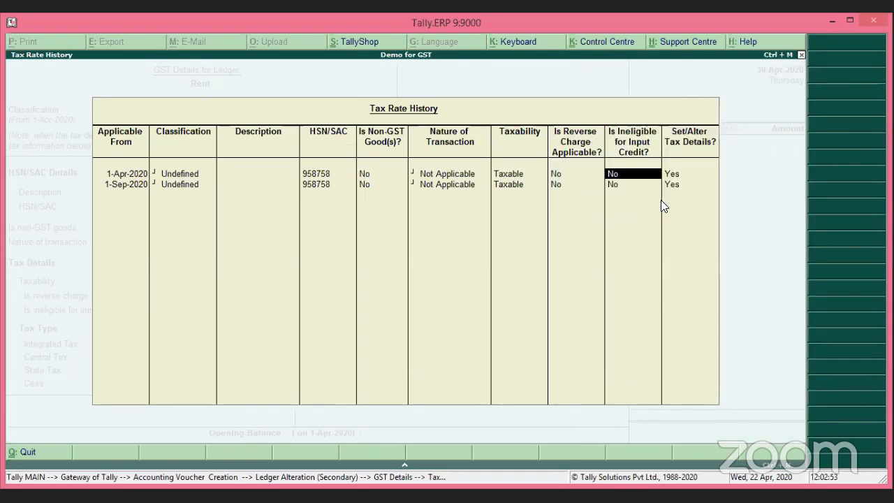
pyautogui.press('Return')
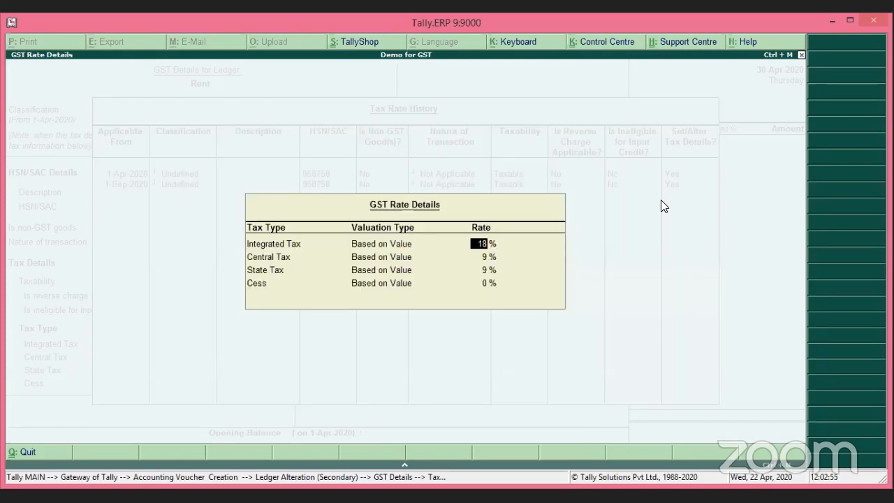
pyautogui.press('Return')
pyautogui.press('Return')
pyautogui.press('Return')
pyautogui.press('Return')
pyautogui.press('BackSpace')
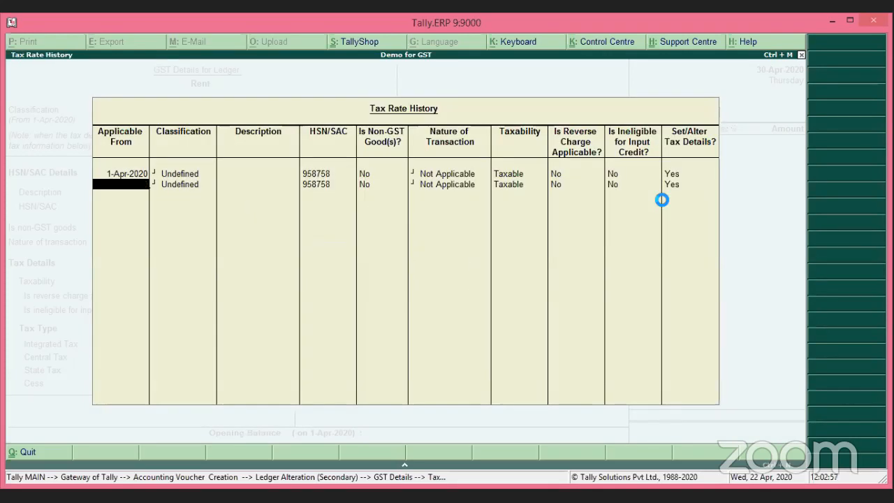
pyautogui.press('Return')
pyautogui.press('Return')
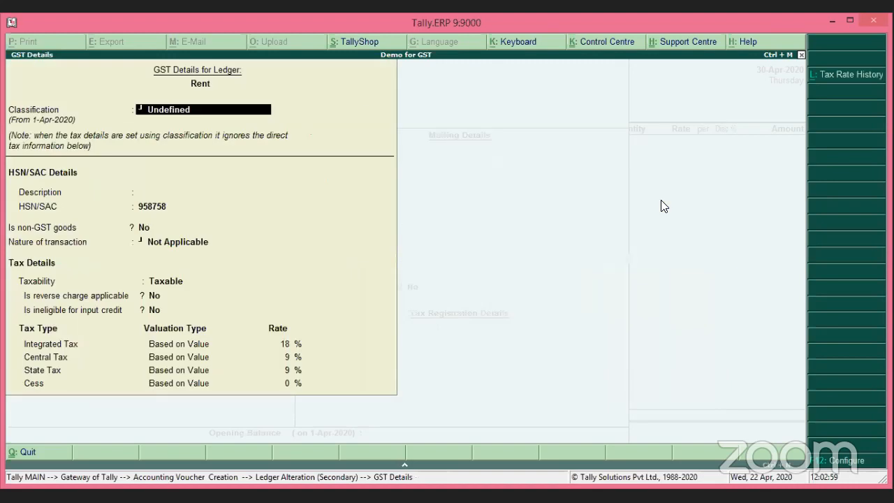
# Keep Services as the supply type and save the altered Rent ledger.
pyautogui.hotkey('ctrl', 'a')
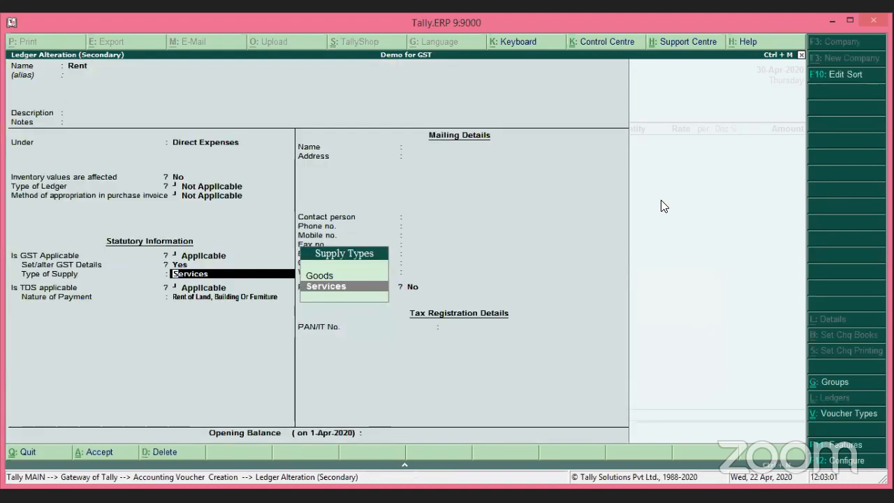
pyautogui.press('Return')
pyautogui.hotkey('ctrl', 'a')
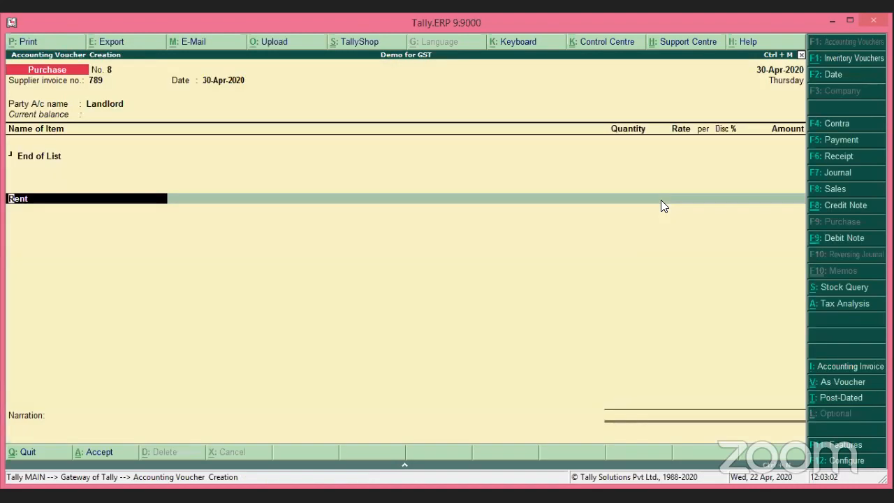
# Enter 15,000 for Rent and accept its TDS nature of payment and Not Applicable GST classification.
pyautogui.press('Return')
pyautogui.press('Return')
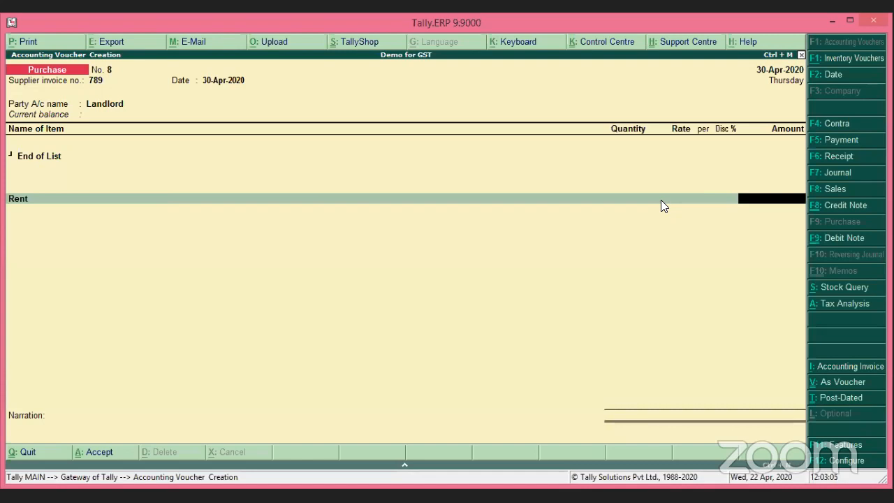
pyautogui.write('15000')
pyautogui.press('Return')
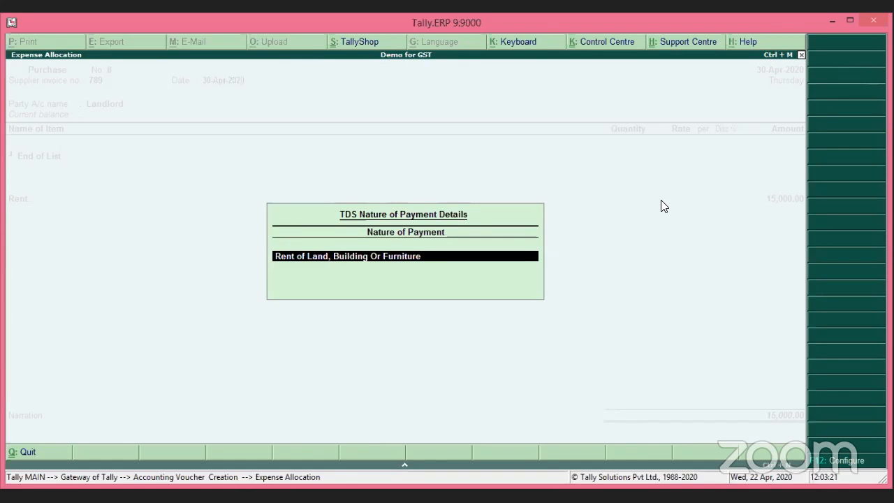
pyautogui.press('Return')
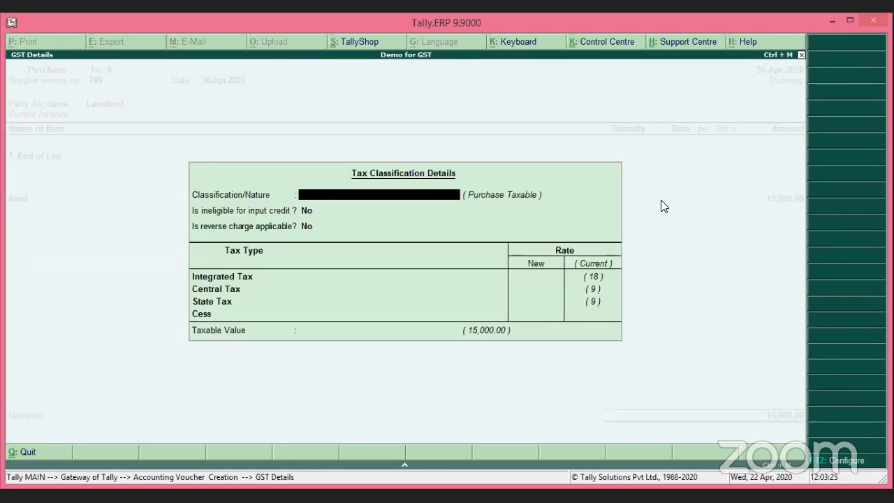
pyautogui.press('Return')
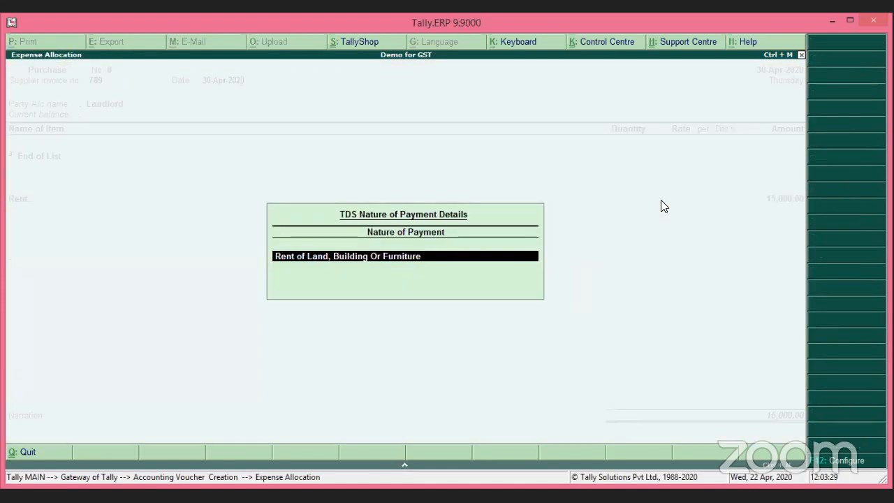
pyautogui.press('Return')
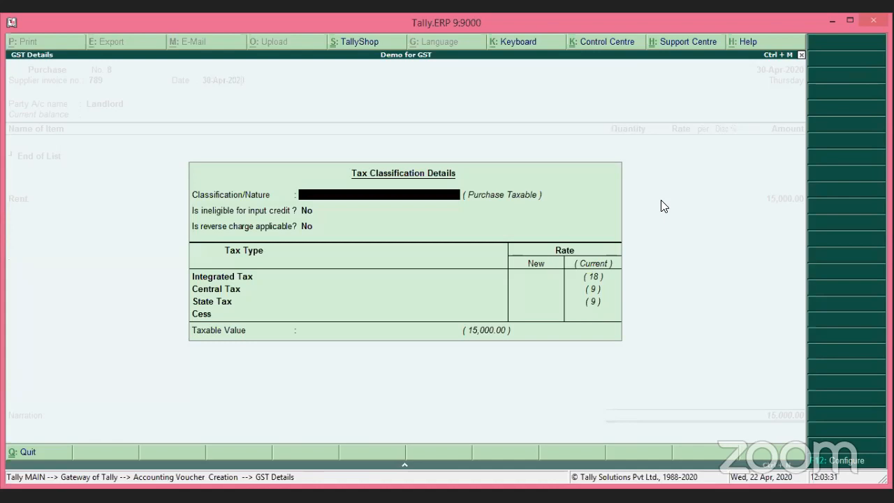
pyautogui.press('Return')
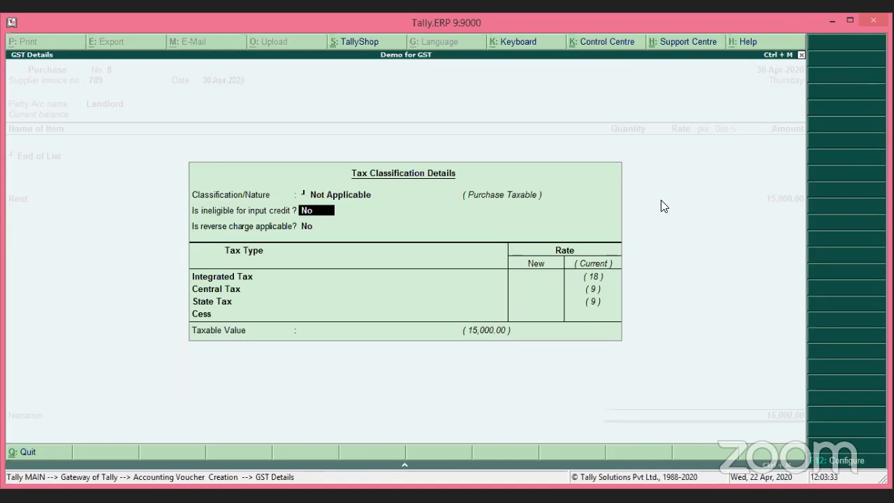
pyautogui.press('Return')
pyautogui.press('Return')
pyautogui.press('Return')
pyautogui.press('Return')
pyautogui.press('Return')
pyautogui.press('Return')
pyautogui.press('Return')
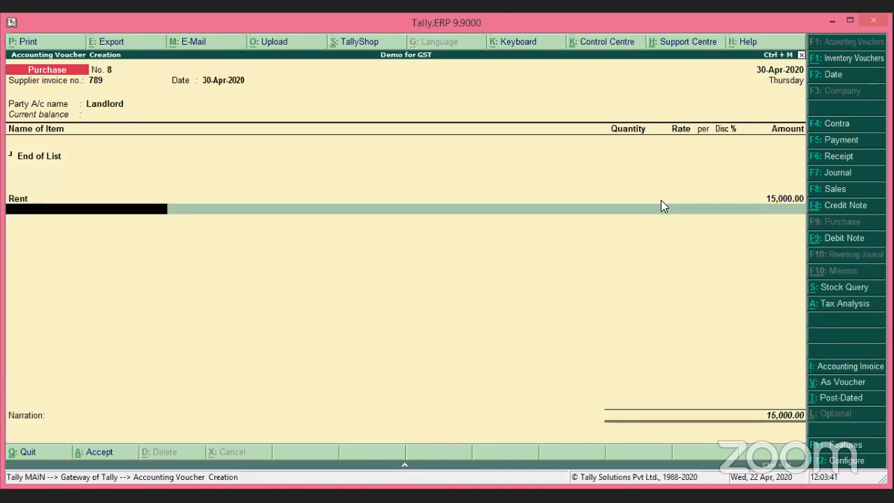
pyautogui.click(662, 203)
# Create ledger 'TDS for Rent' under Duties & Taxes, type TDS, nature Rent of Land, Building Or Furniture.
pyautogui.hotkey('alt', 'c')
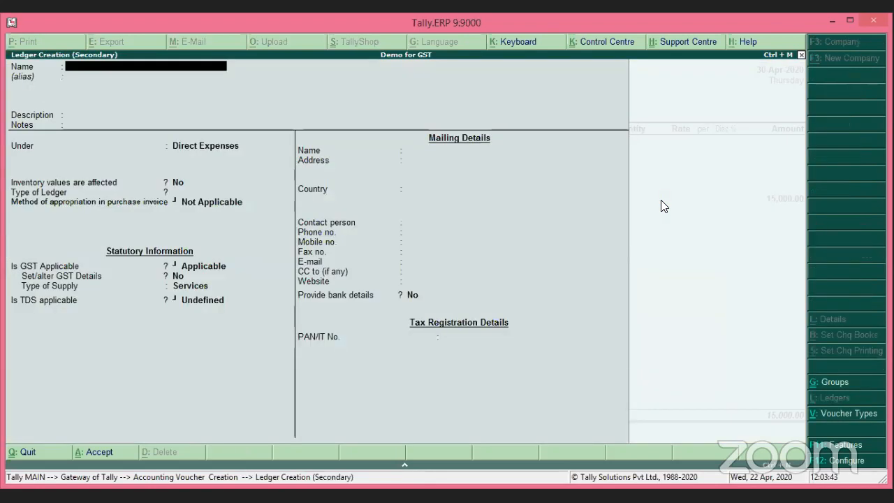
pyautogui.write('TDS')
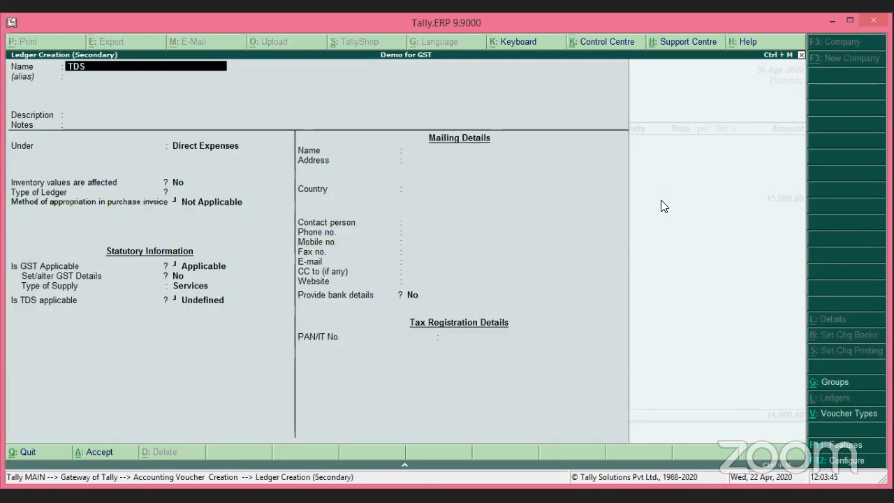
pyautogui.write(' for Rent')
pyautogui.press('Return')
pyautogui.press('Return')
pyautogui.press('Return')
pyautogui.press('Return')
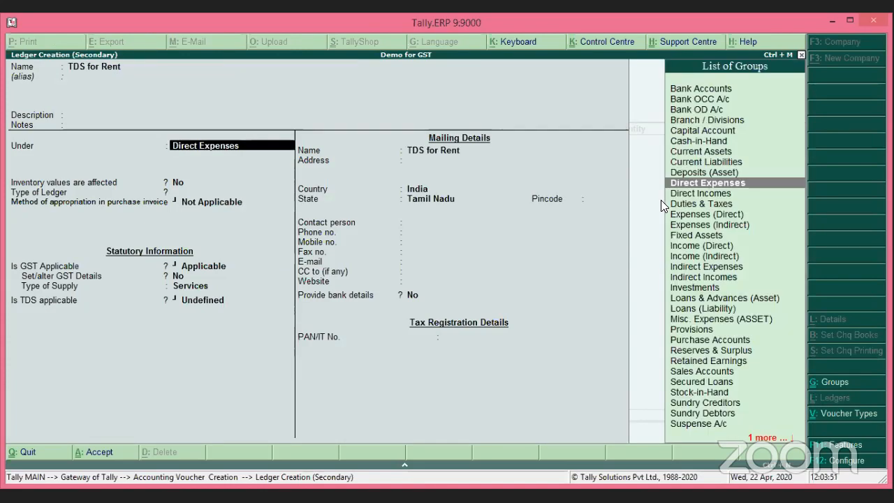
pyautogui.write('Du')
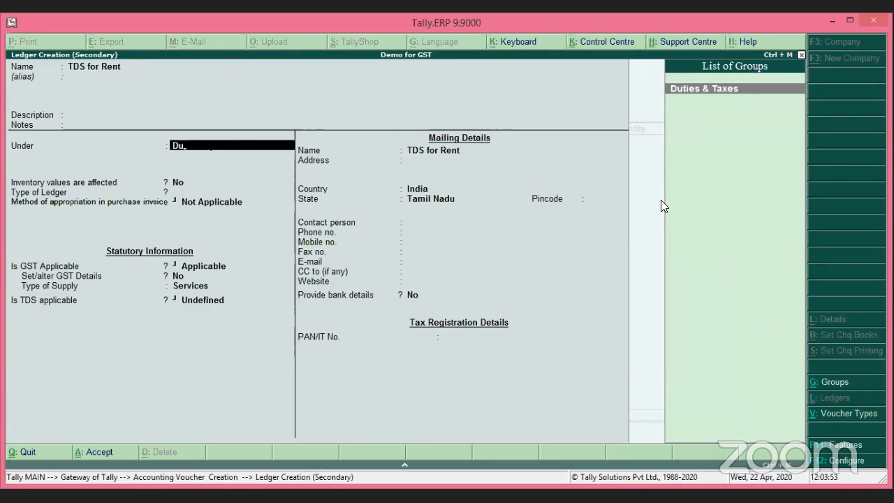
pyautogui.press('Return')
pyautogui.press('Down')
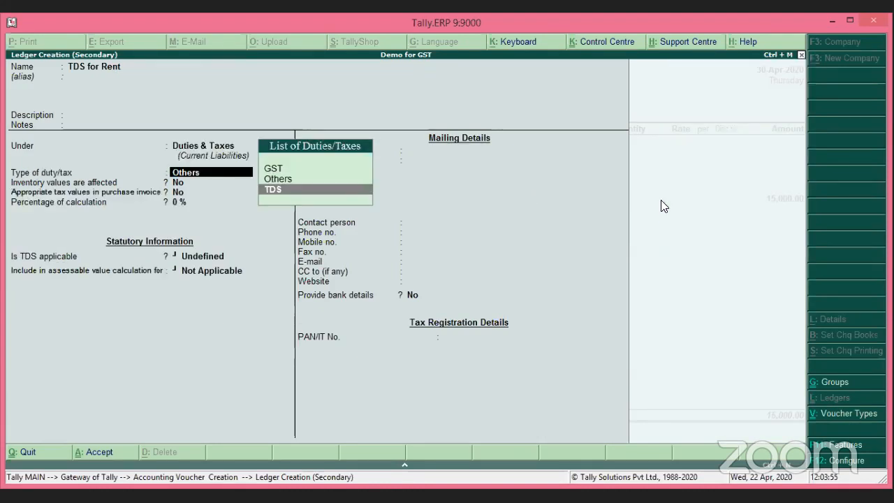
pyautogui.press('Return')
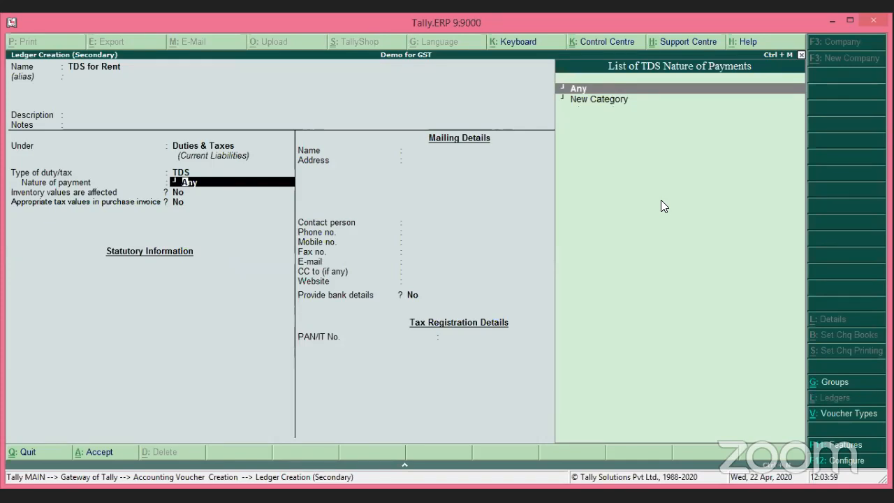
pyautogui.press('BackSpace')
pyautogui.press('Return')
pyautogui.press('Down')
pyautogui.press('Down')
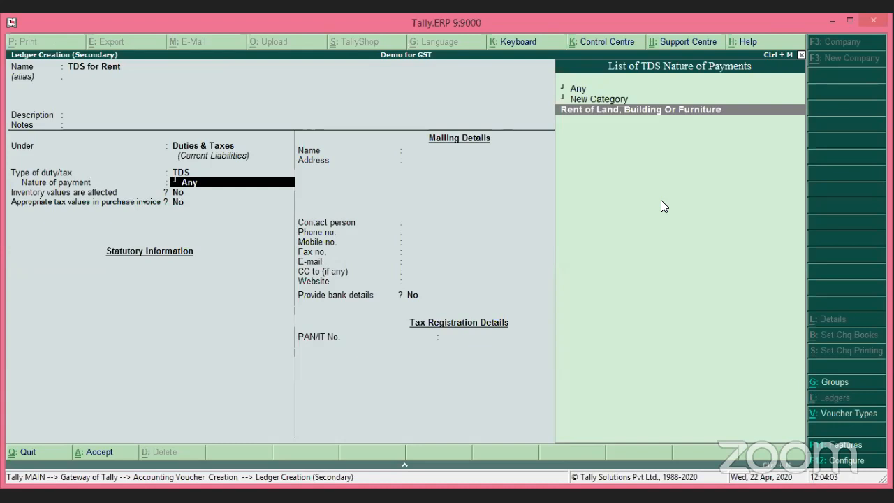
pyautogui.press('Return')
pyautogui.press('Return')
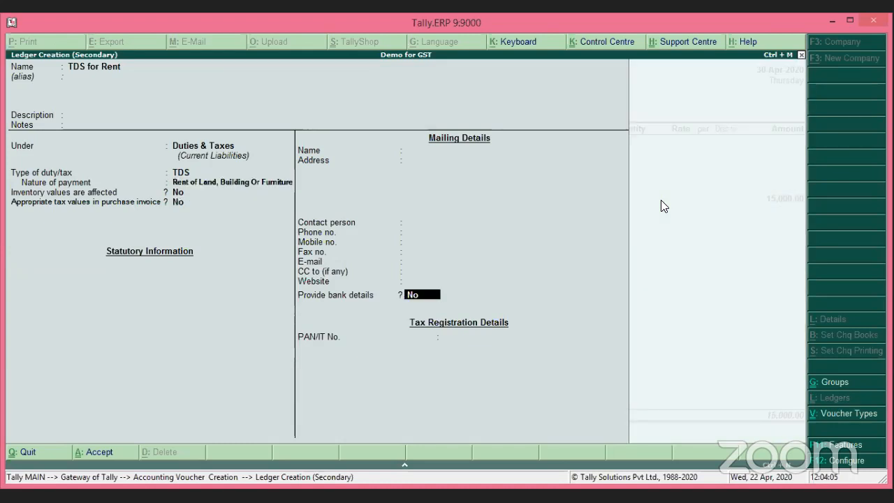
pyautogui.press('Return')
pyautogui.press('Return')
pyautogui.press('Return')
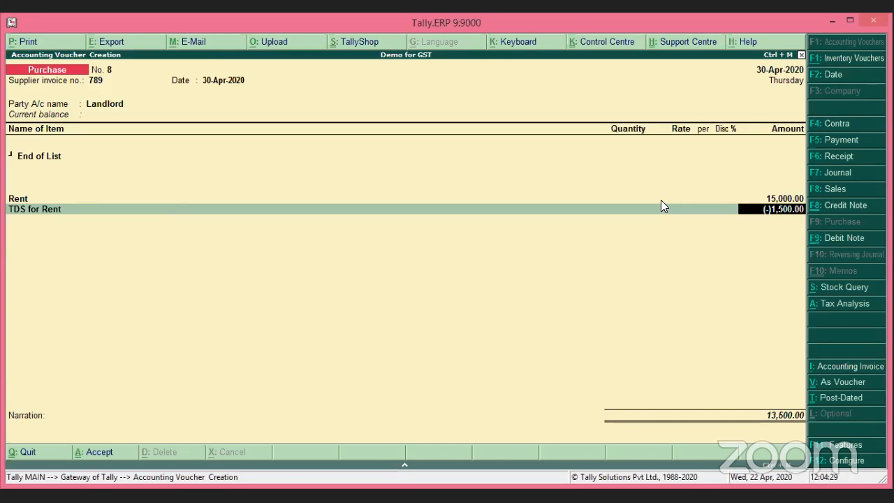
# Accept the (-)1,500.00 TDS, add Input CGST and Input SGST at 1,350.00 each, and view the Tax Analysis.
pyautogui.press('Return')
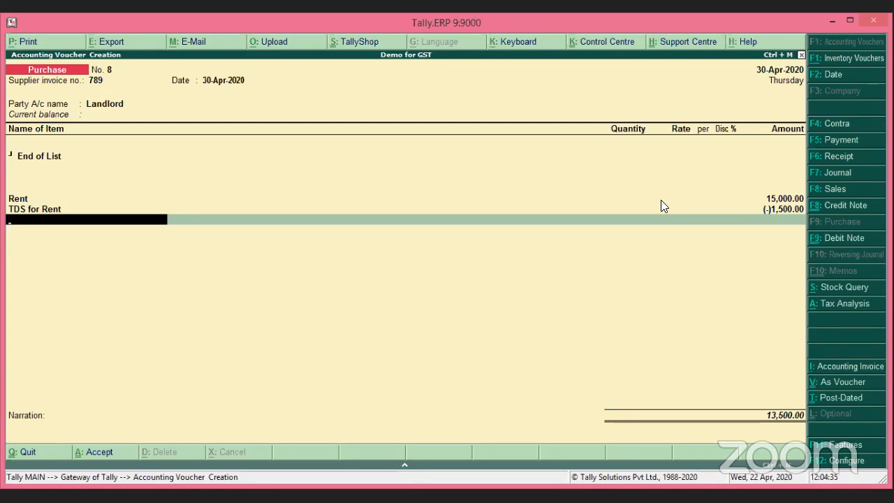
pyautogui.write('In')
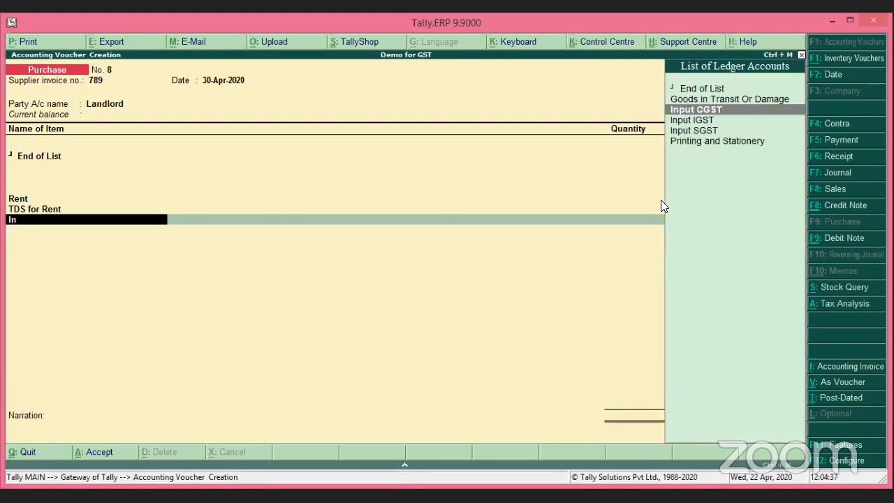
pyautogui.press('Return')
pyautogui.press('Return')
pyautogui.write('In')
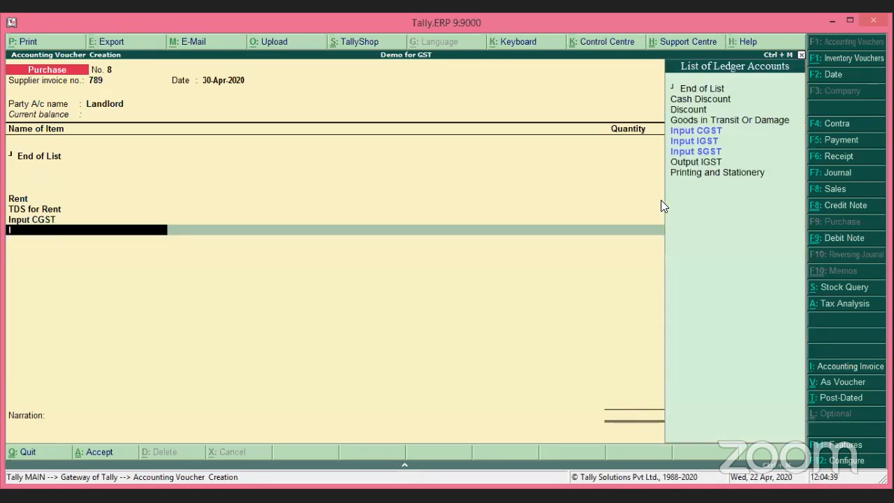
pyautogui.press('Down')
pyautogui.press('Down')
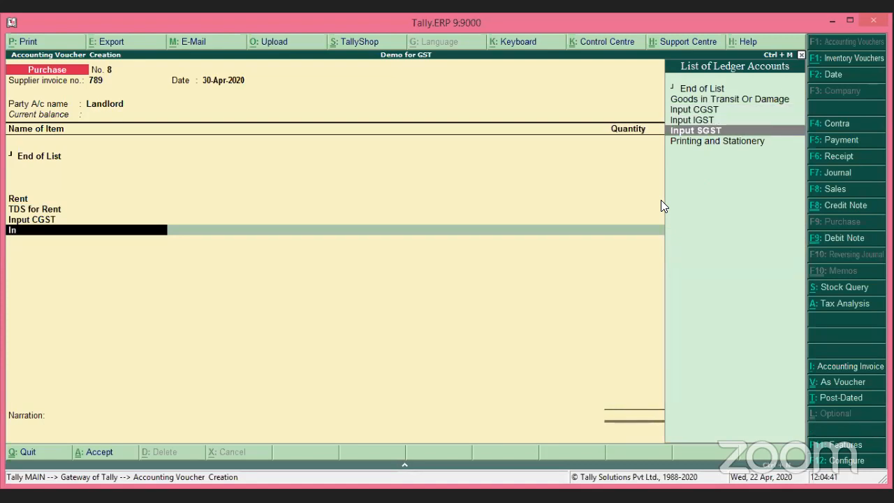
pyautogui.press('Return')
pyautogui.press('Return')
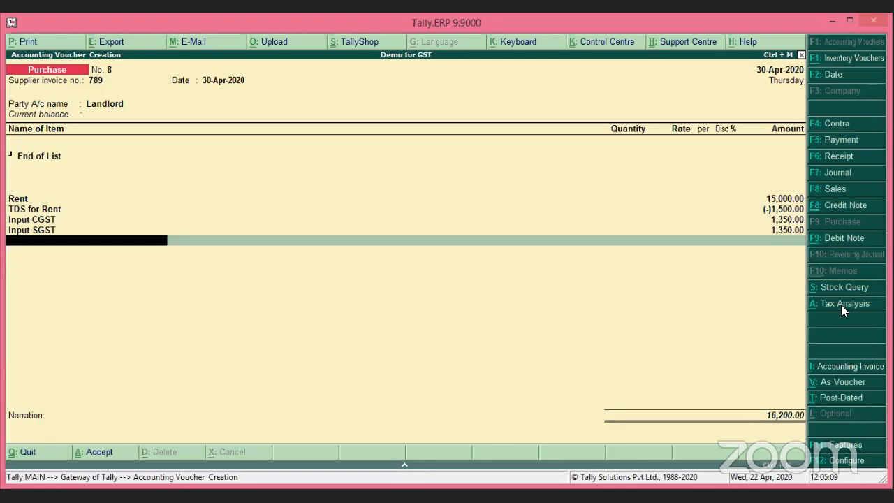
pyautogui.click(844, 304)
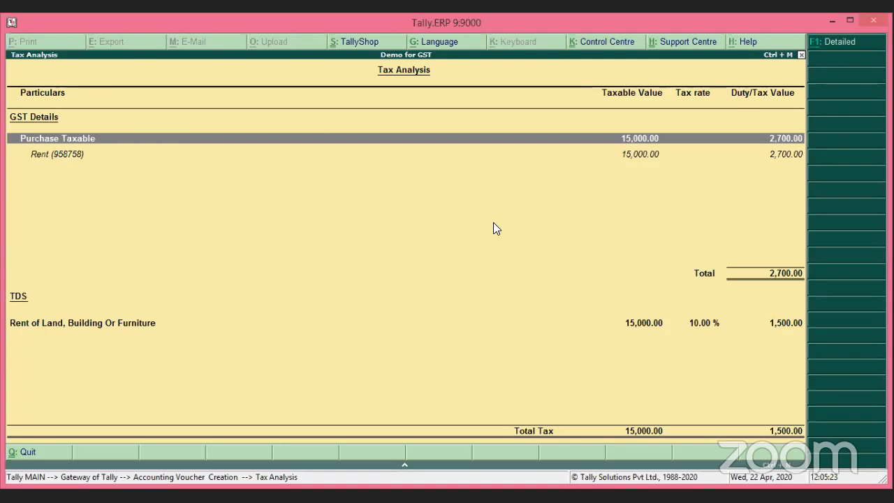
# Close the Tax Analysis showing 2,700.00 GST and 1,500.00 TDS, returning to the voucher.
pyautogui.press('Escape')
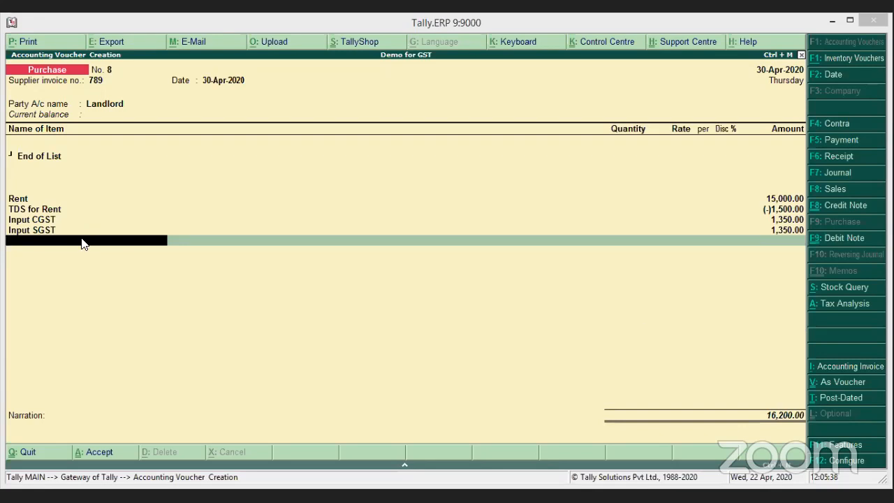
# Enter new bill reference 789 for Landlord as 17,700.00 Cr and 1,500.00 Dr, then request saving.
pyautogui.press('Return')
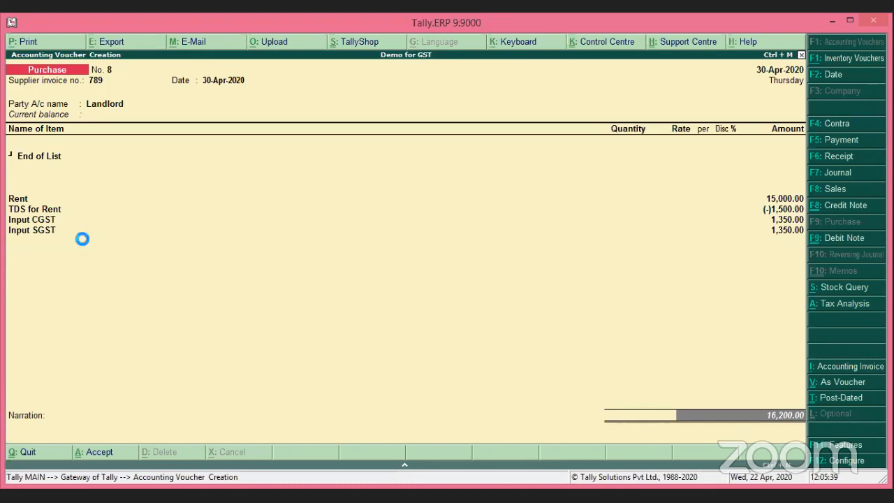
pyautogui.press('Return')
pyautogui.press('Return')
pyautogui.press('Return')
pyautogui.press('Return')
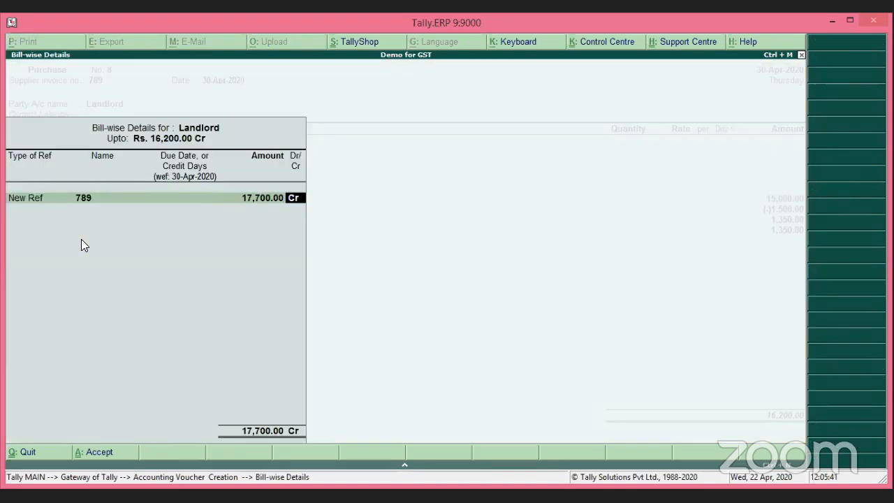
pyautogui.press('Return')
pyautogui.press('Return')
pyautogui.press('Return')
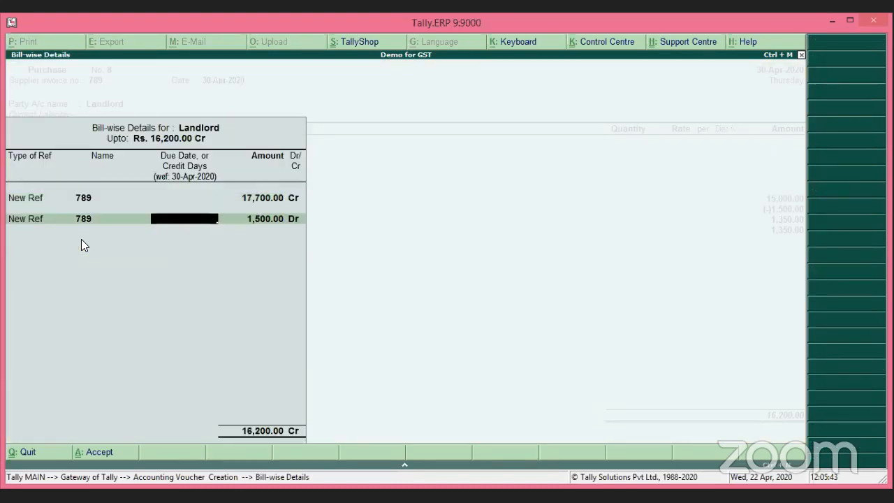
pyautogui.press('Return')
pyautogui.press('Return')
pyautogui.press('Return')
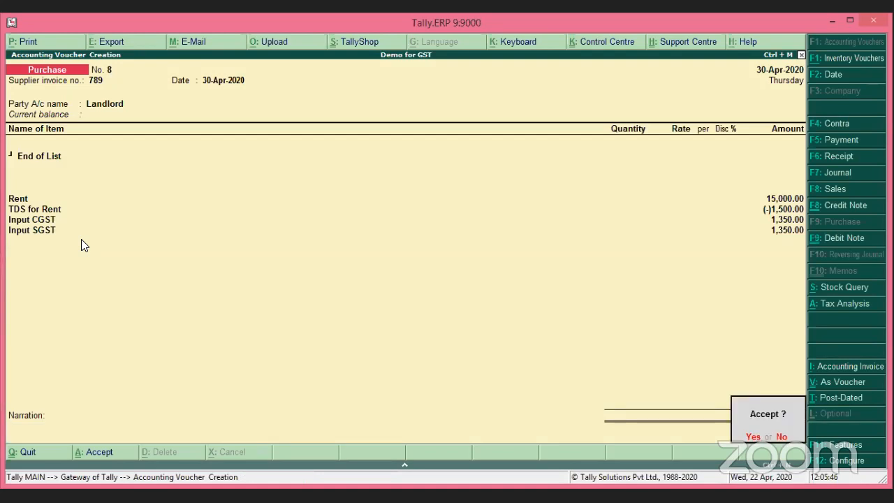
pyautogui.press('Return')
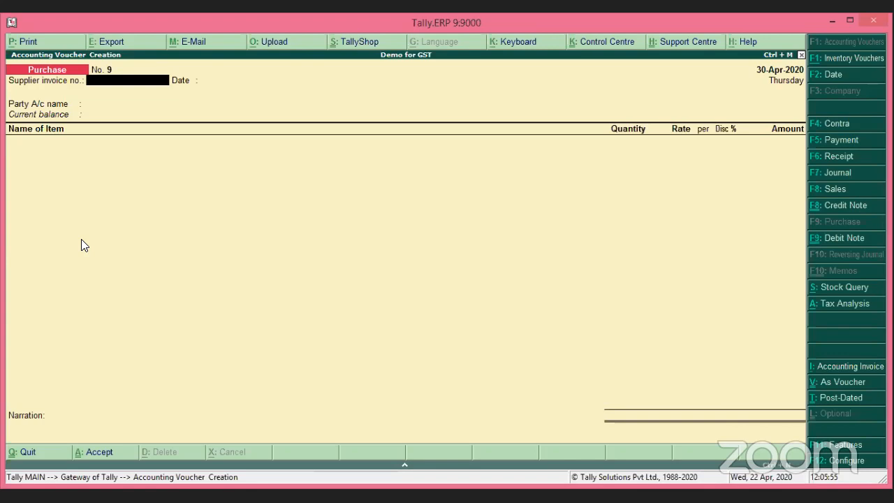
# Reopen Purchase voucher No. 8 and bring up the Landlord ledger for alteration.
pyautogui.press('pageup')
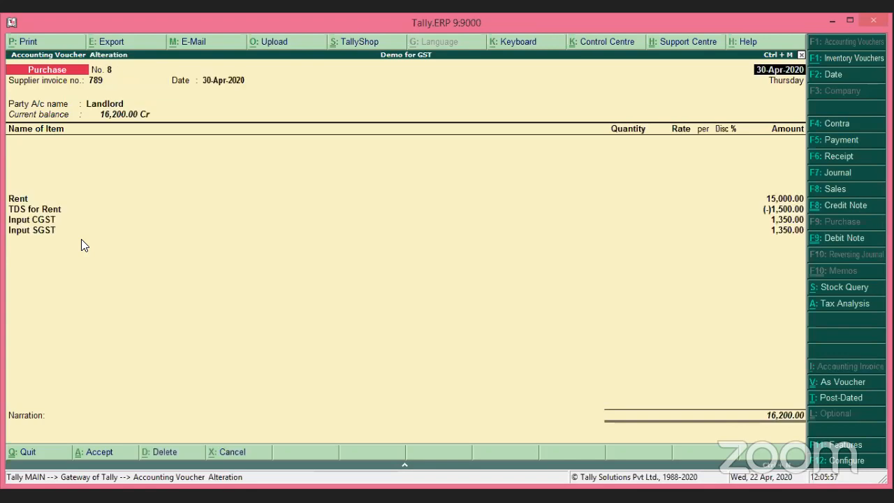
pyautogui.press('Return')
pyautogui.press('Return')
pyautogui.press('Return')
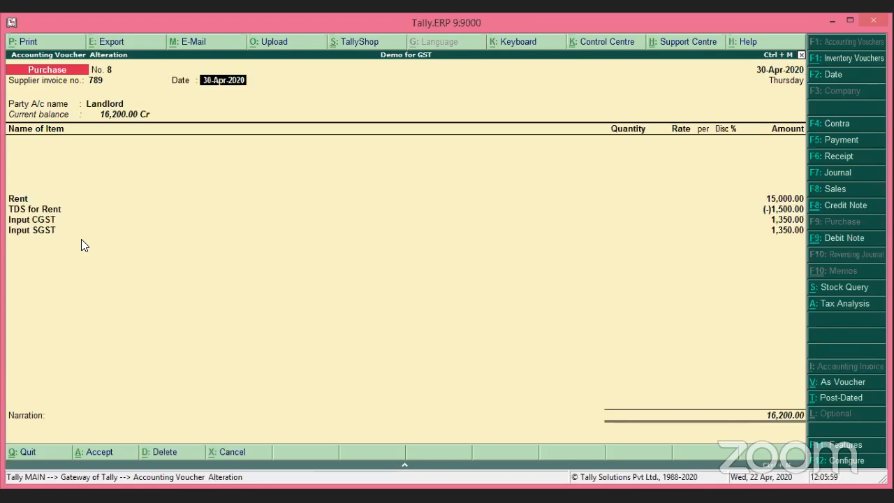
pyautogui.click(81, 239)
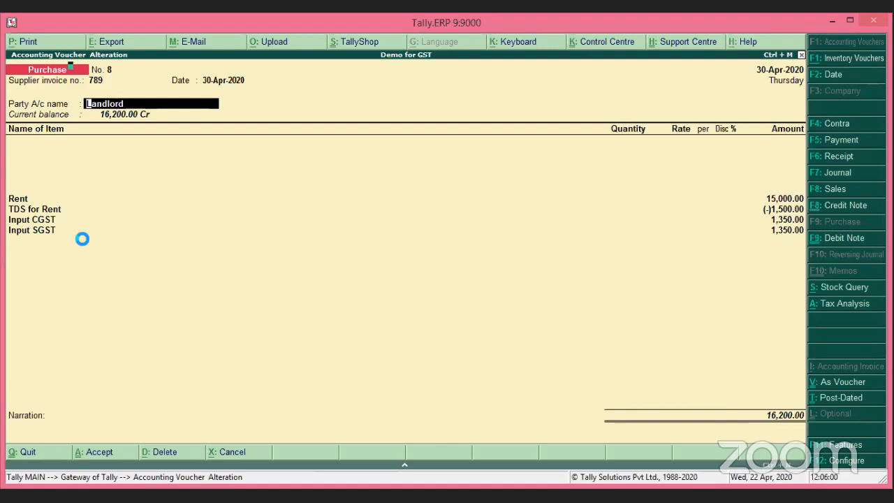
pyautogui.hotkey('ctrl', 'Return')
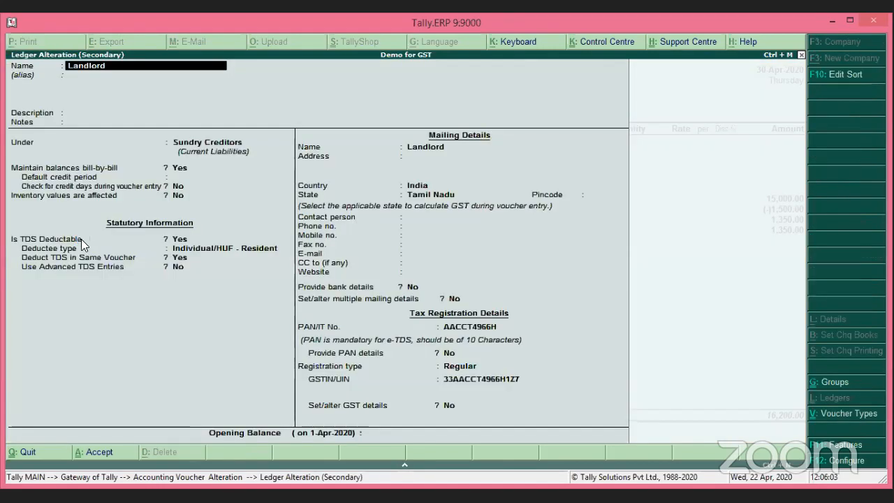
# Make Landlord TDS deductible as Individual/HUF - Resident, deducting TDS in the same voucher.
pyautogui.press('Return')
pyautogui.press('Return')
pyautogui.press('Return')
pyautogui.press('Return')
pyautogui.press('Return')
pyautogui.press('Return')
pyautogui.press('Return')
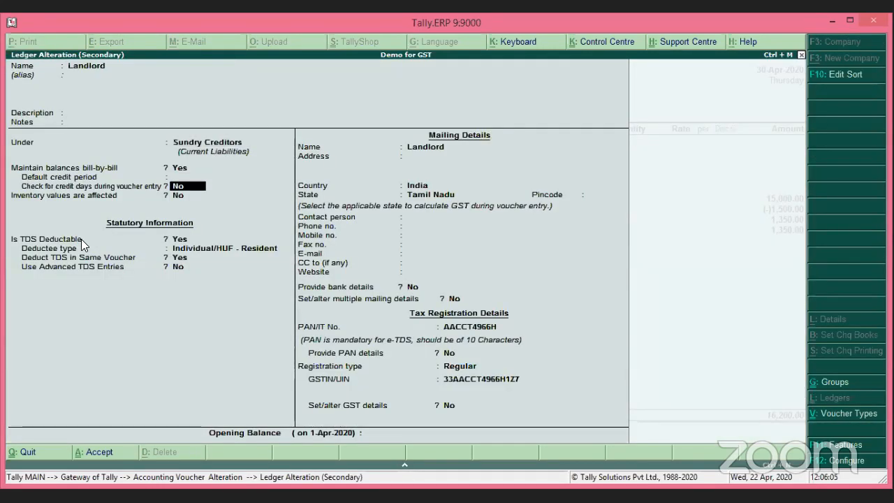
pyautogui.press('Return')
pyautogui.press('Return')
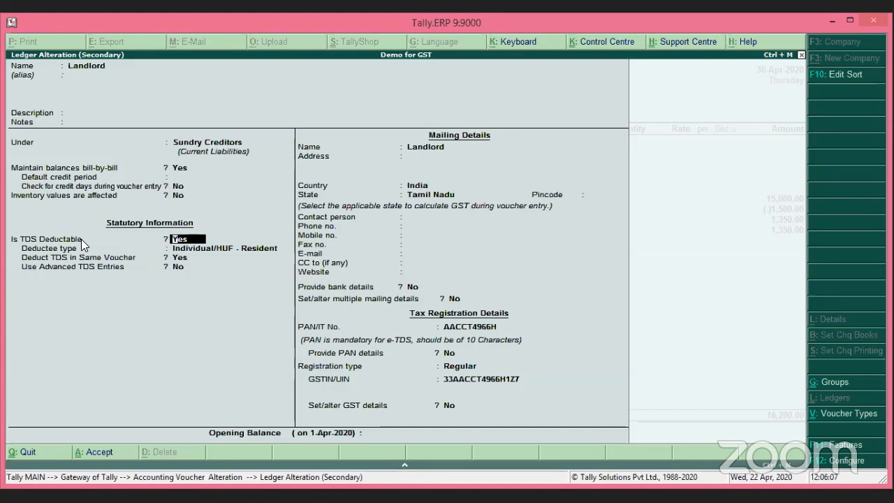
pyautogui.press('Return')
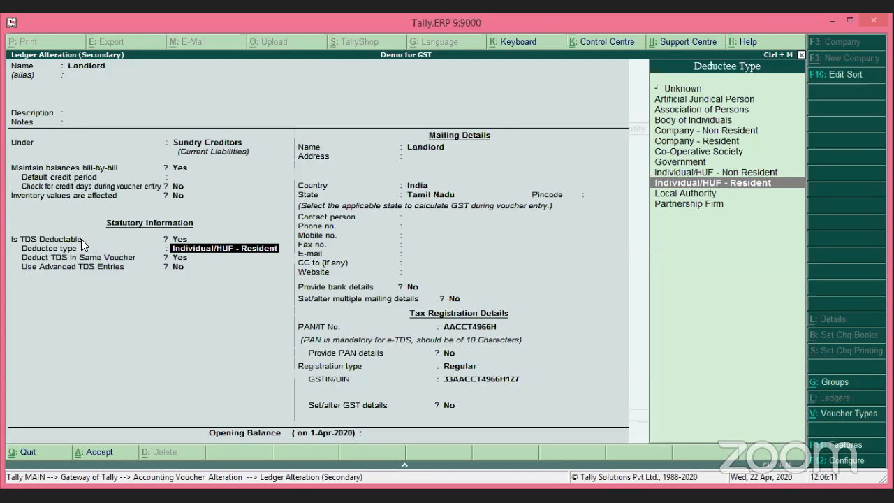
pyautogui.press('Return')
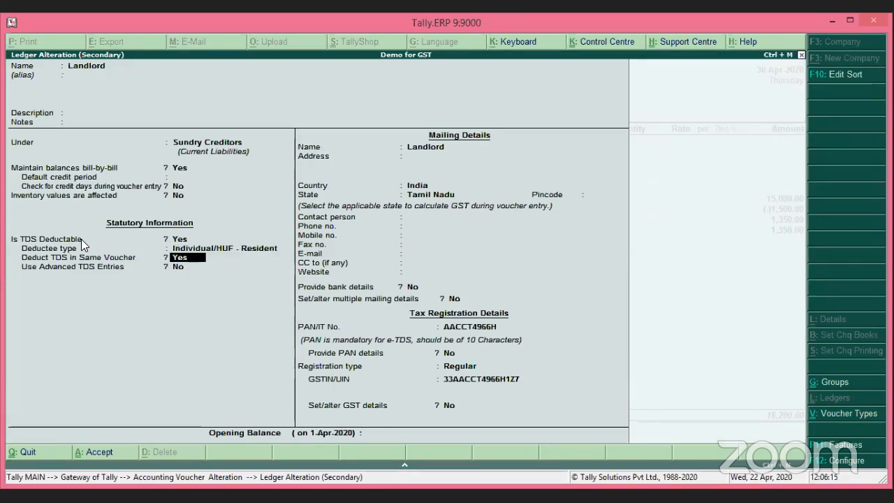
pyautogui.press('Return')
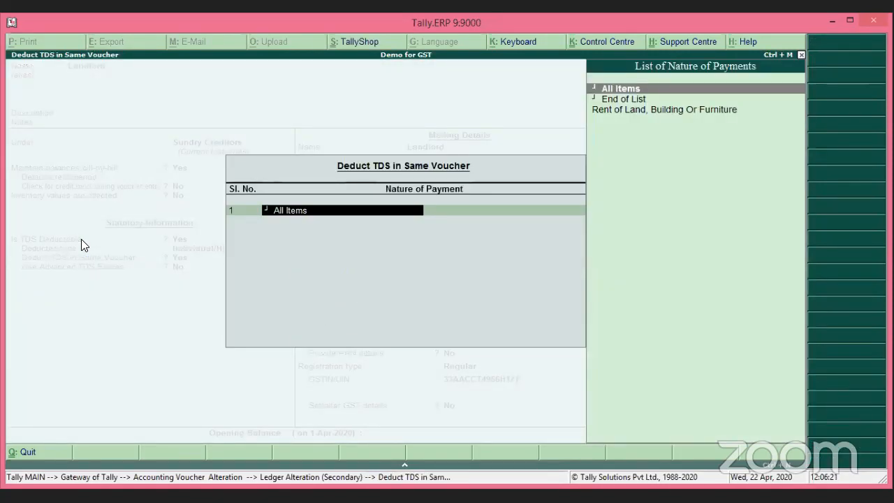
pyautogui.press('Return')
pyautogui.press('Return')
pyautogui.press('Return')
pyautogui.press('Return')
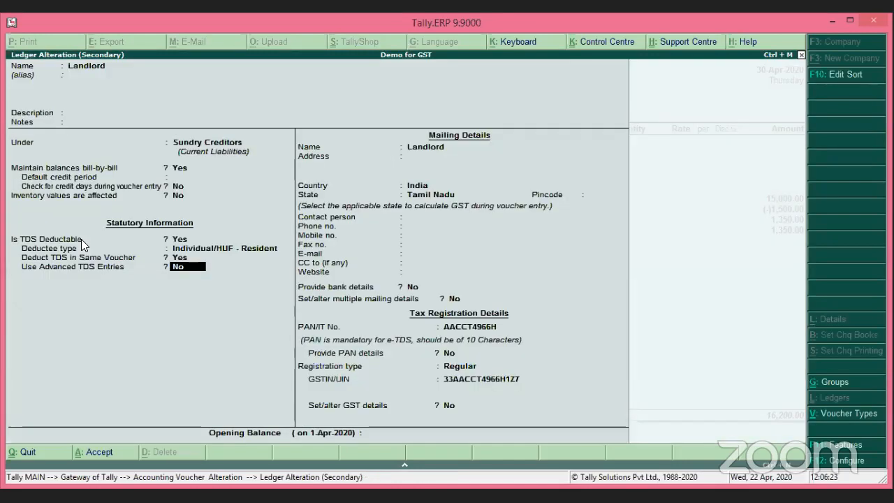
# Keep the mailing, PAN and Regular GST registration details and save the Landlord ledger.
pyautogui.press('Return')
pyautogui.press('Return')
pyautogui.press('Return')
pyautogui.press('Return')
pyautogui.press('Return')
pyautogui.press('Return')
pyautogui.press('Return')
pyautogui.press('Return')
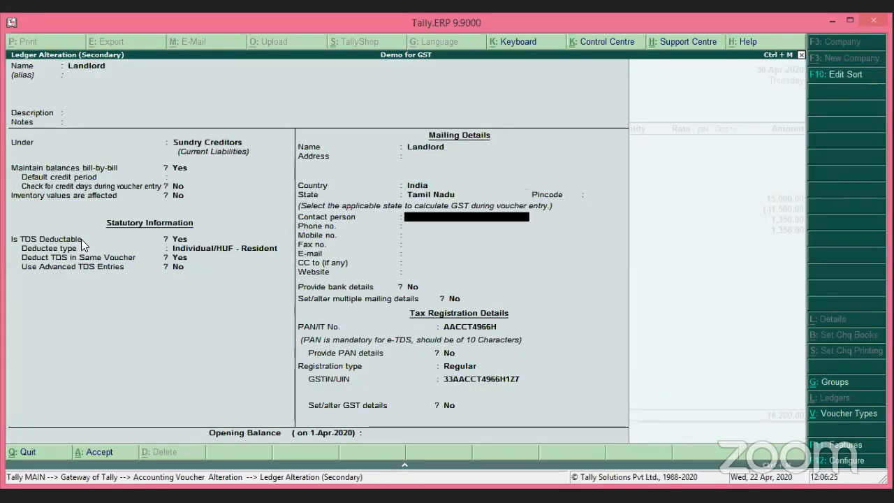
pyautogui.press('Return')
pyautogui.press('Return')
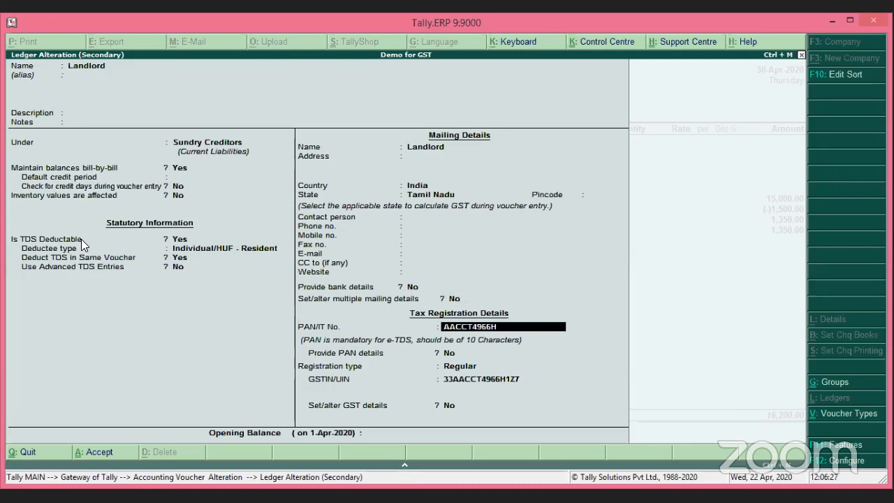
pyautogui.press('Return')
pyautogui.press('Return')
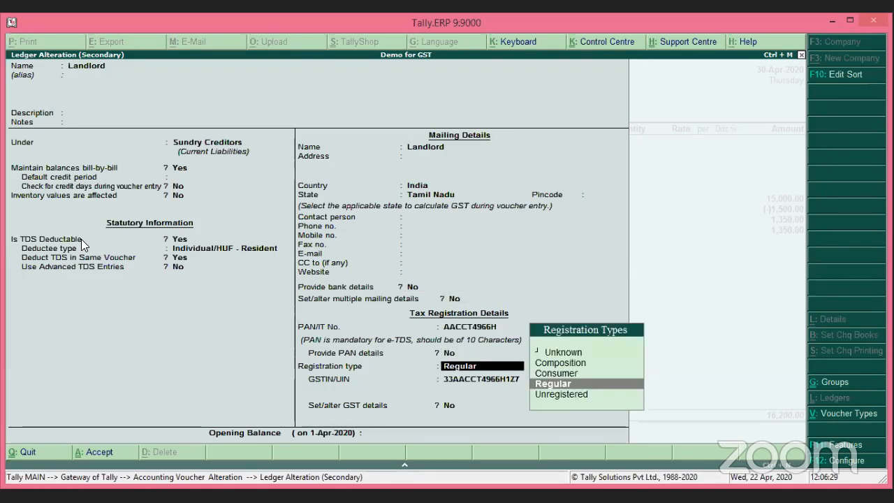
pyautogui.press('Return')
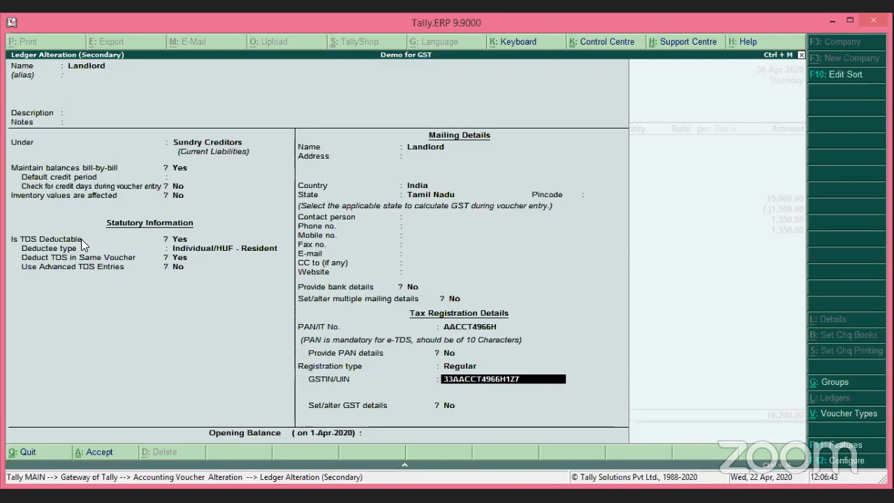
pyautogui.press('Return')
pyautogui.press('Return')
pyautogui.press('Return')
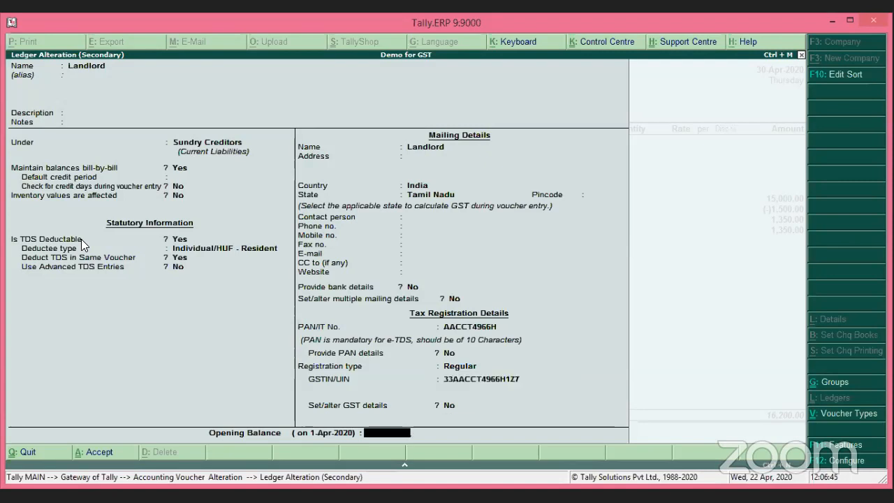
pyautogui.press('Return')
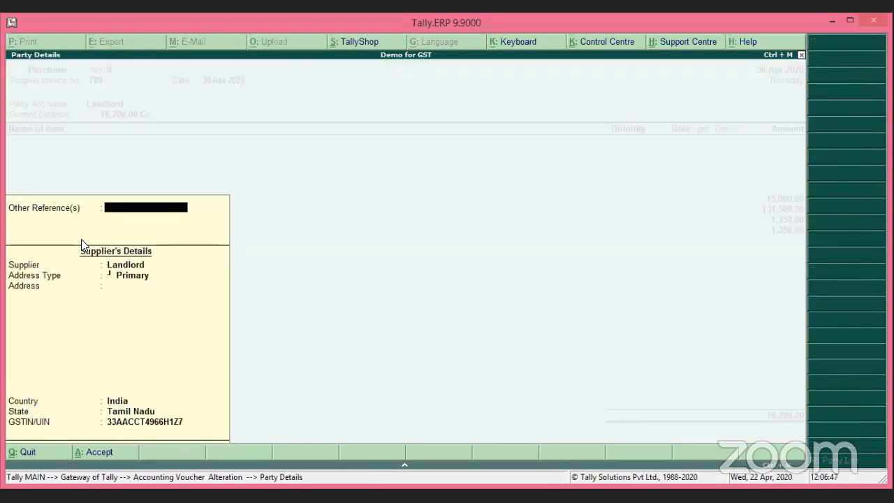
pyautogui.press('Return')
pyautogui.press('Return')
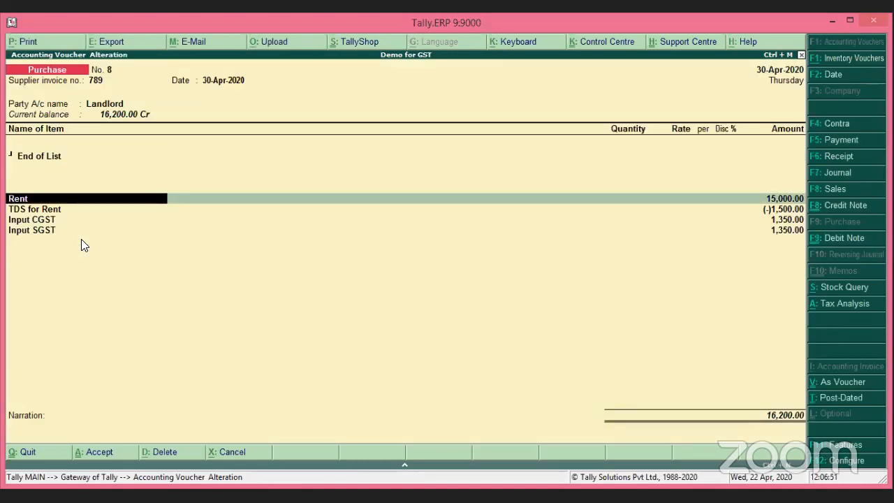
pyautogui.hotkey('ctrl', 'Return')
pyautogui.press('Return')
pyautogui.press('Return')
pyautogui.press('Return')
pyautogui.press('Return')
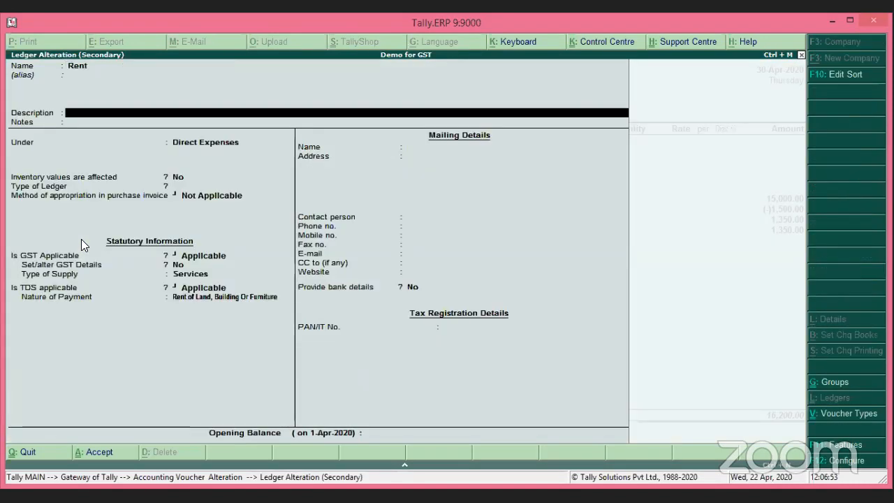
pyautogui.press('Return')
pyautogui.press('Return')
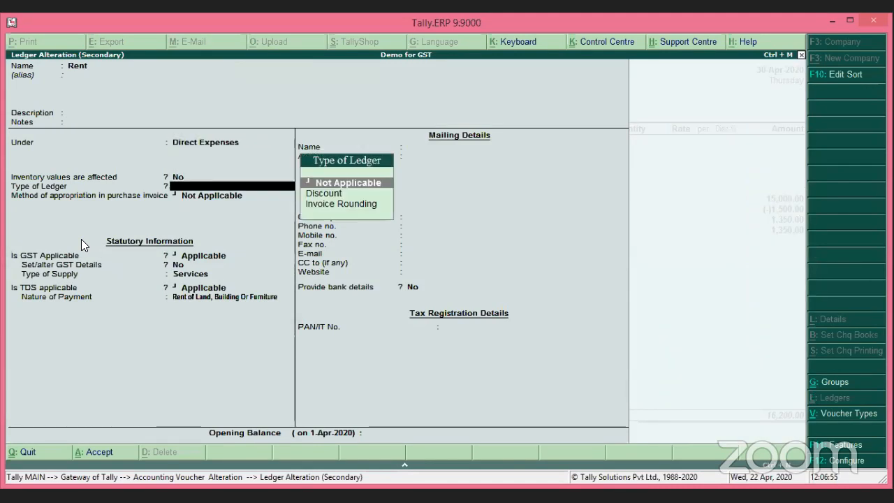
pyautogui.press('Return')
pyautogui.press('Return')
pyautogui.press('Return')
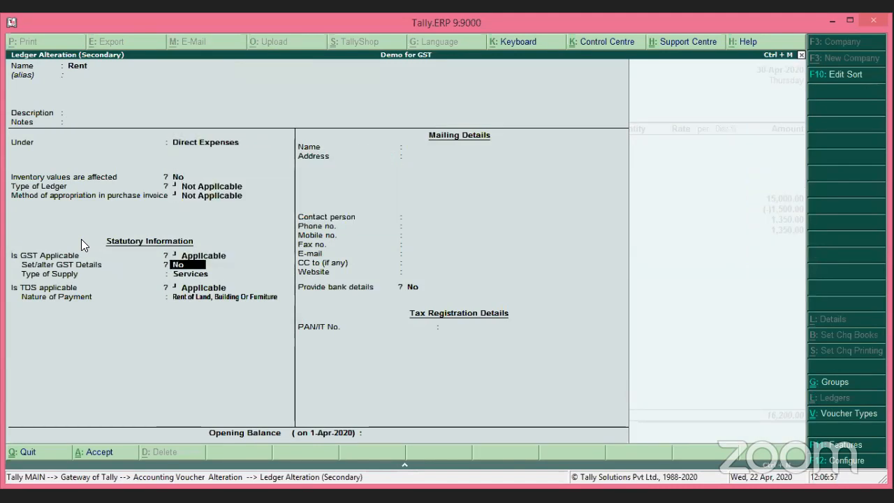
pyautogui.press('Return')
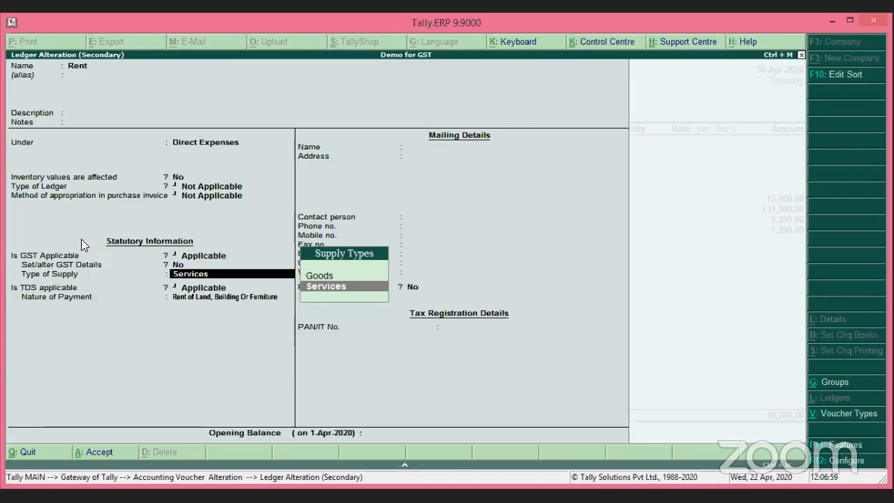
pyautogui.press('Return')
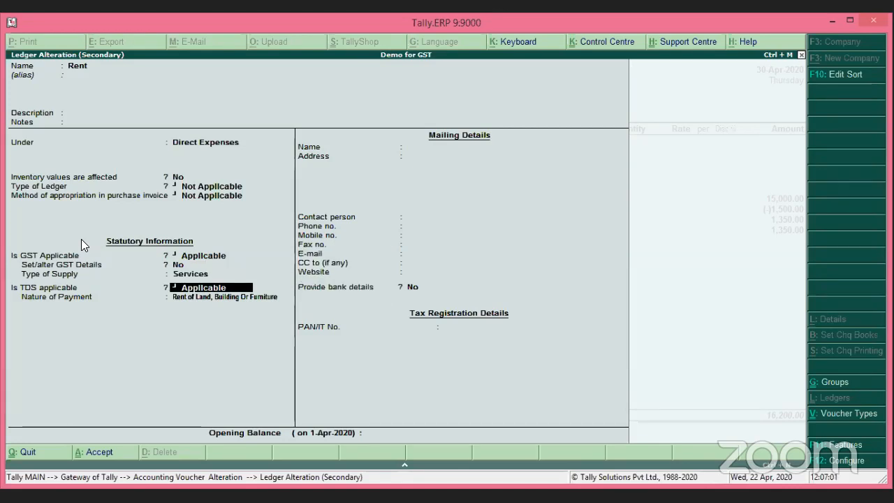
pyautogui.press('Return')
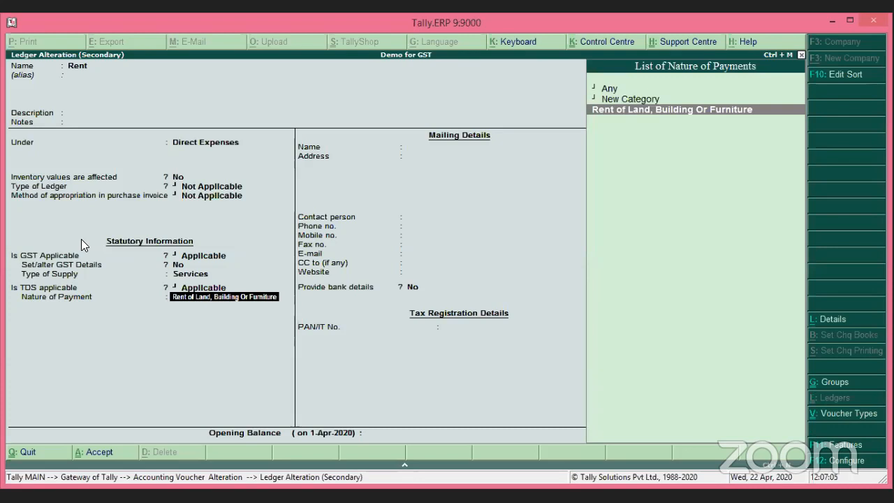
pyautogui.press('Up')
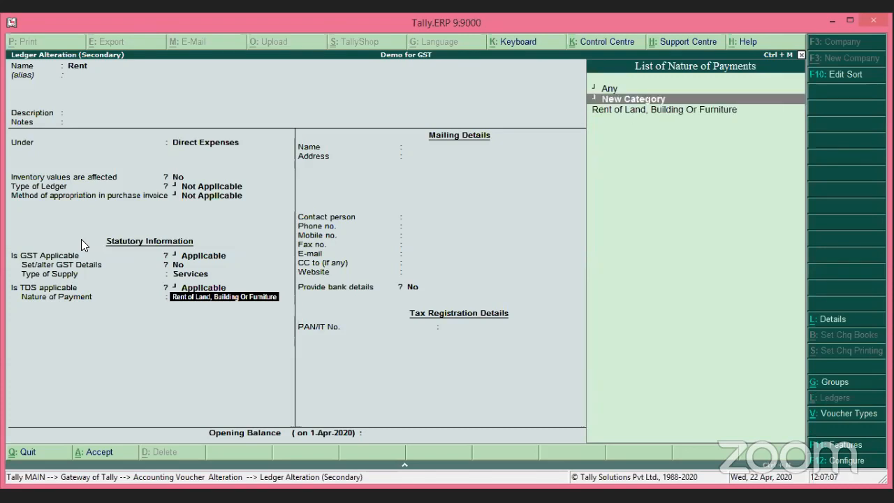
pyautogui.press('Return')
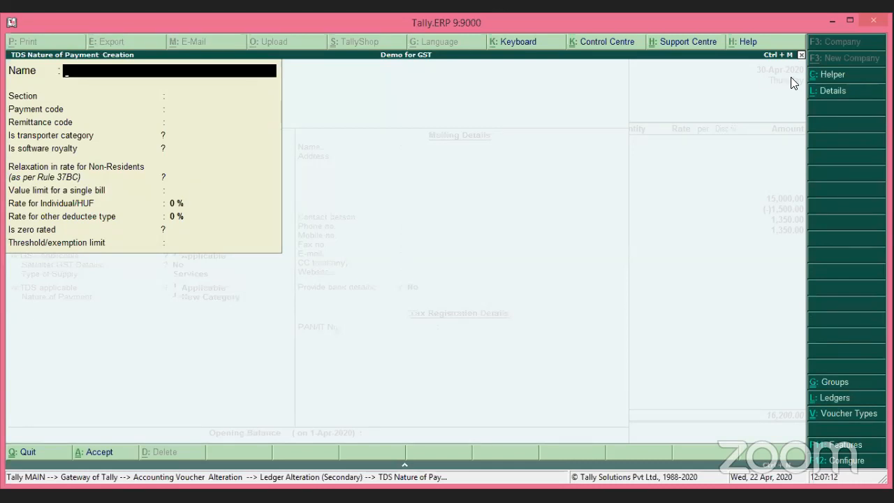
pyautogui.click(838, 78)
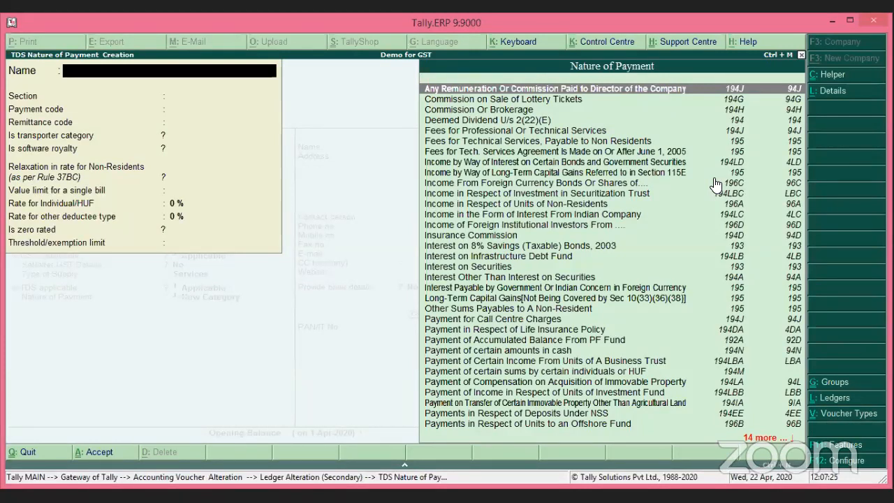
pyautogui.press('Escape')
pyautogui.press('y')
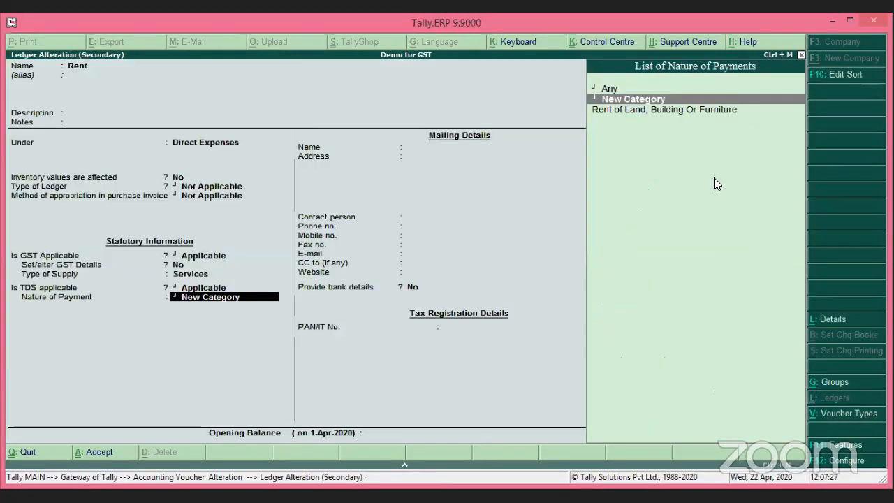
pyautogui.press('Escape')
pyautogui.press('y')
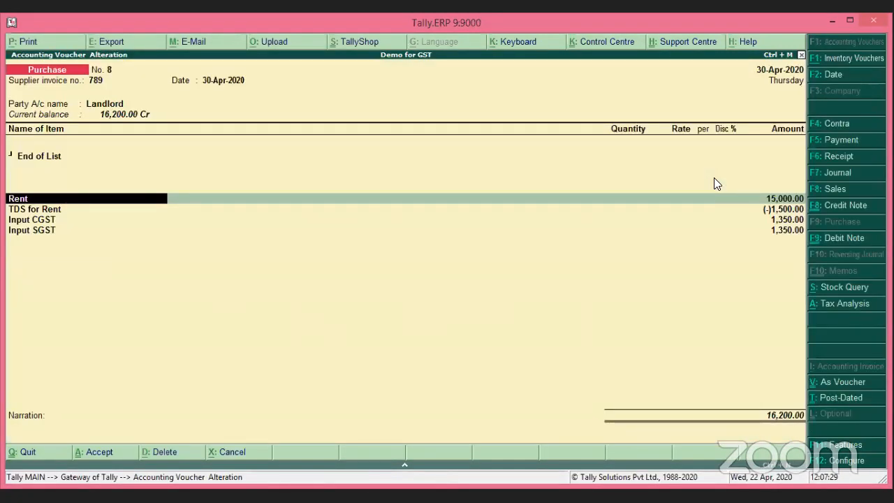
# Reconfirm Rent at 15,000.00 with its rent TDS nature of payment and GST classification.
pyautogui.press('Return')
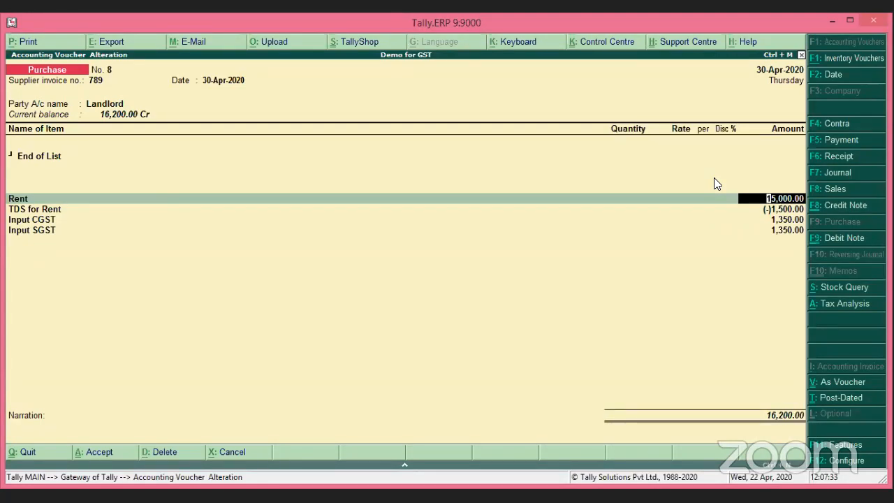
pyautogui.press('Return')
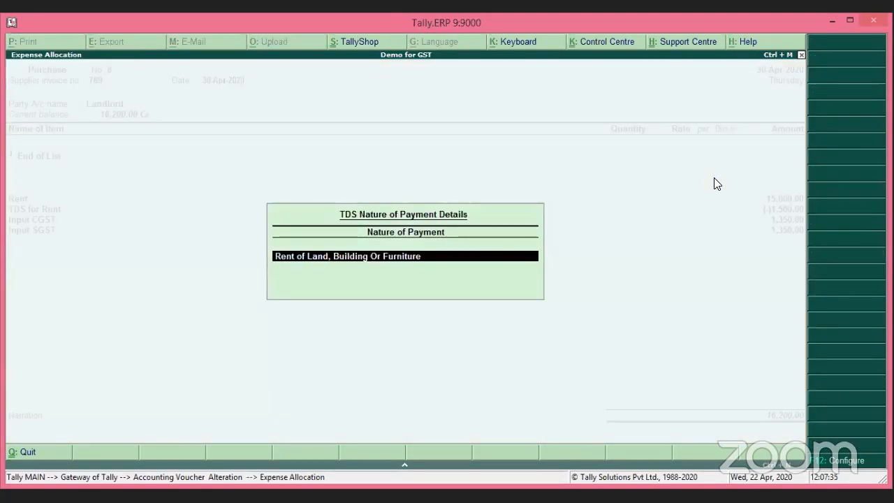
pyautogui.press('Return')
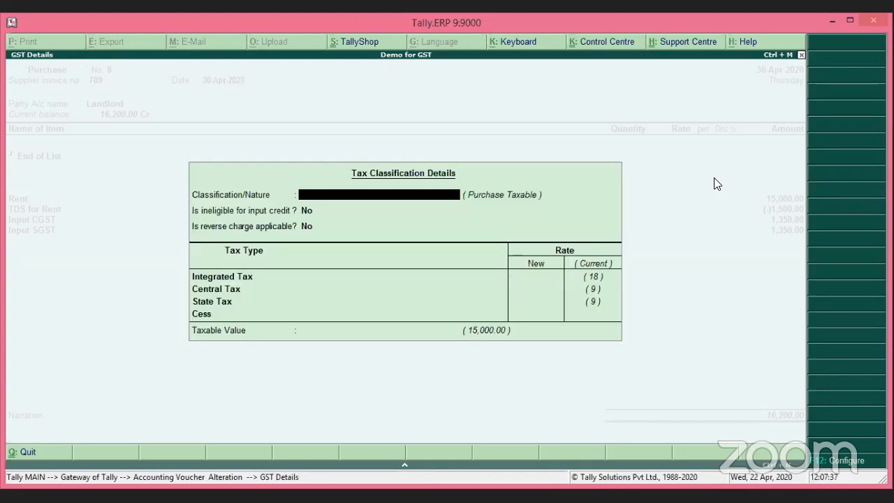
pyautogui.press('Return')
pyautogui.press('Return')
pyautogui.press('Return')
pyautogui.press('Return')
pyautogui.press('Return')
pyautogui.press('Return')
pyautogui.press('Return')
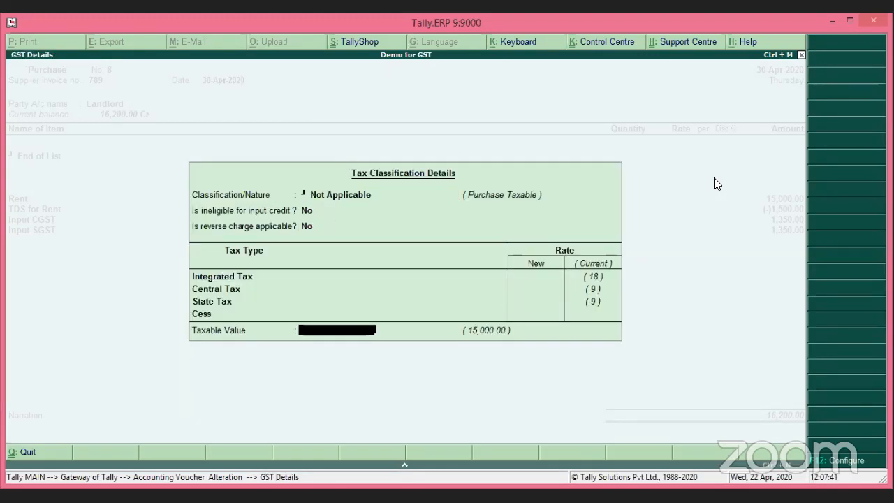
pyautogui.press('Return')
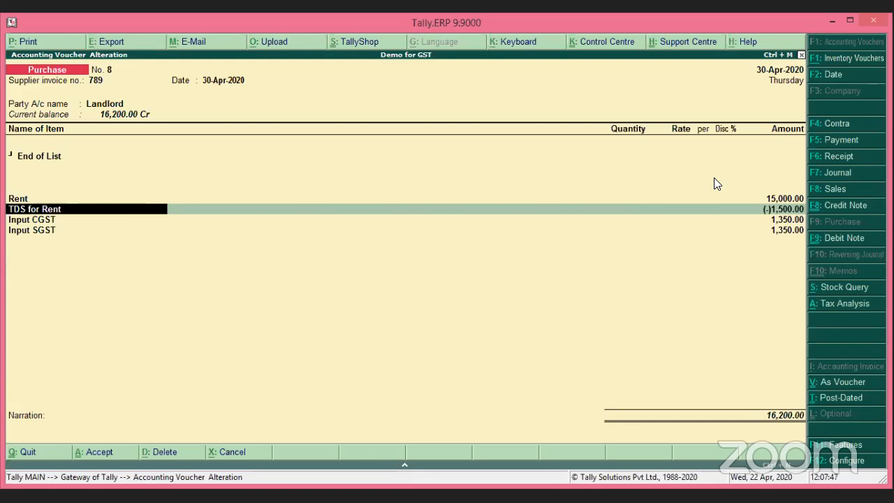
pyautogui.hotkey('ctrl', 'Return')
# Keep TDS for Rent as a TDS duty for Rent of Land, Building Or Furniture and save it.
pyautogui.press('Return')
pyautogui.press('Return')
pyautogui.press('Return')
pyautogui.press('Return')
pyautogui.press('Return')
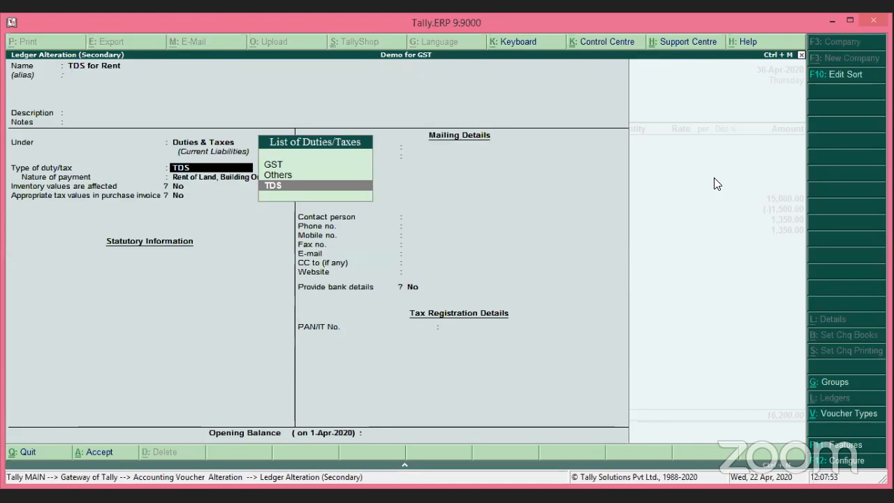
pyautogui.press('Return')
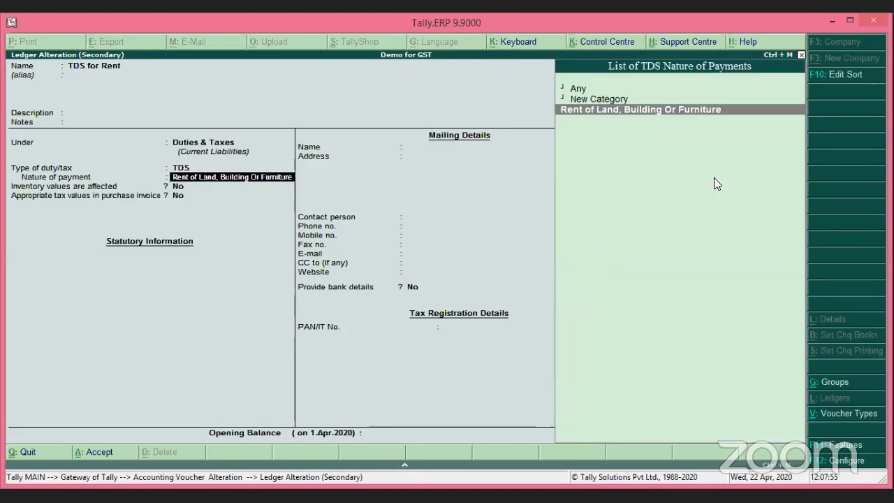
pyautogui.press('Return')
pyautogui.press('Return')
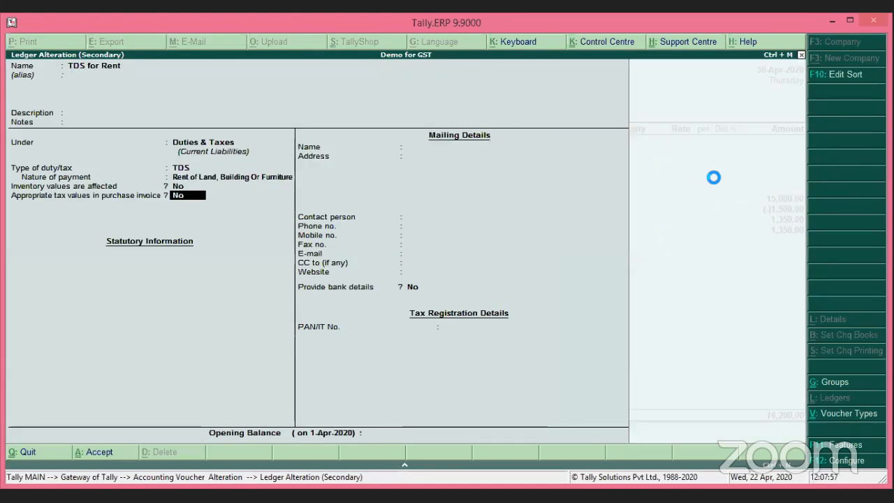
pyautogui.press('Return')
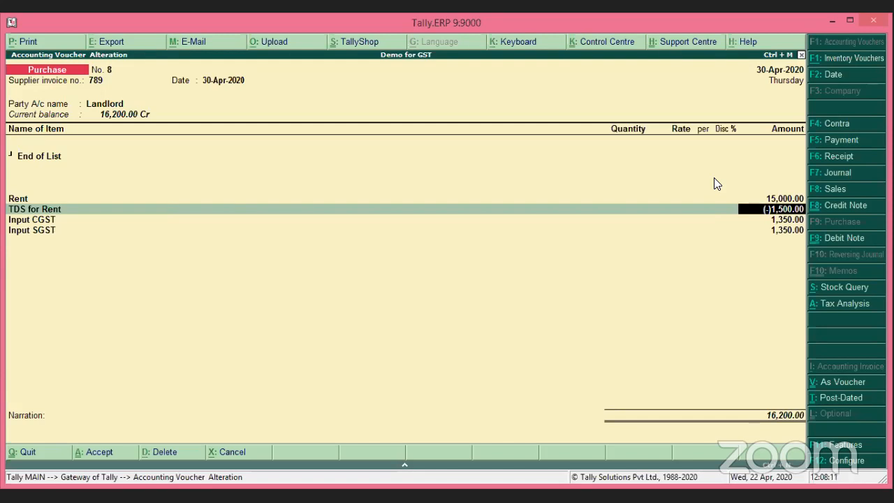
# Pass the TDS and Input CGST/SGST lines and accept Landlord's bill 789 split: 17,700 Cr, 1,500 Dr.
pyautogui.press('Return')
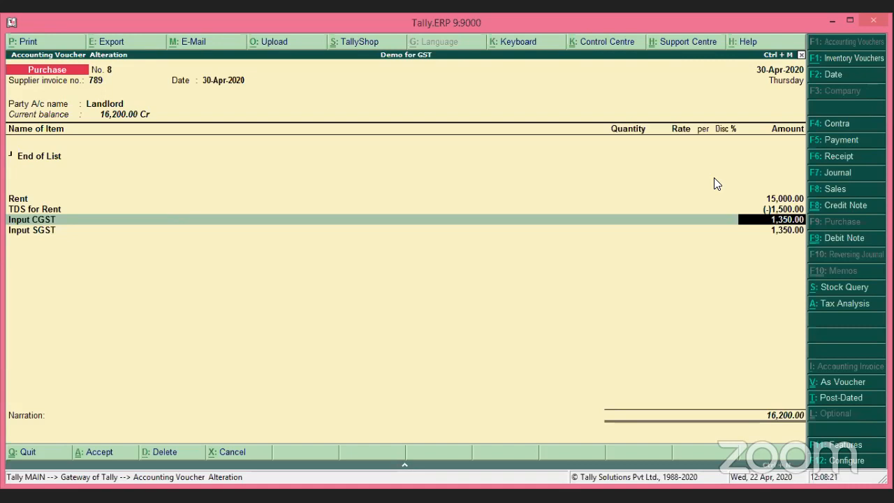
pyautogui.press('Return')
pyautogui.press('Return')
pyautogui.press('Return')
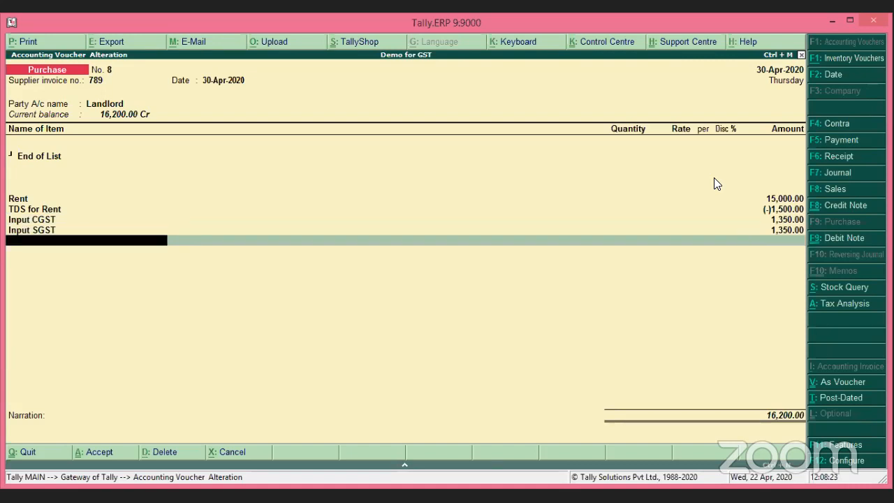
pyautogui.press('Return')
pyautogui.press('Return')
pyautogui.press('Return')
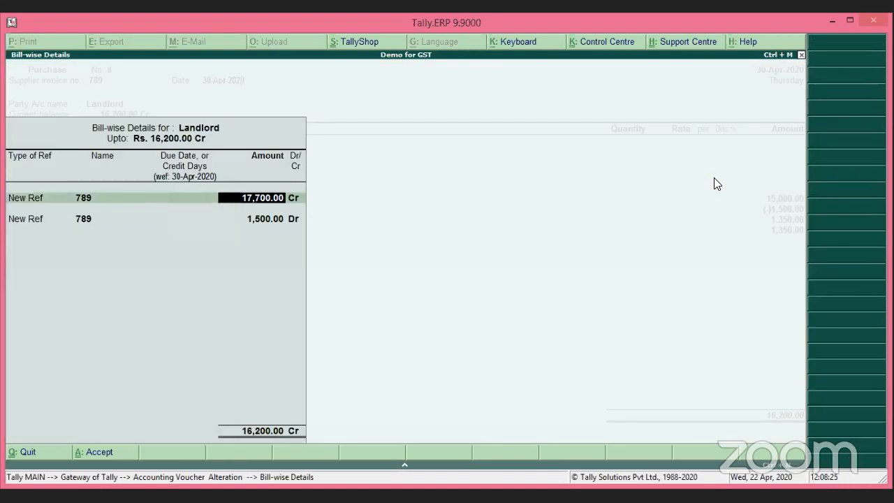
pyautogui.press('Return')
pyautogui.press('Return')
pyautogui.press('Return')
pyautogui.press('Return')
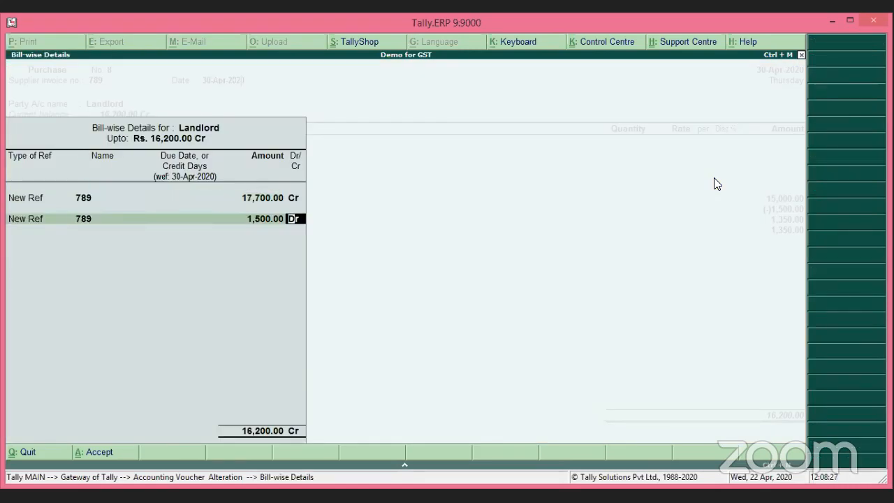
pyautogui.press('Return')
pyautogui.press('Return')
pyautogui.press('Return')
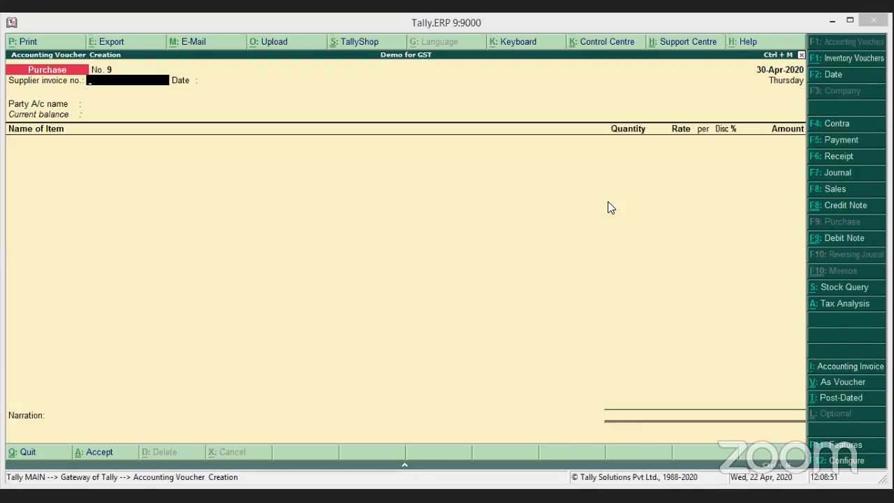
# Discard the blank purchase entry and start Payment voucher No. 2 dated 30-Apr-2020.
pyautogui.click(538, 217)
pyautogui.press('Escape')
pyautogui.press('Return')
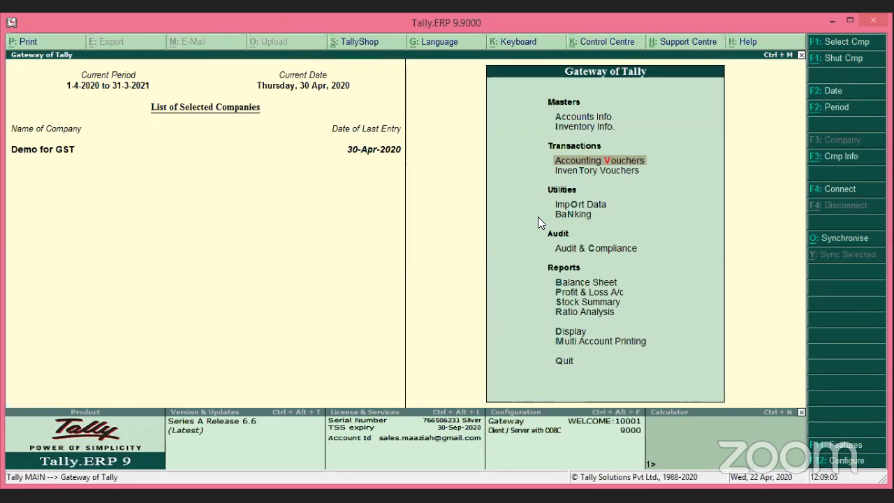
pyautogui.press('Return')
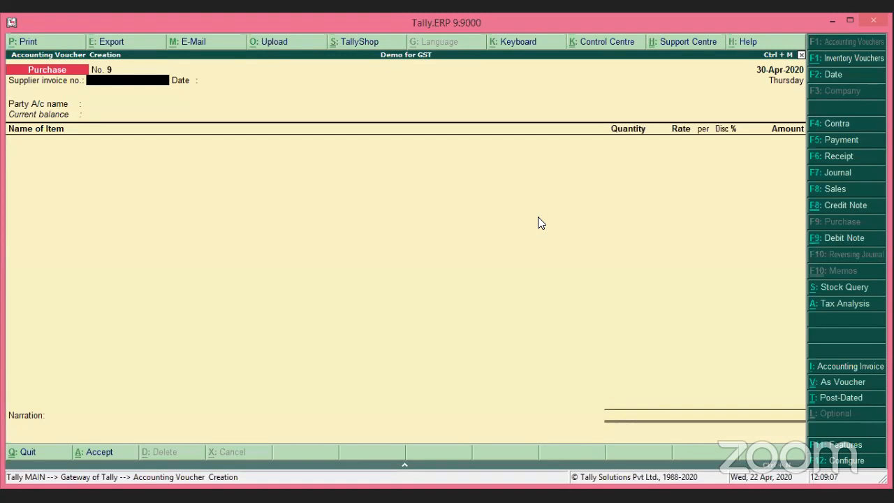
pyautogui.press('F5')
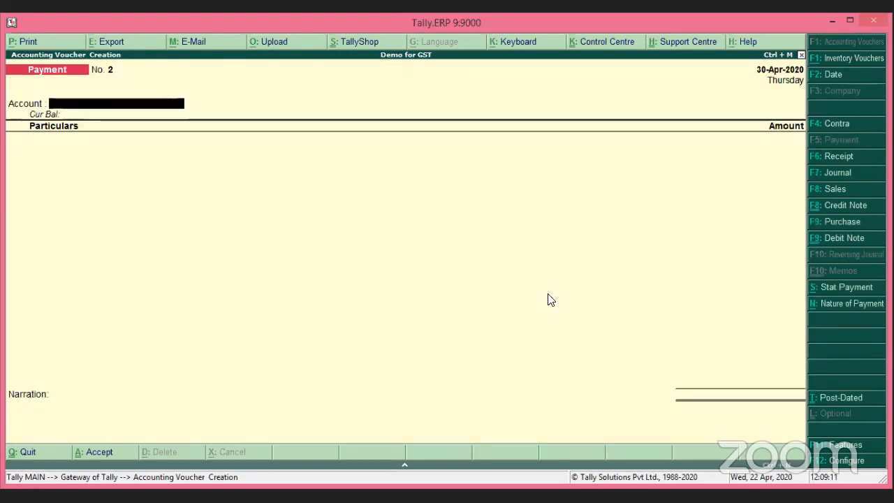
pyautogui.click(858, 308)
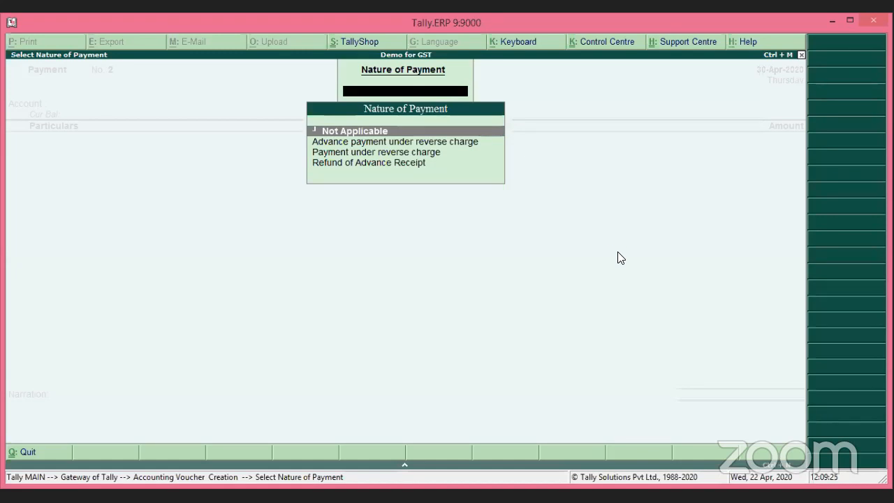
pyautogui.press('Return')
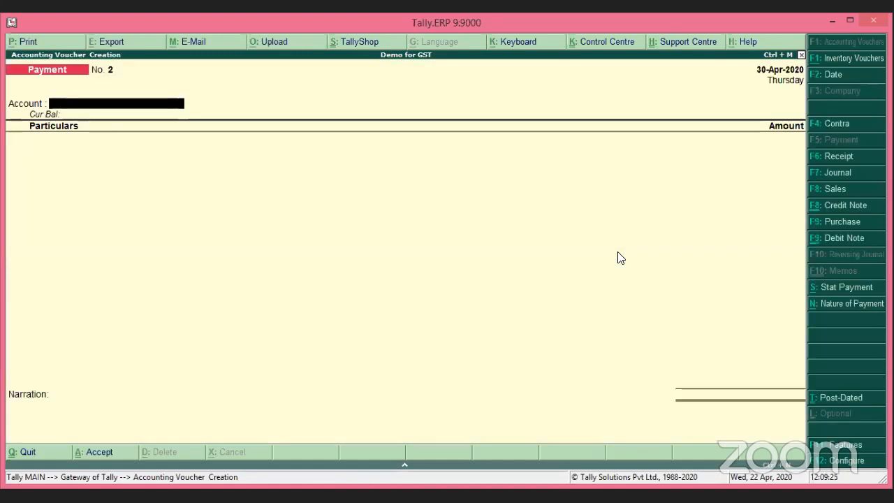
pyautogui.click(870, 292)
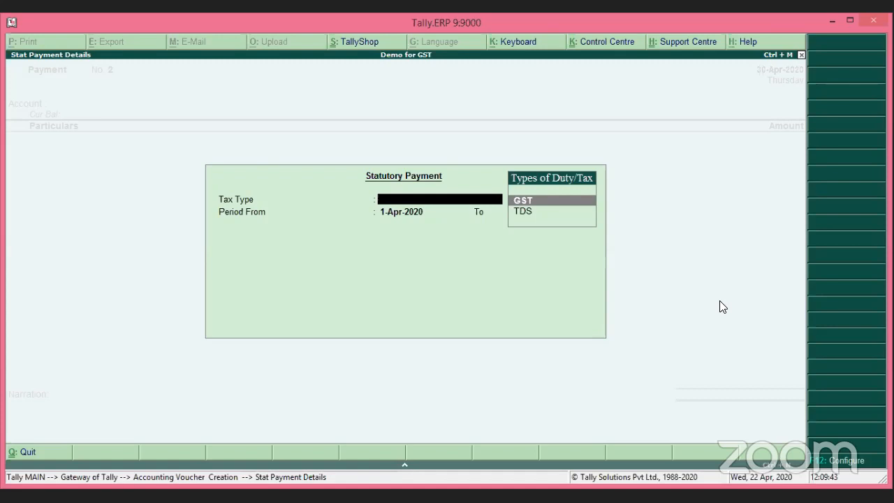
pyautogui.press('Escape')
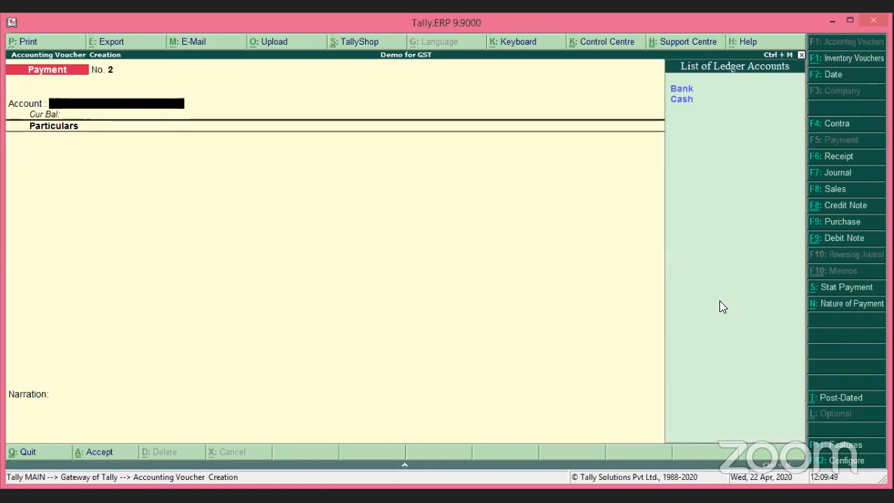
# Pay Landlord 10,000 from the Bank account.
pyautogui.press('Down')
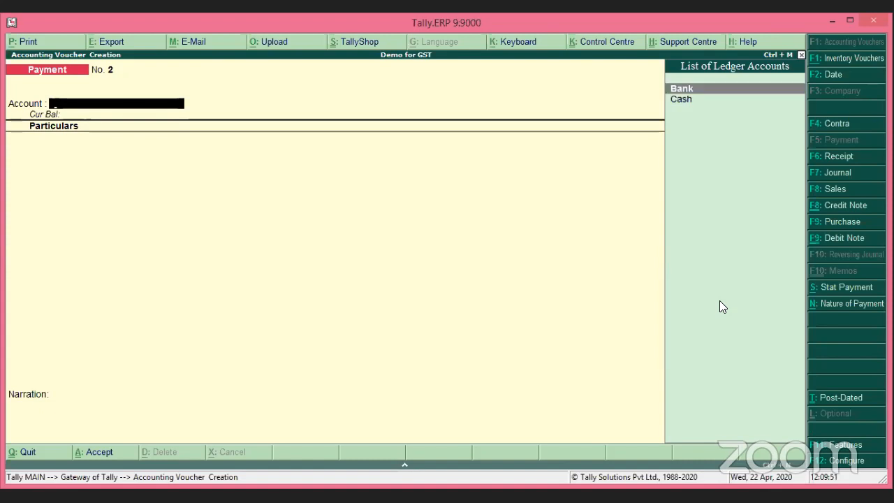
pyautogui.press('Return')
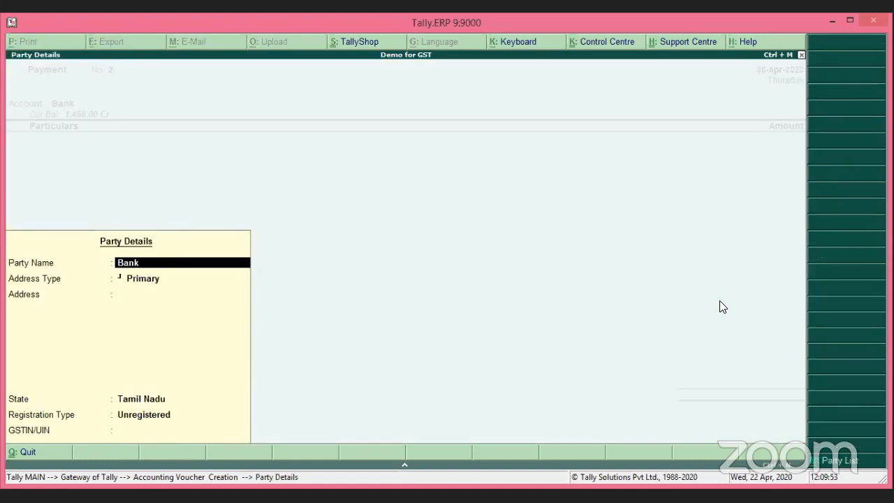
pyautogui.hotkey('ctrl', 'a')
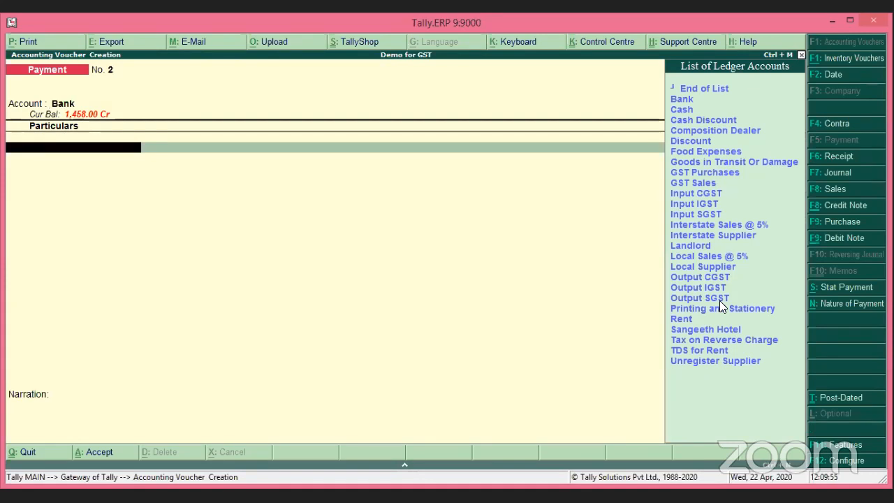
pyautogui.write('Lan')
pyautogui.press('Return')
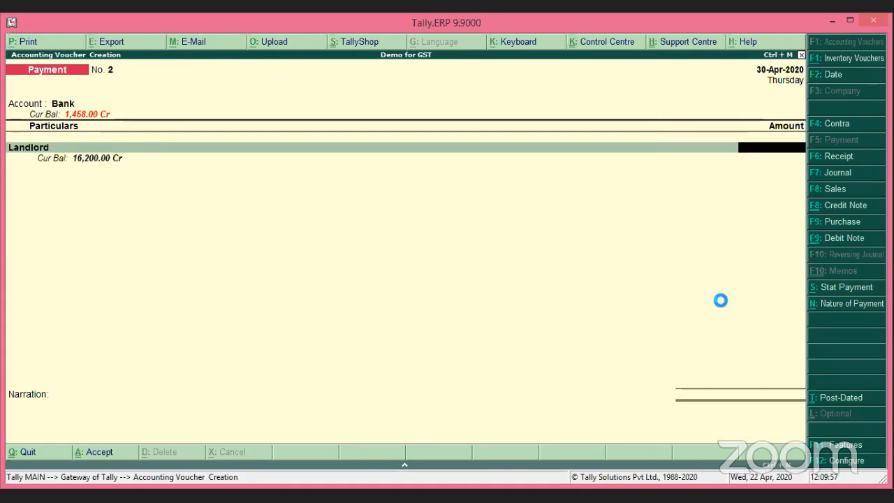
pyautogui.write('10000')
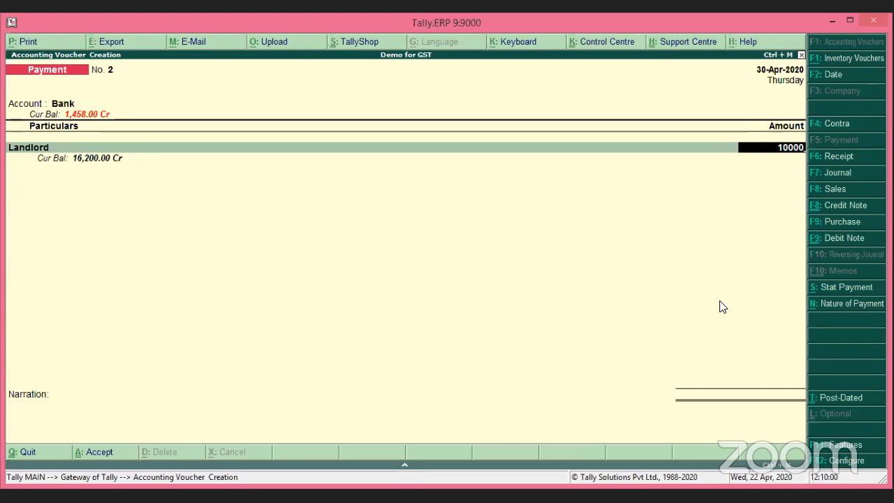
pyautogui.press('Return')
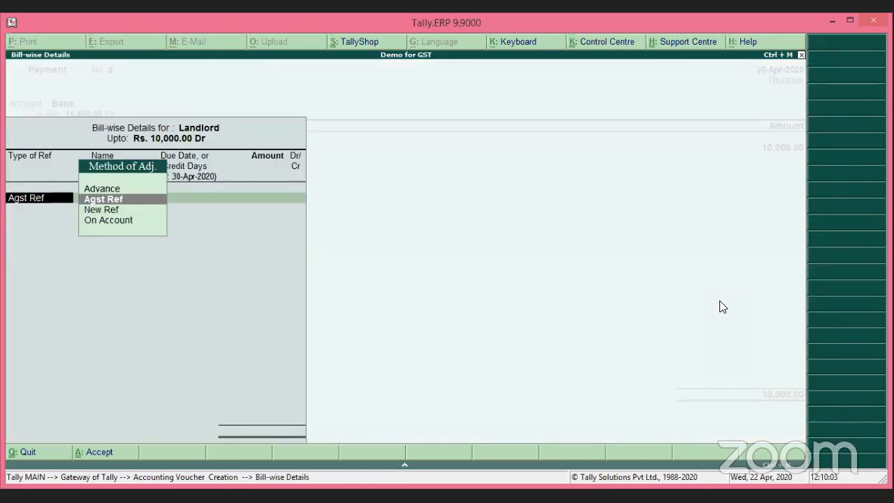
# Record the 10,000 as an Advance reference named 'Adv for Rent'.
pyautogui.press('Up')
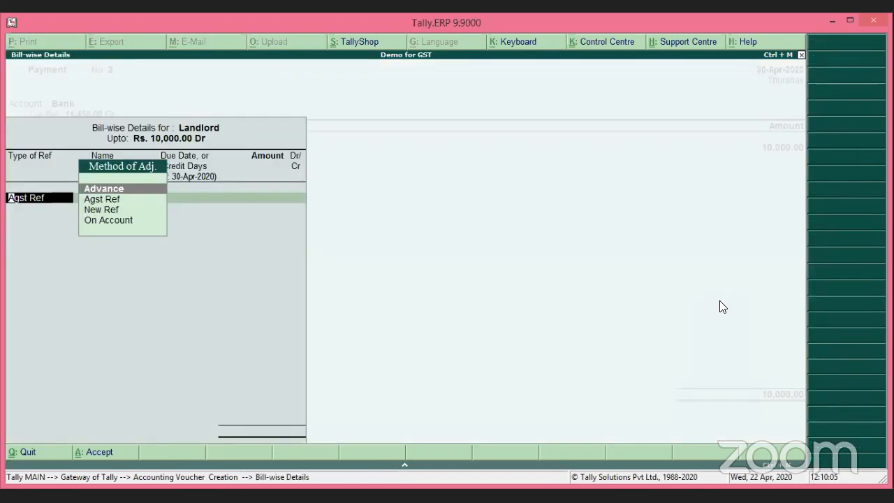
pyautogui.press('Return')
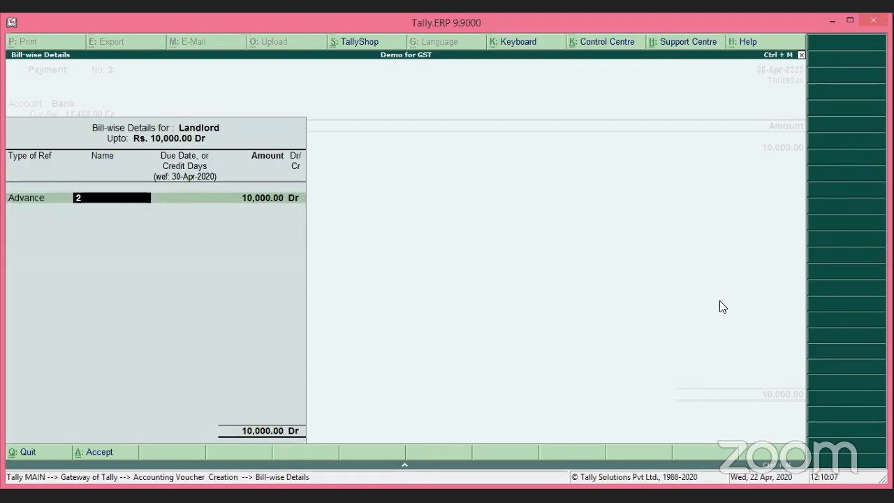
pyautogui.write('Adv for Rent')
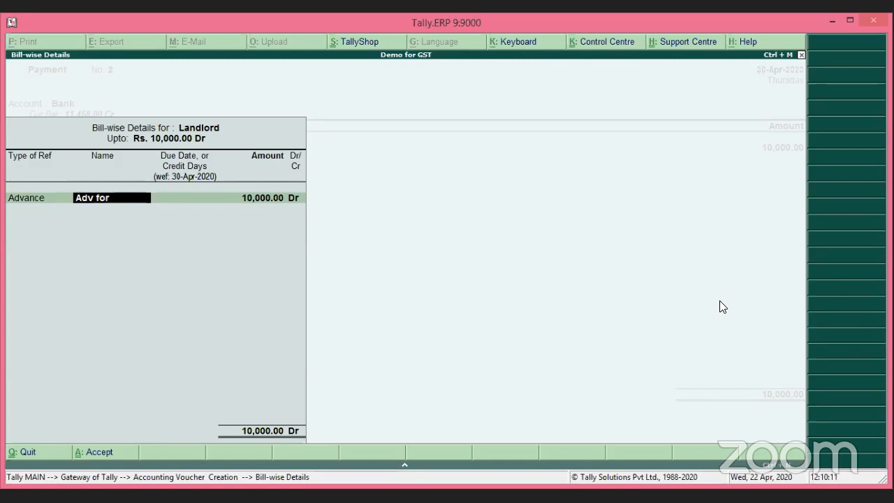
pyautogui.press('Return')
pyautogui.press('Return')
pyautogui.press('Return')
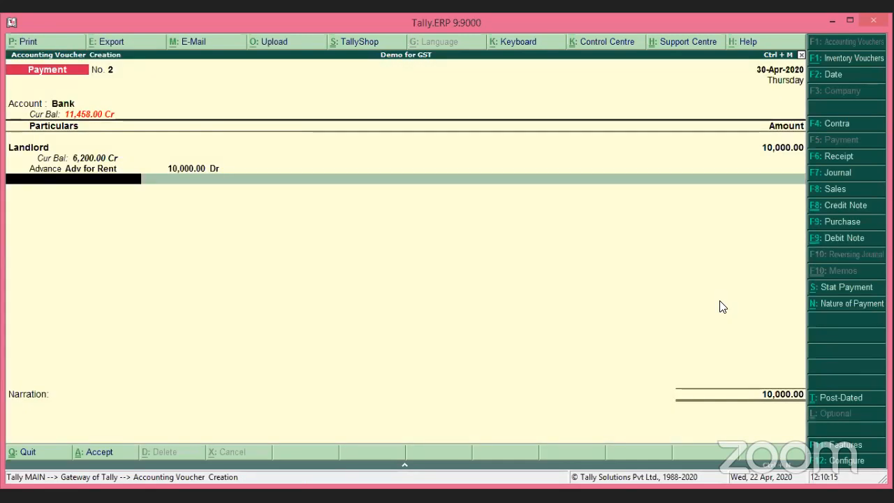
# Add TDS for Rent under Rent of Land, Building Or Furniture, deducting (-)1,000 for a 9,000 net payment.
pyautogui.write('Td')
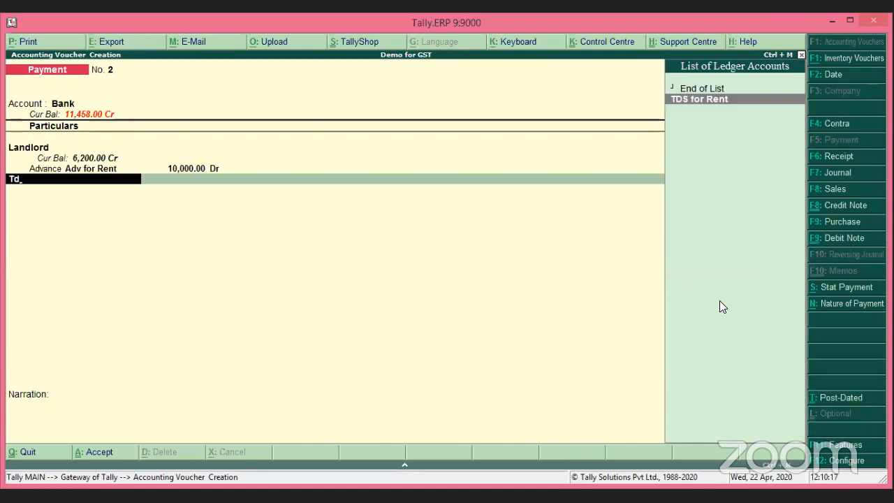
pyautogui.press('Return')
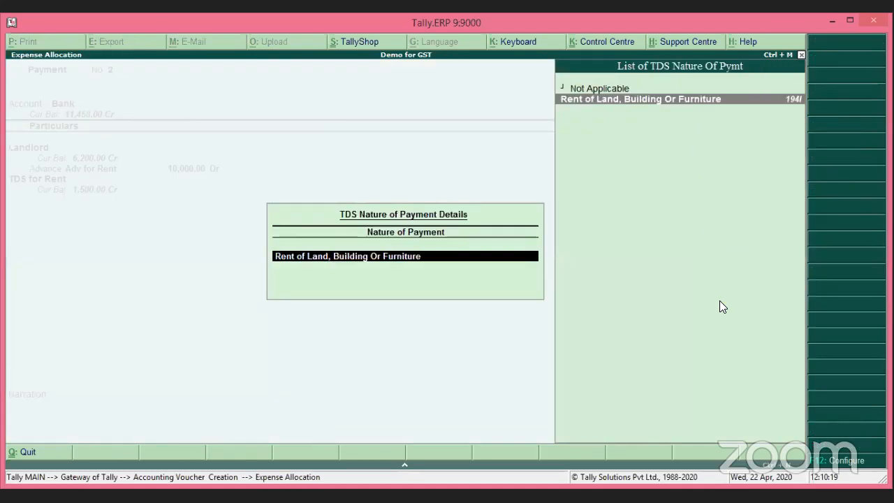
pyautogui.press('Return')
pyautogui.press('Return')
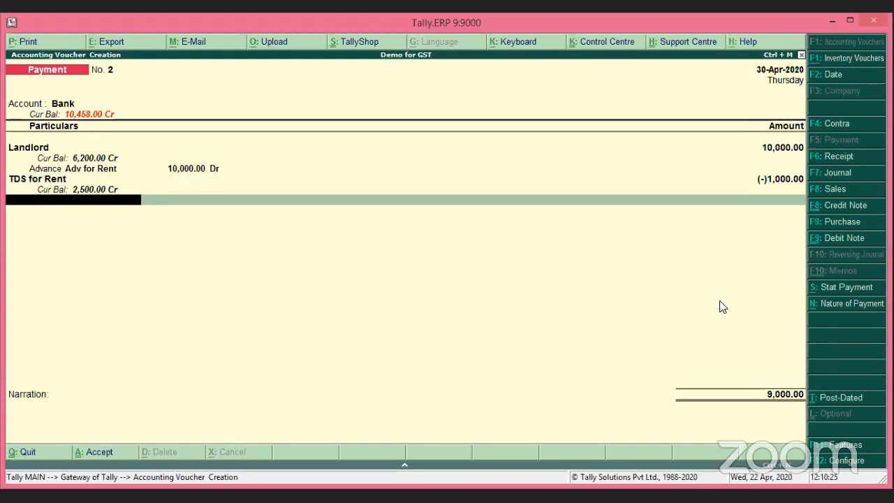
pyautogui.press('Return')
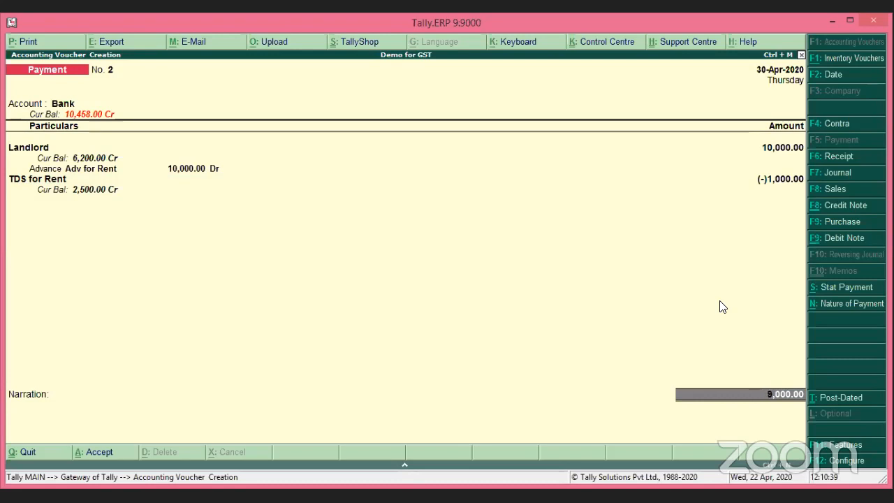
# Fill the 9,000 bank allocation as an A/c Payee cheque with its instrument number and save the voucher.
pyautogui.press('Return')
pyautogui.press('Return')
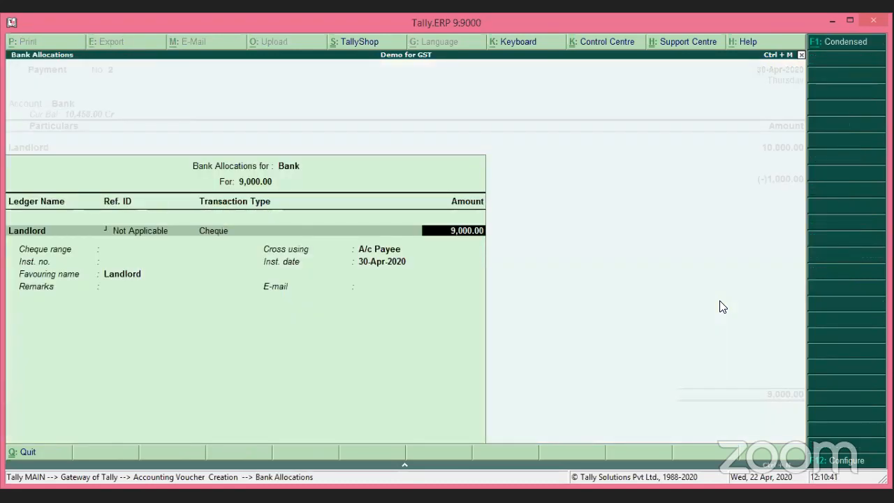
pyautogui.press('Return')
pyautogui.press('Return')
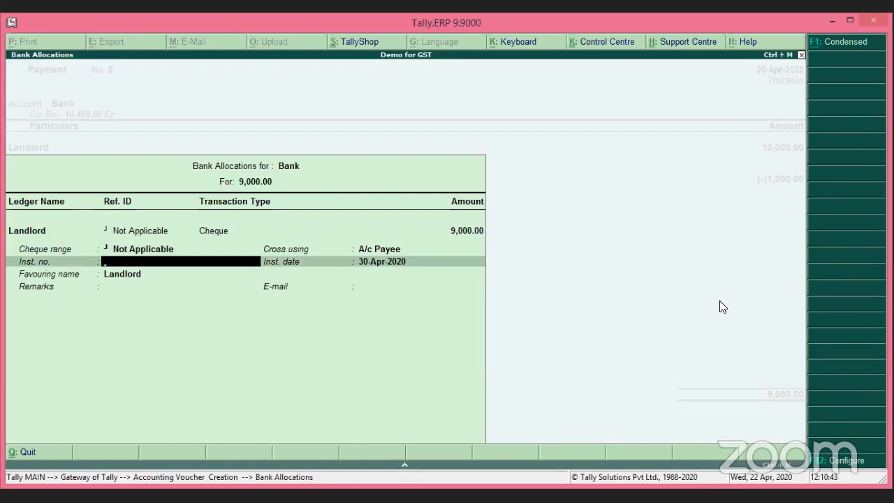
pyautogui.write('12482')
pyautogui.press('Return')
pyautogui.press('Return')
pyautogui.press('Return')
pyautogui.press('Return')
pyautogui.press('Return')
pyautogui.press('Return')
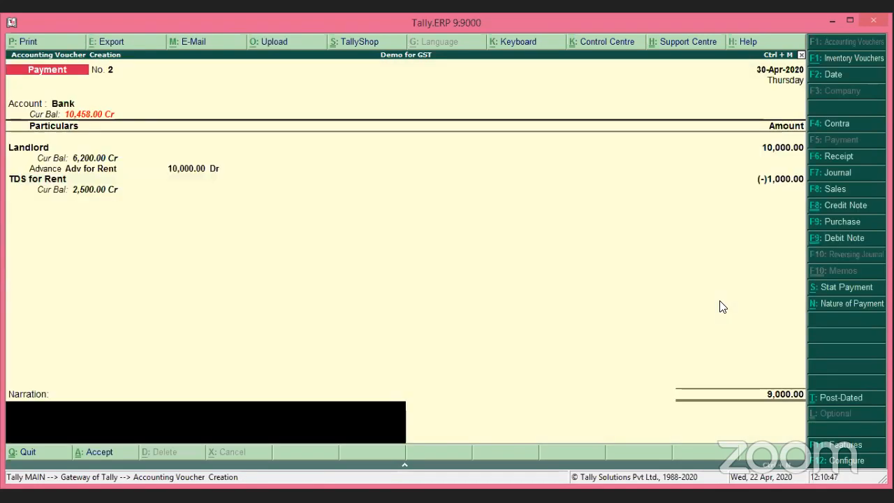
pyautogui.press('Return')
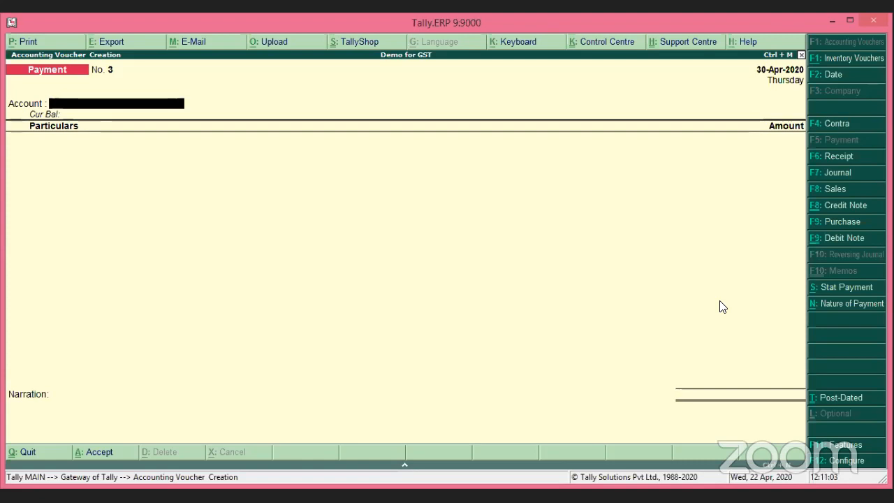
# Switch to a Purchase voucher dated 15-May-2020.
pyautogui.press('F9')
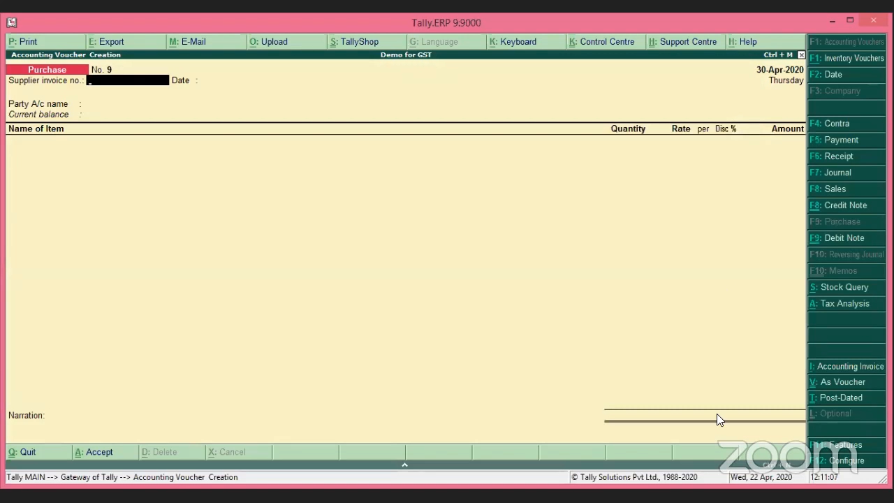
pyautogui.press('F2')
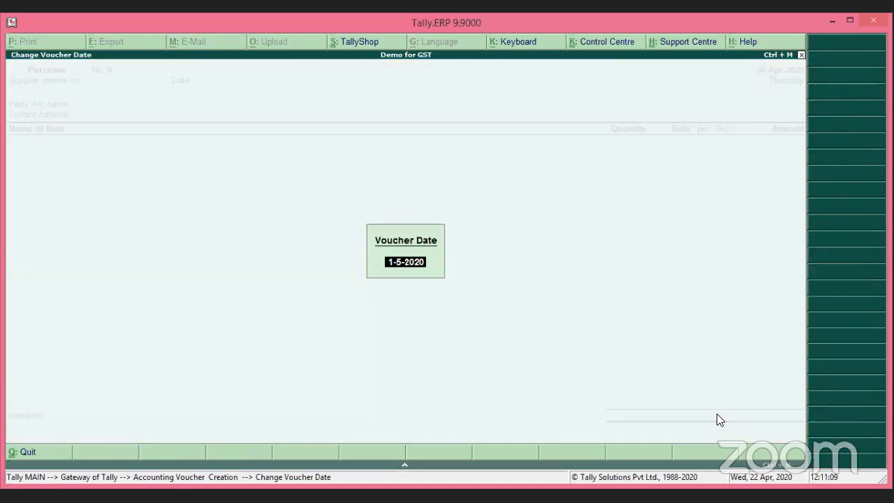
pyautogui.write('15-5-20')
pyautogui.press('Return')
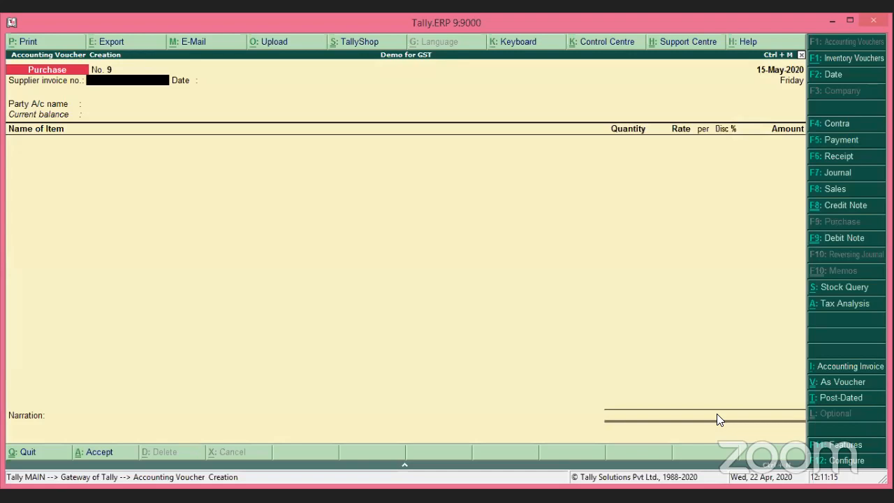
# Enter supplier invoice 5236 and select Landlord as the party.
pyautogui.write('5236')
pyautogui.press('Return')
pyautogui.press('Return')
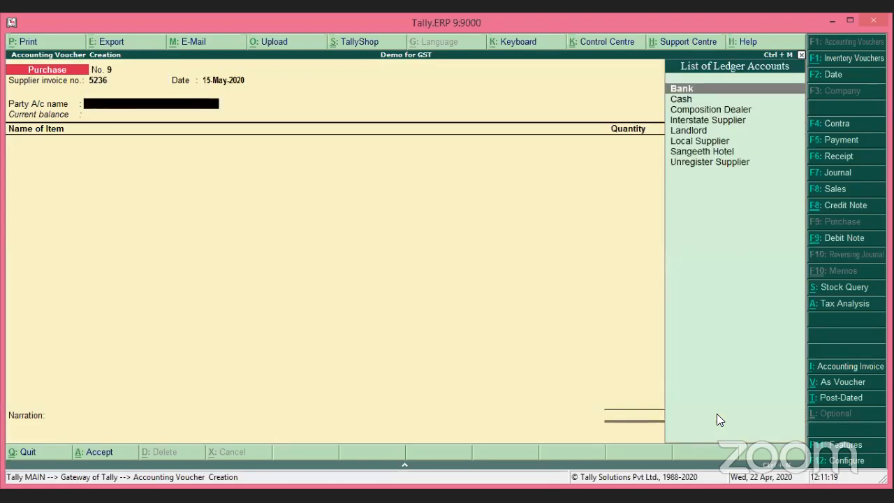
pyautogui.write('La')
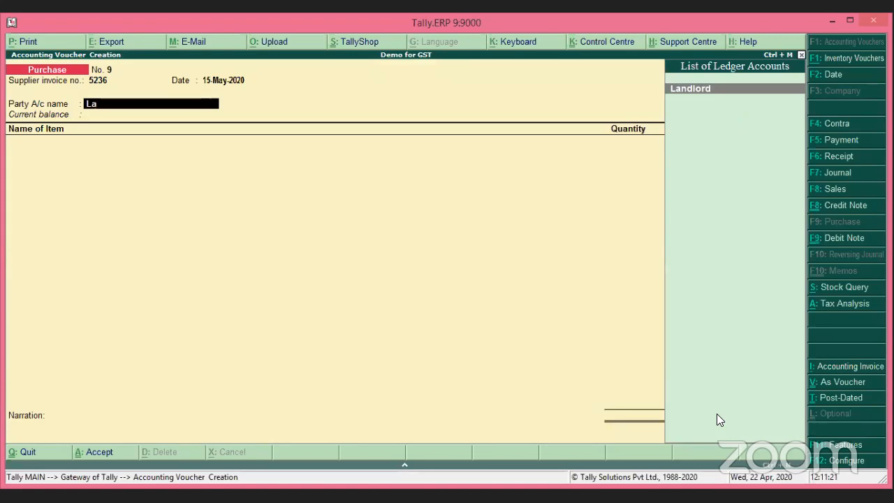
pyautogui.press('Return')
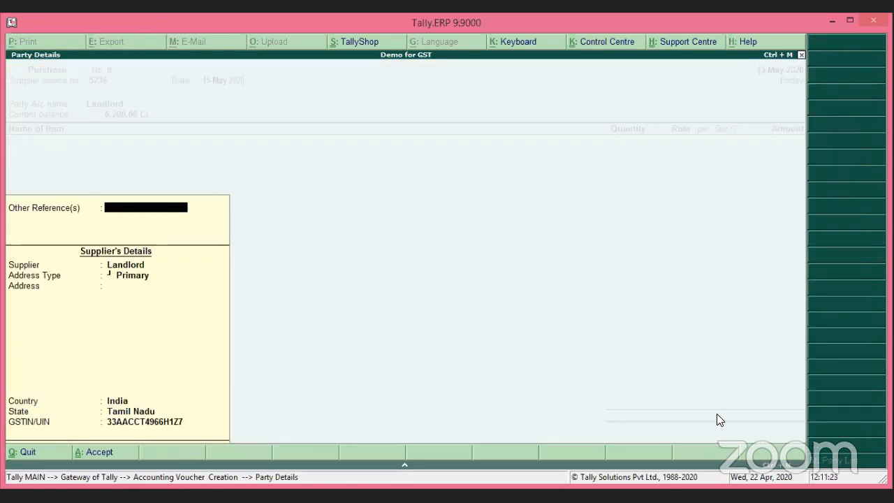
pyautogui.press('Return')
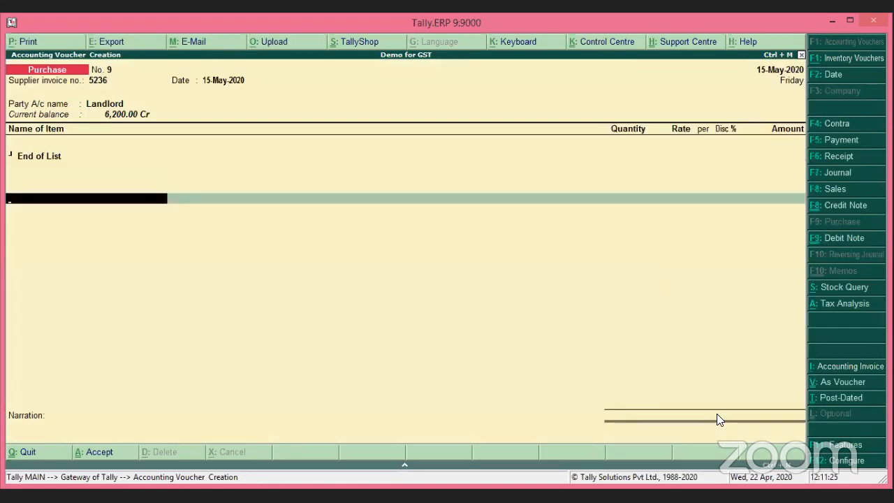
# Add a 15,000 Rent line, accepting its Rent of Land, Building Or Furniture TDS nature and GST classification.
pyautogui.write('Ren')
pyautogui.press('Return')
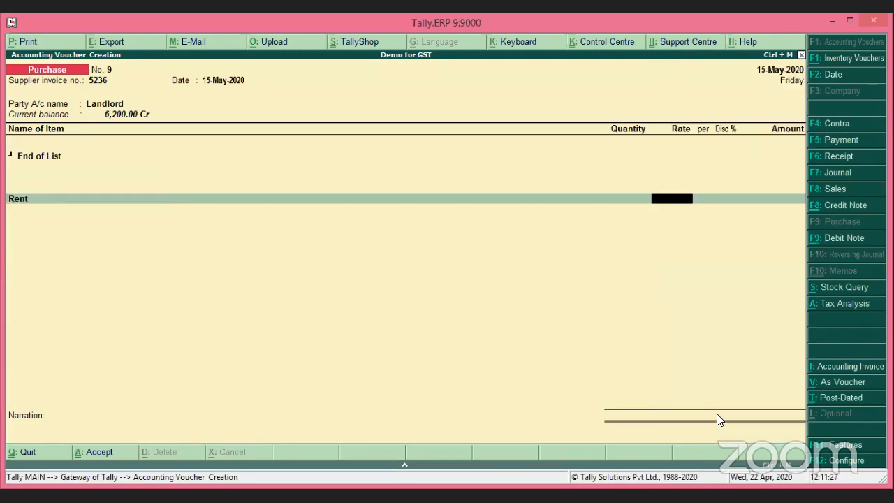
pyautogui.press('Return')
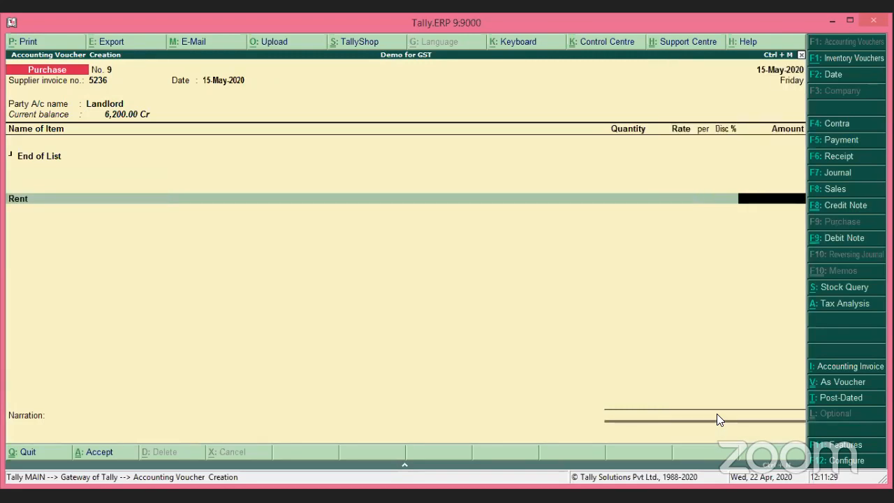
pyautogui.write('15000')
pyautogui.press('Return')
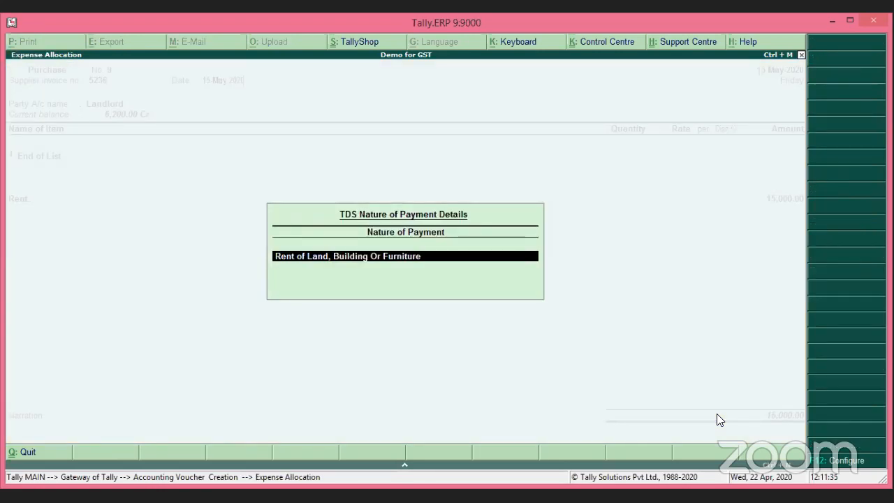
pyautogui.press('Return')
pyautogui.press('Return')
pyautogui.press('Return')
pyautogui.press('Return')
pyautogui.press('Return')
pyautogui.press('Return')
pyautogui.press('Return')
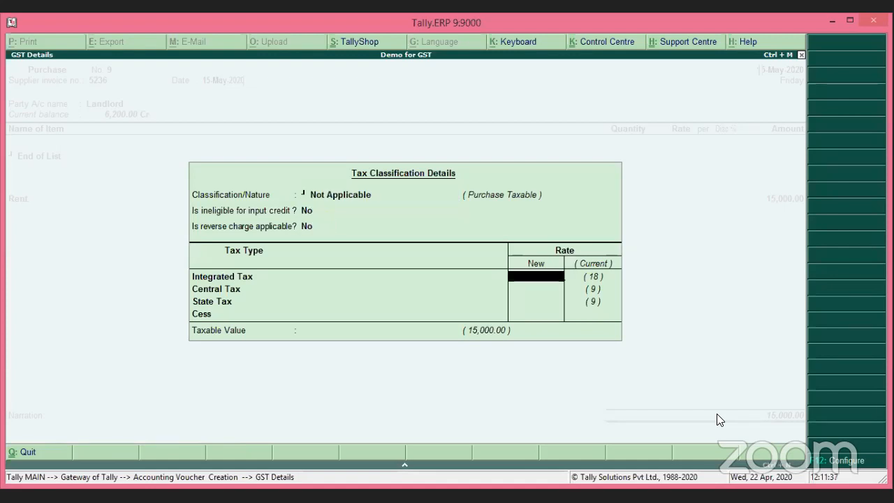
pyautogui.press('Return')
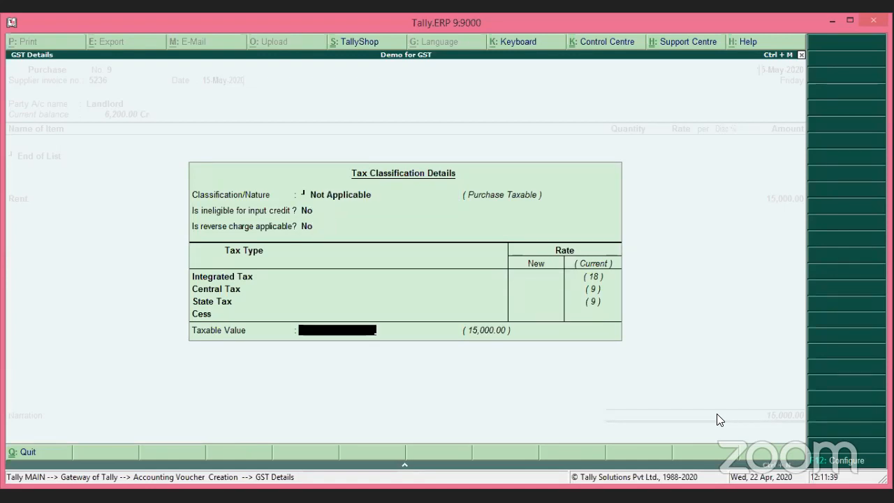
pyautogui.press('Return')
pyautogui.write('Tds')
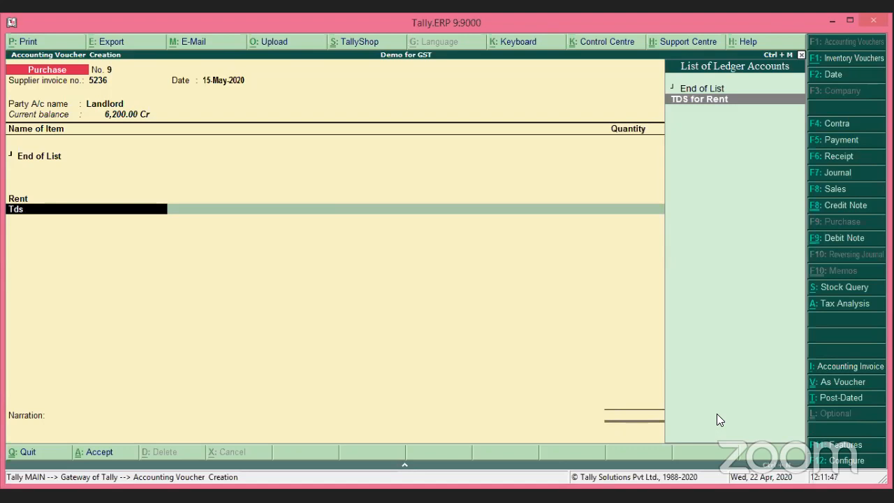
# Add TDS for Rent at (-)500, adjusting 10,000 against Pymt / 2 / 13 and new reference Purc/9.
pyautogui.press('Return')
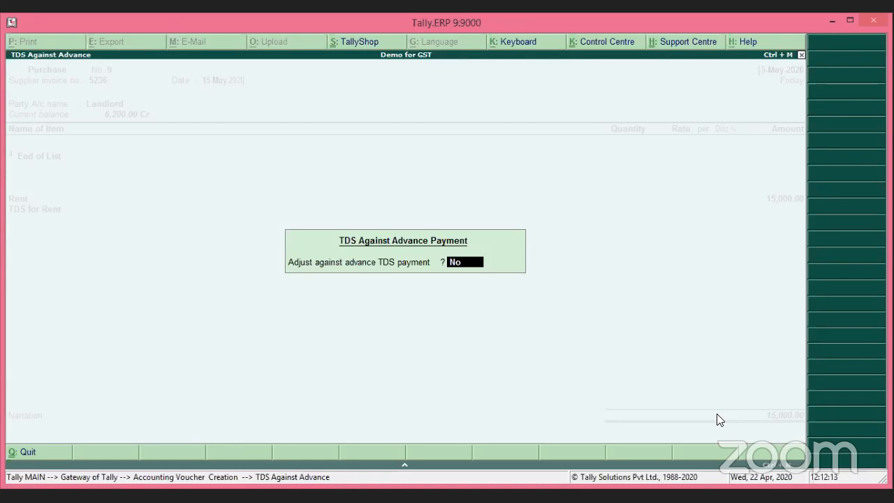
pyautogui.write('y')
pyautogui.press('Return')
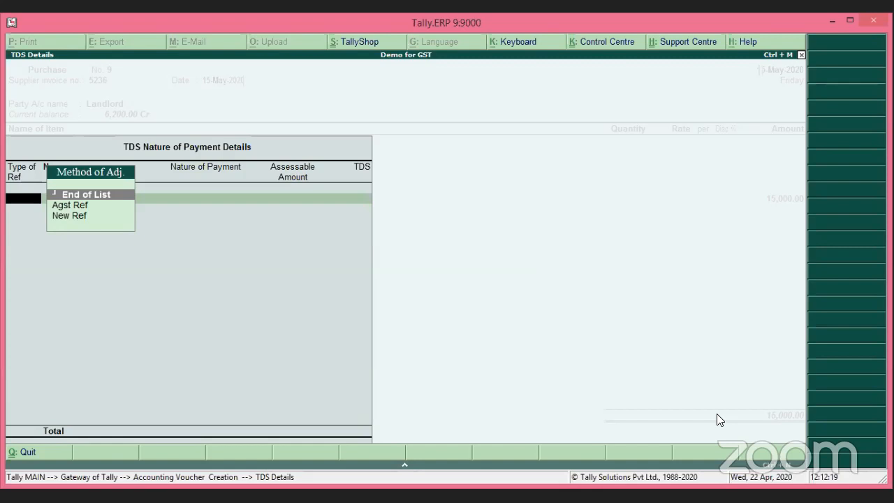
pyautogui.press('Down')
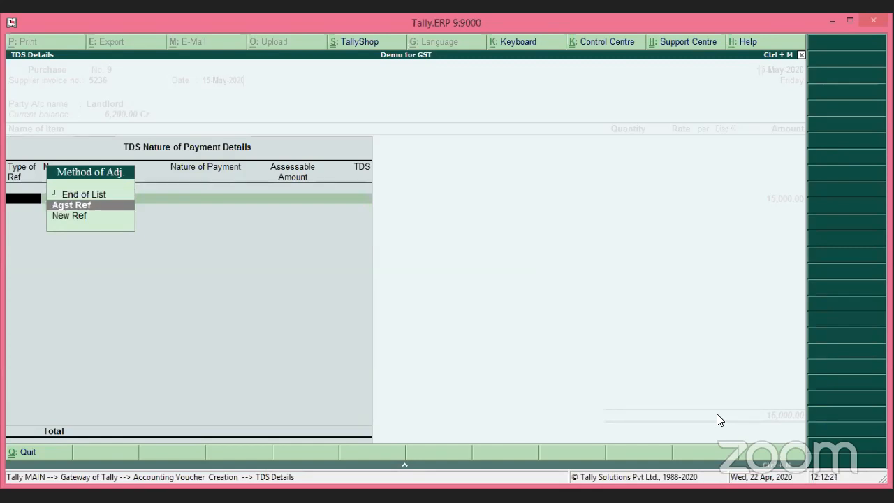
pyautogui.press('Return')
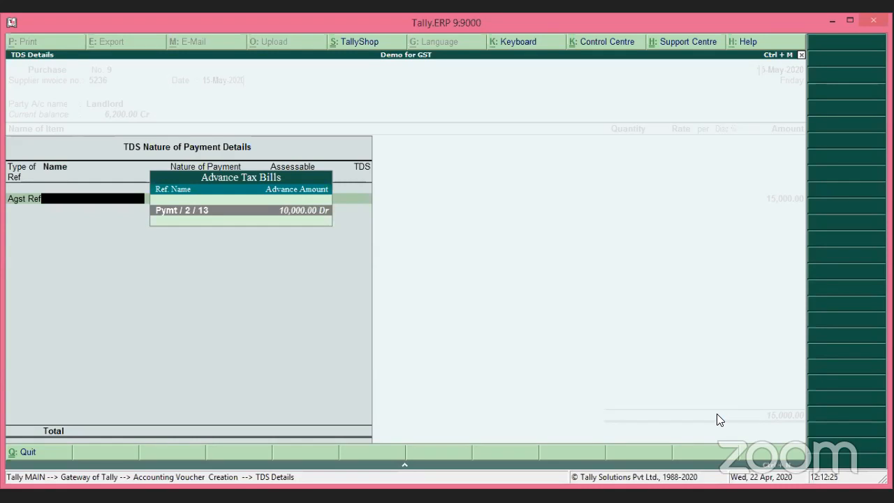
pyautogui.press('Return')
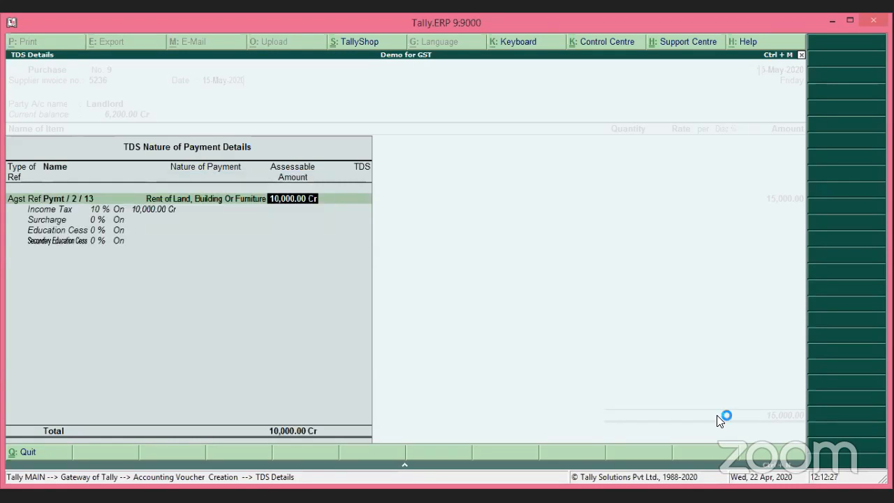
pyautogui.press('Return')
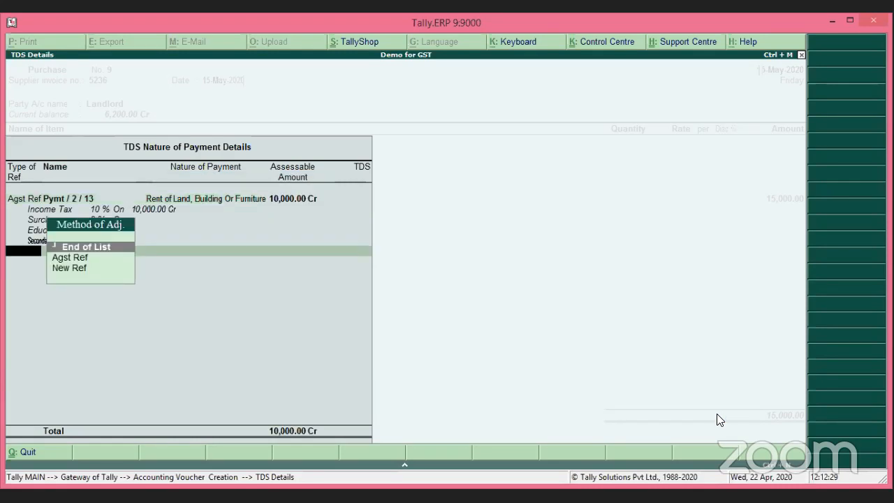
pyautogui.press('Down')
pyautogui.press('Down')
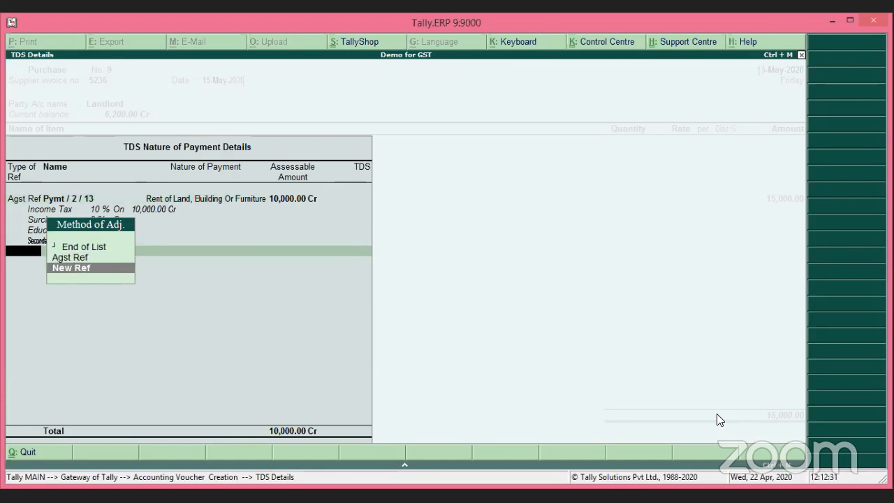
pyautogui.press('Return')
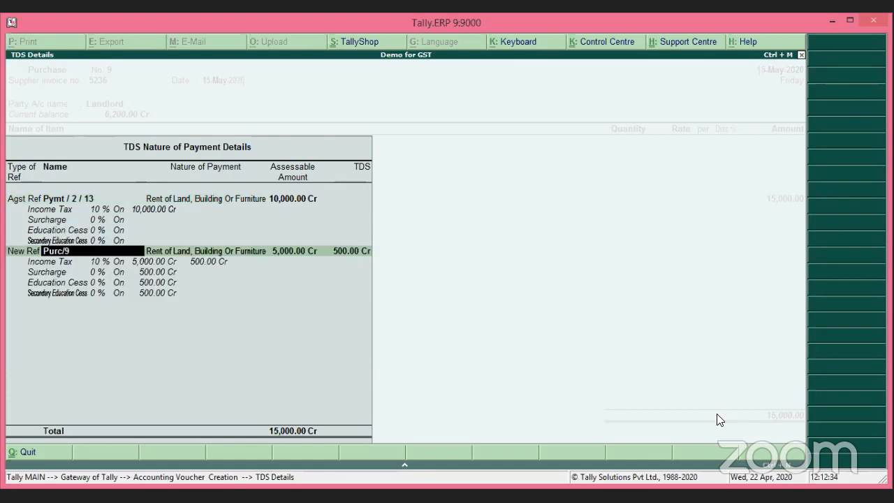
pyautogui.press('Return')
pyautogui.press('Return')
pyautogui.press('Return')
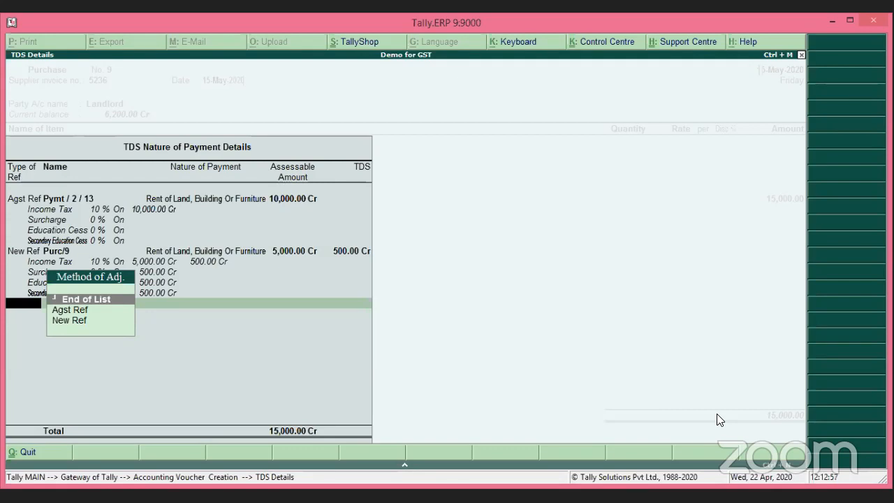
pyautogui.press('Return')
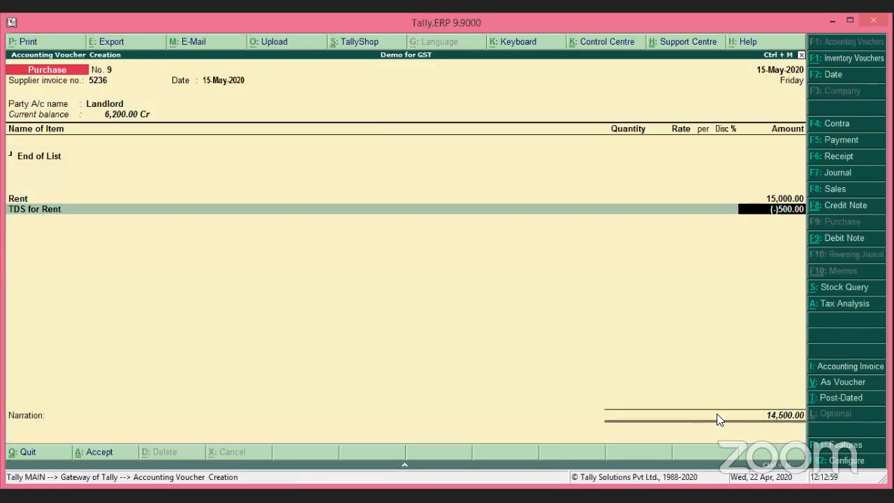
# Add Input CGST and Input SGST at 1,350.00 each, then end the ledger list.
pyautogui.press('Return')
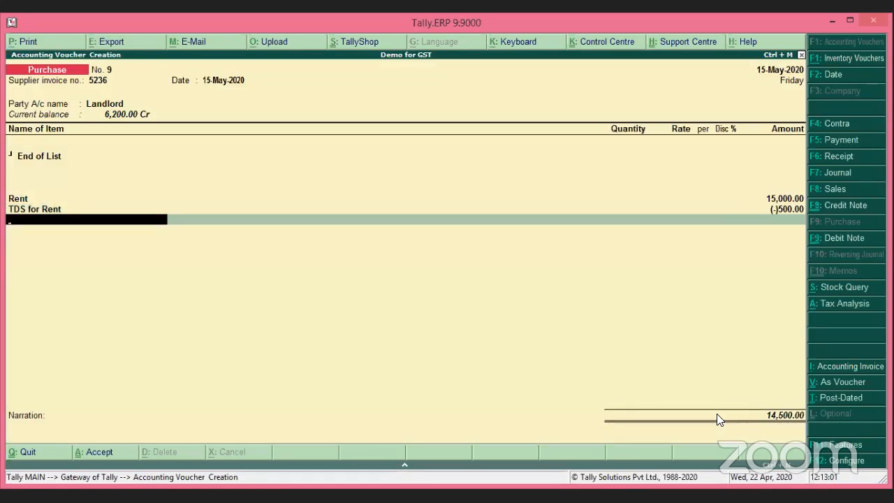
pyautogui.write('In')
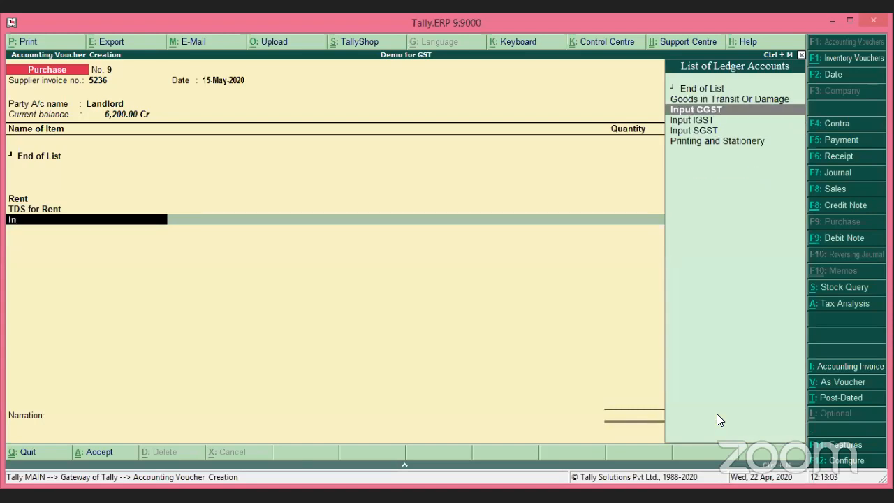
pyautogui.press('Return')
pyautogui.press('Return')
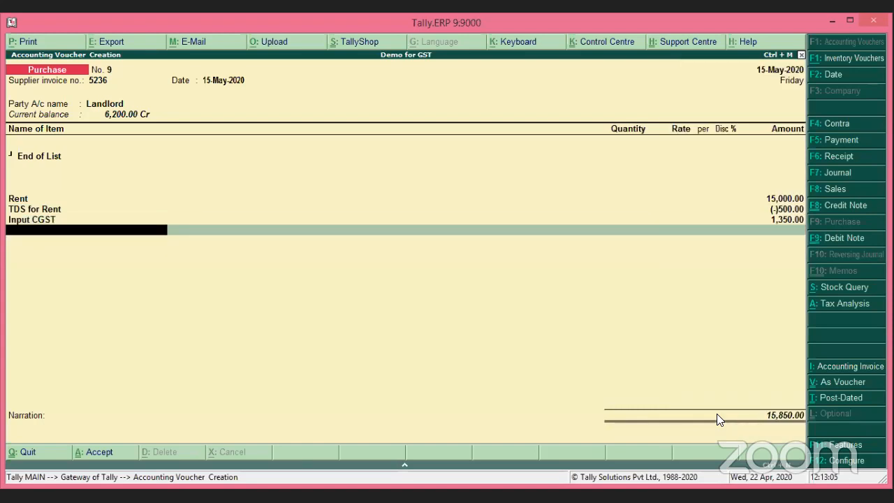
pyautogui.write('In')
pyautogui.press('Down')
pyautogui.press('Down')
pyautogui.press('Down')
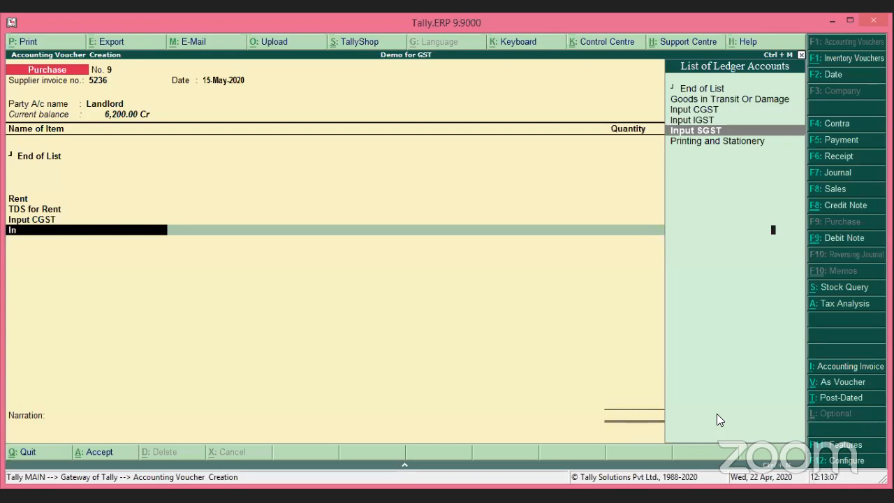
pyautogui.press('Return')
pyautogui.press('Return')
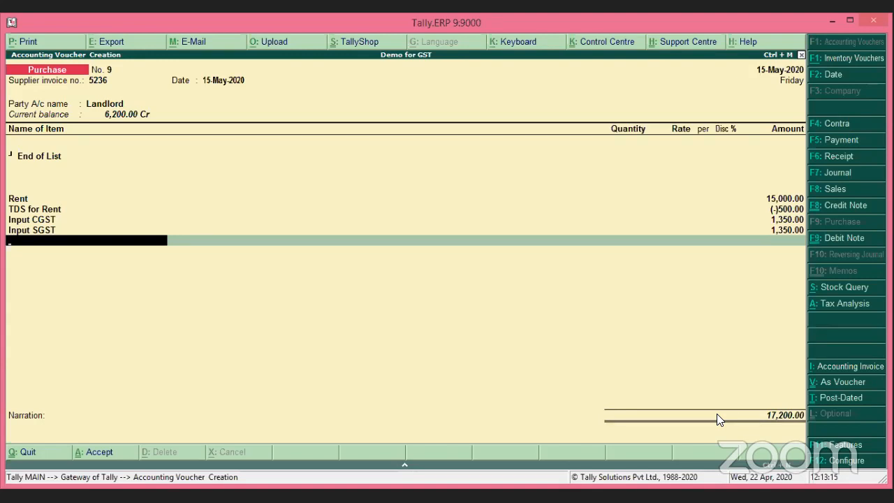
pyautogui.press('Return')
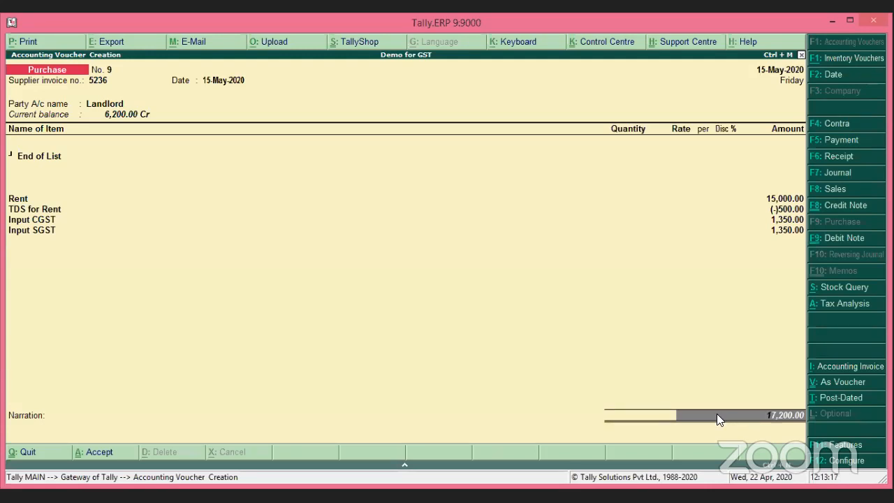
# Enter Landlord's bill-wise New Ref 5236 lines of 17,700 Cr and 500 Dr.
pyautogui.press('Return')
pyautogui.press('Return')
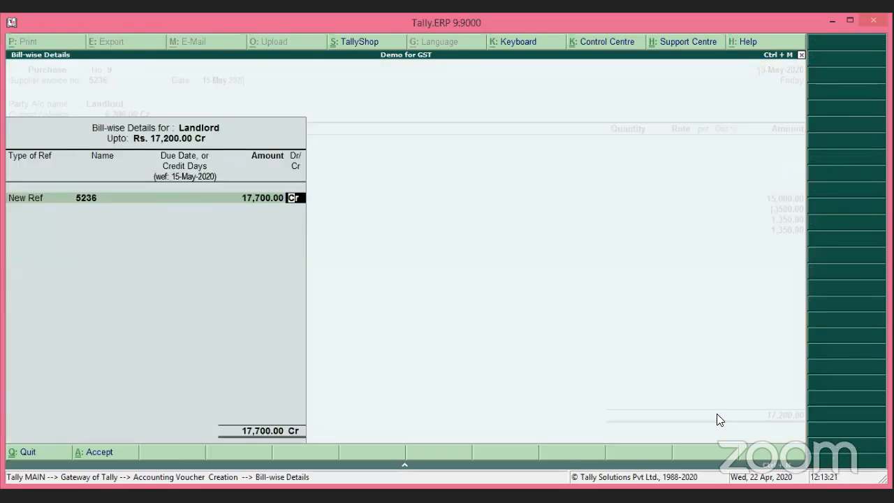
pyautogui.press('Return')
pyautogui.press('Return')
pyautogui.press('Return')
pyautogui.press('Return')
pyautogui.press('Return')
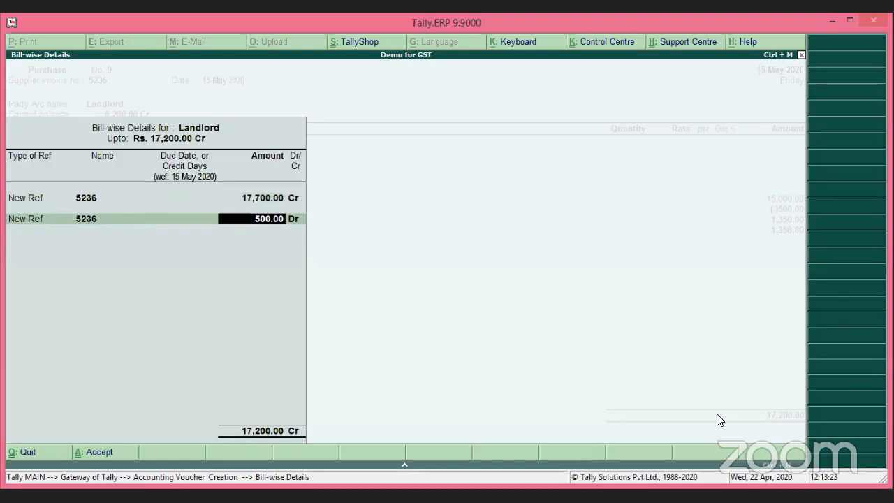
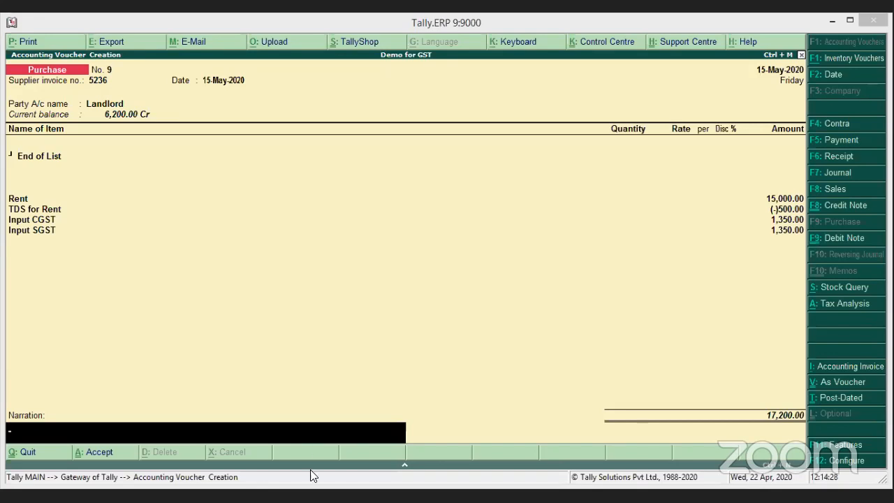
# Adjust the first bill-wise row against the Adv for Rent bill for 10,000.00 Cr.
pyautogui.click(313, 426)
pyautogui.press('Return')
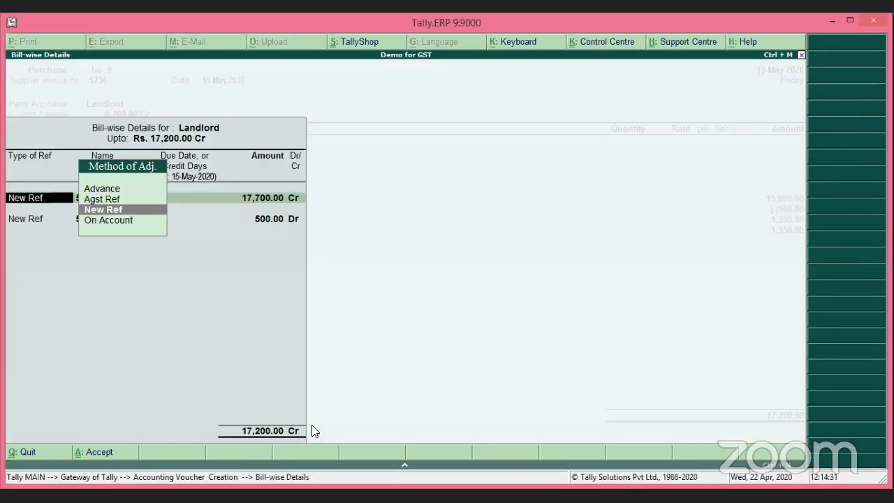
pyautogui.press('Up')
pyautogui.press('Return')
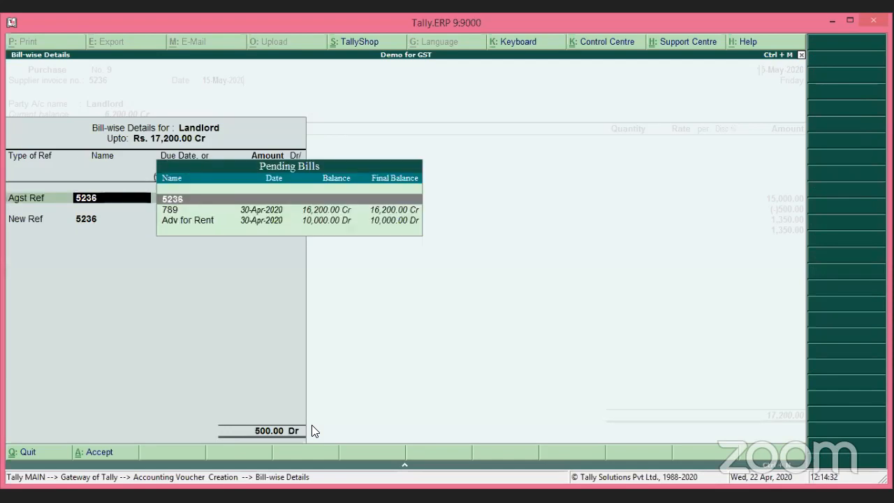
pyautogui.press('Down')
pyautogui.press('Down')
pyautogui.press('Return')
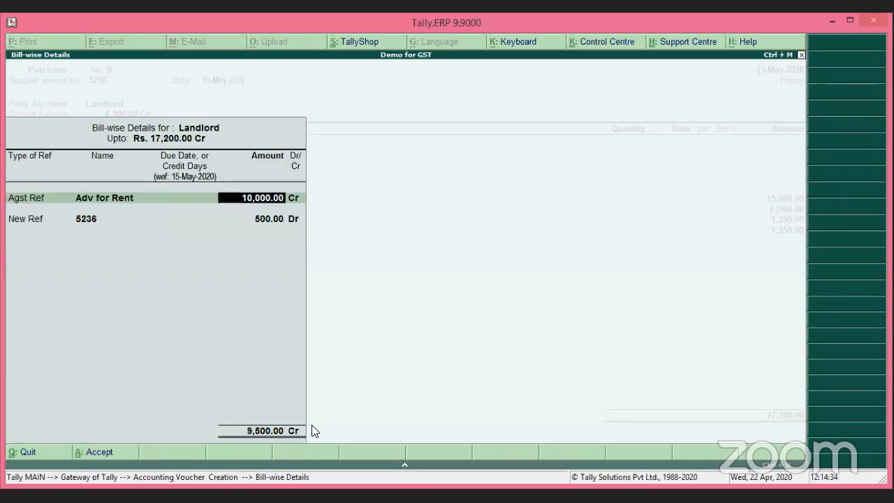
pyautogui.press('Return')
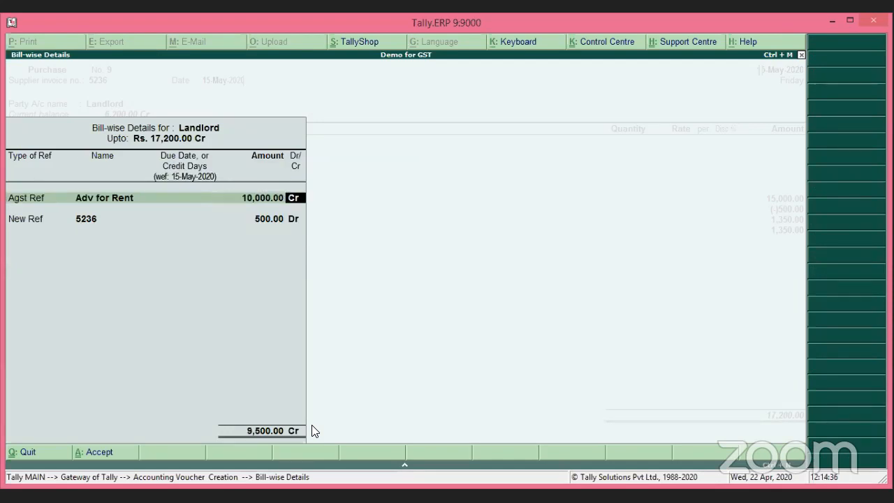
pyautogui.press('Return')
pyautogui.press('Return')
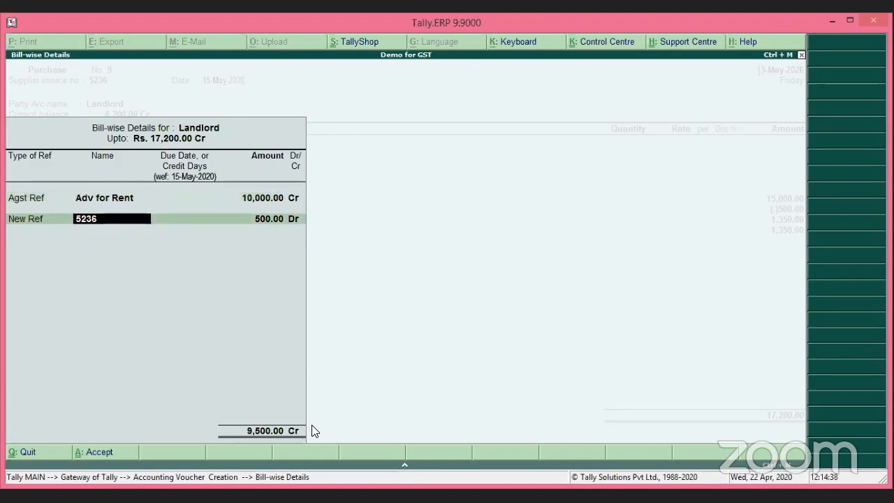
# Set the second row as New Ref 5236 for 5,000.00 Cr, then back out of the breakup.
pyautogui.press('BackSpace')
pyautogui.press('BackSpace')
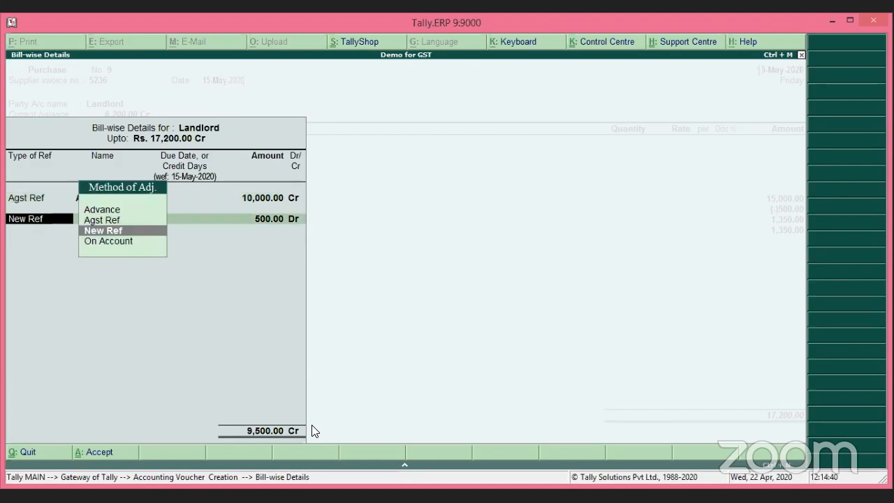
pyautogui.press('Return')
pyautogui.press('Return')
pyautogui.press('Return')
pyautogui.press('BackSpace')
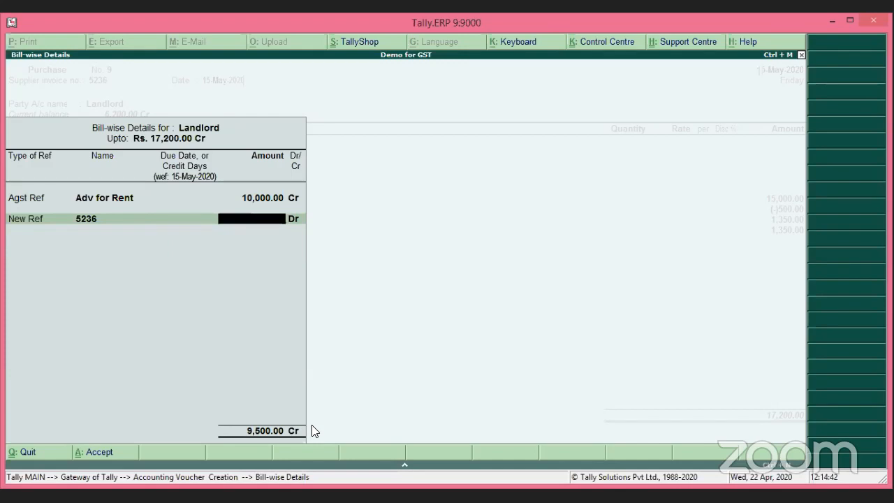
pyautogui.press('BackSpace')
pyautogui.press('BackSpace')
pyautogui.press('BackSpace')
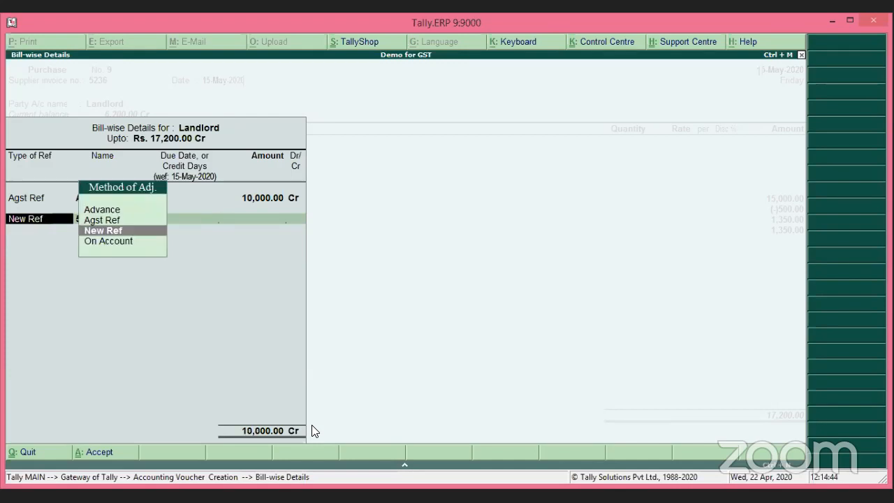
pyautogui.press('Return')
pyautogui.press('Return')
pyautogui.press('Return')
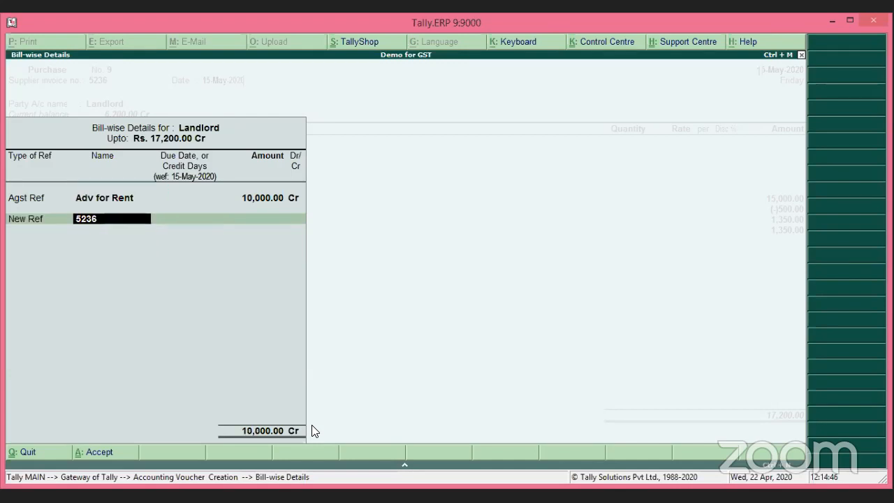
pyautogui.write('5000')
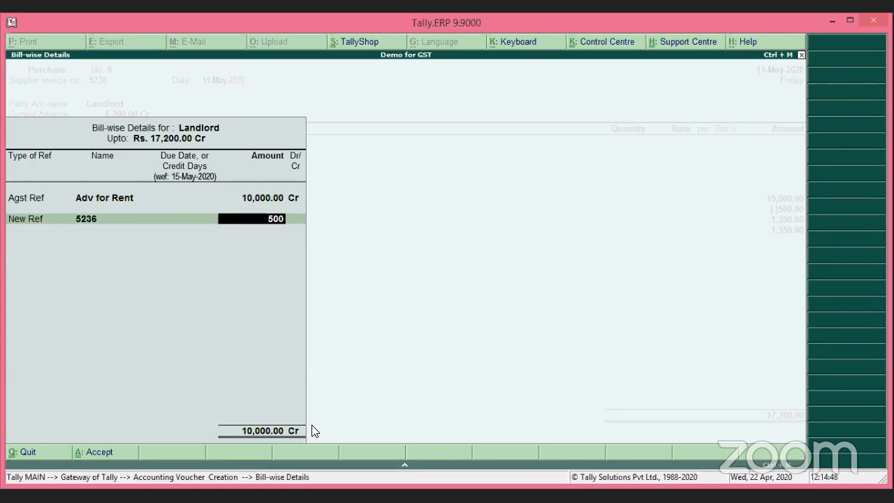
pyautogui.press('Return')
pyautogui.press('Return')
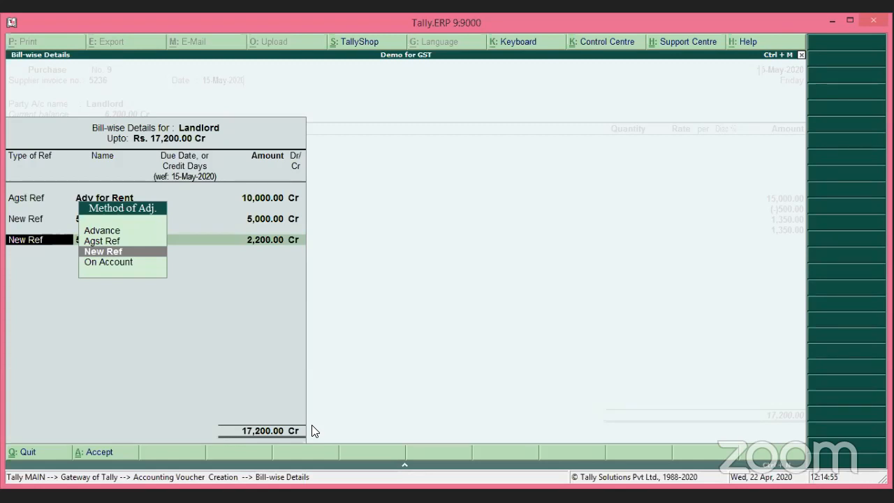
pyautogui.press('BackSpace')
pyautogui.press('BackSpace')
pyautogui.press('BackSpace')
pyautogui.press('BackSpace')
pyautogui.press('BackSpace')
pyautogui.press('BackSpace')
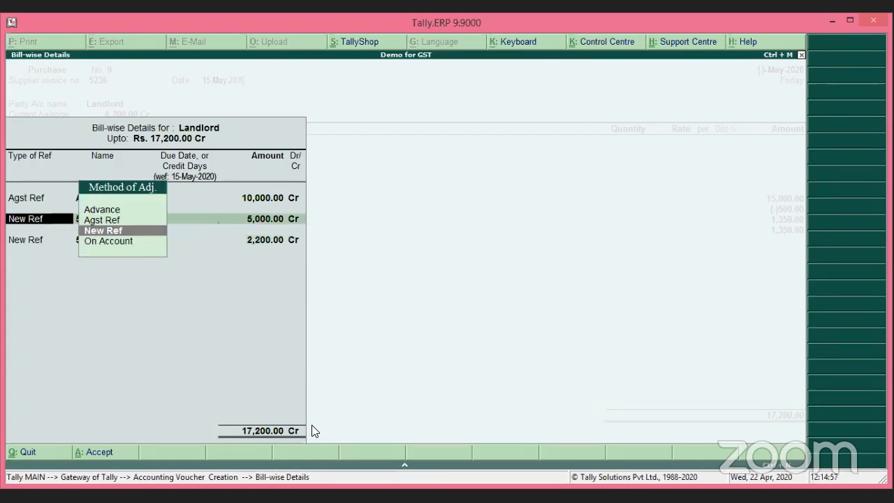
pyautogui.press('BackSpace')
pyautogui.press('BackSpace')
pyautogui.press('BackSpace')
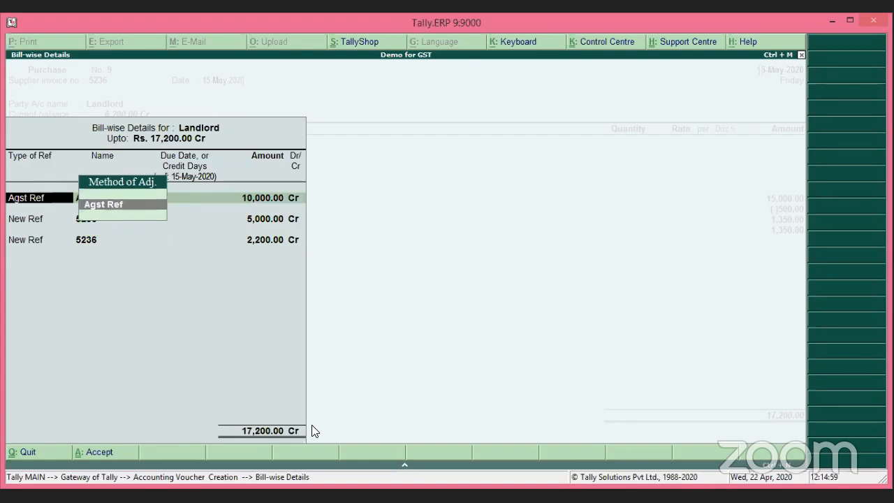
pyautogui.press('Escape')
# Change both bill-wise rows to On Account, 17,700.00 Cr and 500.00 Dr.
pyautogui.press('Return')
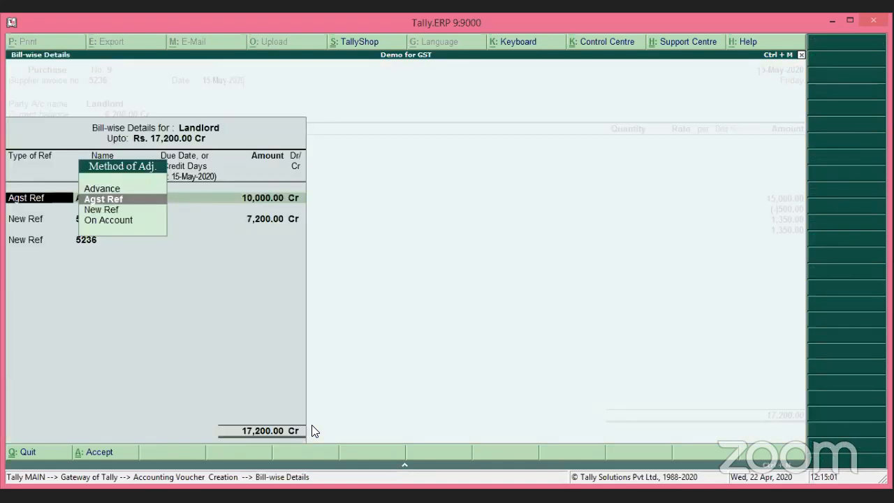
pyautogui.press('Down')
pyautogui.press('Down')
pyautogui.press('Return')
pyautogui.press('Return')
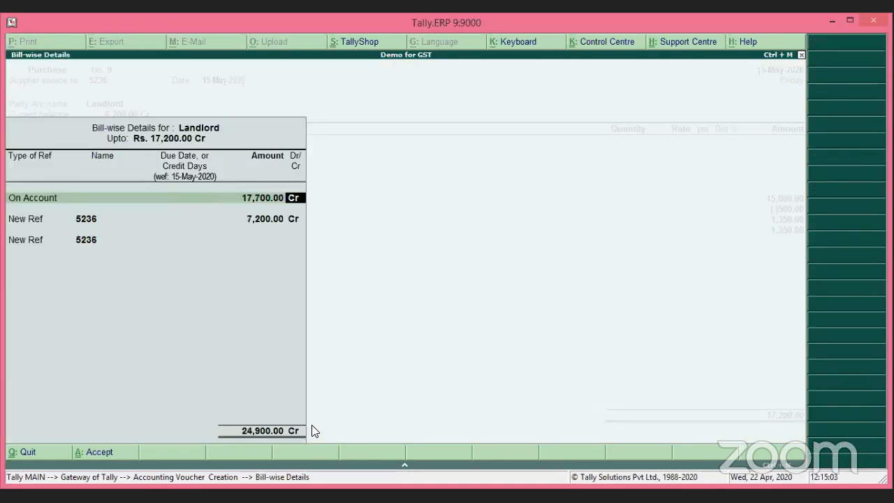
pyautogui.press('Return')
pyautogui.press('Down')
pyautogui.press('Return')
pyautogui.press('Return')
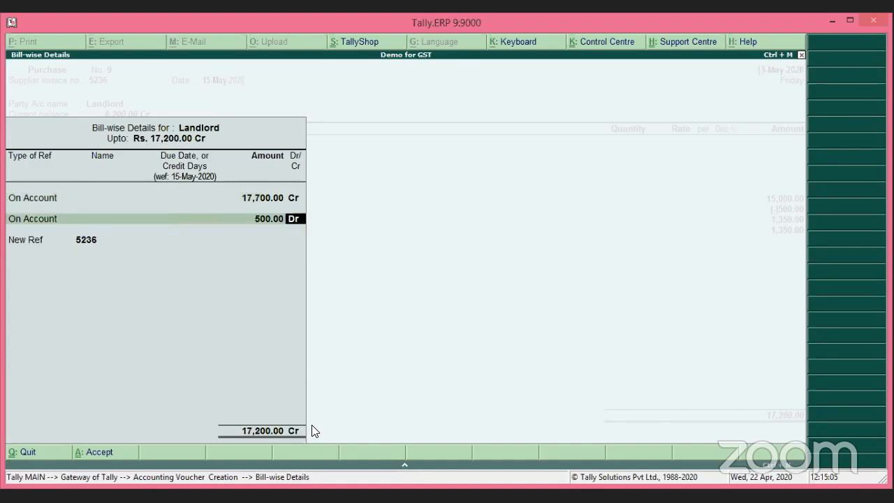
pyautogui.press('Return')
pyautogui.press('BackSpace')
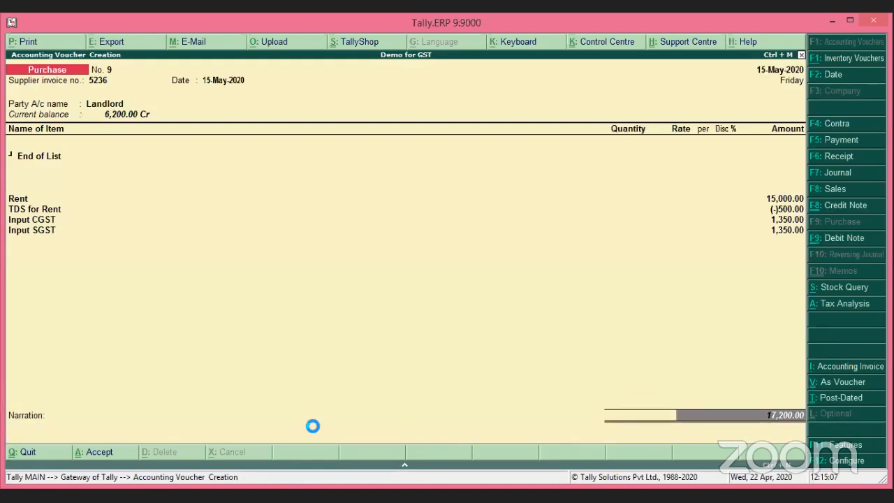
# Split Landlord's bill-wise: Agst Ref Adv for Rent 10,000 Cr plus New Ref 5236 7,200 Cr.
pyautogui.press('Return')
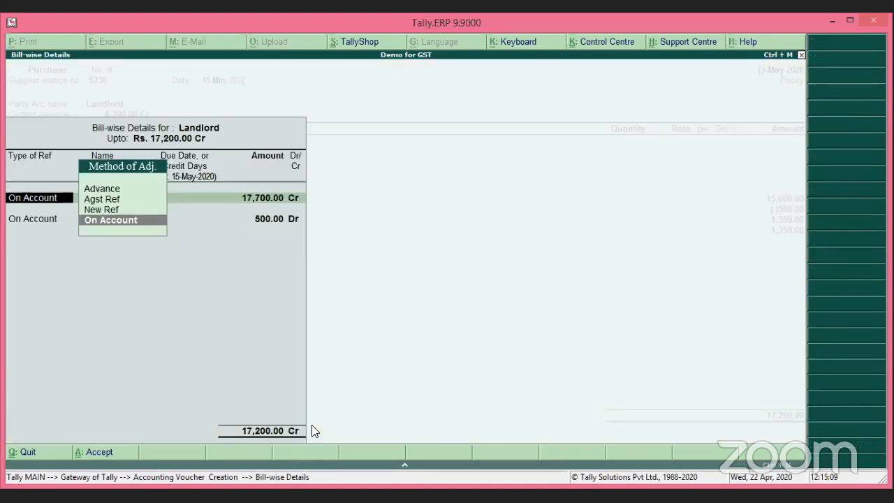
pyautogui.press('Up')
pyautogui.press('Up')
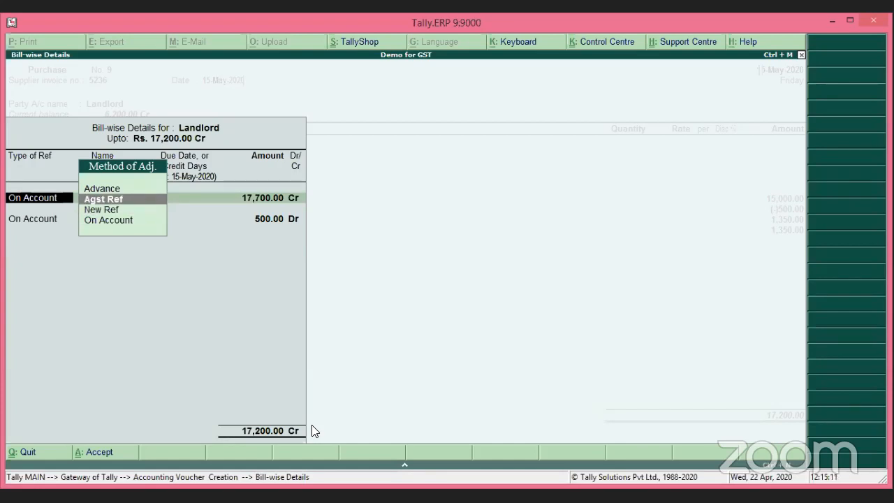
pyautogui.press('Return')
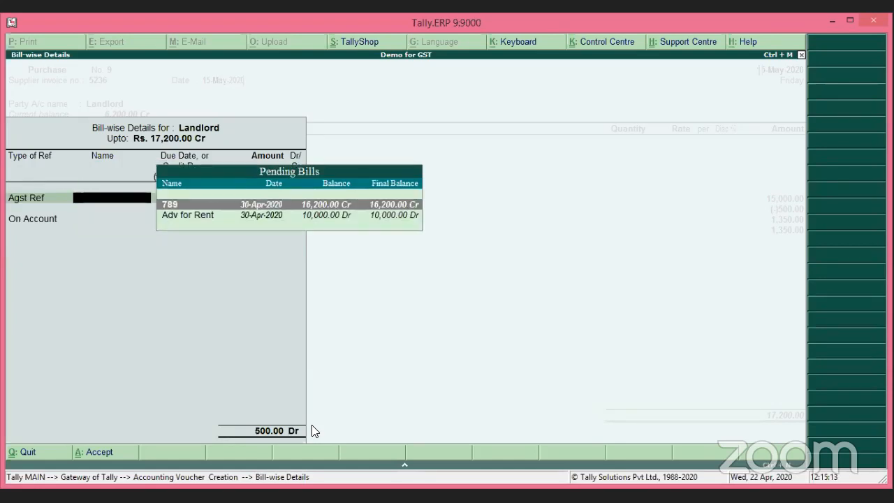
pyautogui.press('Down')
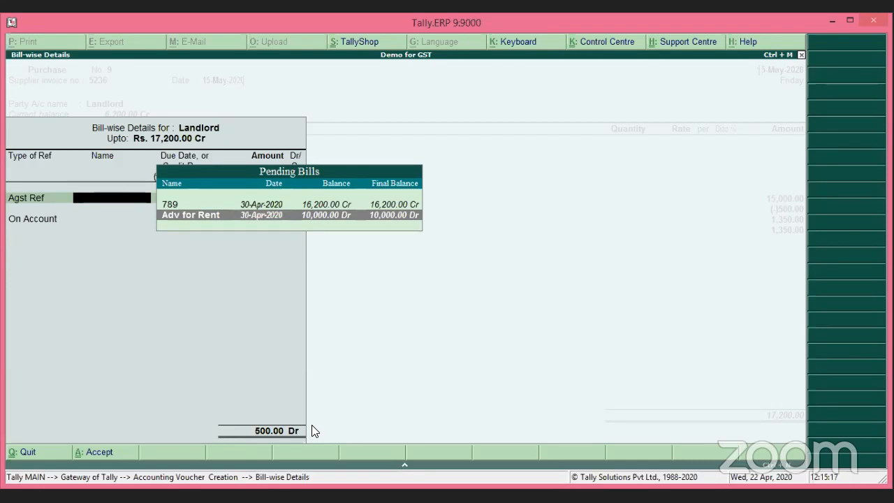
pyautogui.press('Return')
pyautogui.press('Return')
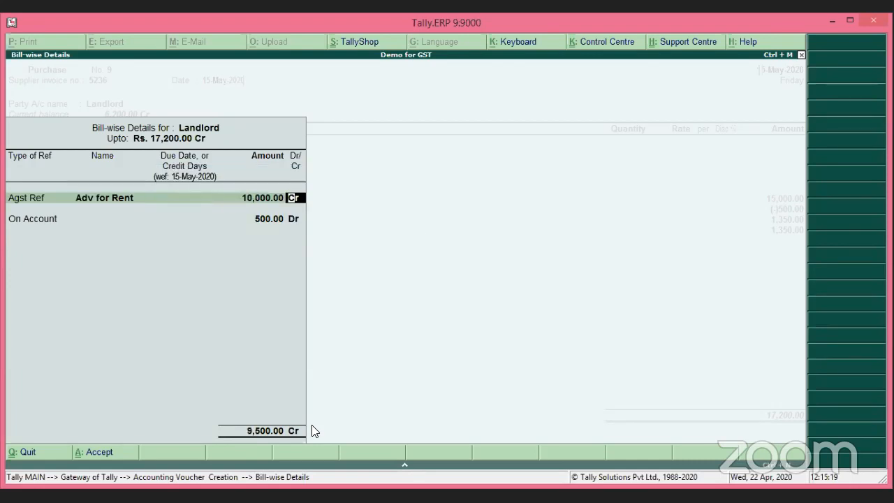
pyautogui.press('Return')
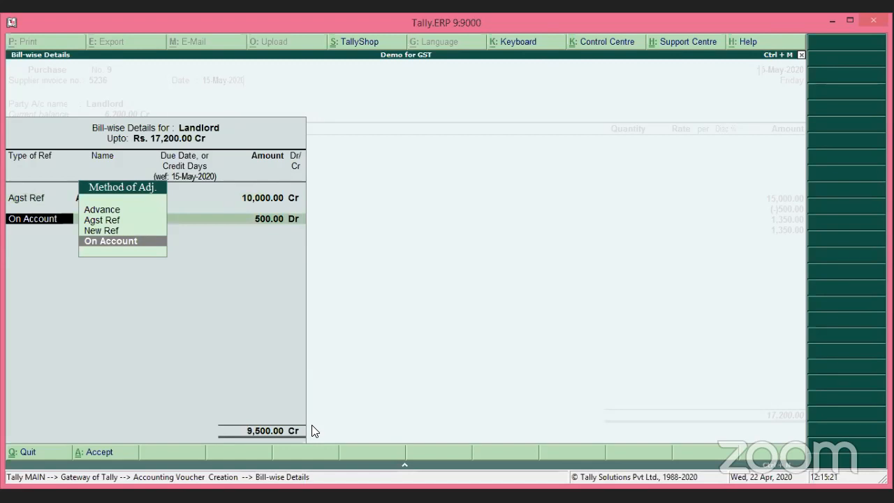
pyautogui.press('Up')
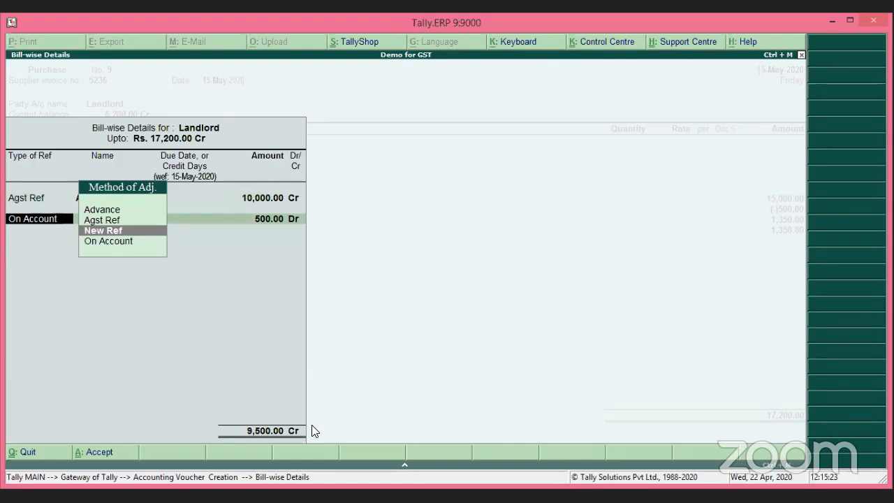
pyautogui.press('Return')
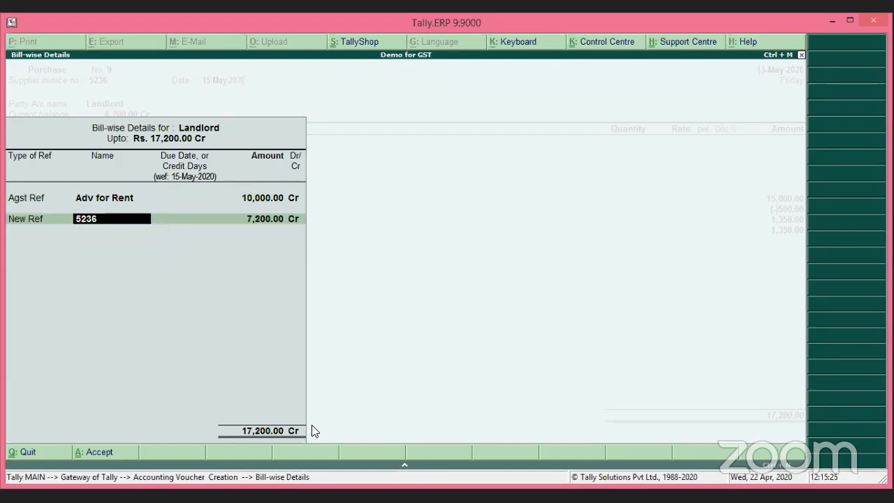
pyautogui.press('Return')
pyautogui.press('Return')
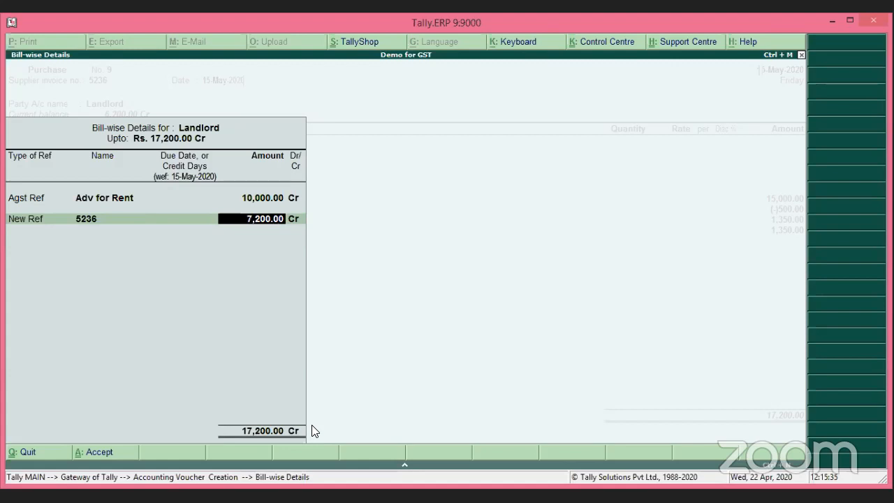
pyautogui.press('Return')
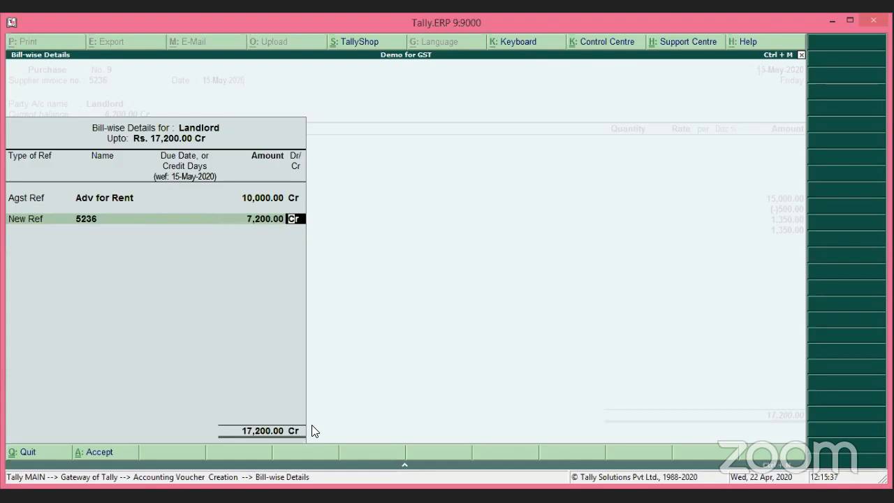
pyautogui.press('Return')
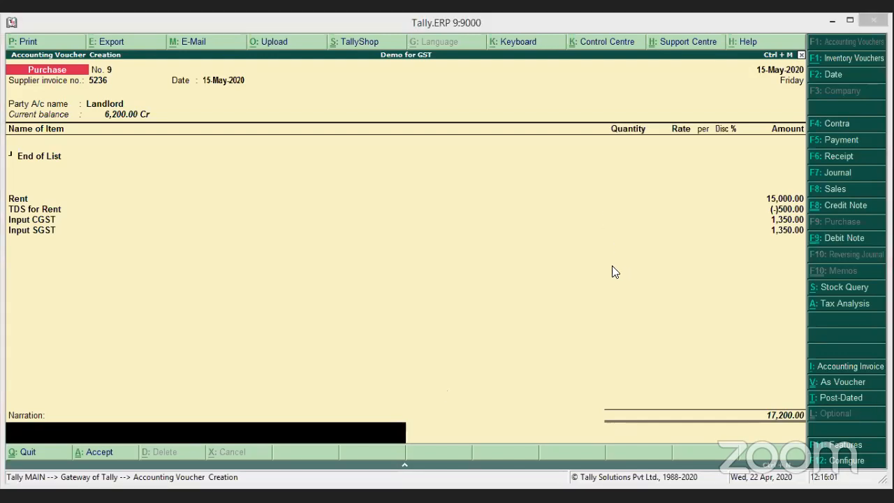
# Quit the unfinished Purchase voucher No. 9 without saving.
pyautogui.press('Escape')
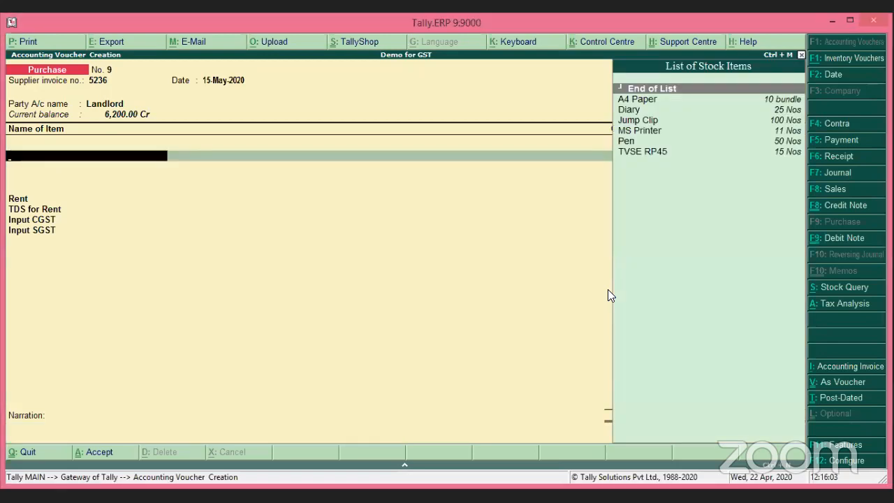
pyautogui.press('Escape')
pyautogui.press('y')
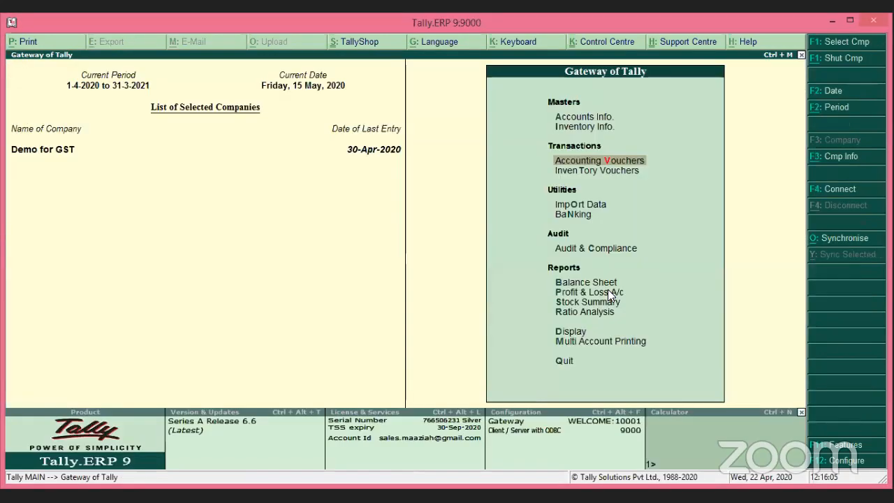
# Show the Day Book for the period 1-4-2020 to 15-5-2020.
pyautogui.press('d')
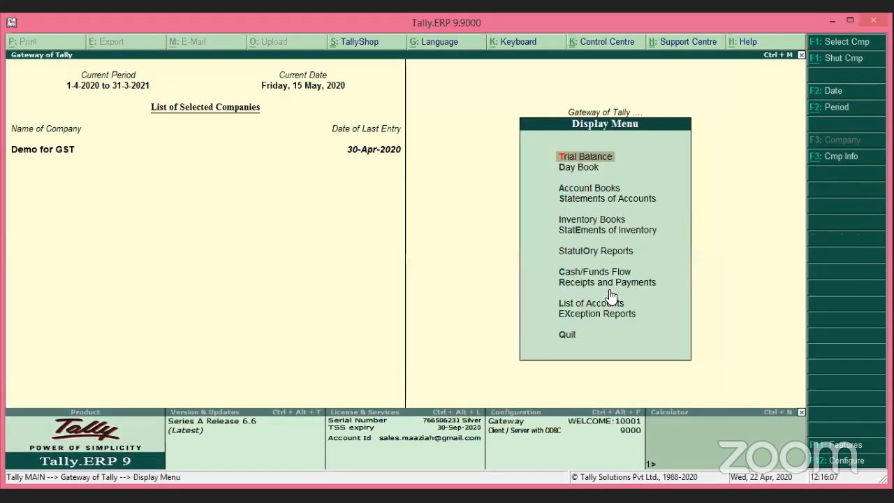
pyautogui.press('d')
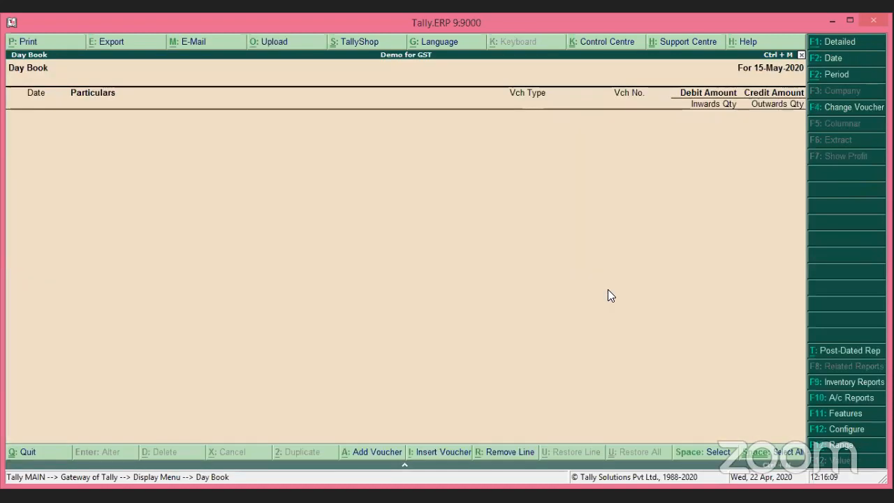
pyautogui.hotkey('alt', 'F2')
pyautogui.write('1-4')
pyautogui.press('Return')
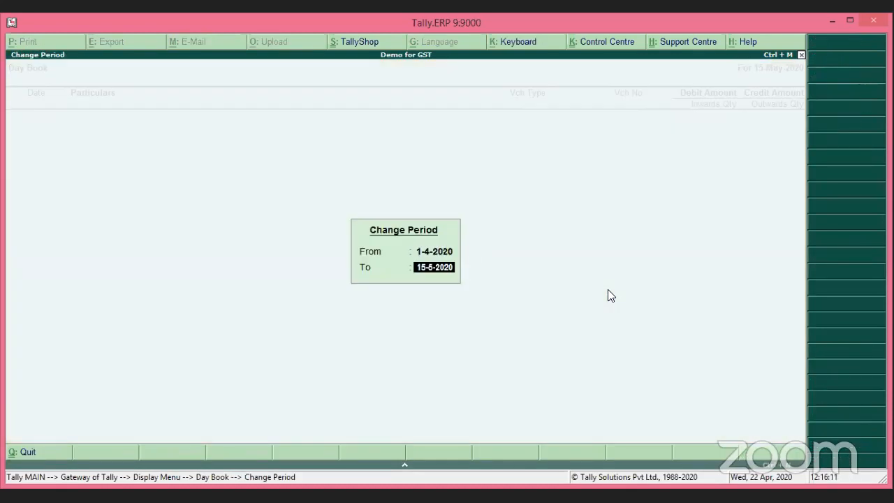
pyautogui.press('Return')
pyautogui.press('Down')
pyautogui.press('Down')
pyautogui.press('Down')
pyautogui.press('Down')
pyautogui.press('Down')
pyautogui.press('Down')
pyautogui.press('Down')
pyautogui.press('Down')
pyautogui.press('Down')
pyautogui.press('Down')
pyautogui.press('Down')
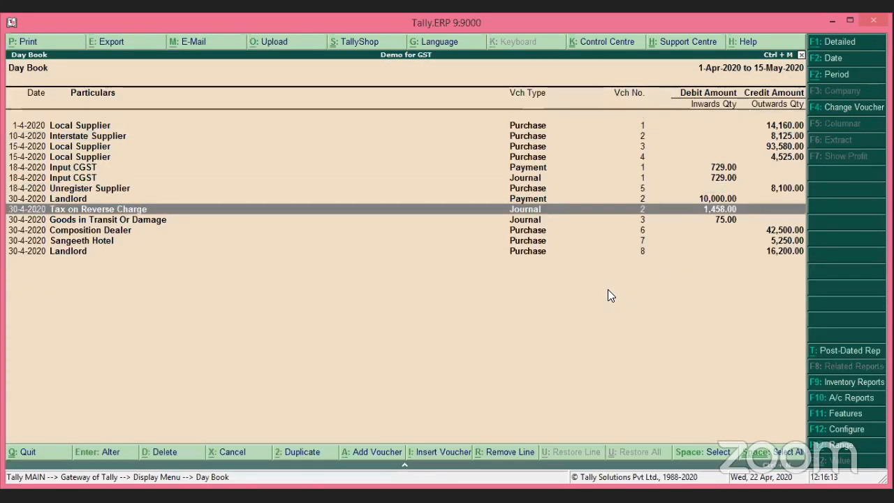
pyautogui.press('Down')
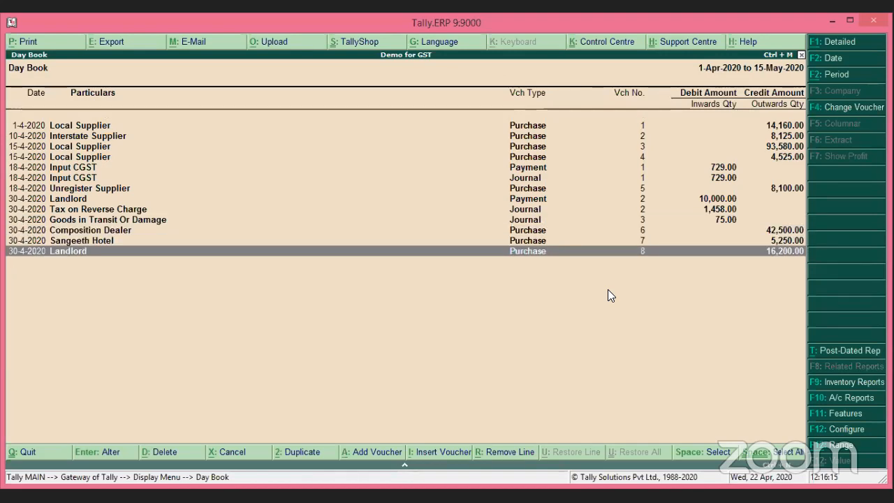
pyautogui.press('Return')
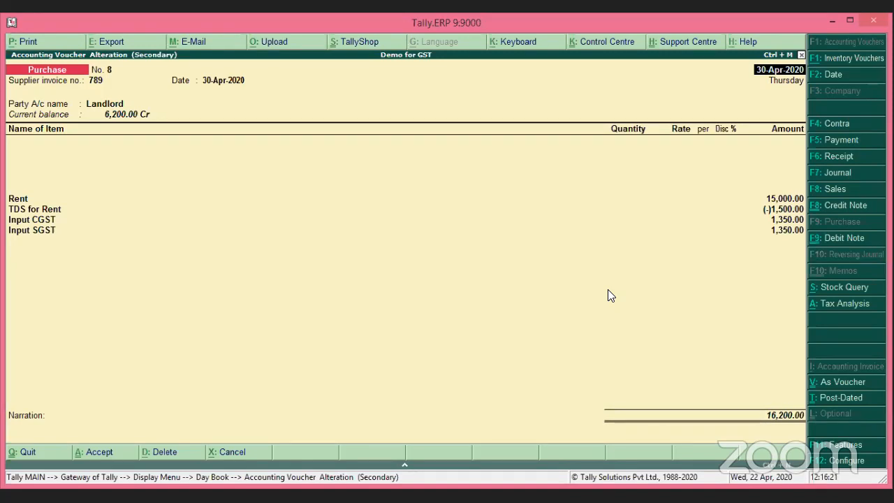
pyautogui.hotkey('alt', 'd')
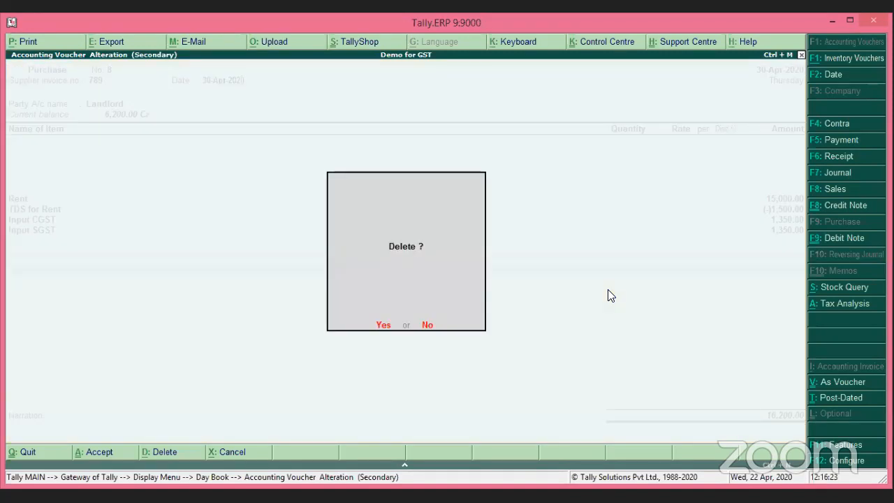
pyautogui.press('Escape')
pyautogui.press('Escape')
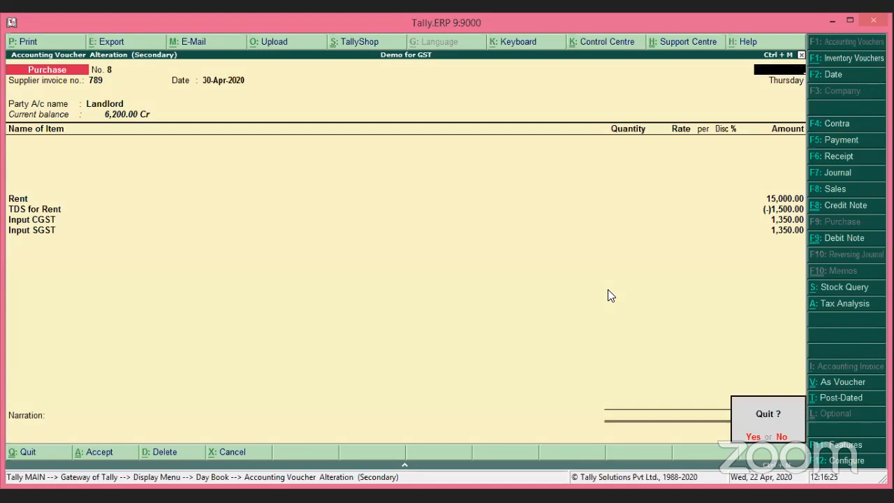
pyautogui.press('Return')
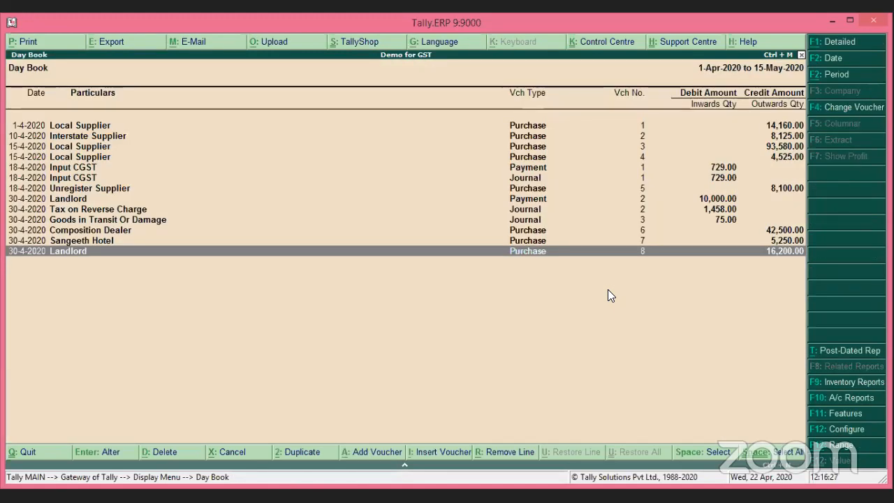
# View Landlord's Payment voucher No. 2 from the Day Book, then close the Day Book.
pyautogui.press('Up')
pyautogui.press('Up')
pyautogui.press('Up')
pyautogui.press('Up')
pyautogui.press('Up')
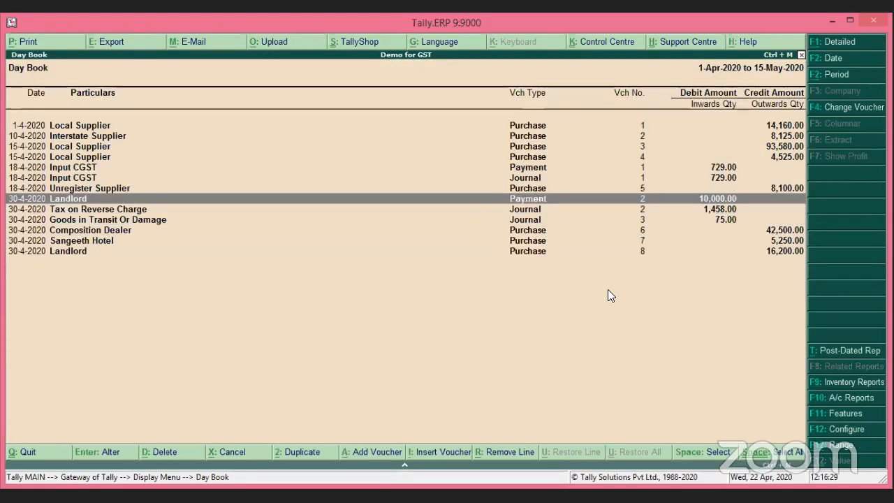
pyautogui.press('Return')
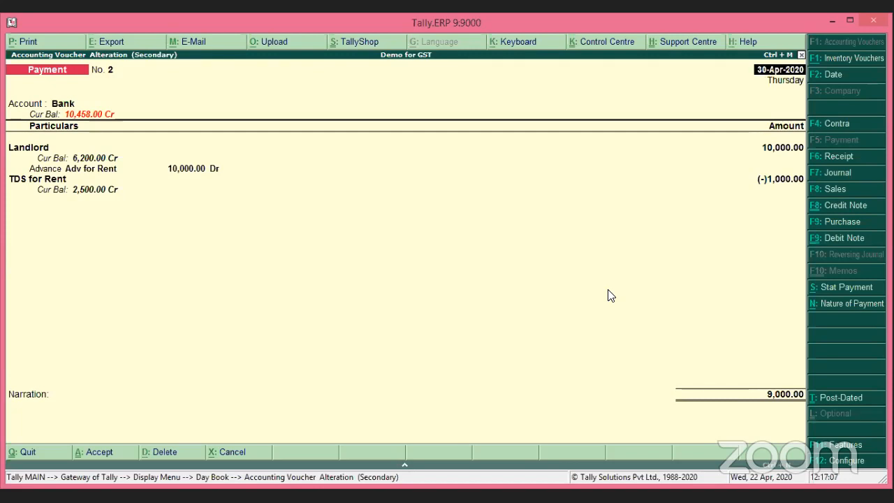
pyautogui.press('Escape')
pyautogui.press('y')
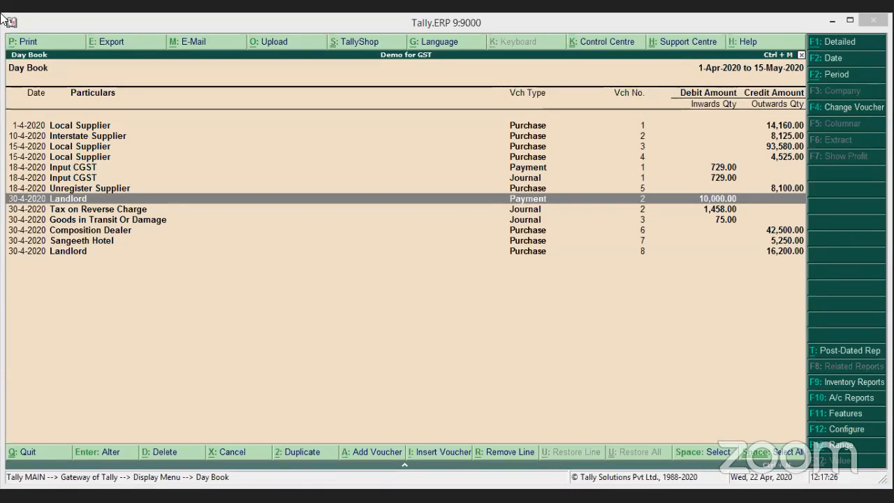
pyautogui.click(539, 296)
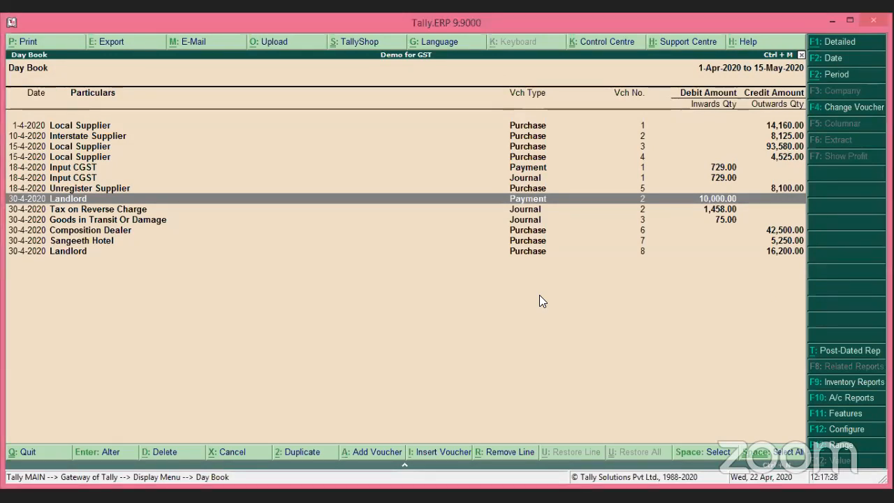
pyautogui.press('Escape')
pyautogui.press('Escape')
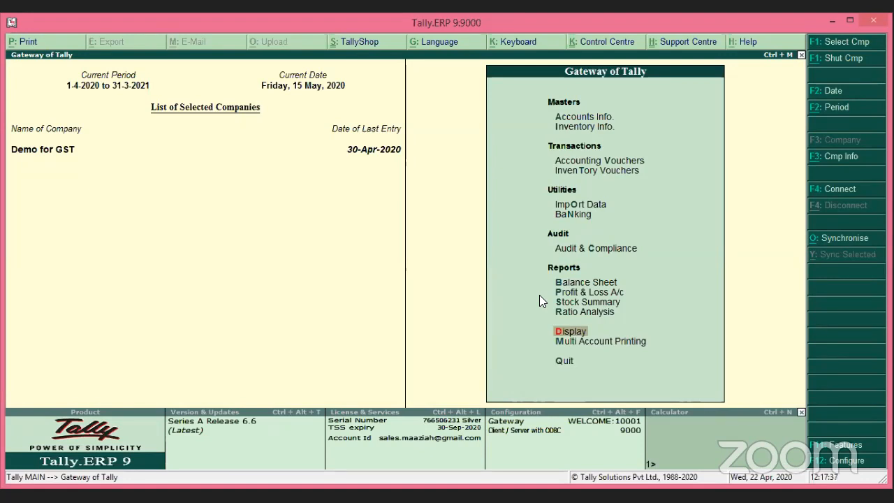
# Open and then abandon a blank payment voucher.
pyautogui.press('v')
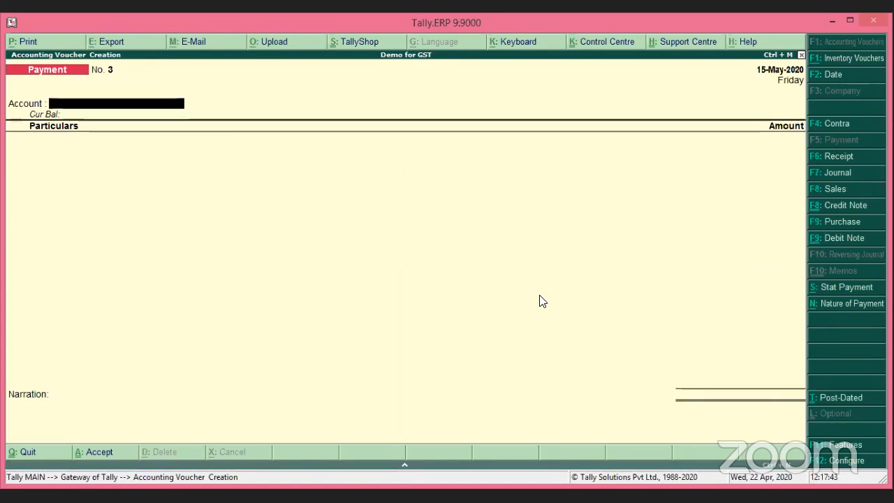
pyautogui.press('Escape')
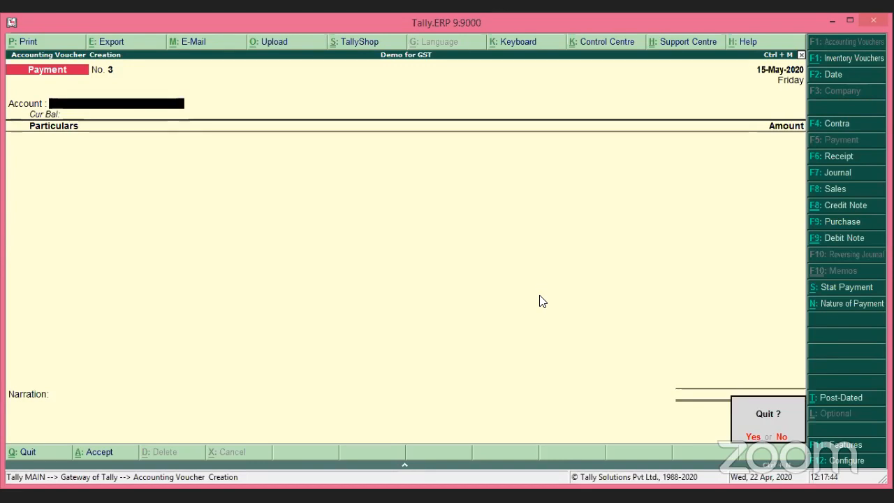
pyautogui.press('Return')
# Open the Account Books Ledger report for Landlord, found by typing 'Lan'.
pyautogui.press('Down')
pyautogui.press('Down')
pyautogui.press('Down')
pyautogui.press('Down')
pyautogui.press('Down')
pyautogui.press('Down')
pyautogui.press('Down')
pyautogui.press('Down')
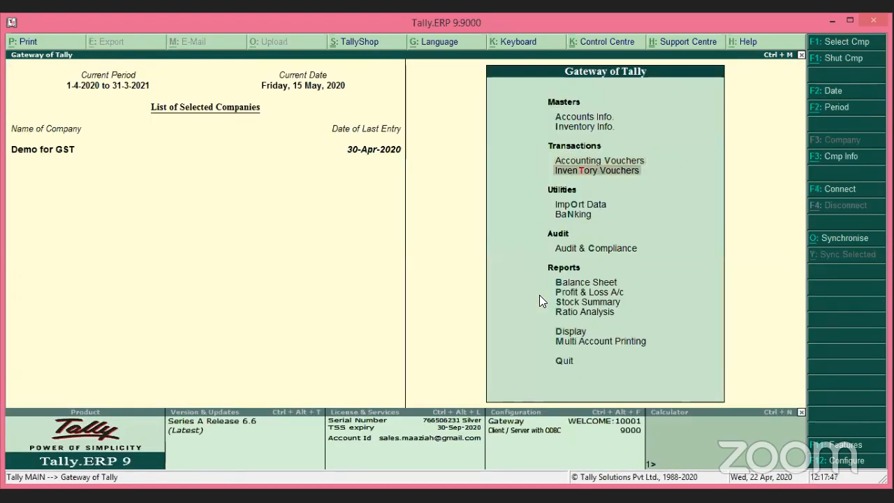
pyautogui.press('Down')
pyautogui.press('Return')
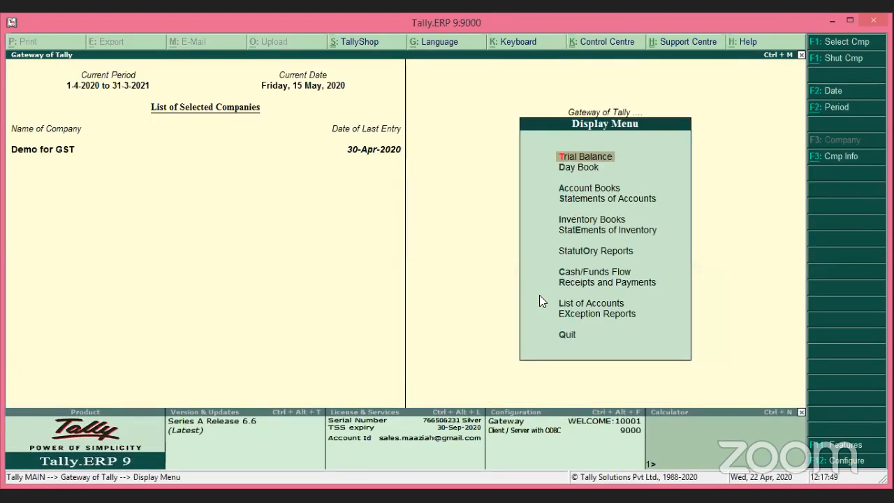
pyautogui.press('Down')
pyautogui.press('Down')
pyautogui.press('Return')
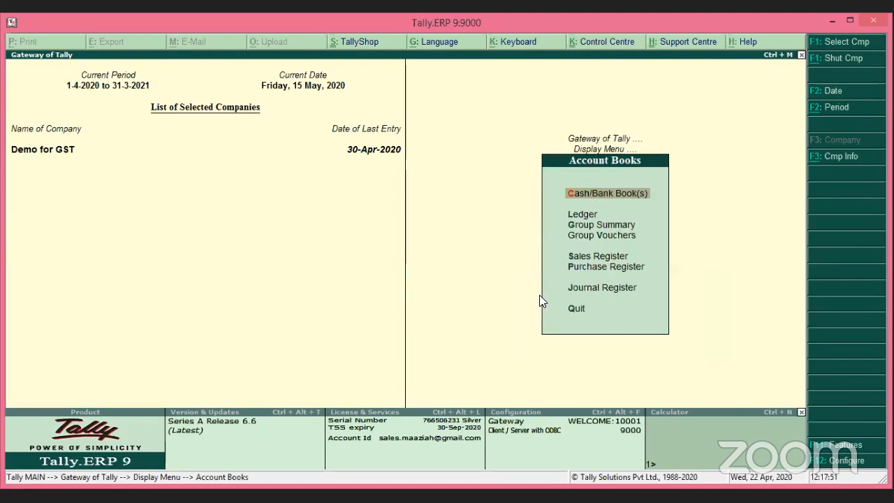
pyautogui.press('Down')
pyautogui.press('Return')
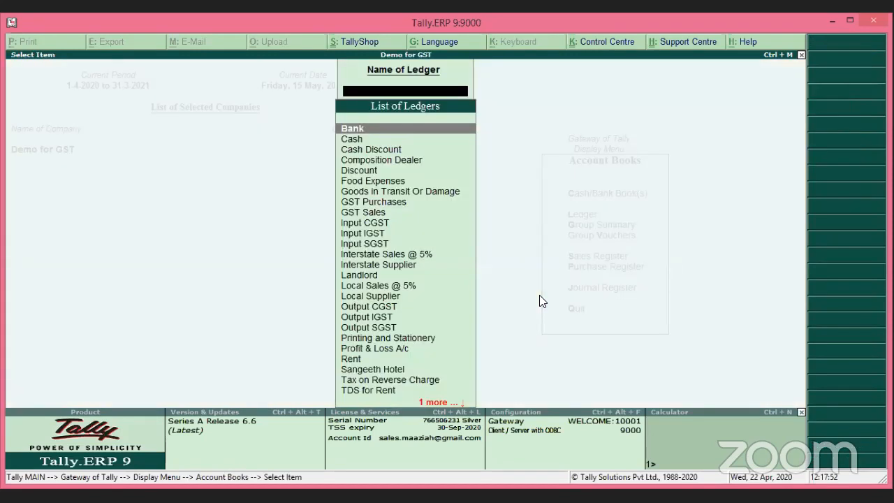
pyautogui.write('Lan')
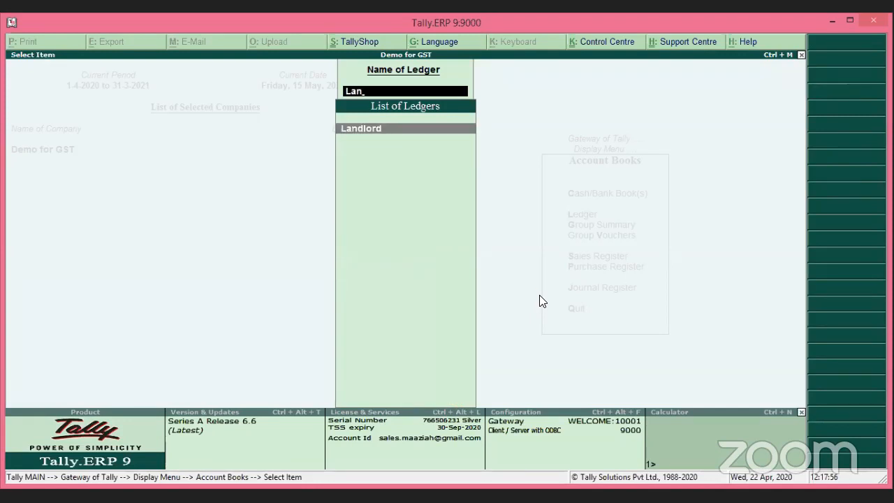
pyautogui.press('Return')
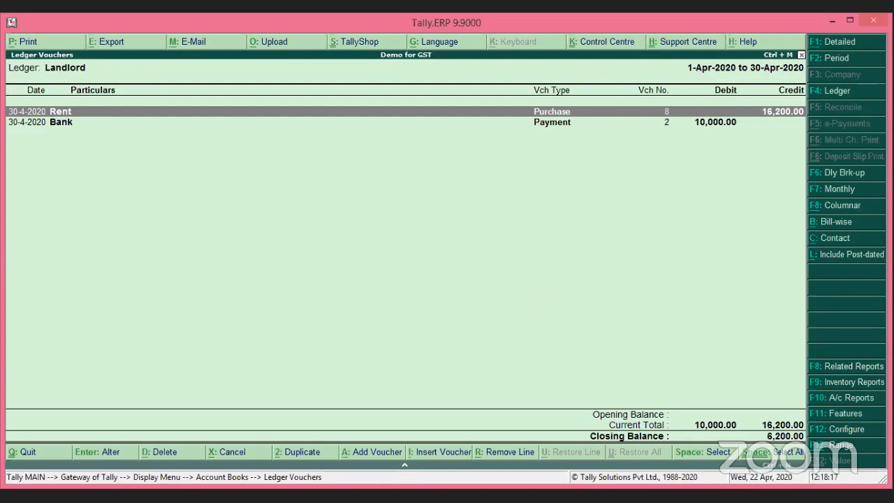
# Show Landlord's bills bill-wise, select bill 789 (16,200 Cr) and start its settlement.
pyautogui.click(853, 223)
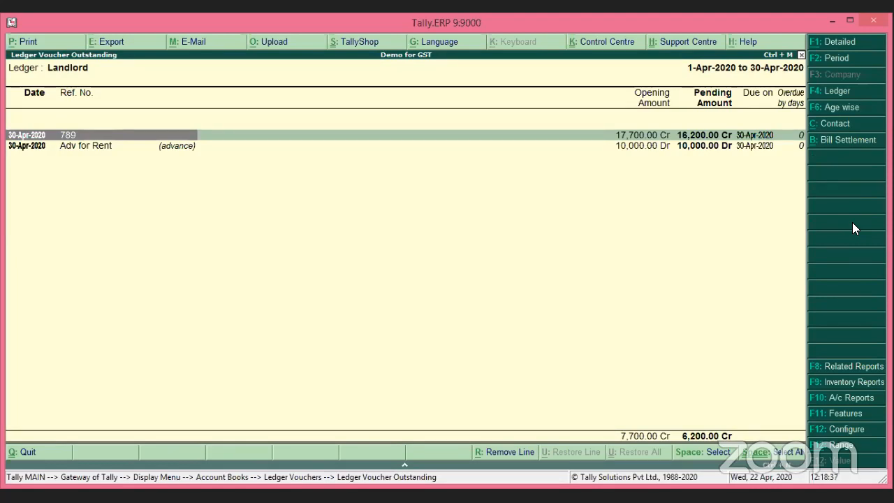
pyautogui.press('space')
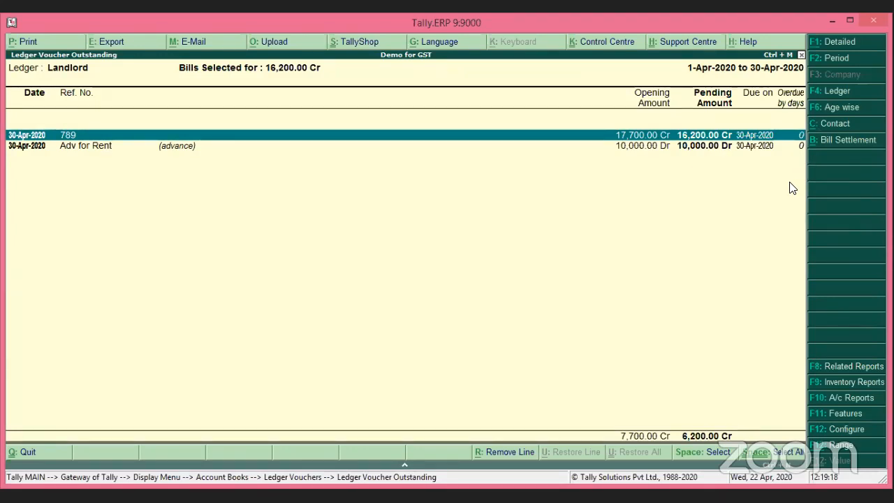
pyautogui.click(834, 140)
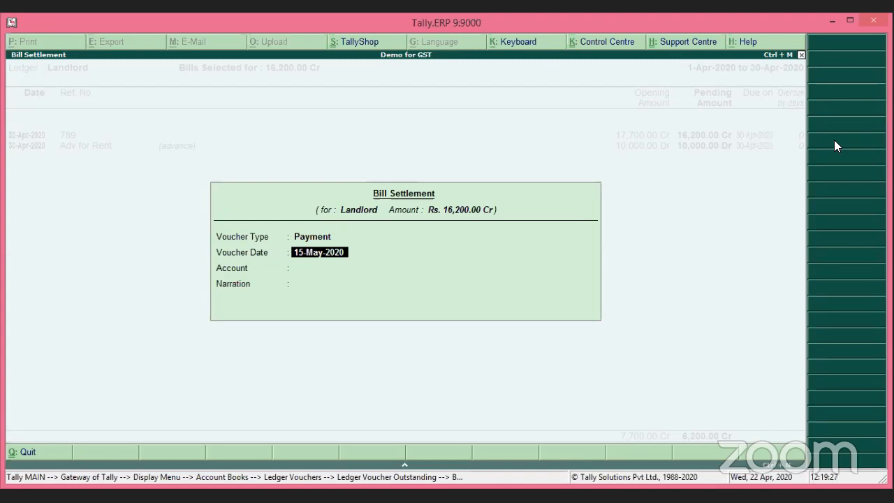
# Settle bill 789 from Bank with narration 'rent for month april'.
pyautogui.press('Return')
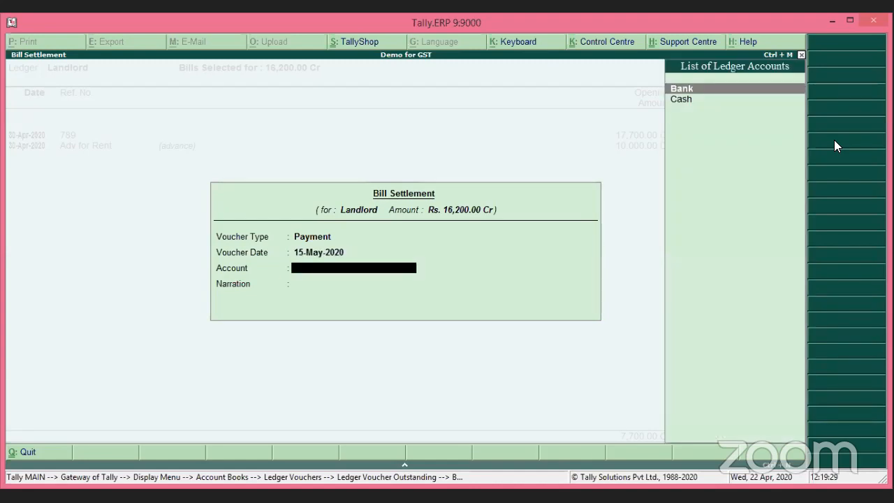
pyautogui.press('Return')
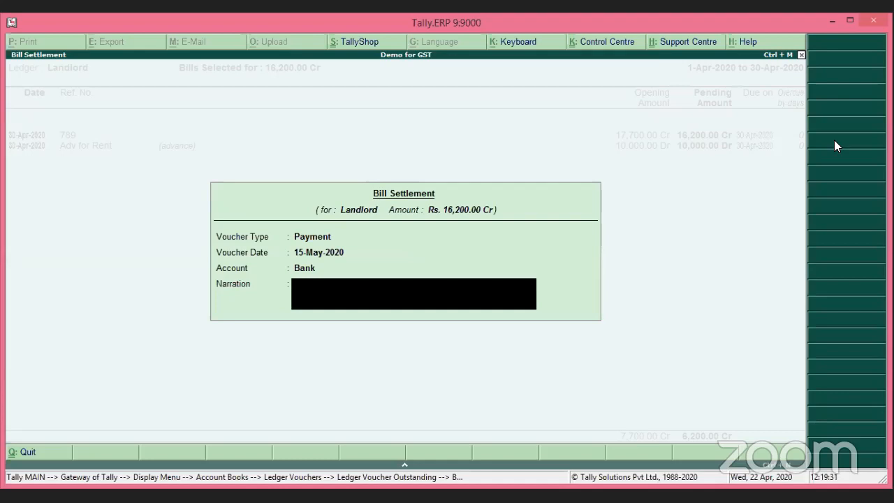
pyautogui.write('rent for month april')
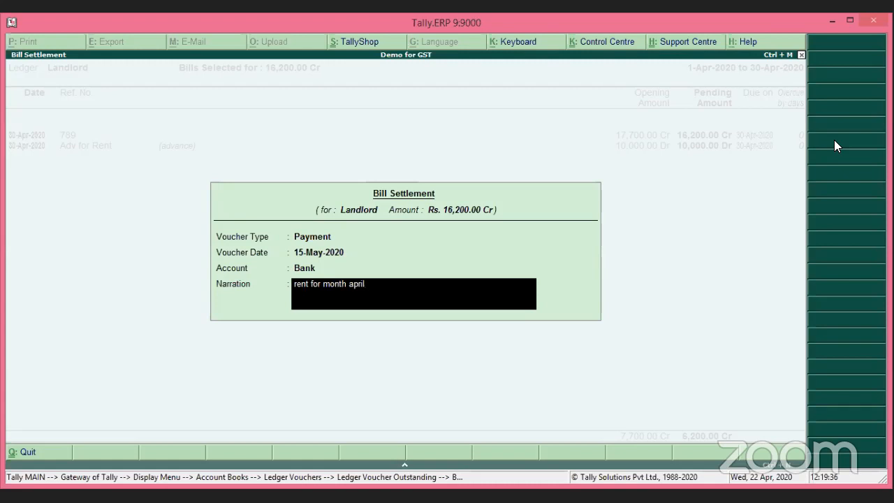
pyautogui.press('Return')
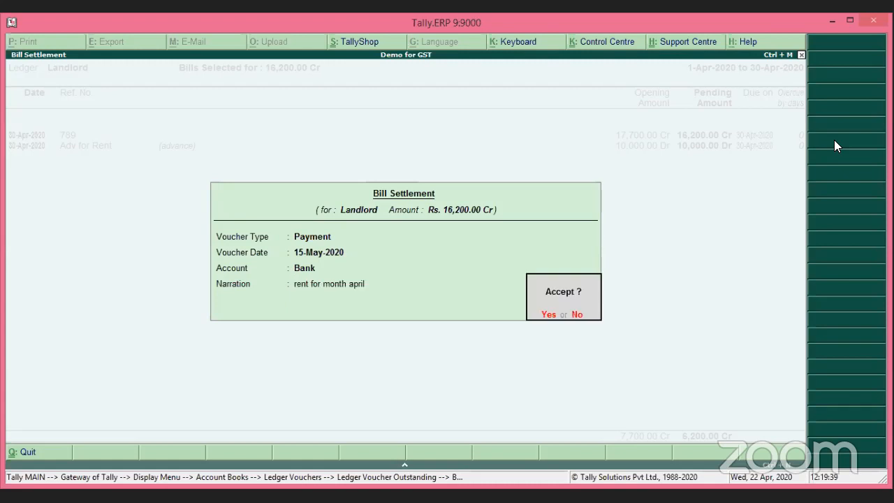
pyautogui.press('Return')
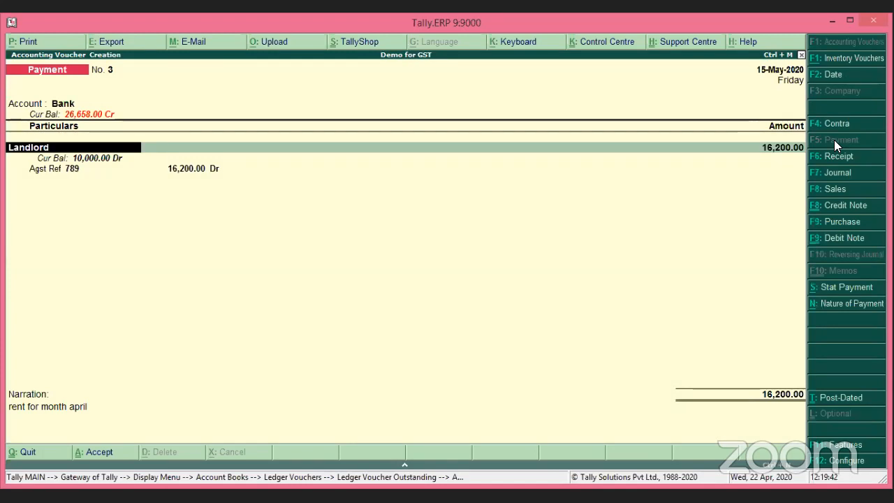
# Enter the cheque instrument number in Bank Allocations and save the 16,200 payment.
pyautogui.press('Return')
pyautogui.press('Return')
pyautogui.press('Return')
pyautogui.press('Return')
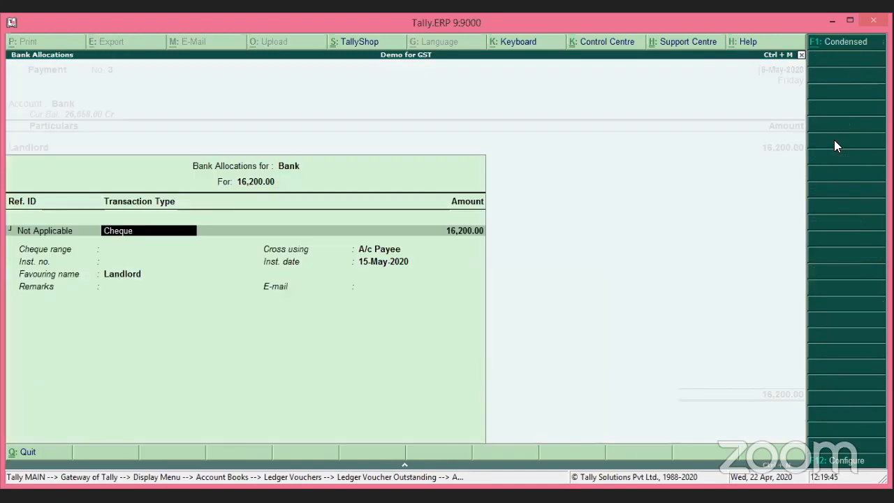
pyautogui.press('Return')
pyautogui.press('Return')
pyautogui.press('Return')
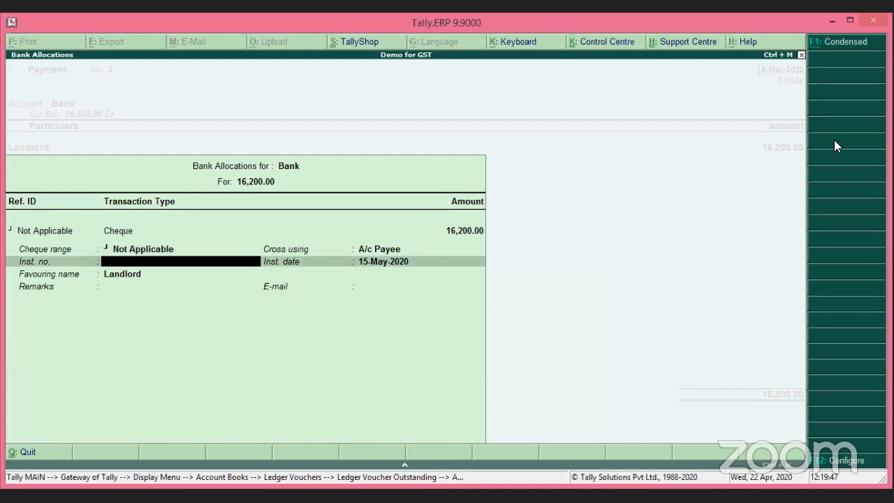
pyautogui.write('4578563')
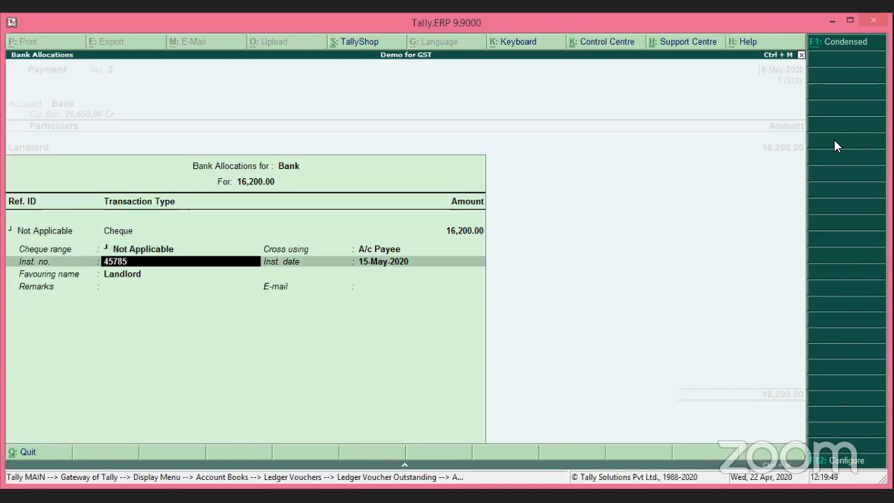
pyautogui.press('Return')
pyautogui.press('Return')
pyautogui.press('Return')
pyautogui.press('Return')
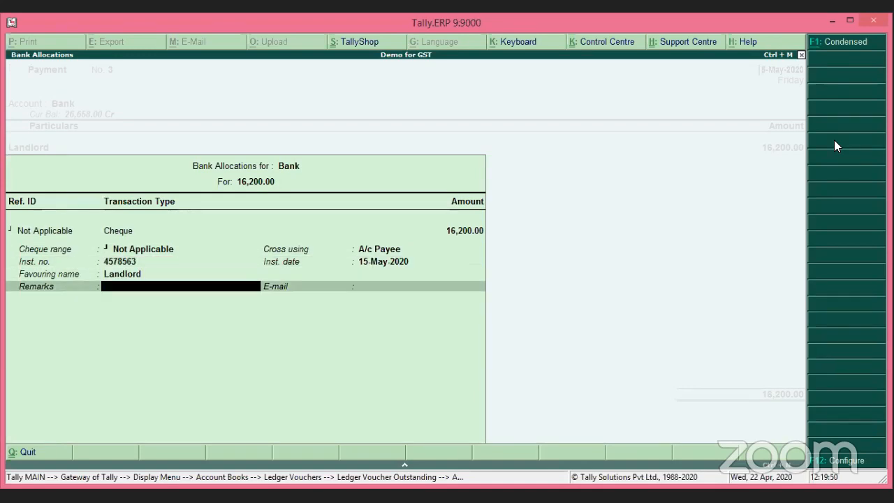
pyautogui.press('Return')
pyautogui.press('Return')
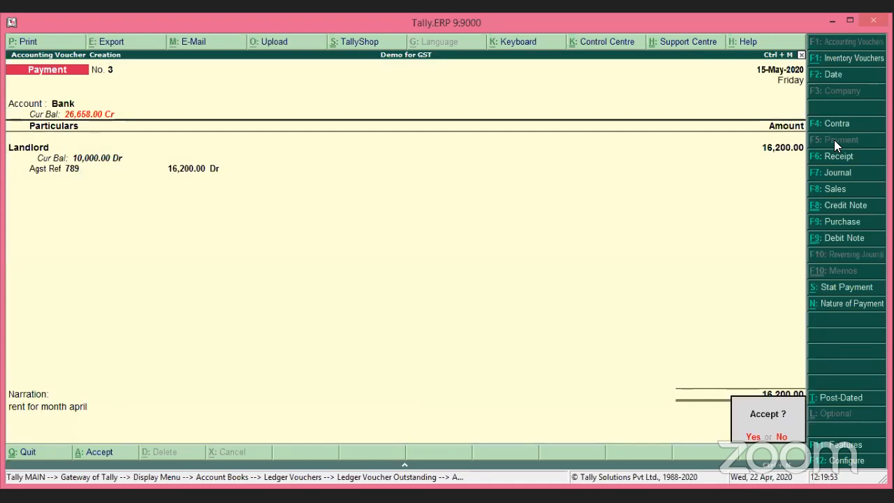
pyautogui.press('Return')
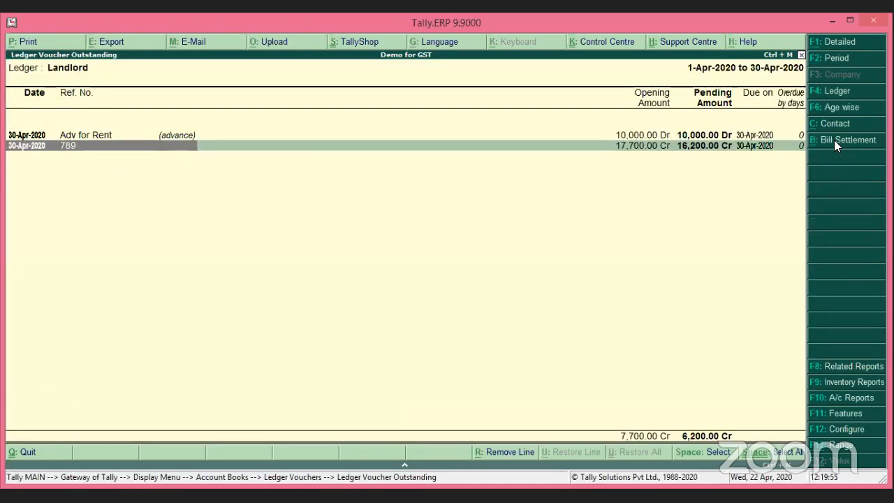
# Return to Landlord's ledger vouchers and extend the period to end in May 2020.
pyautogui.click(834, 139)
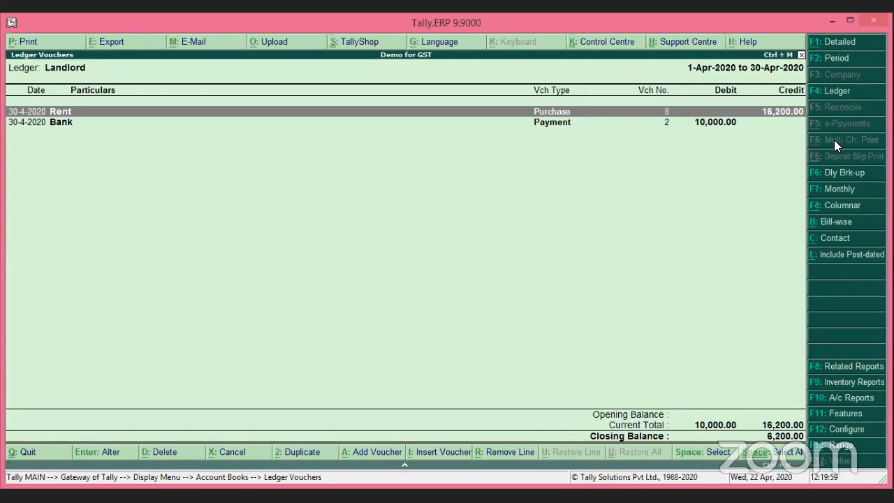
pyautogui.press('F2')
pyautogui.press('Return')
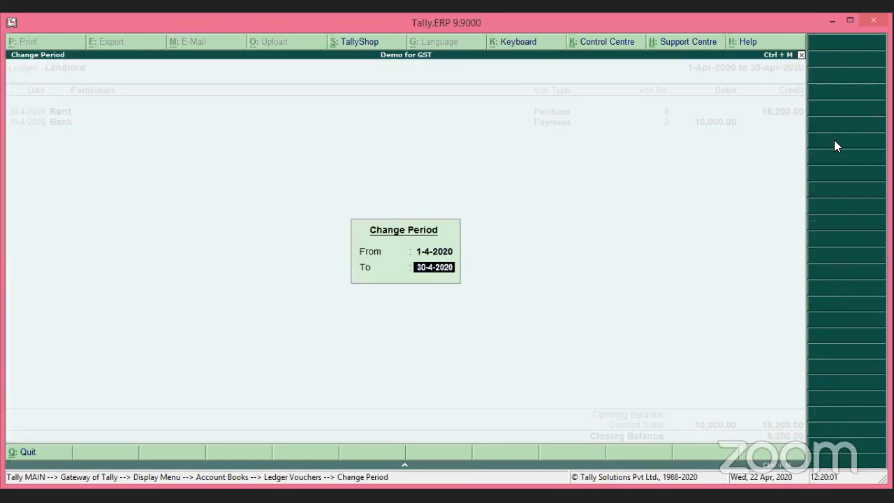
pyautogui.write('may')
pyautogui.press('Return')
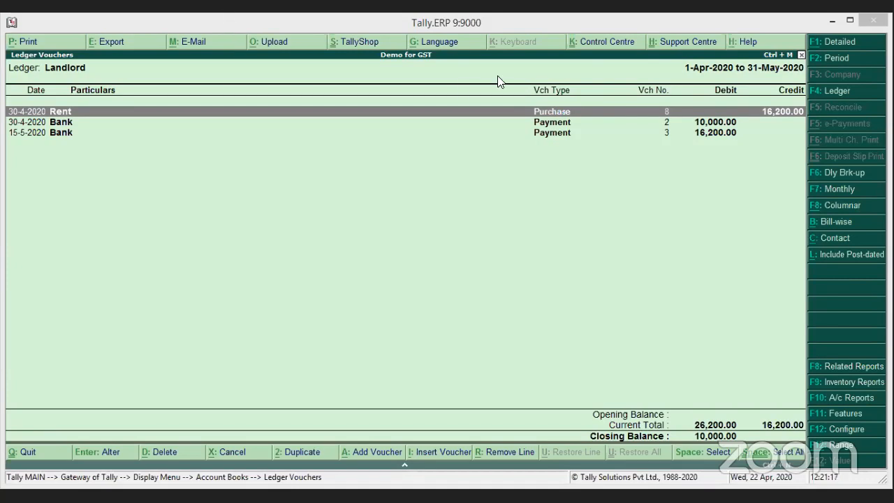
# Alter the 30-Apr Bank payment No. 2 with narration 'rent as advance' and save it.
pyautogui.click(561, 123)
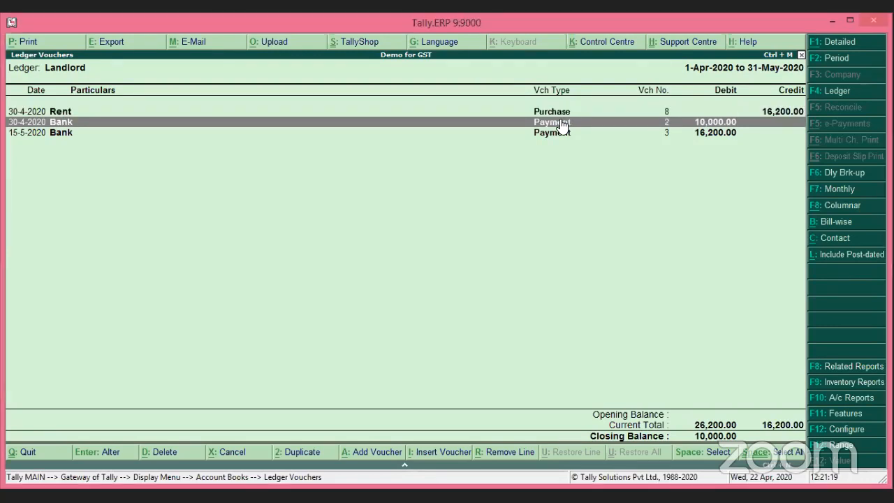
pyautogui.click(561, 123)
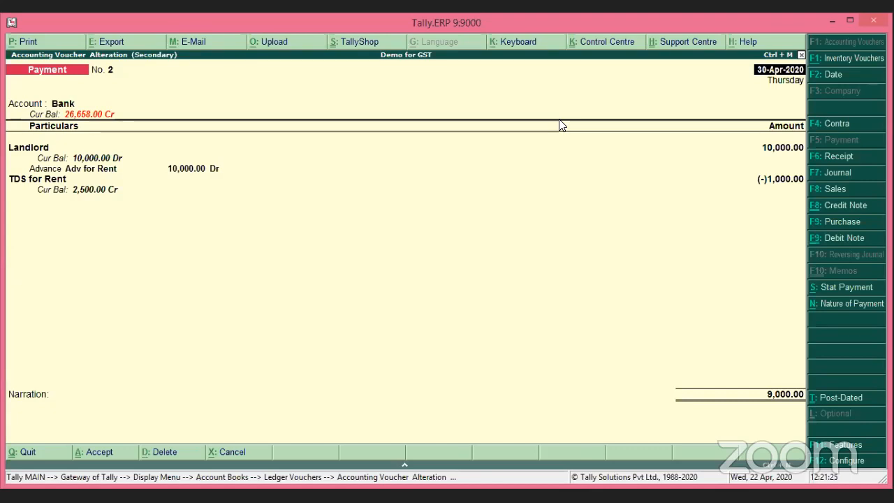
pyautogui.click(46, 410)
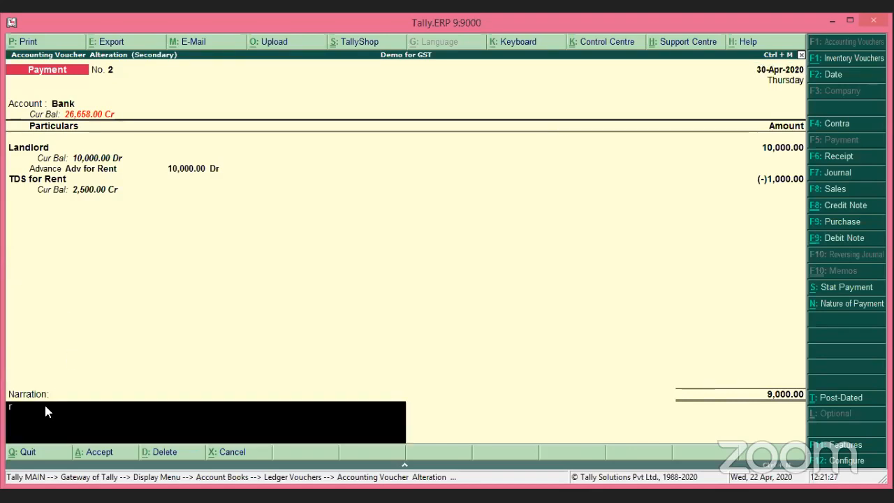
pyautogui.write('rent as advance')
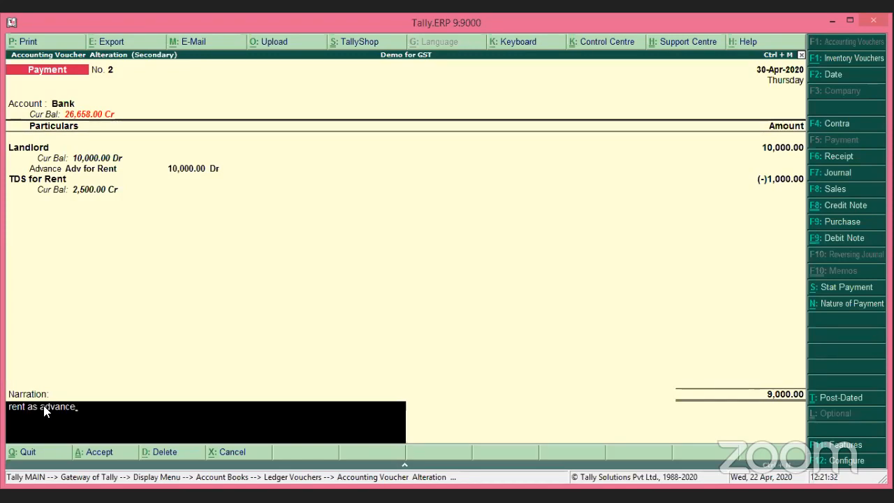
pyautogui.press('Return')
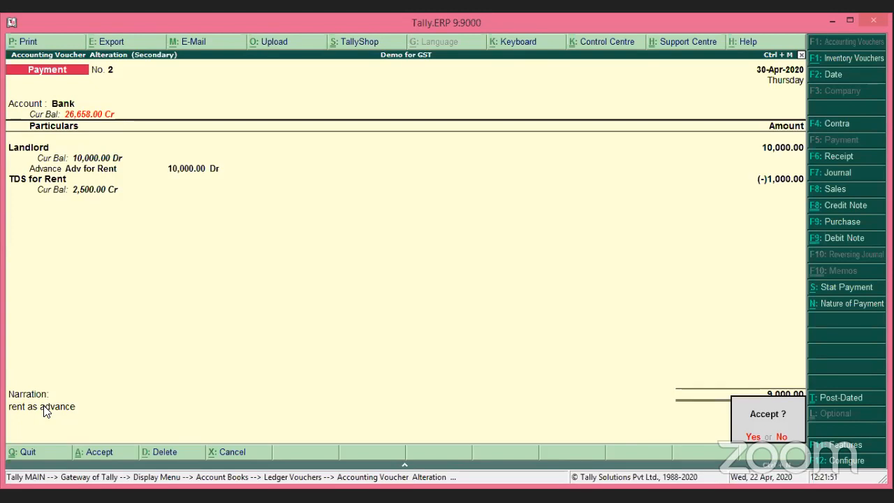
pyautogui.press('Return')
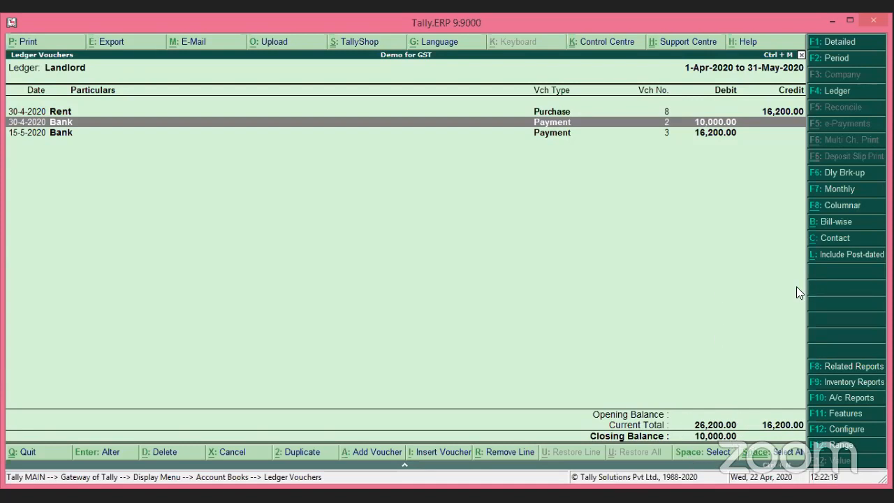
# Show Landlord's outstanding bills bill-wise, leaving Adv for Rent 10,000.00 Dr pending.
pyautogui.click(850, 225)
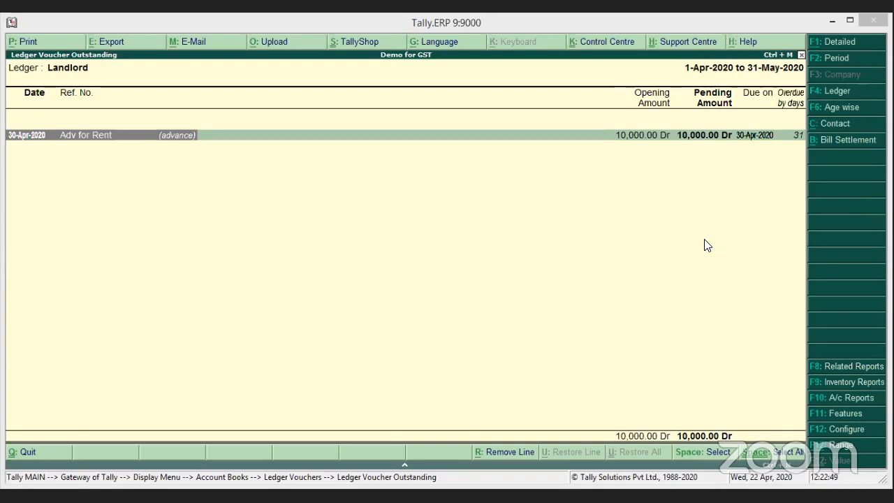
# Start a new Purchase voucher for Landlord with supplier invoice 7845 dated 15-May-2020.
pyautogui.click(257, 176)
pyautogui.press('Escape')
pyautogui.press('Escape')
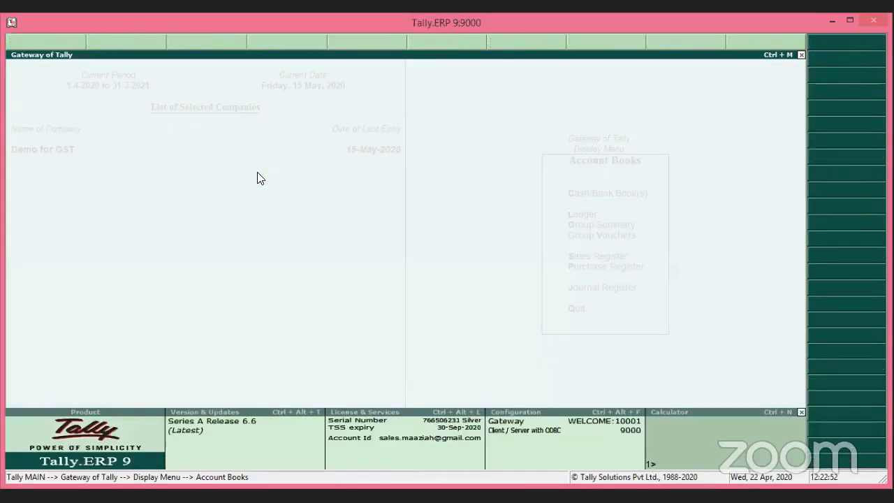
pyautogui.press('Escape')
pyautogui.press('Escape')
pyautogui.press('Escape')
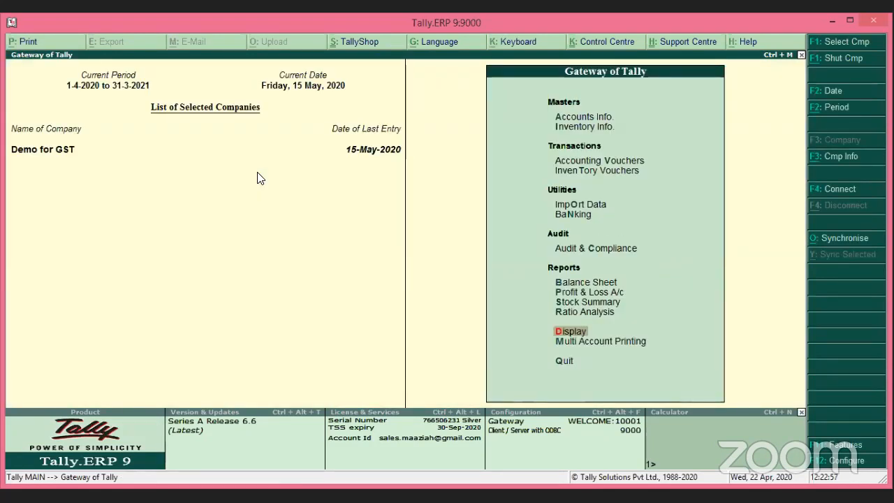
pyautogui.press('v')
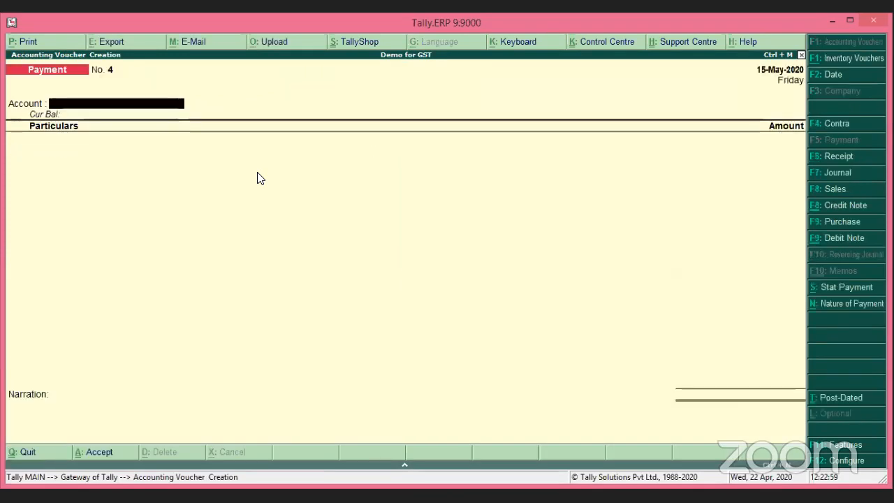
pyautogui.press('F9')
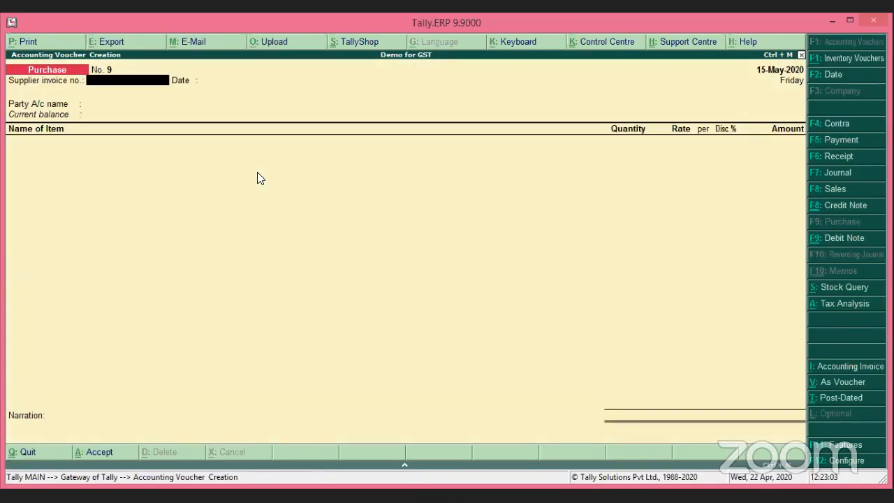
pyautogui.write('7845')
pyautogui.press('Return')
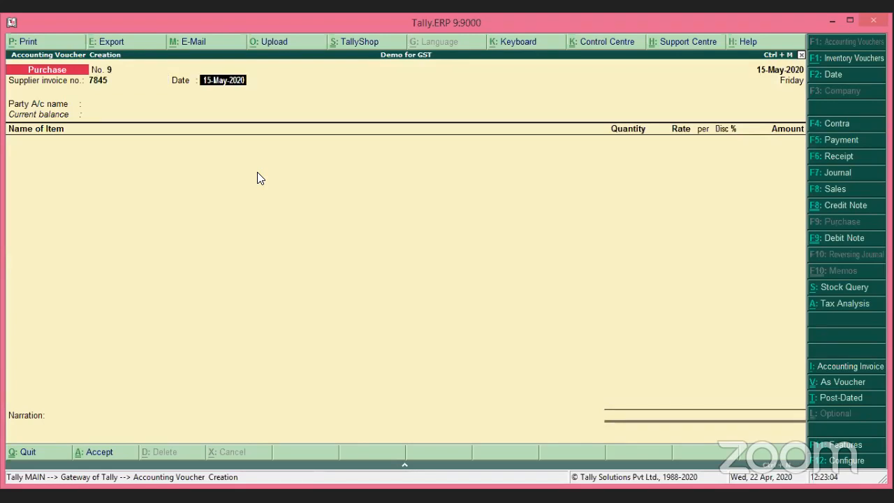
pyautogui.press('Return')
pyautogui.press('Down')
pyautogui.press('Down')
pyautogui.press('Down')
pyautogui.press('Down')
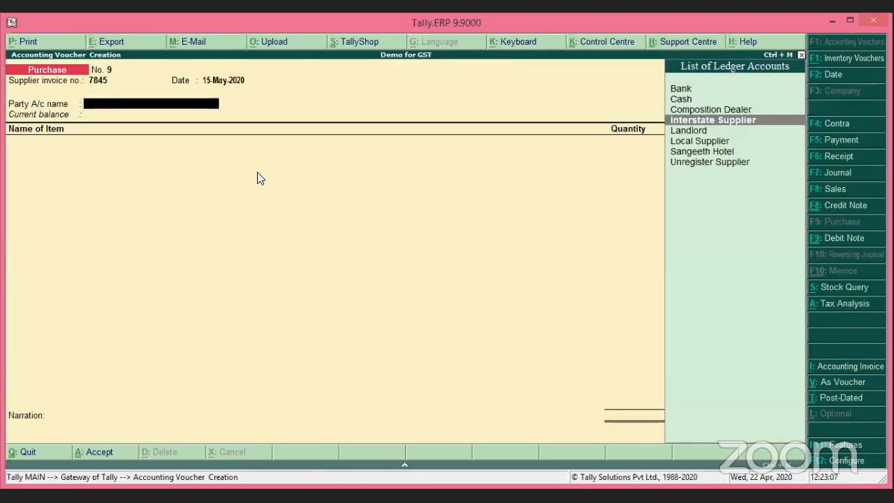
pyautogui.press('Return')
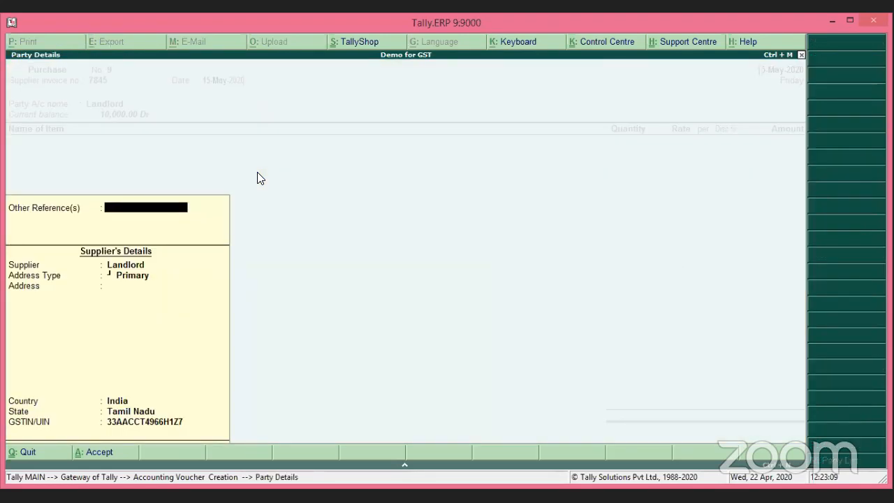
pyautogui.press('Return')
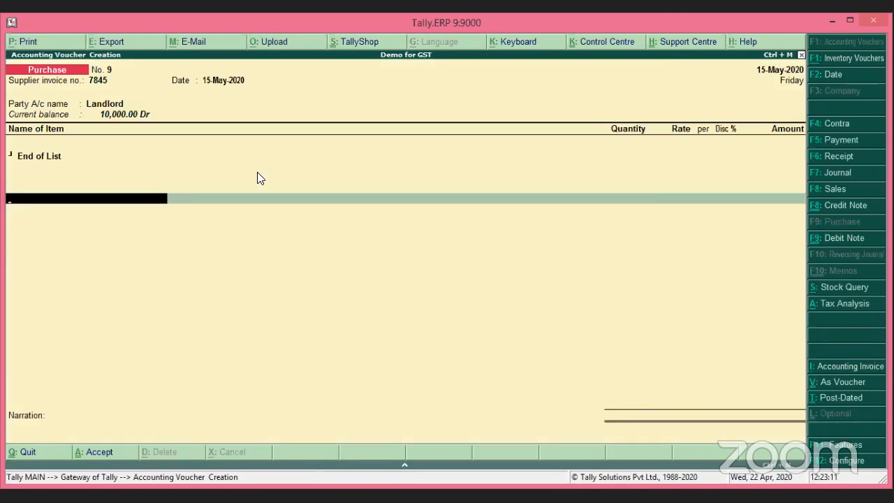
# Enter a Rent ledger line of 15,000 with GST classification left as Not Applicable.
pyautogui.write('Rent')
pyautogui.press('Return')
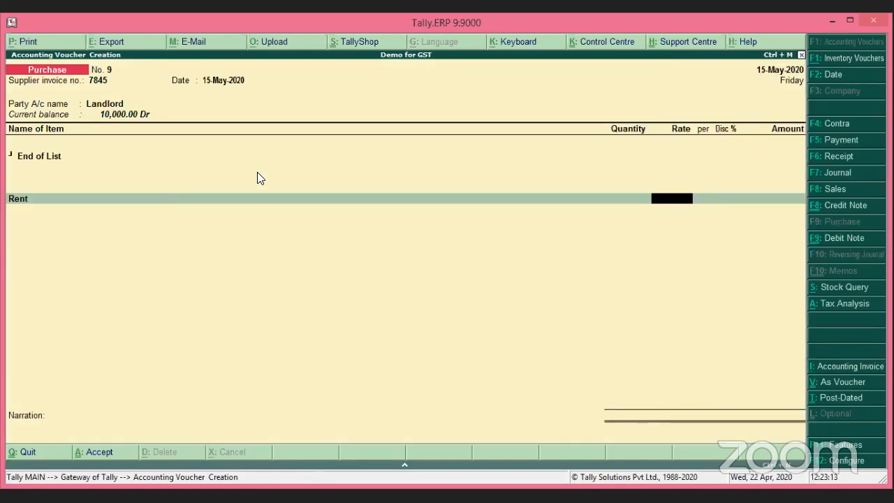
pyautogui.write('15000')
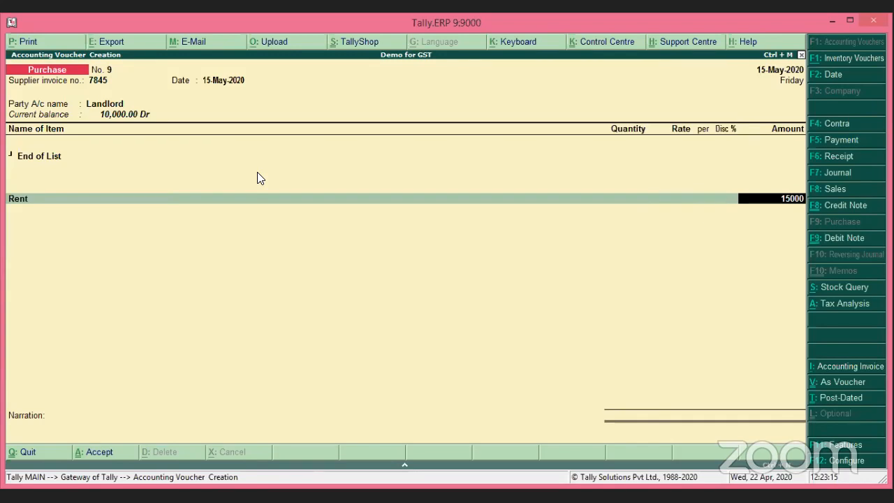
pyautogui.press('Return')
pyautogui.press('Return')
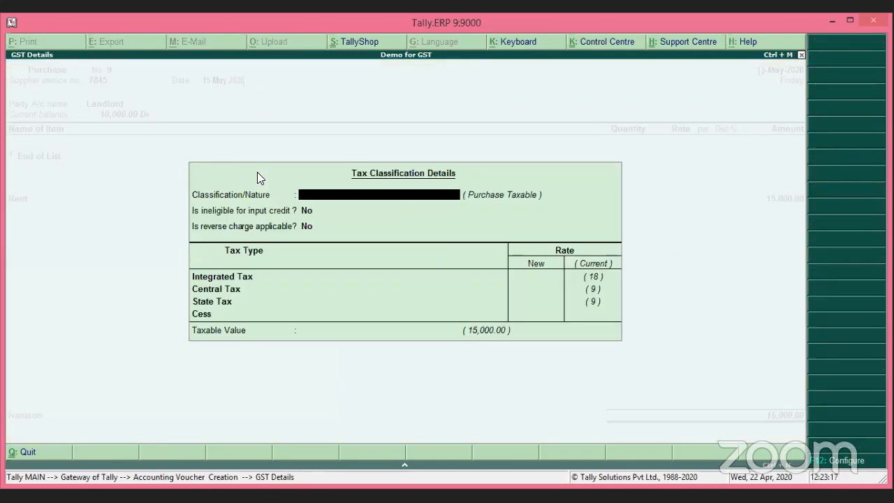
pyautogui.press('Return')
pyautogui.press('Return')
pyautogui.press('Return')
pyautogui.press('Return')
pyautogui.press('Return')
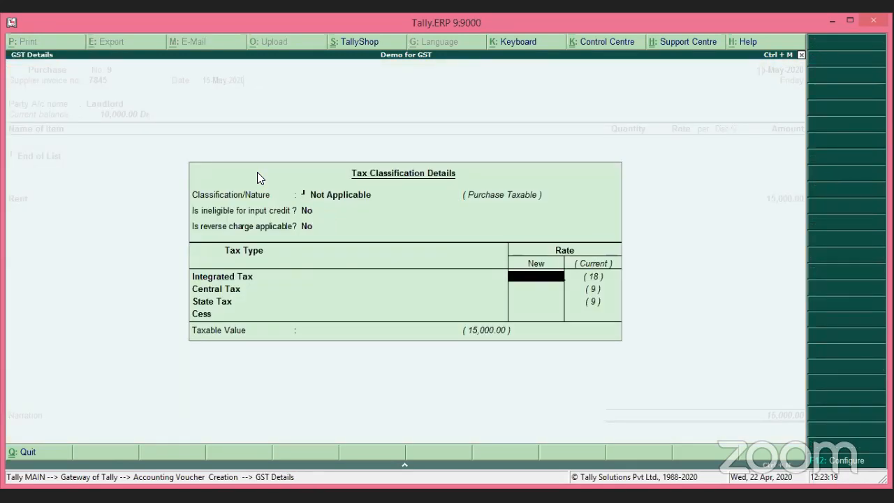
pyautogui.press('Return')
pyautogui.press('Return')
pyautogui.press('Return')
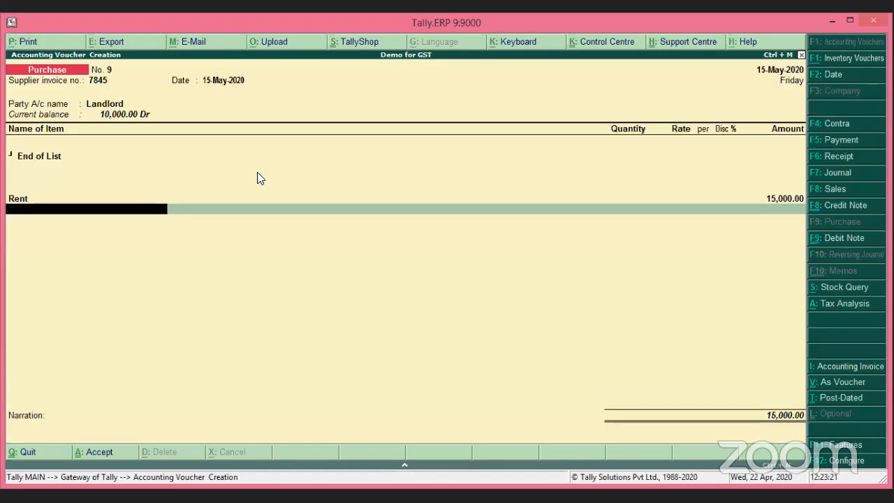
# Add TDS for Rent of 500, adjusted against advance Pymt/2/13 with new reference Purc/9.
pyautogui.write('Td')
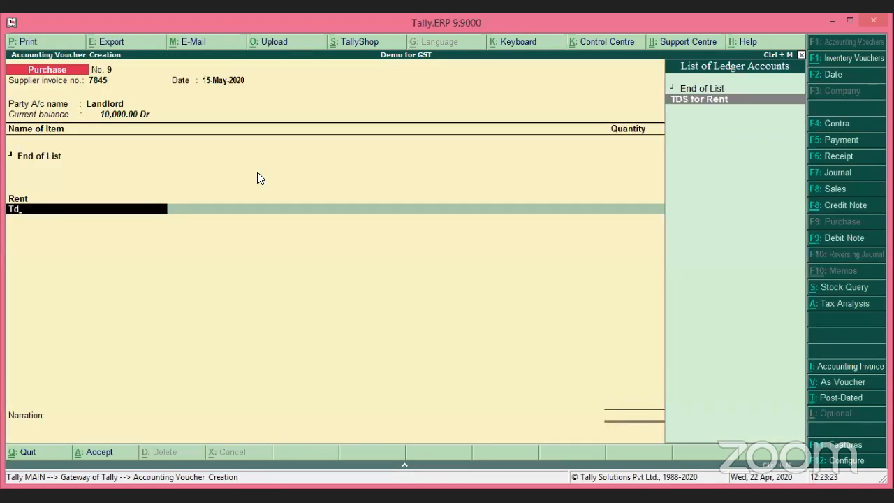
pyautogui.press('Return')
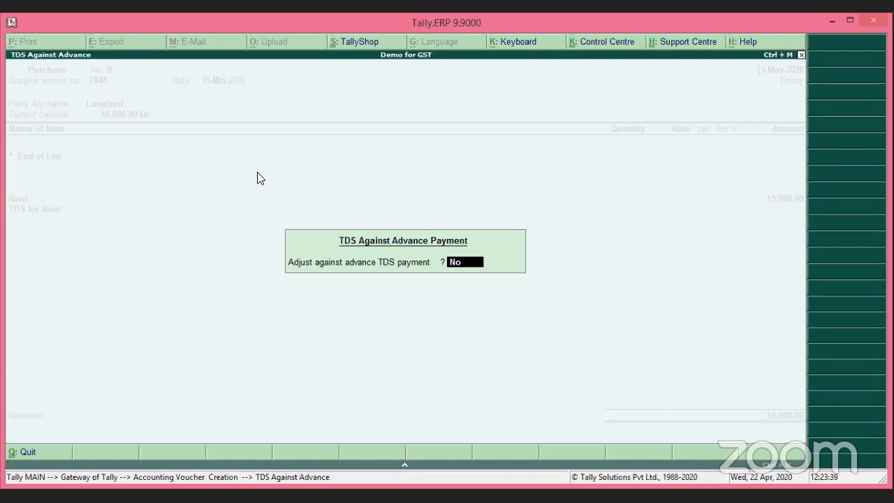
pyautogui.write('y')
pyautogui.press('Return')
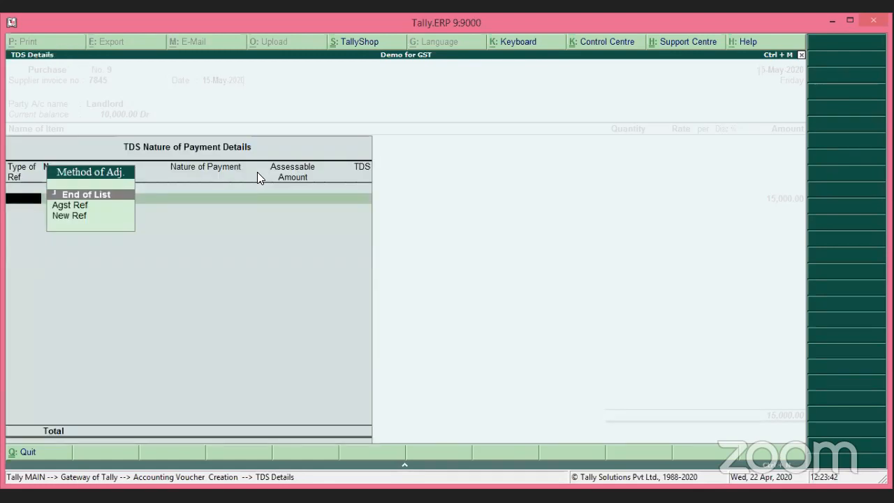
pyautogui.press('Down')
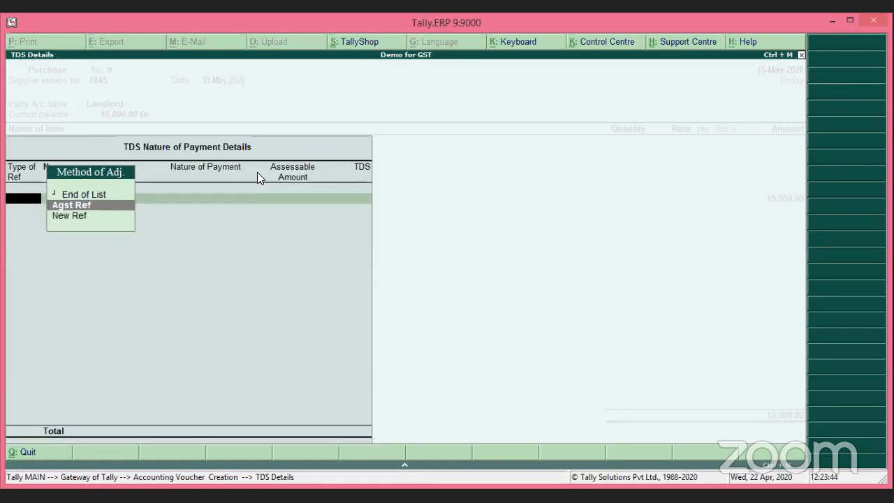
pyautogui.press('Return')
pyautogui.press('Return')
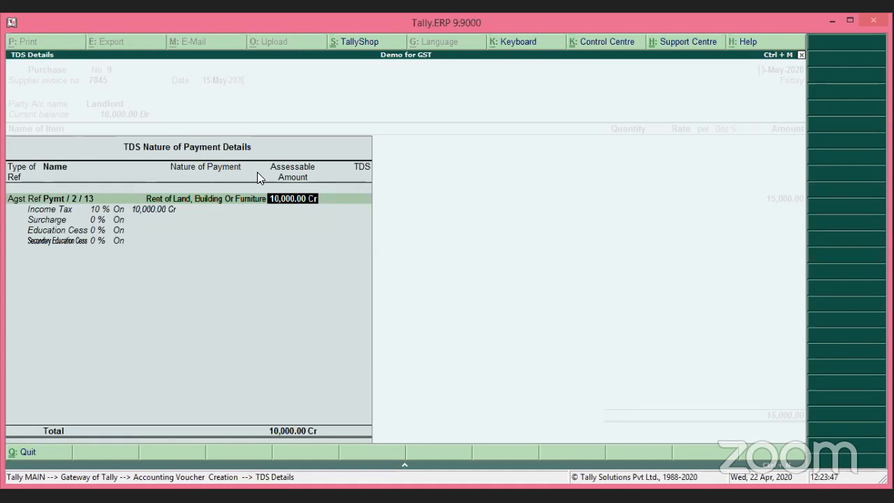
pyautogui.press('Return')
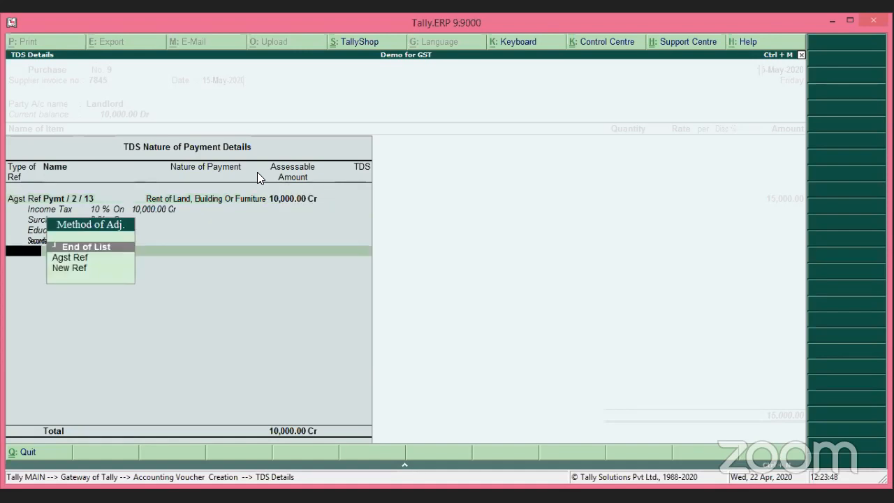
pyautogui.press('Down')
pyautogui.press('Down')
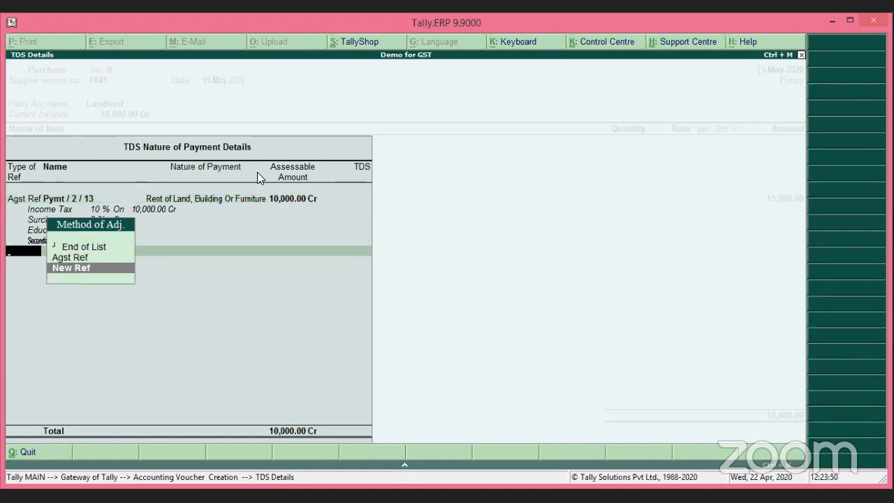
pyautogui.press('Return')
pyautogui.press('Return')
pyautogui.press('Return')
pyautogui.press('Return')
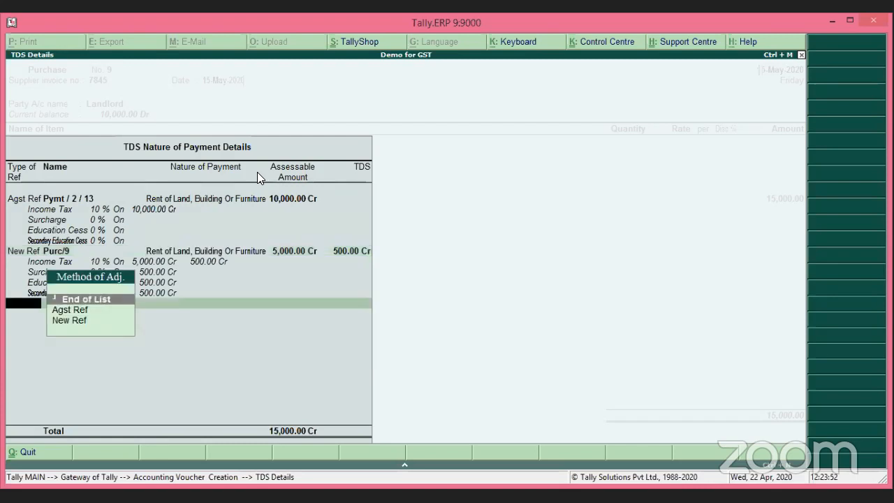
pyautogui.press('Return')
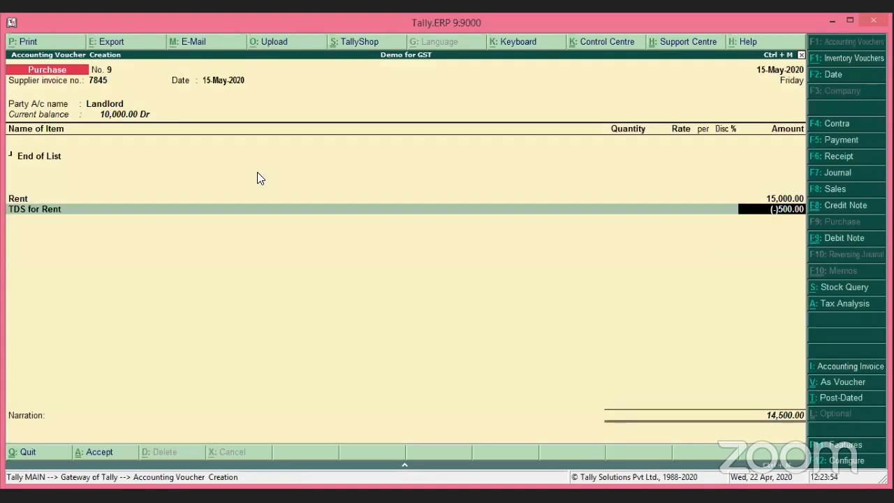
pyautogui.press('Return')
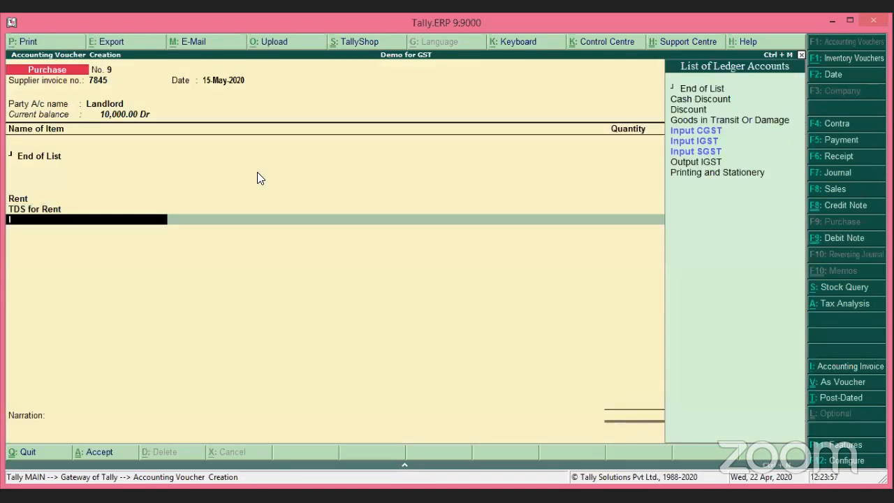
# Add Input CGST and Input SGST lines of 1,350 each, bringing the total to 17,200.
pyautogui.write('In')
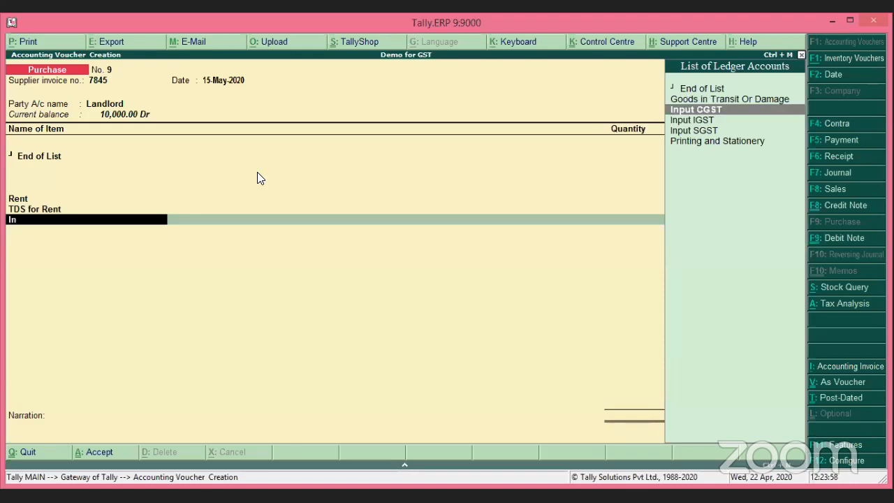
pyautogui.press('Return')
pyautogui.press('Return')
pyautogui.write('In')
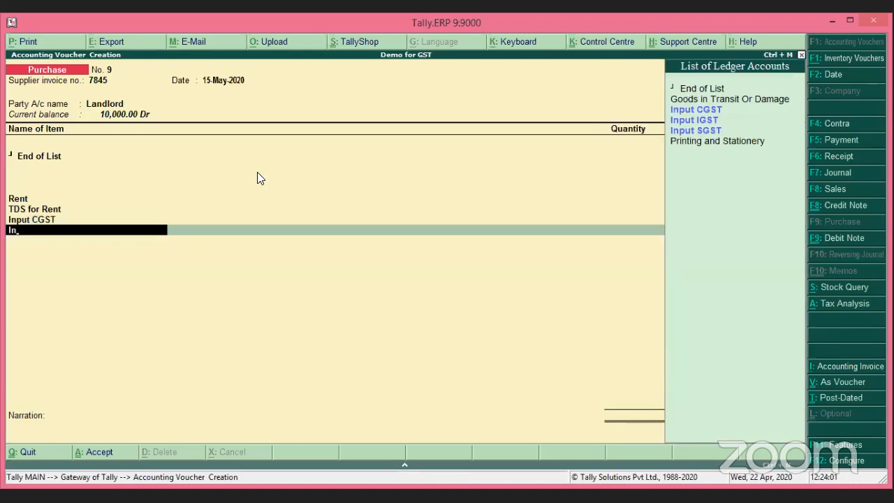
pyautogui.press('Down')
pyautogui.press('Down')
pyautogui.press('Return')
pyautogui.press('Return')
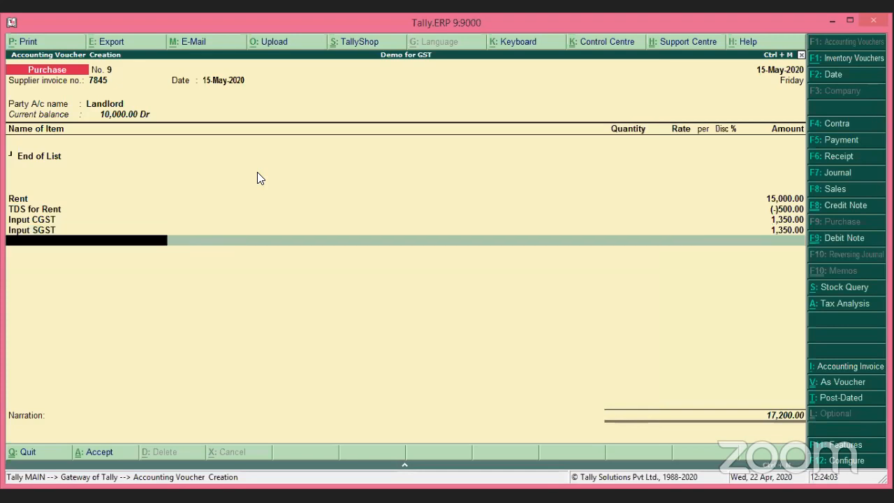
pyautogui.press('Return')
pyautogui.press('Return')
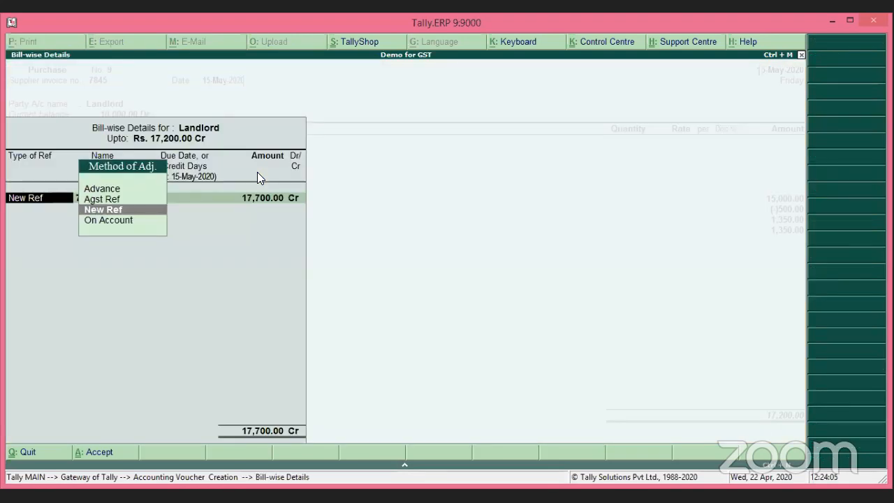
# Split Landlord's bill: 10,000 against Adv for Rent and 7,200 as new reference 7845.
pyautogui.press('Up')
pyautogui.press('Return')
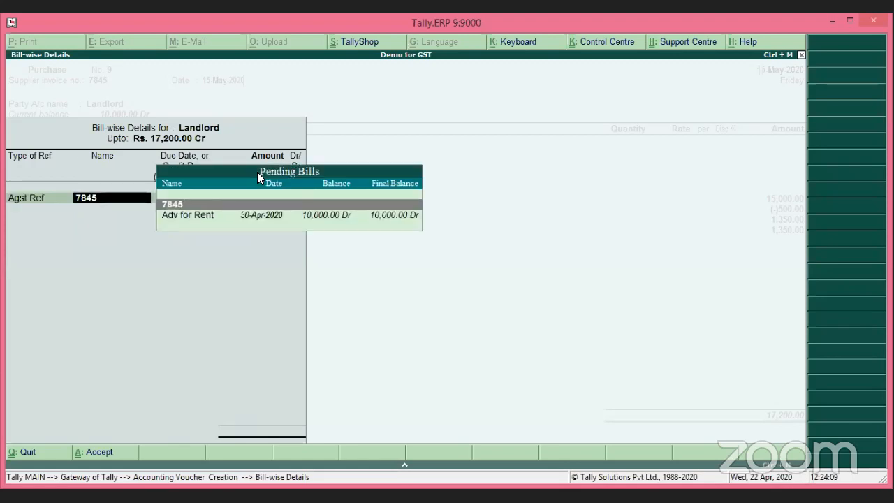
pyautogui.press('Down')
pyautogui.press('Return')
pyautogui.press('Return')
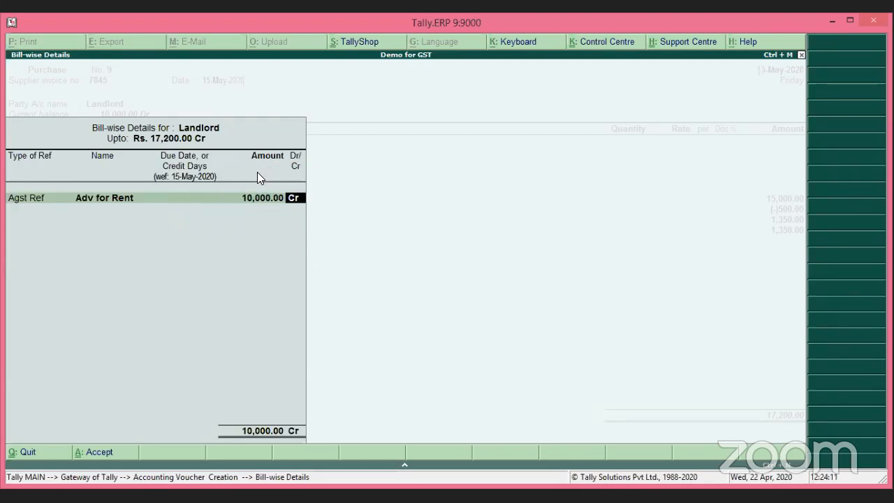
pyautogui.press('Return')
pyautogui.press('Return')
pyautogui.press('Return')
pyautogui.press('Return')
pyautogui.press('Return')
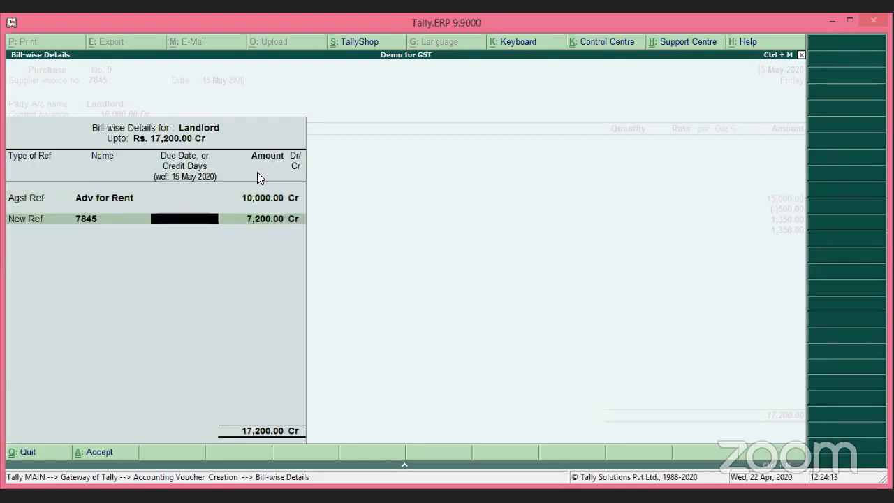
pyautogui.press('Return')
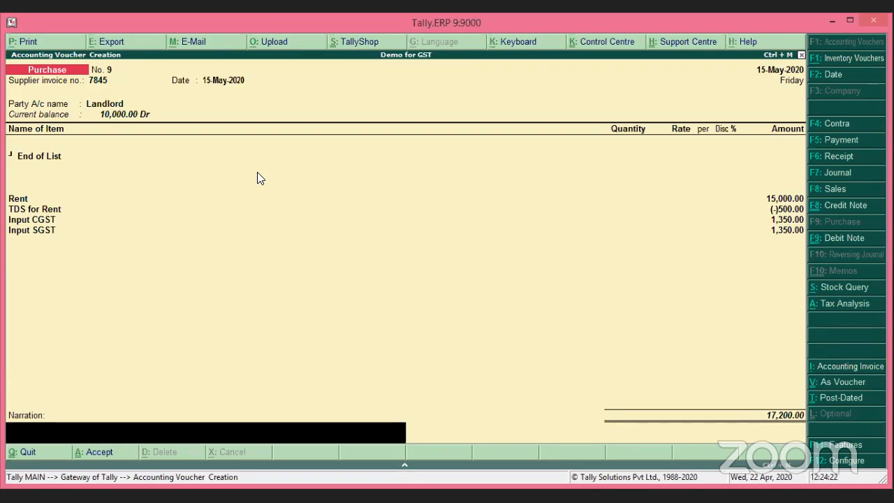
# Recheck the Adv for Rent and 7845 bill-wise rows and return to the voucher.
pyautogui.press('Return')
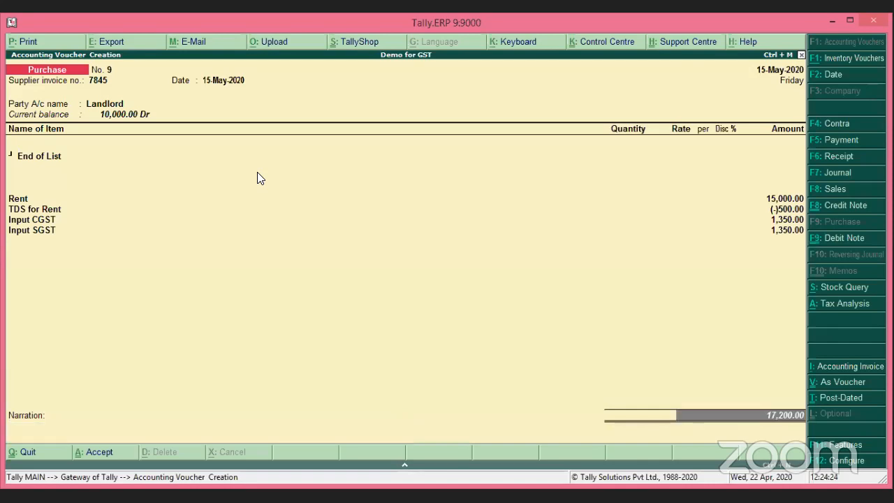
pyautogui.press('Return')
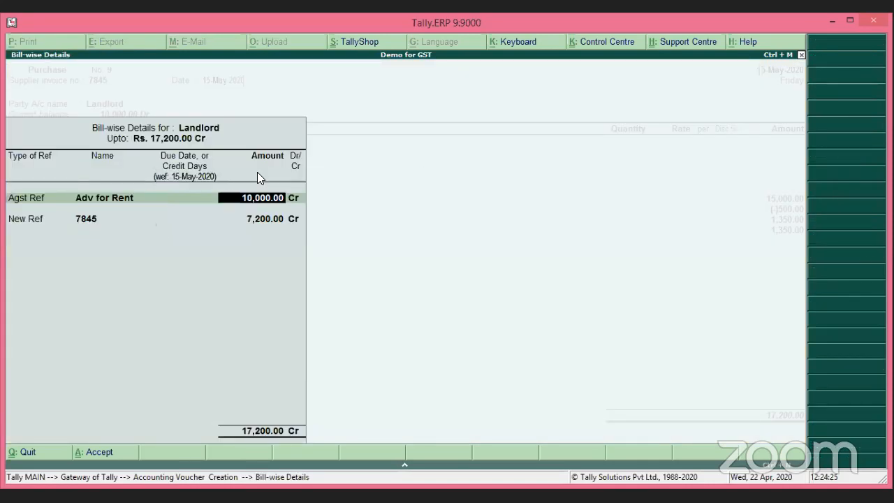
pyautogui.press('Return')
pyautogui.press('Return')
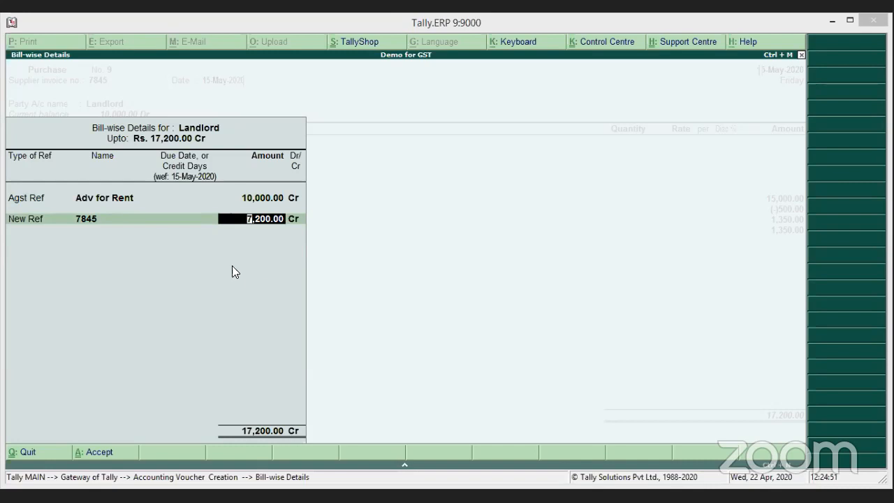
pyautogui.click(264, 218)
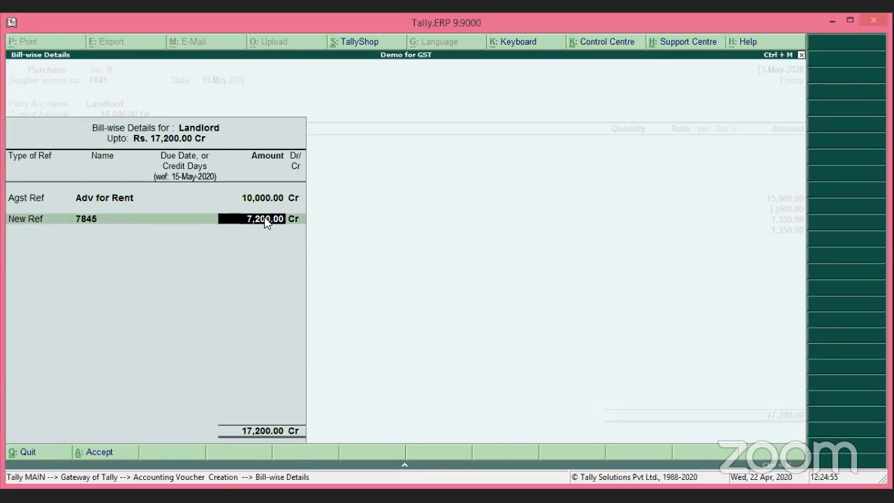
pyautogui.press('Return')
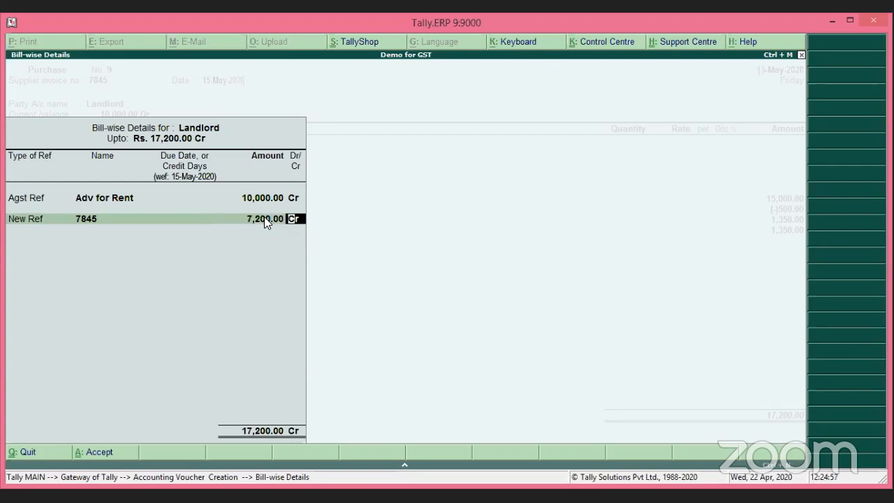
pyautogui.press('Return')
pyautogui.press('Return')
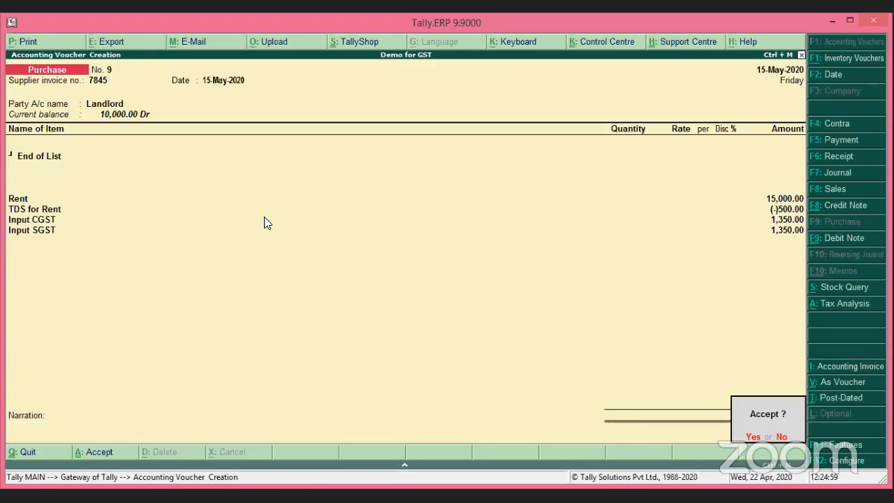
# Save Purchase voucher No. 9 and quit voucher entry back to the Gateway of Tally.
pyautogui.press('Return')
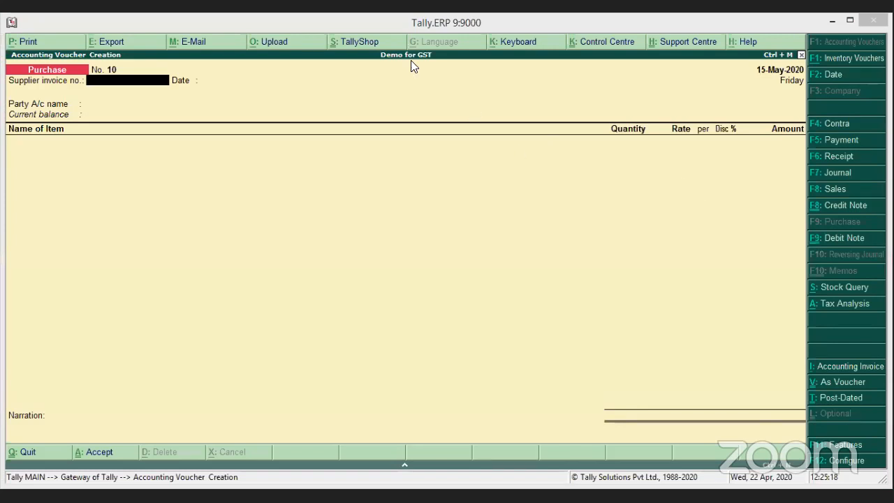
pyautogui.click(702, 271)
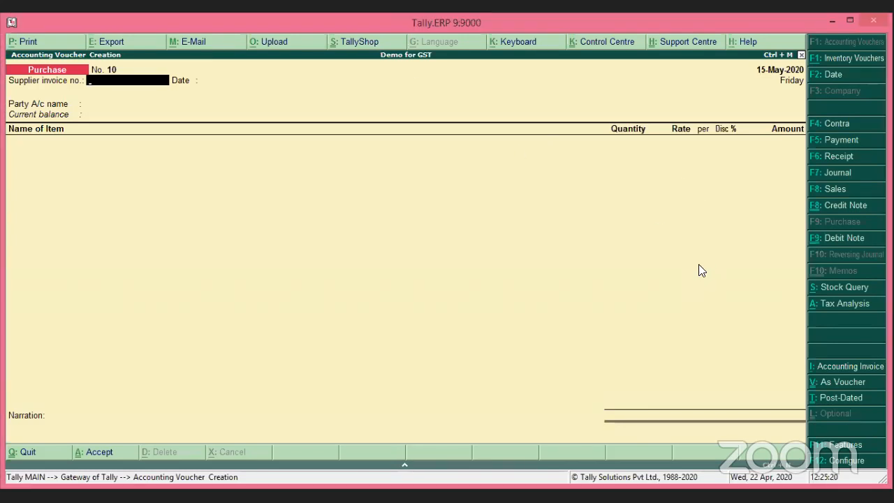
pyautogui.press('Escape')
pyautogui.press('Return')
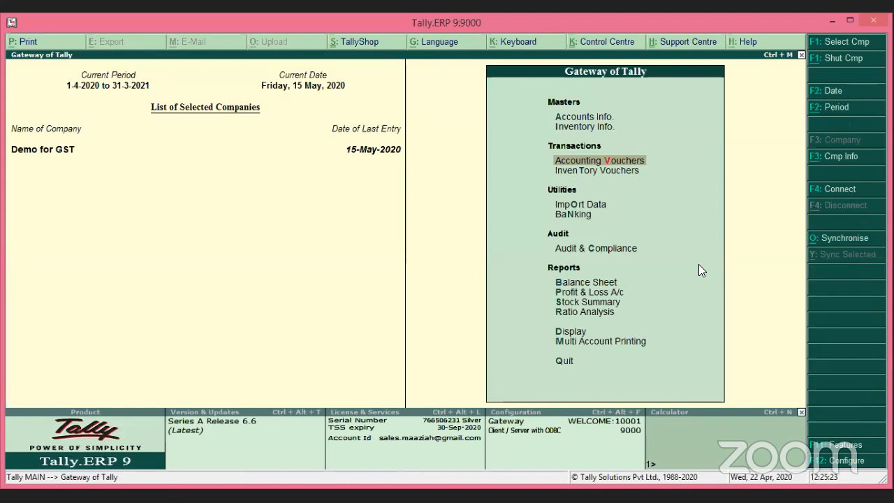
# Show Landlord's ledger vouchers for the period from 1-4-2020 and select the voucher 9 rent entry.
pyautogui.press('d')
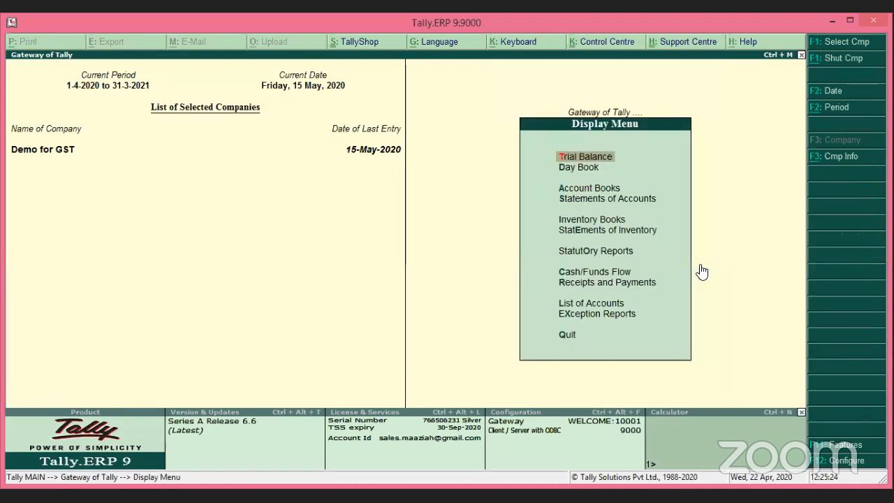
pyautogui.press('a')
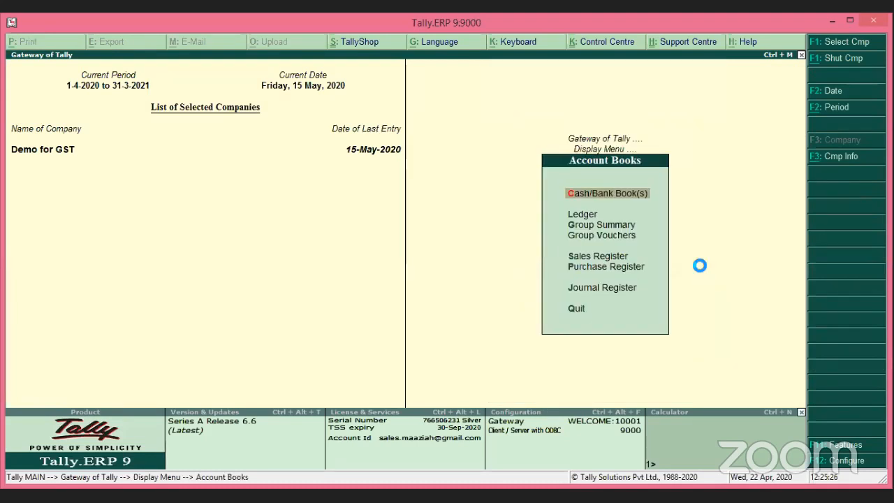
pyautogui.write('l')
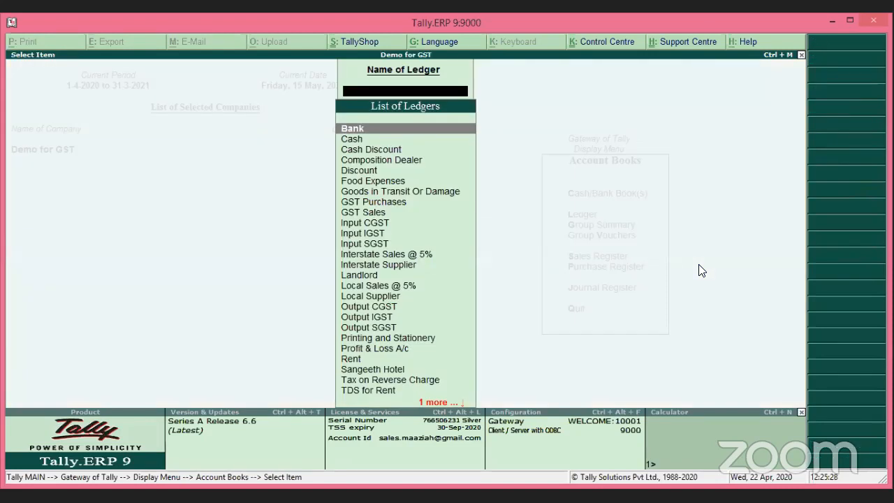
pyautogui.write('Lan')
pyautogui.press('Return')
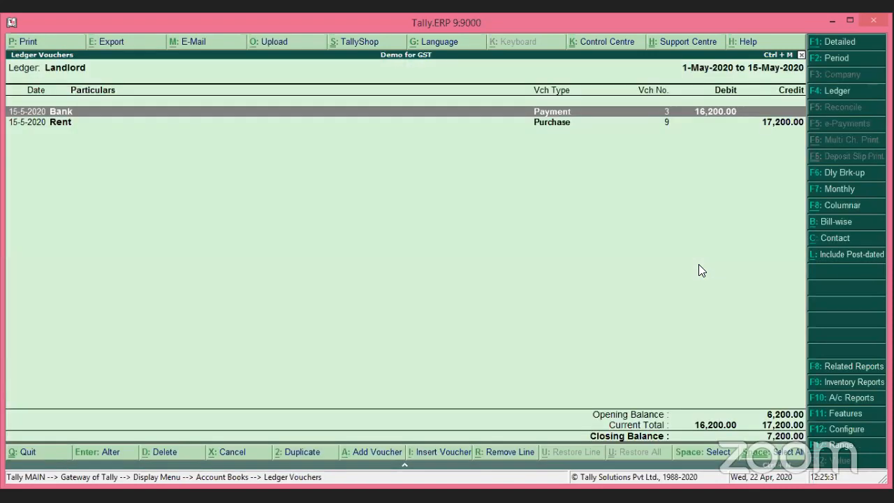
pyautogui.press('F2')
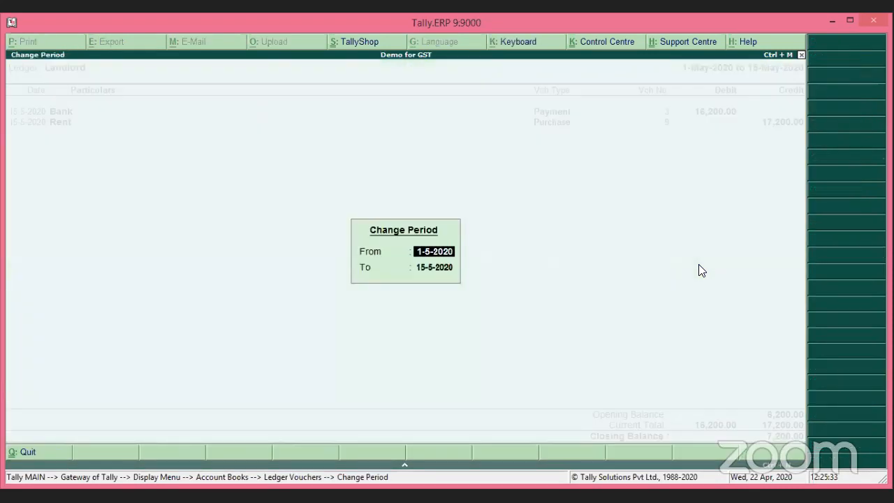
pyautogui.write('1-4')
pyautogui.press('Return')
pyautogui.press('Return')
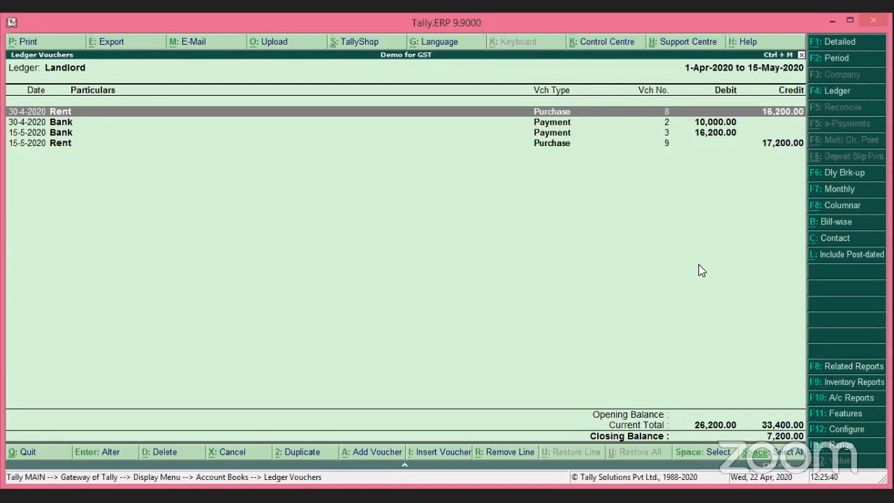
pyautogui.press('Down')
pyautogui.press('Down')
pyautogui.press('Down')
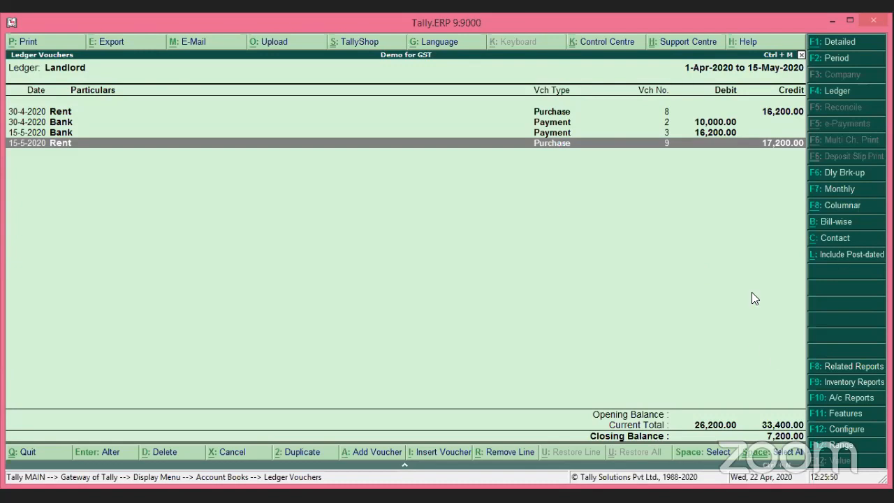
# View Landlord's outstanding bill 7845 of 7,200 Cr, then return to the ledger vouchers.
pyautogui.click(854, 221)
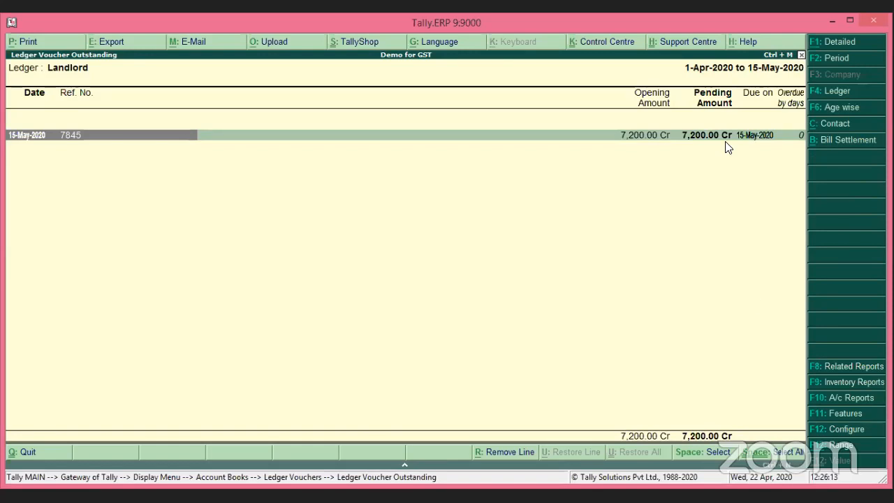
pyautogui.click(740, 264)
pyautogui.press('Escape')
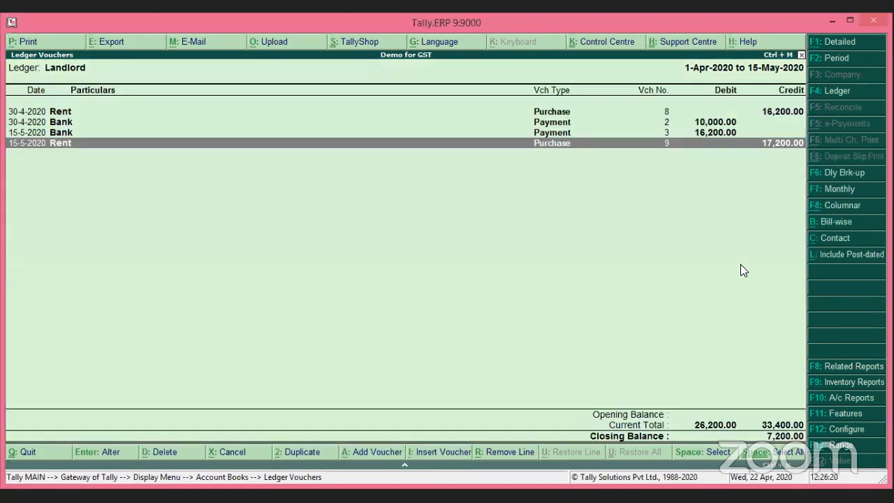
pyautogui.press('Up')
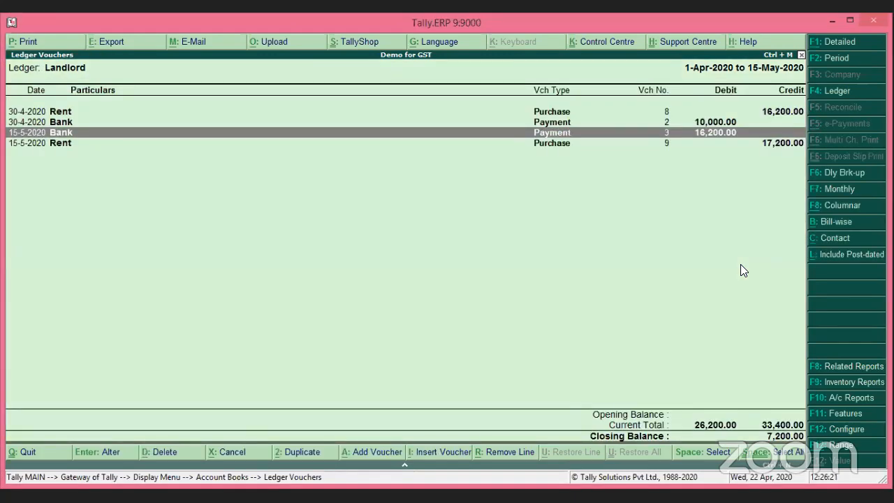
pyautogui.press('Up')
pyautogui.press('Up')
pyautogui.press('Return')
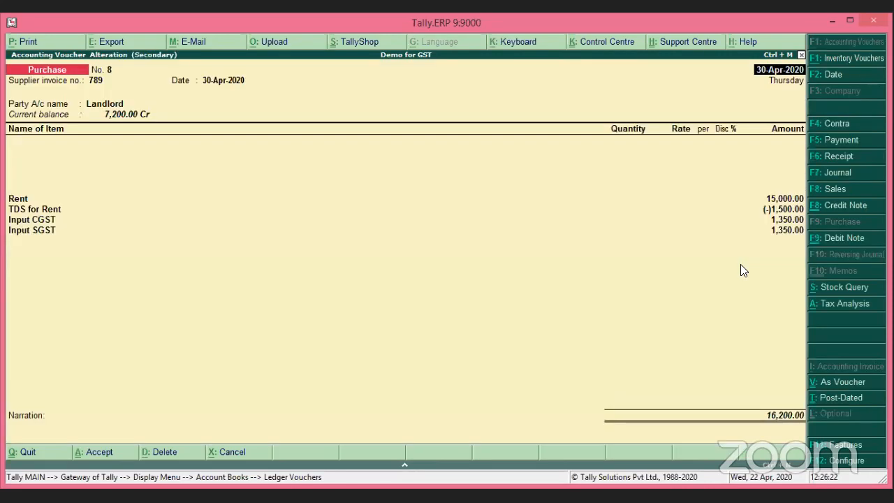
pyautogui.press('Return')
pyautogui.press('Return')
pyautogui.press('Return')
pyautogui.press('Return')
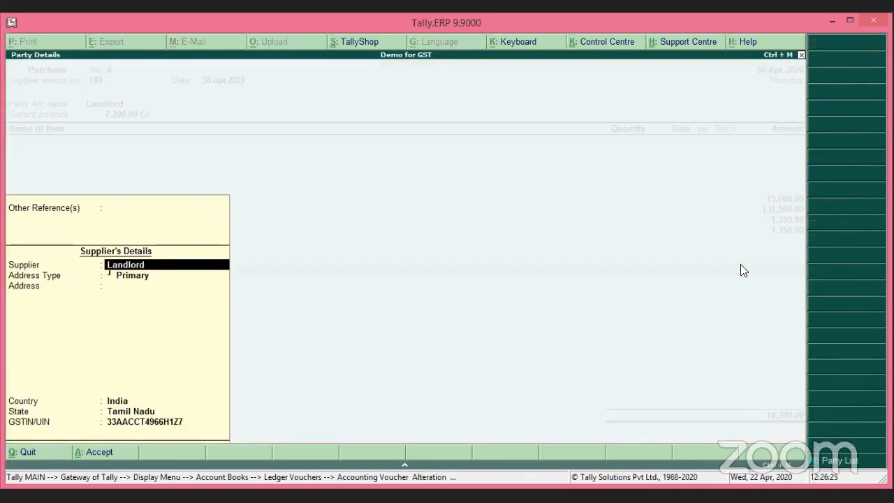
pyautogui.press('Return')
pyautogui.press('Return')
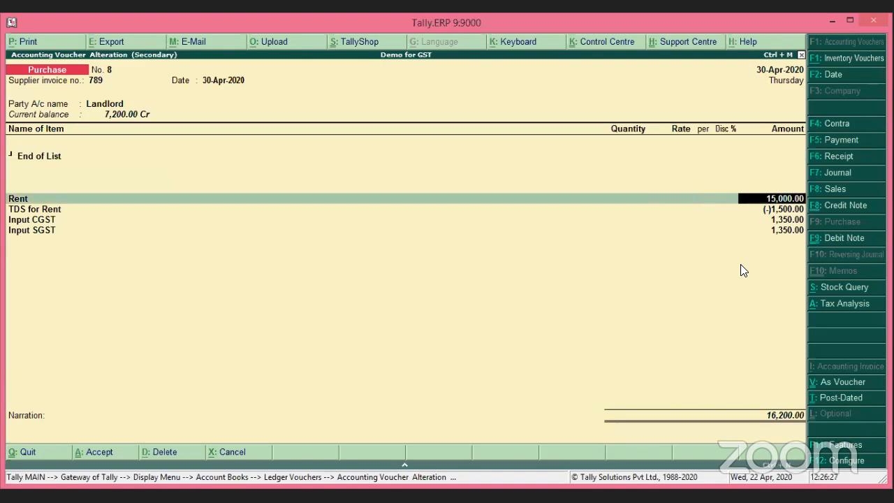
pyautogui.press('Return')
pyautogui.press('Return')
pyautogui.press('Return')
pyautogui.press('Return')
pyautogui.press('Return')
pyautogui.press('Return')
pyautogui.press('Return')
pyautogui.press('Return')
pyautogui.press('Return')
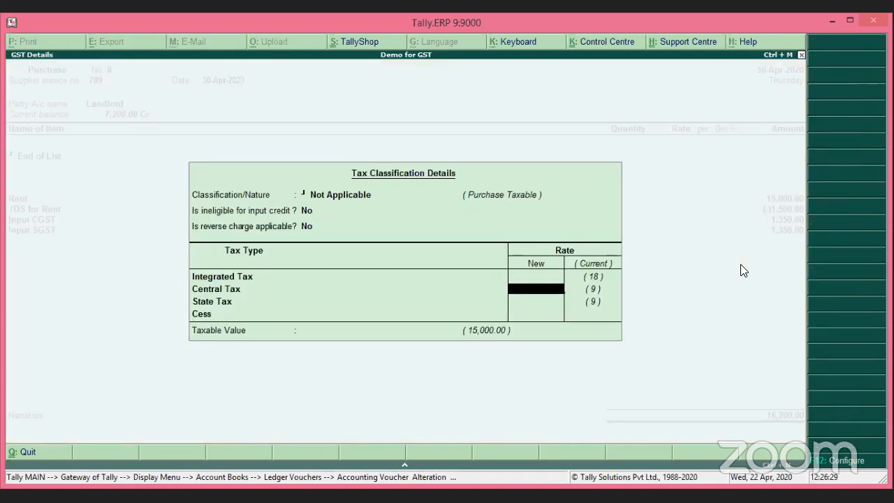
pyautogui.press('Return')
pyautogui.press('Return')
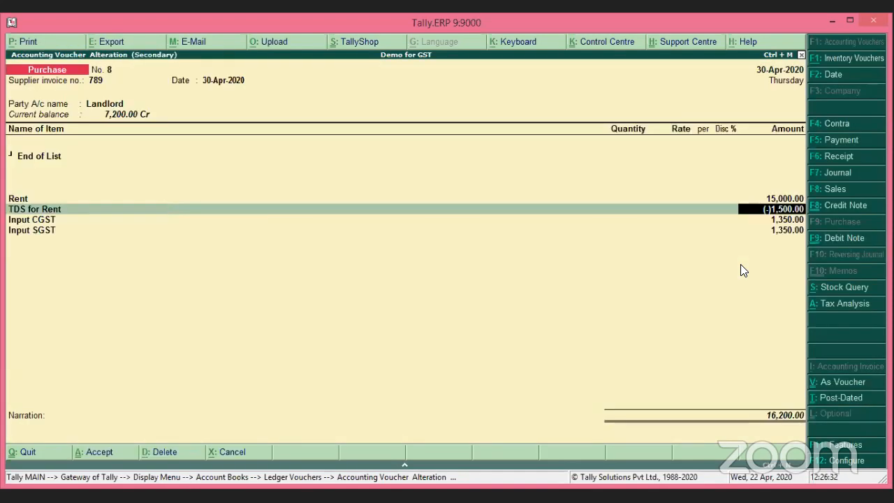
pyautogui.press('Return')
pyautogui.press('Return')
pyautogui.press('Return')
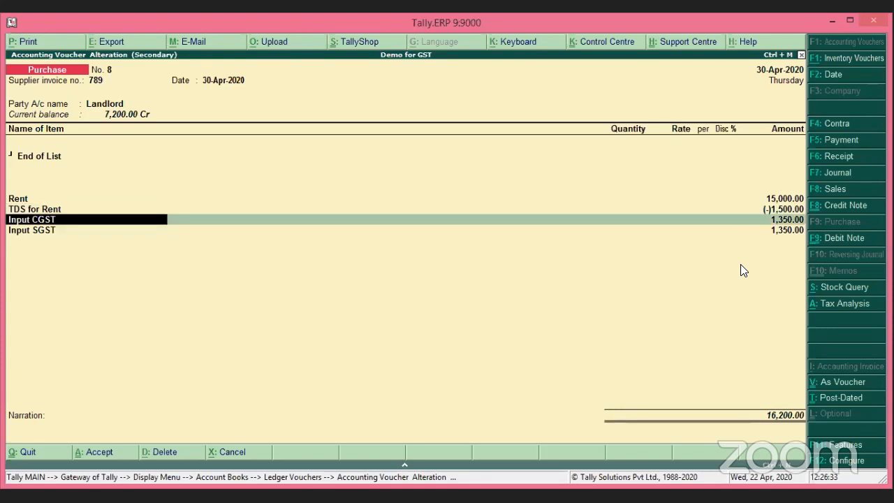
pyautogui.press('Return')
pyautogui.press('Return')
pyautogui.press('Return')
pyautogui.press('Return')
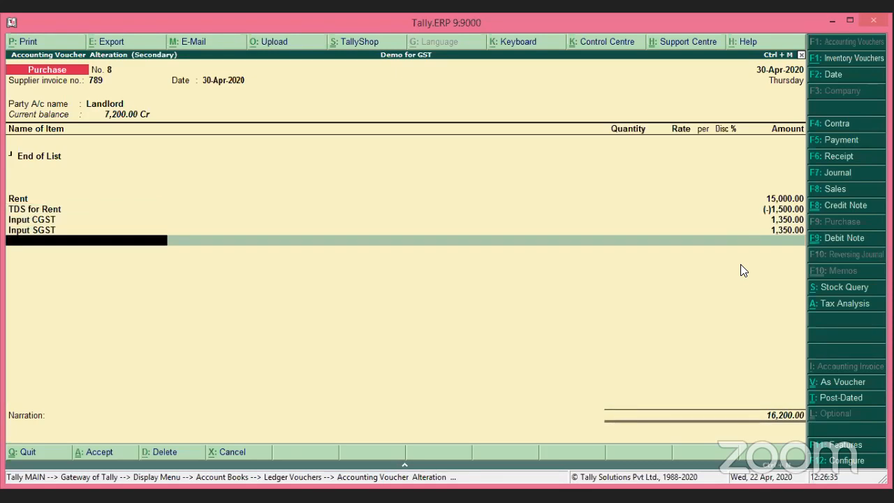
pyautogui.press('Return')
pyautogui.press('Return')
pyautogui.press('Return')
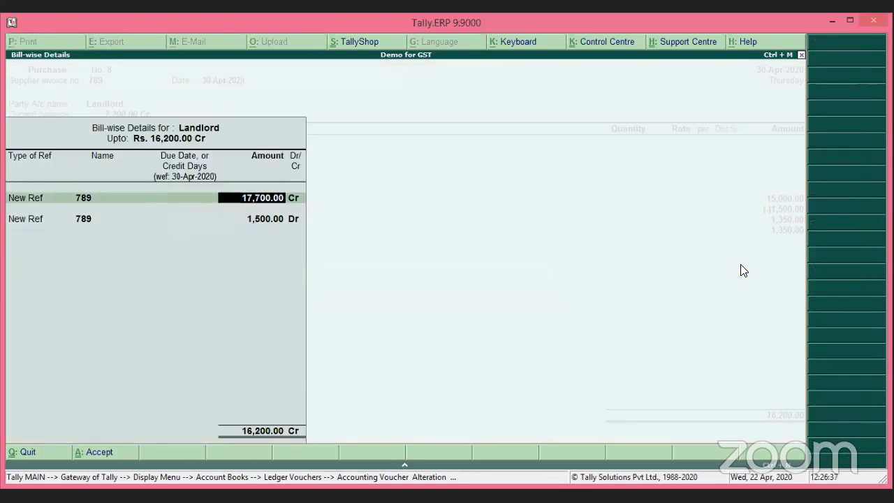
pyautogui.press('Return')
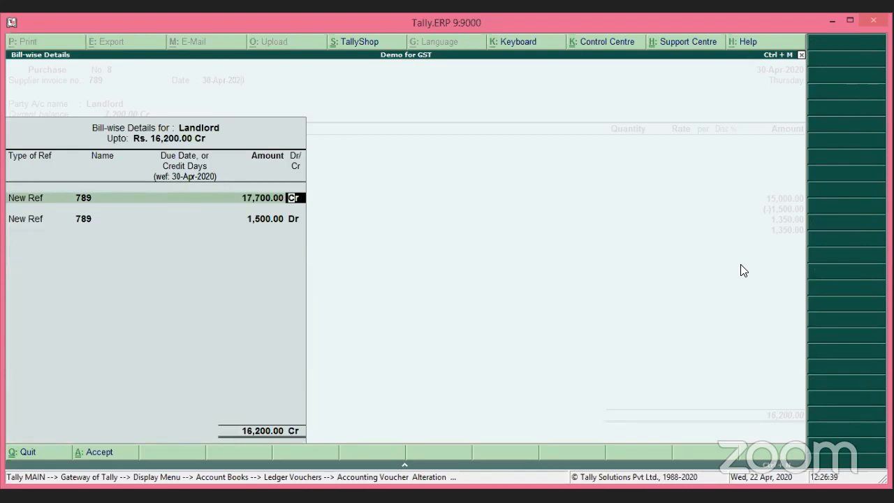
pyautogui.press('Return')
pyautogui.press('Return')
pyautogui.press('Return')
pyautogui.press('Return')
pyautogui.press('Return')
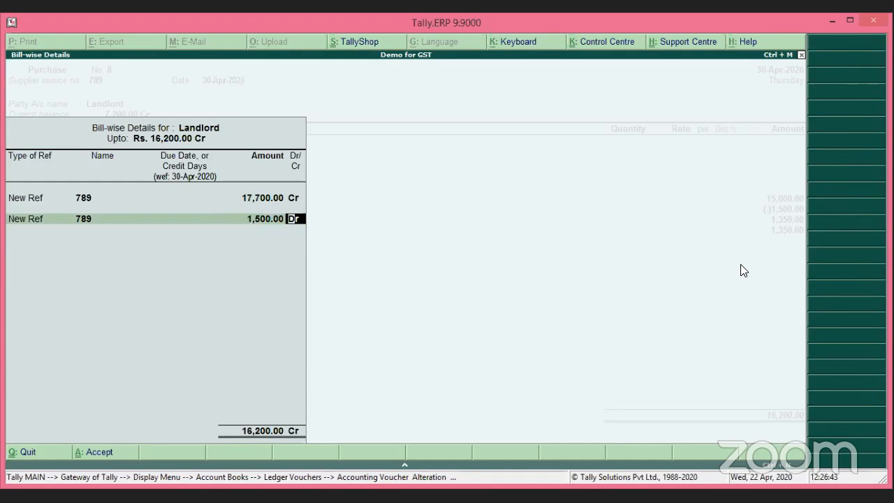
pyautogui.press('Escape')
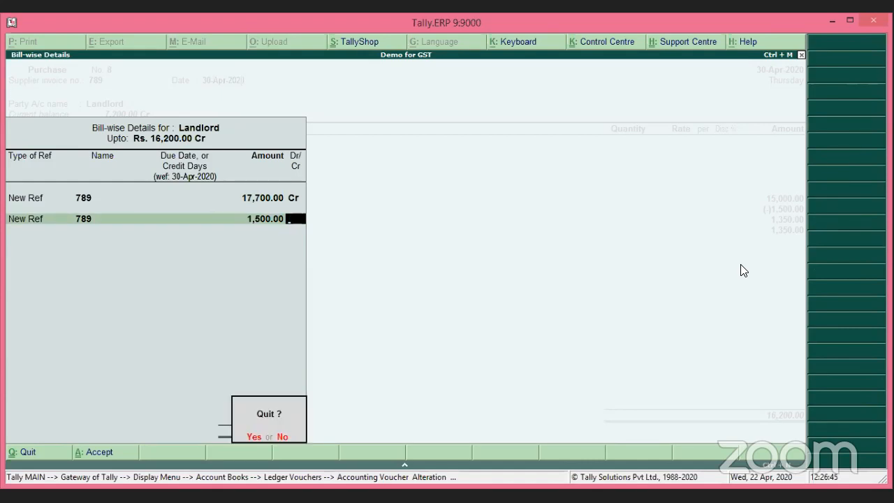
pyautogui.press('Return')
pyautogui.press('Escape')
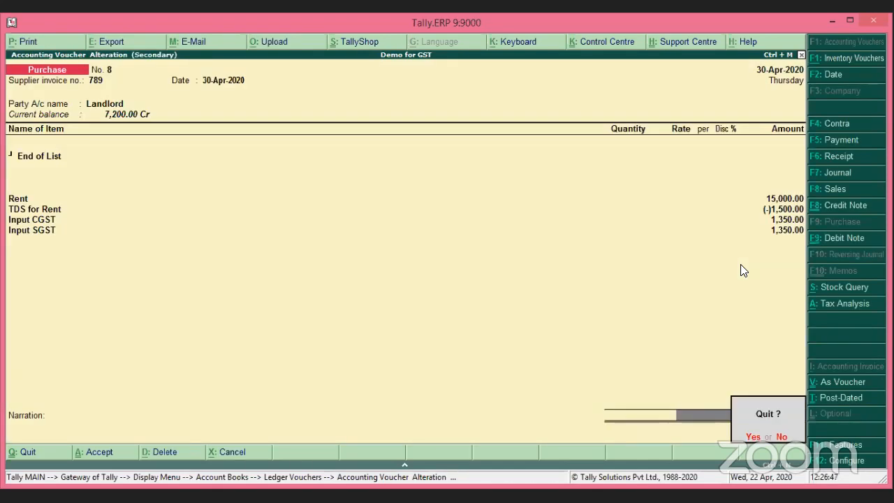
pyautogui.press('Return')
pyautogui.press('Down')
pyautogui.press('Down')
pyautogui.press('Down')
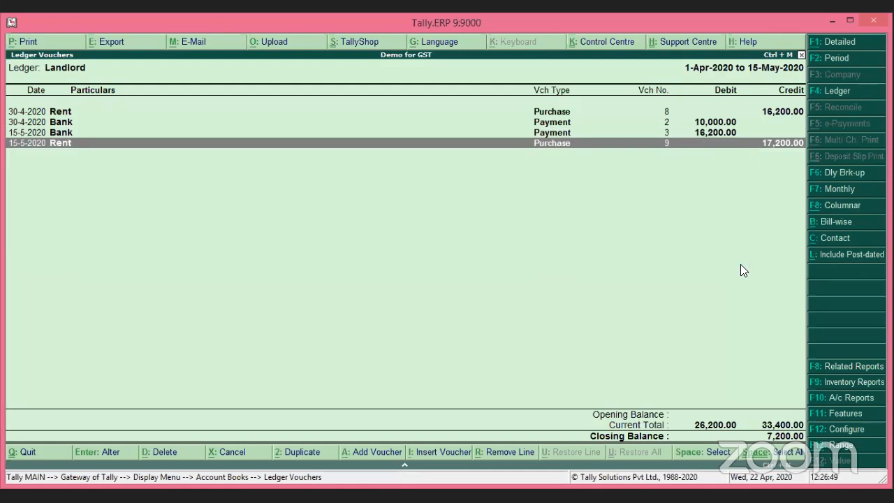
pyautogui.press('Return')
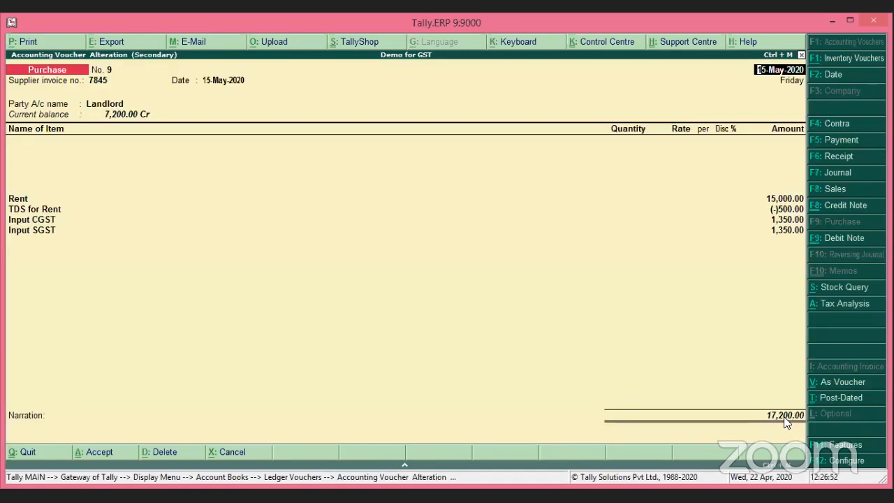
pyautogui.click(784, 417)
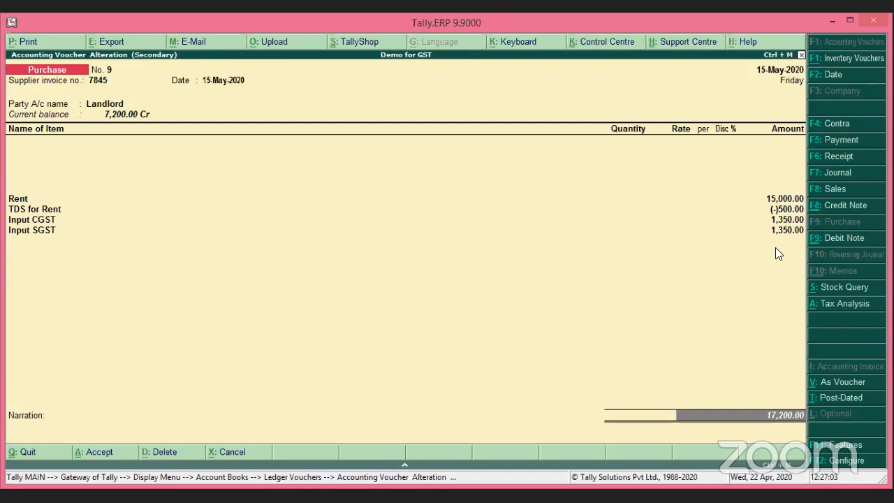
pyautogui.press('Return')
pyautogui.press('Return')
pyautogui.press('Return')
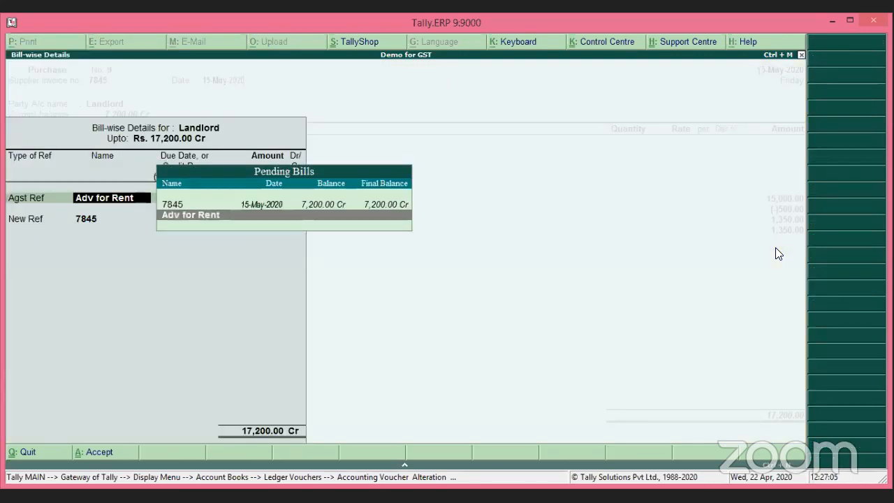
pyautogui.press('Return')
pyautogui.press('Return')
pyautogui.press('Return')
pyautogui.press('Return')
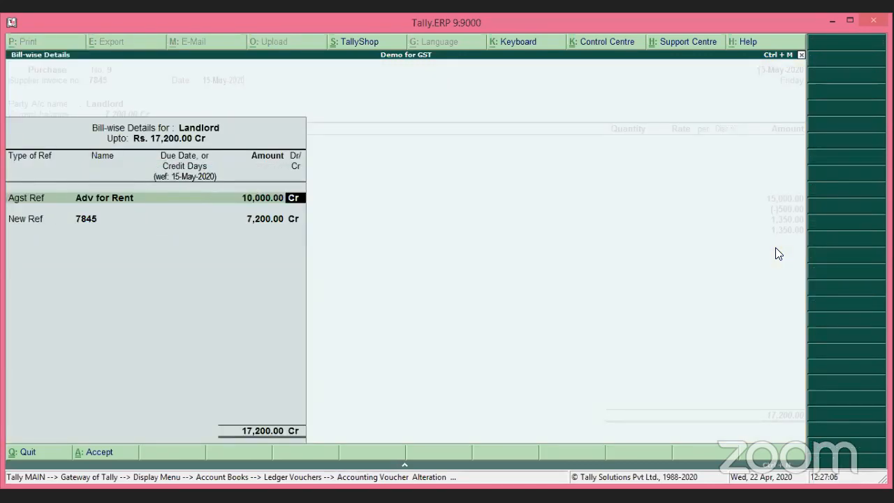
pyautogui.press('Return')
pyautogui.press('Return')
pyautogui.press('Return')
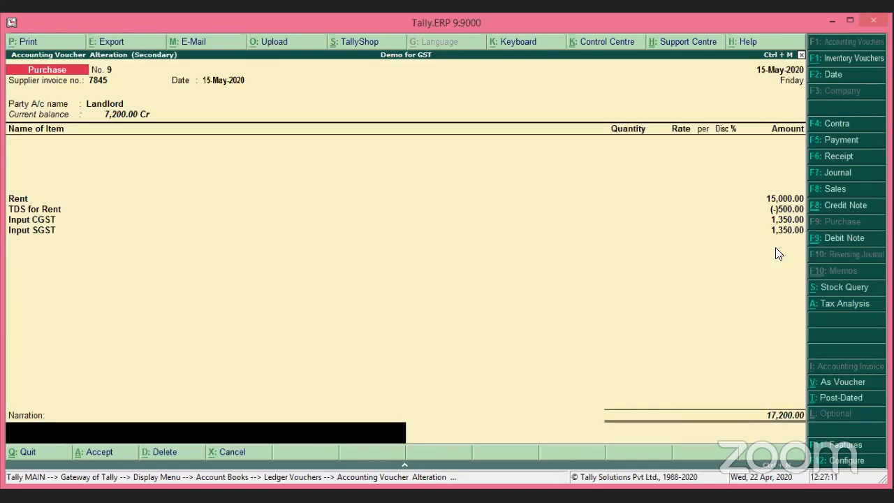
pyautogui.press('Up')
pyautogui.press('Up')
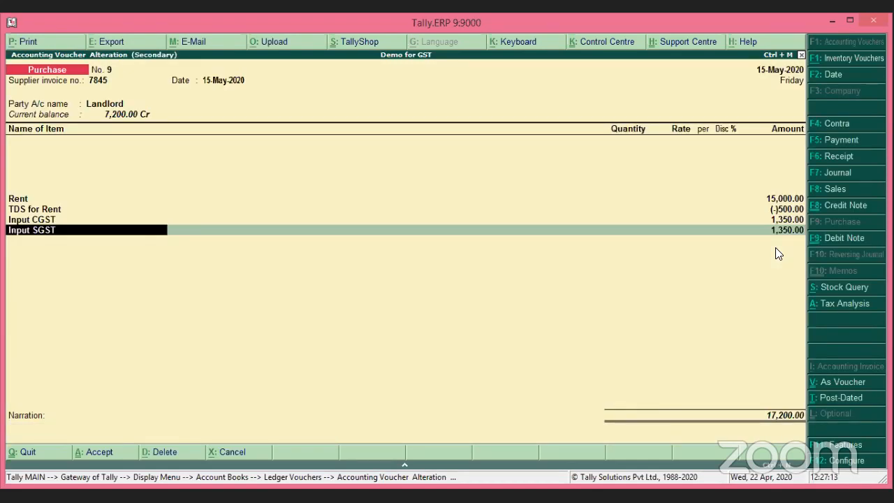
pyautogui.press('Up')
pyautogui.press('Up')
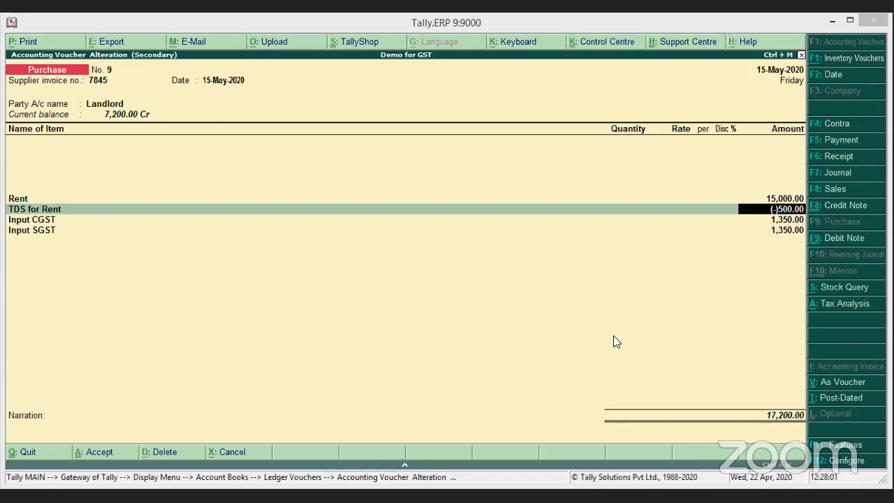
pyautogui.click(845, 303)
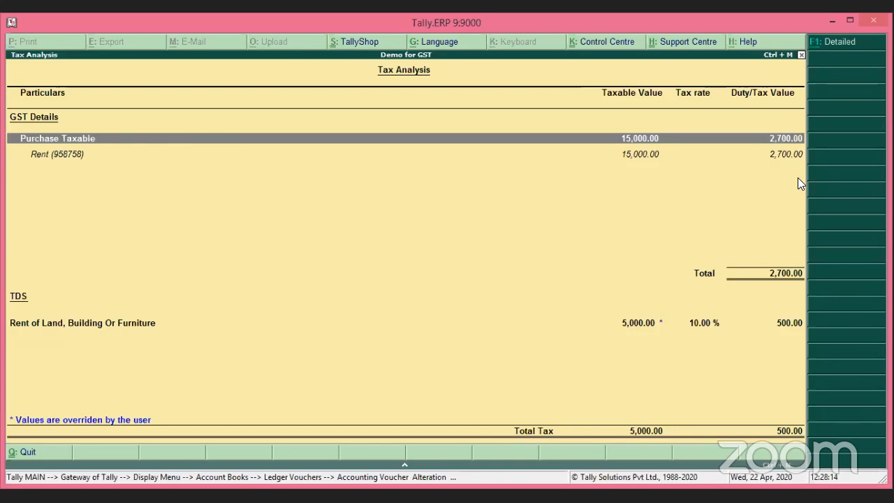
pyautogui.press('Escape')
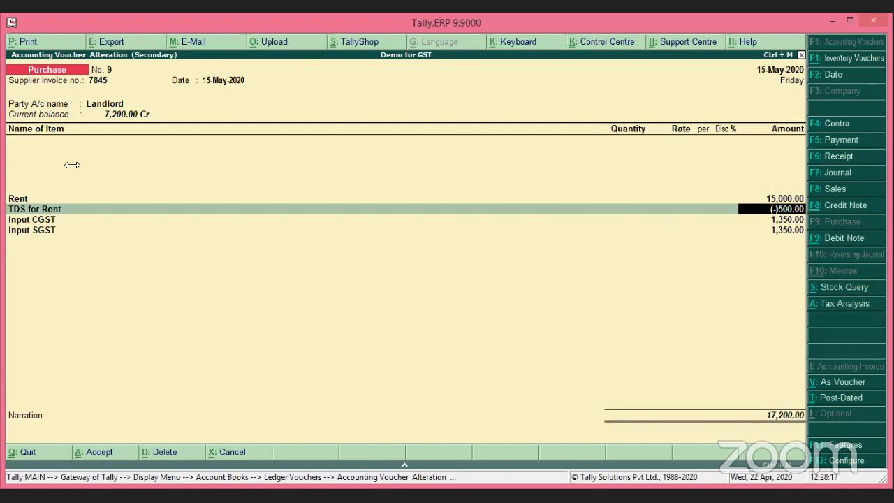
pyautogui.click(23, 209)
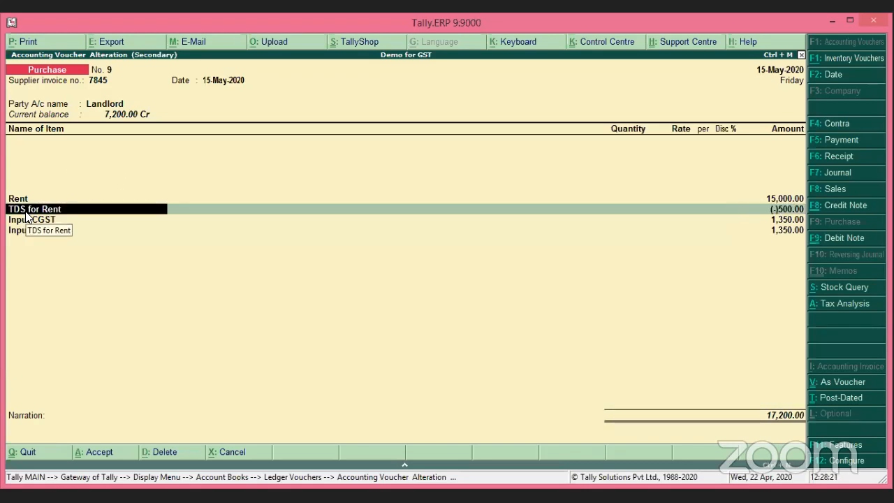
pyautogui.press('Return')
pyautogui.press('Return')
pyautogui.press('Return')
pyautogui.press('Return')
pyautogui.press('Return')
pyautogui.press('Return')
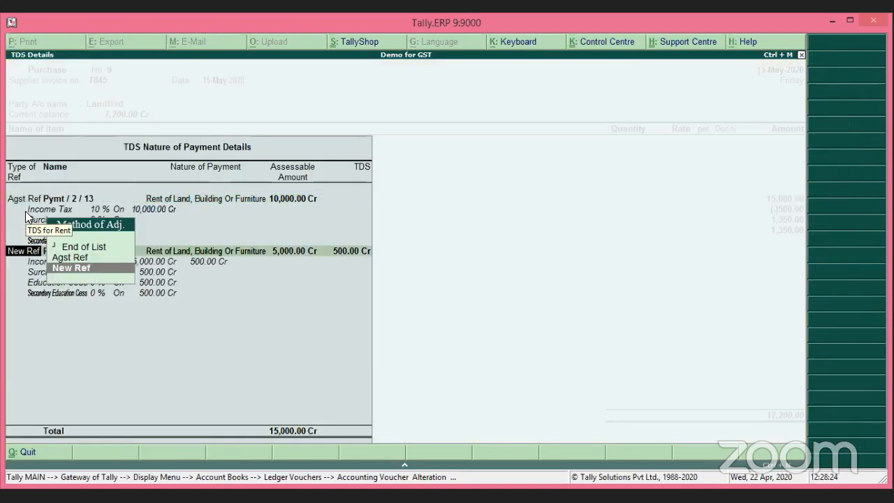
pyautogui.press('Return')
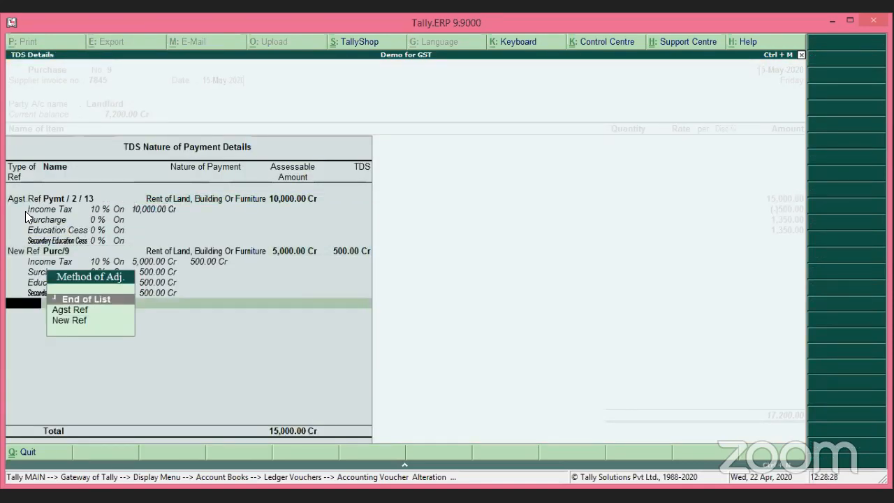
pyautogui.press('Return')
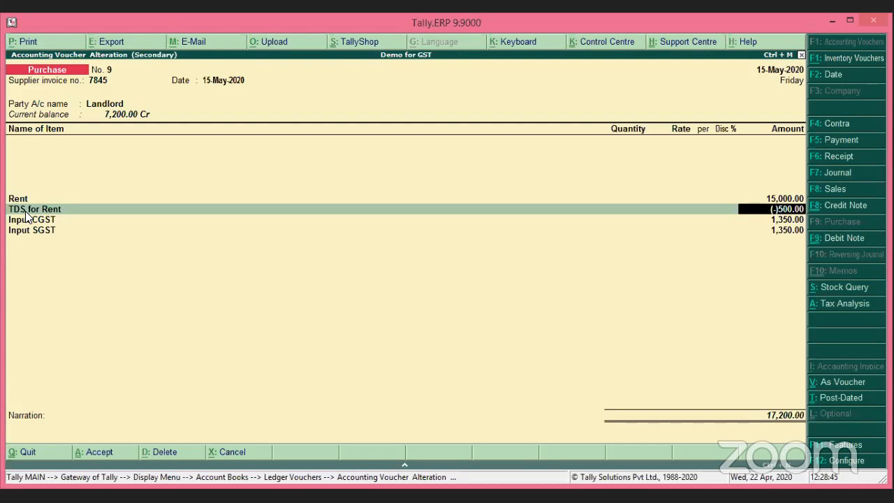
pyautogui.press('Return')
pyautogui.press('Return')
pyautogui.press('Return')
pyautogui.press('Return')
pyautogui.press('Return')
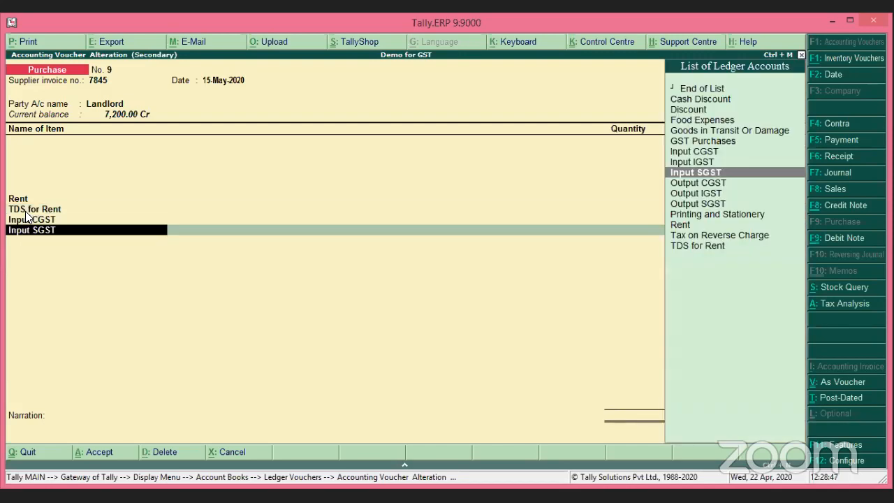
pyautogui.press('Return')
pyautogui.press('Return')
pyautogui.press('Return')
pyautogui.press('Return')
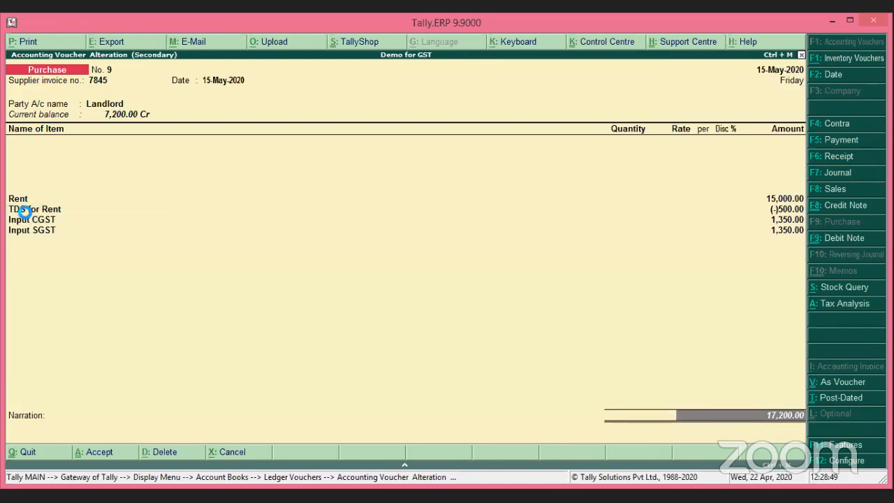
# Accept Adv for Rent and new reference 7845 of 7,200, then exit bill-wise details to the voucher.
pyautogui.press('Return')
pyautogui.press('Return')
pyautogui.press('Return')
pyautogui.press('Return')
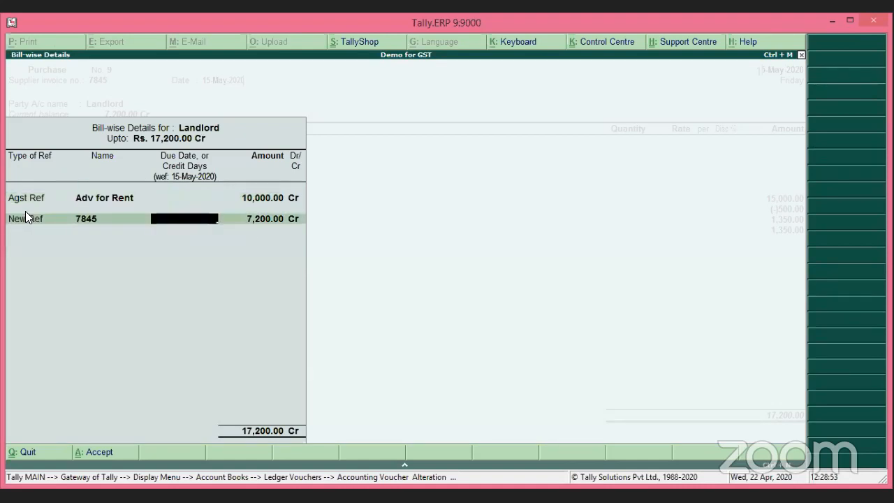
pyautogui.press('Return')
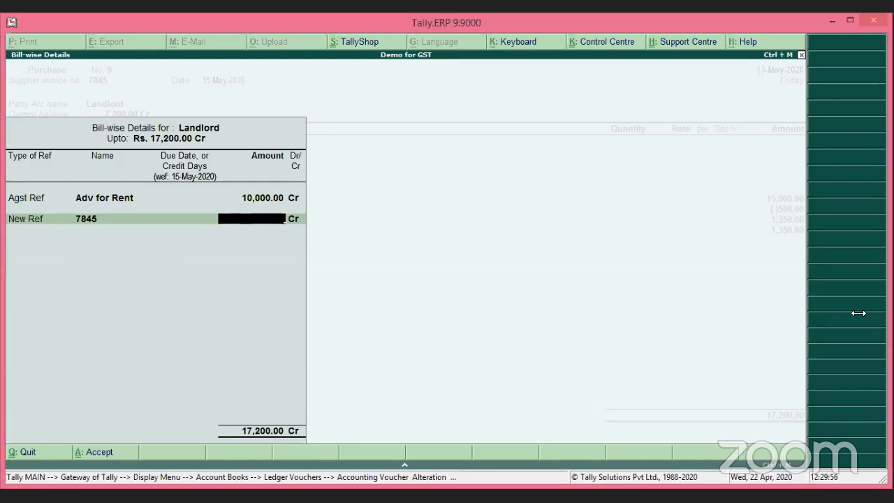
pyautogui.press('Escape')
pyautogui.press('Return')
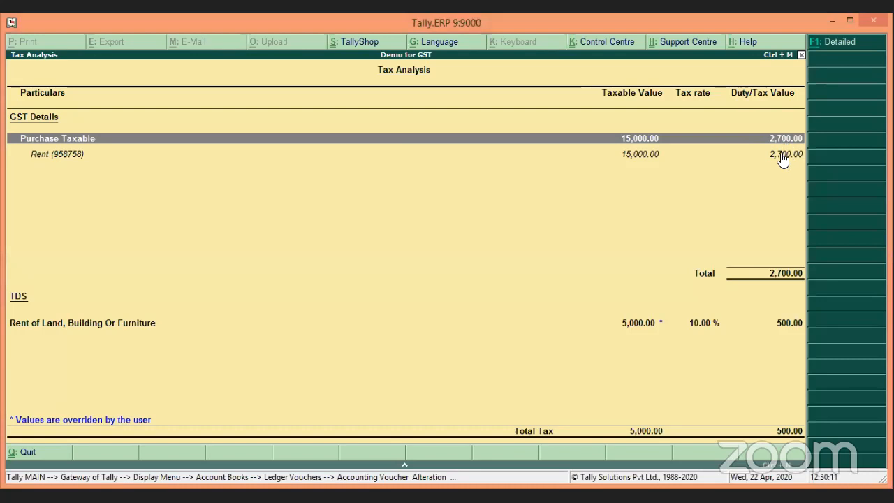
# Close the Tax Analysis report to show voucher No. 9 again at 17,200.00.
pyautogui.press('Escape')
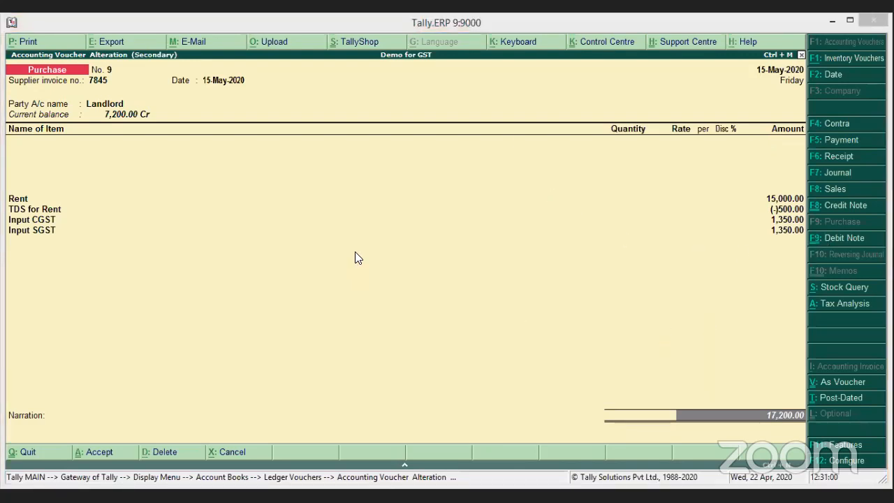
# Review TDS for Rent details: Pymt / 2 / 13 against 10,000 and new reference Purc/9 on 5,000.
pyautogui.click(245, 239)
pyautogui.press('Return')
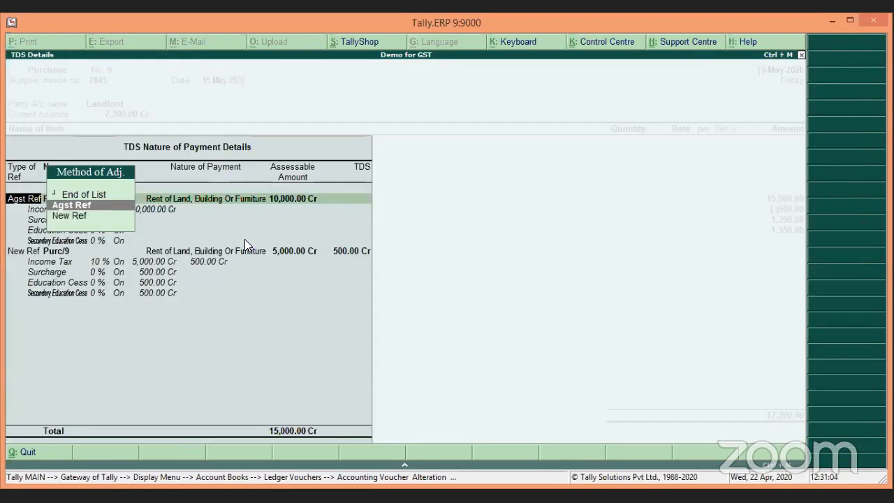
pyautogui.press('Return')
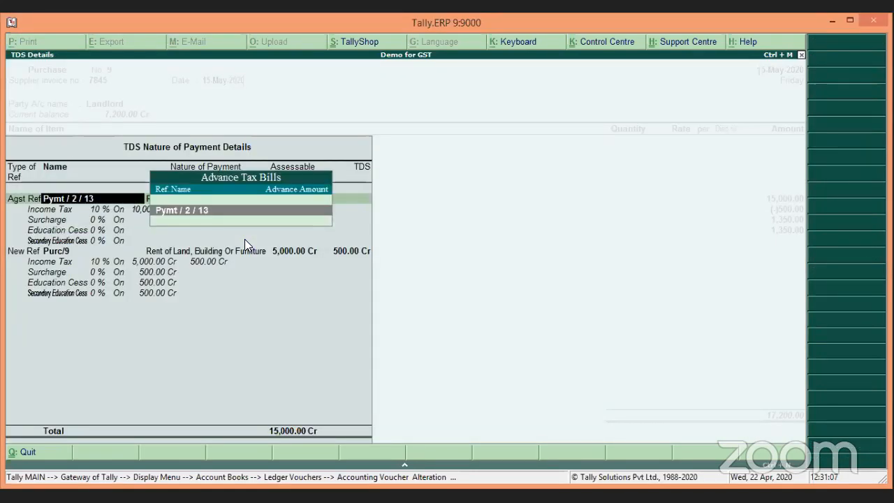
pyautogui.press('Return')
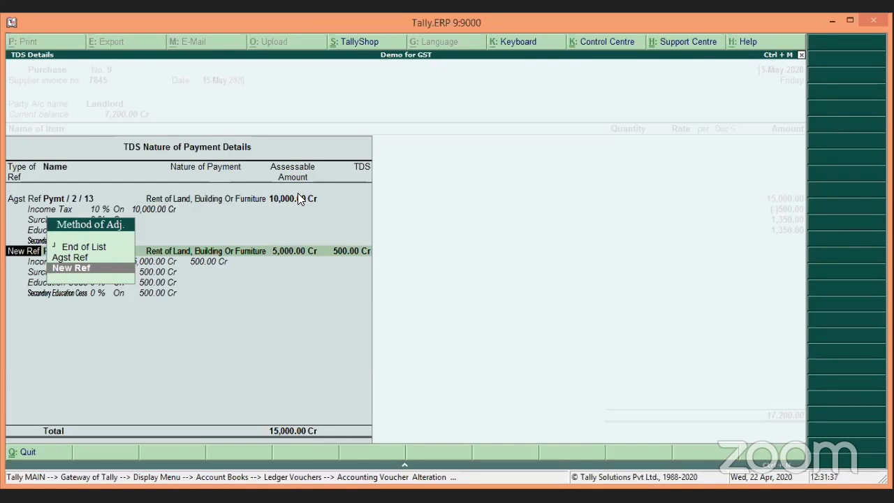
pyautogui.press('Return')
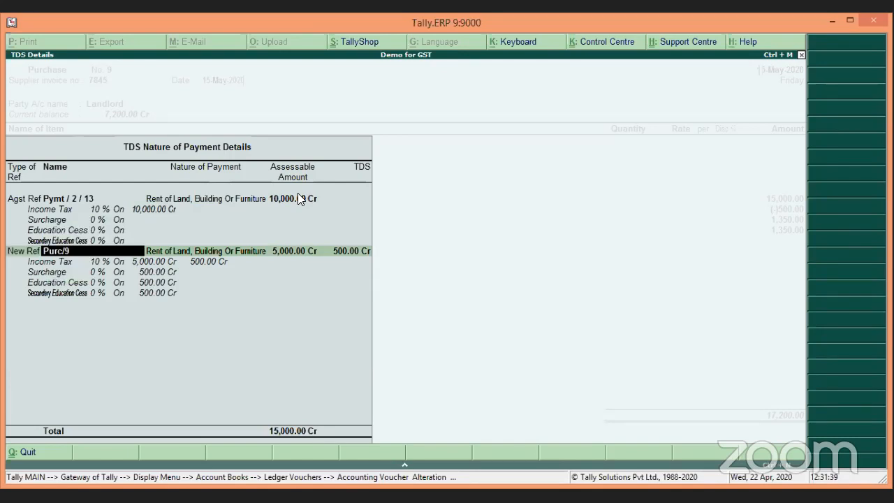
pyautogui.press('Return')
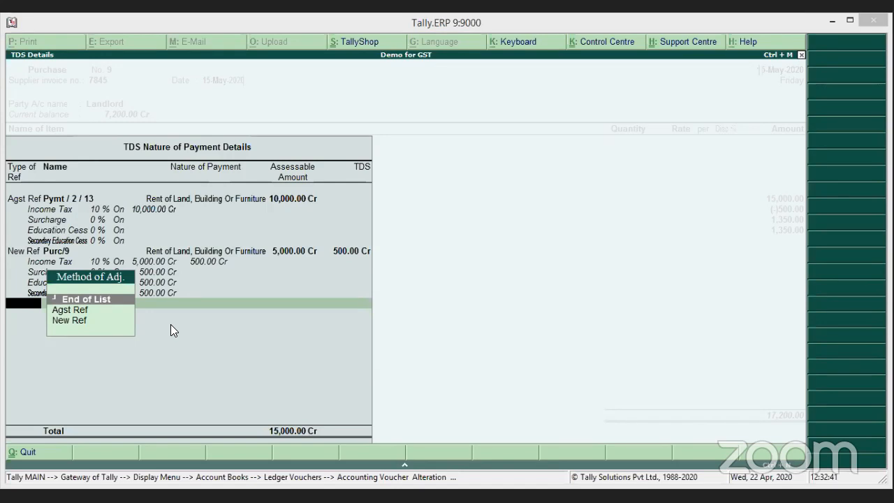
pyautogui.click(107, 299)
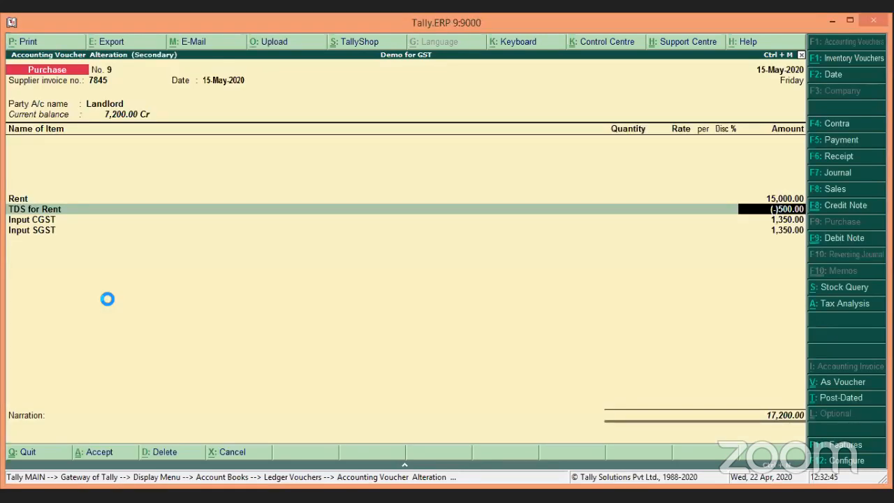
# Accept voucher No. 9 unchanged, returning to Landlord's ledger vouchers closing at 7,200.00.
pyautogui.press('Return')
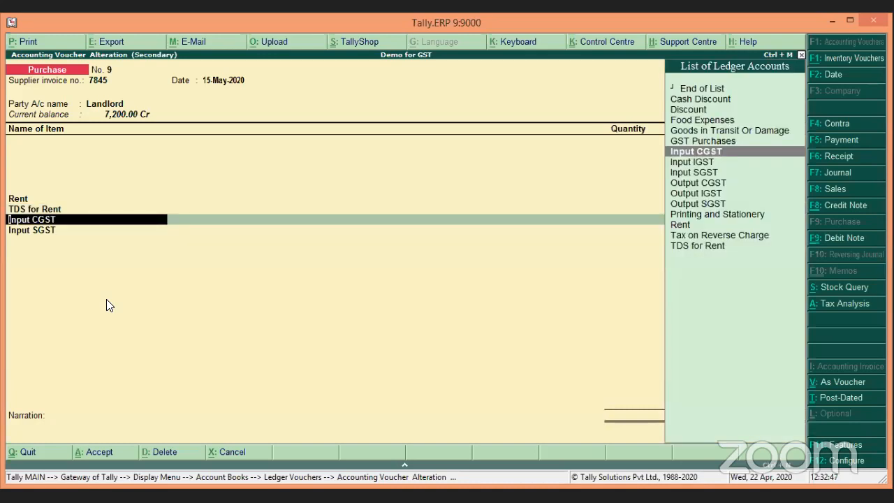
pyautogui.hotkey('ctrl', 'a')
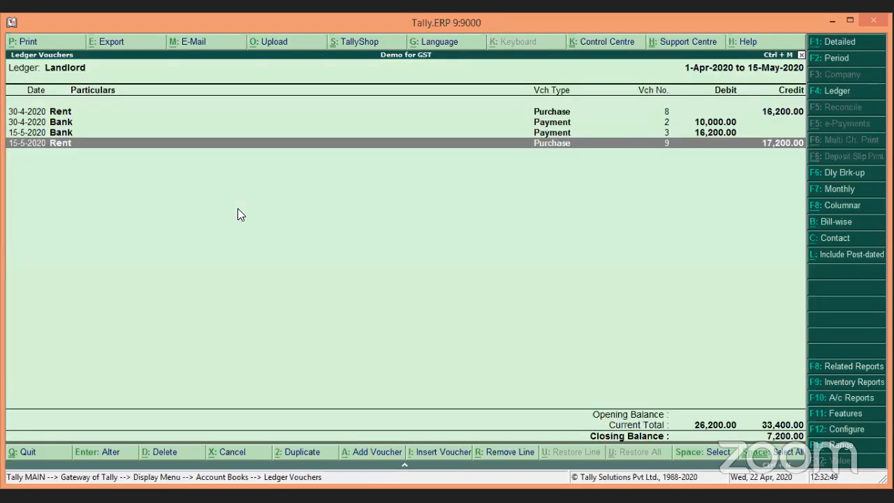